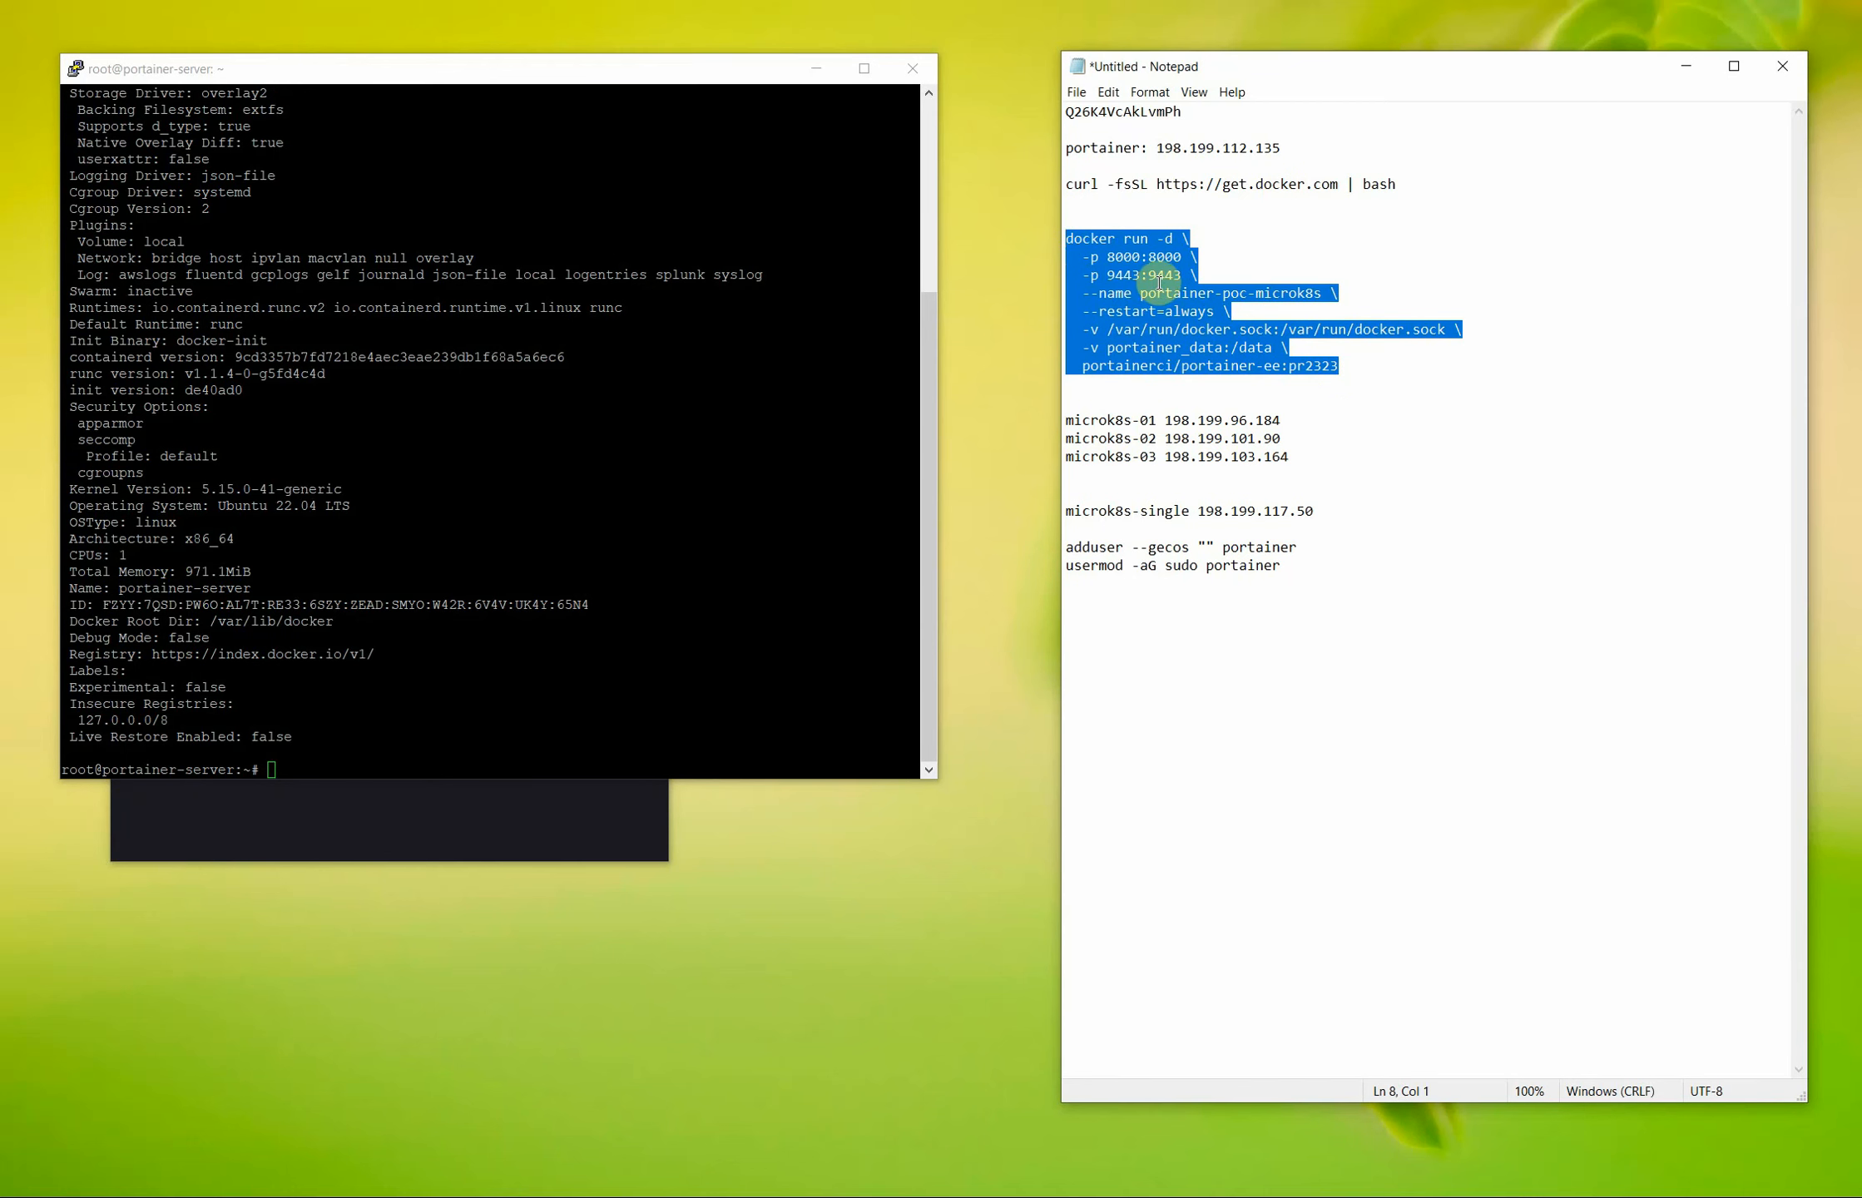
# - Run the docker run command from the notes in the server terminal to start the portainer-poc-microk8s container from portainerci/portainer-ee:pr2323
pyautogui.click(453, 719)
pyautogui.rightClick(453, 719)
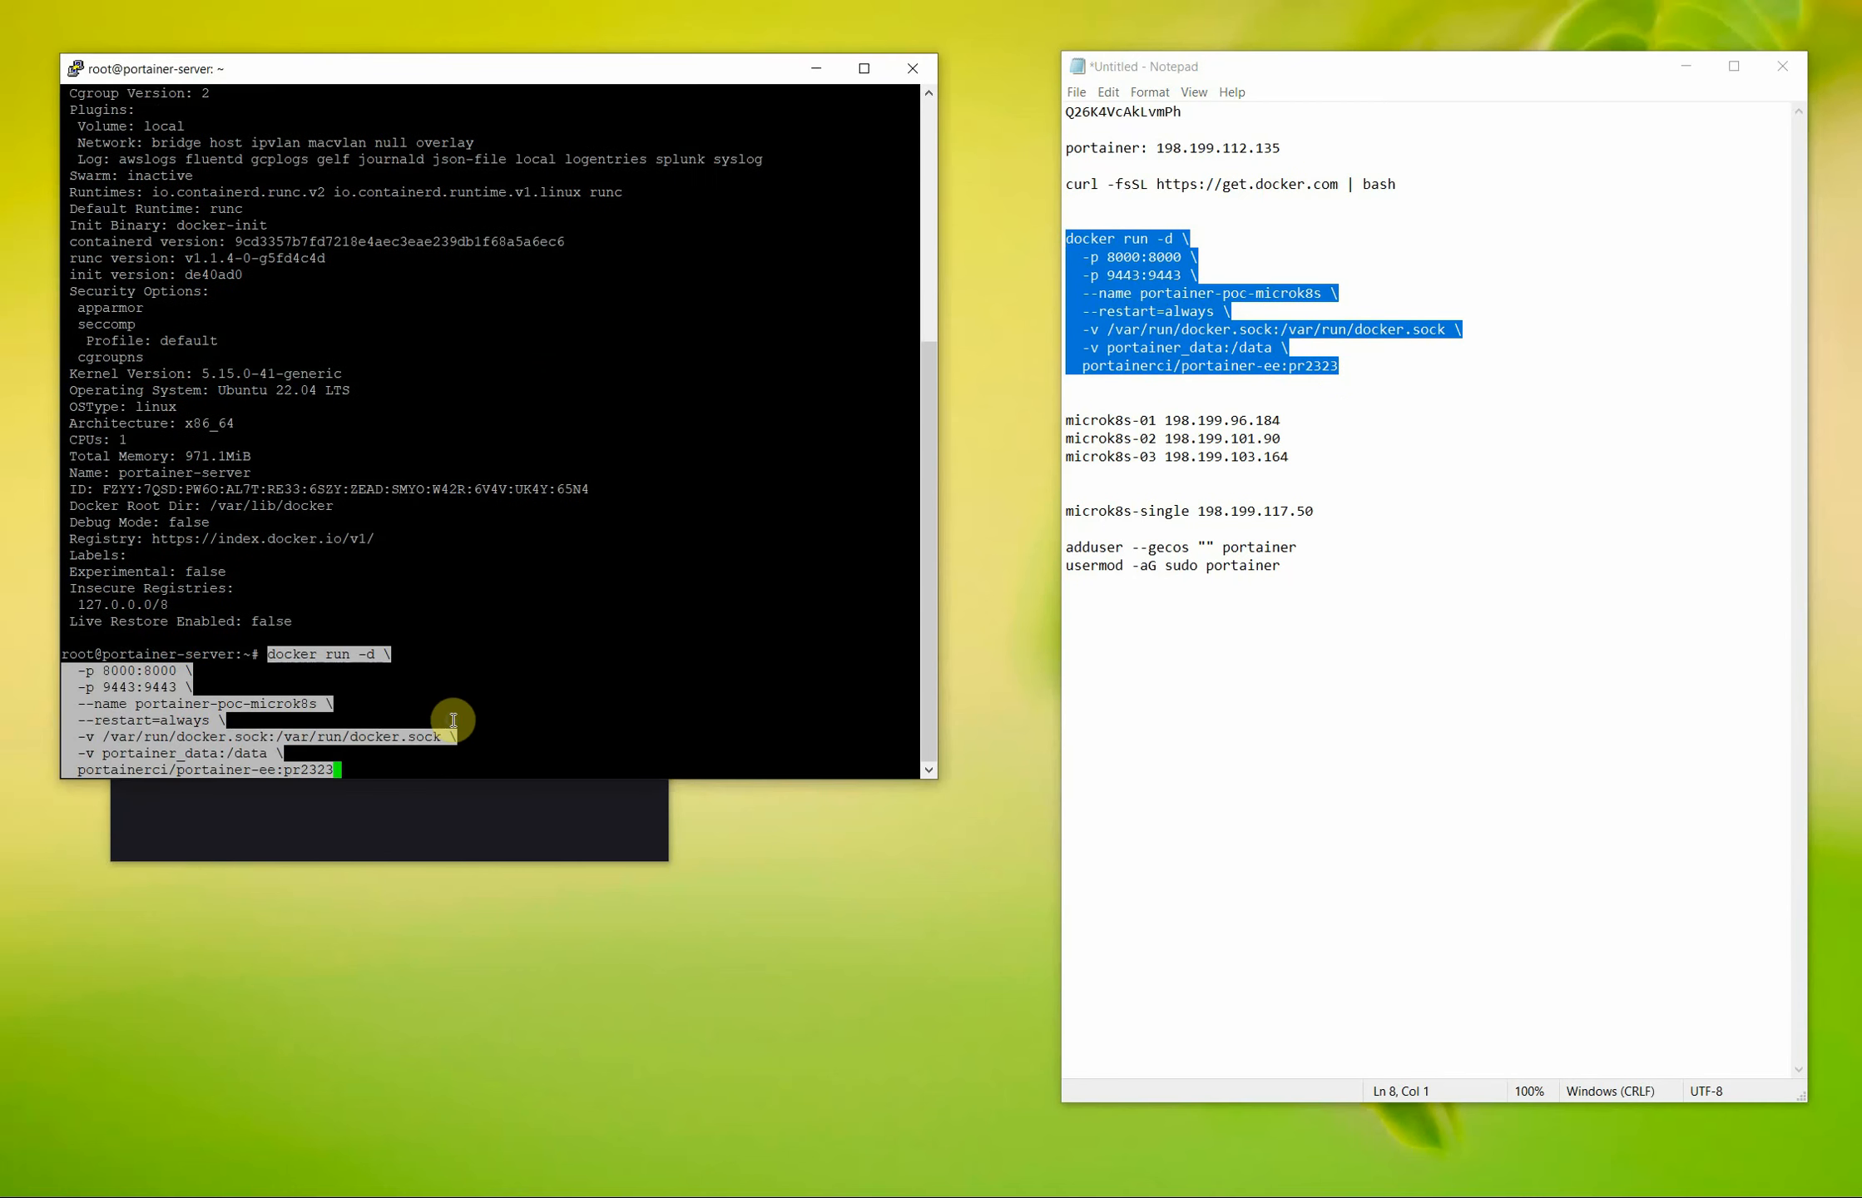
pyautogui.press('Return')
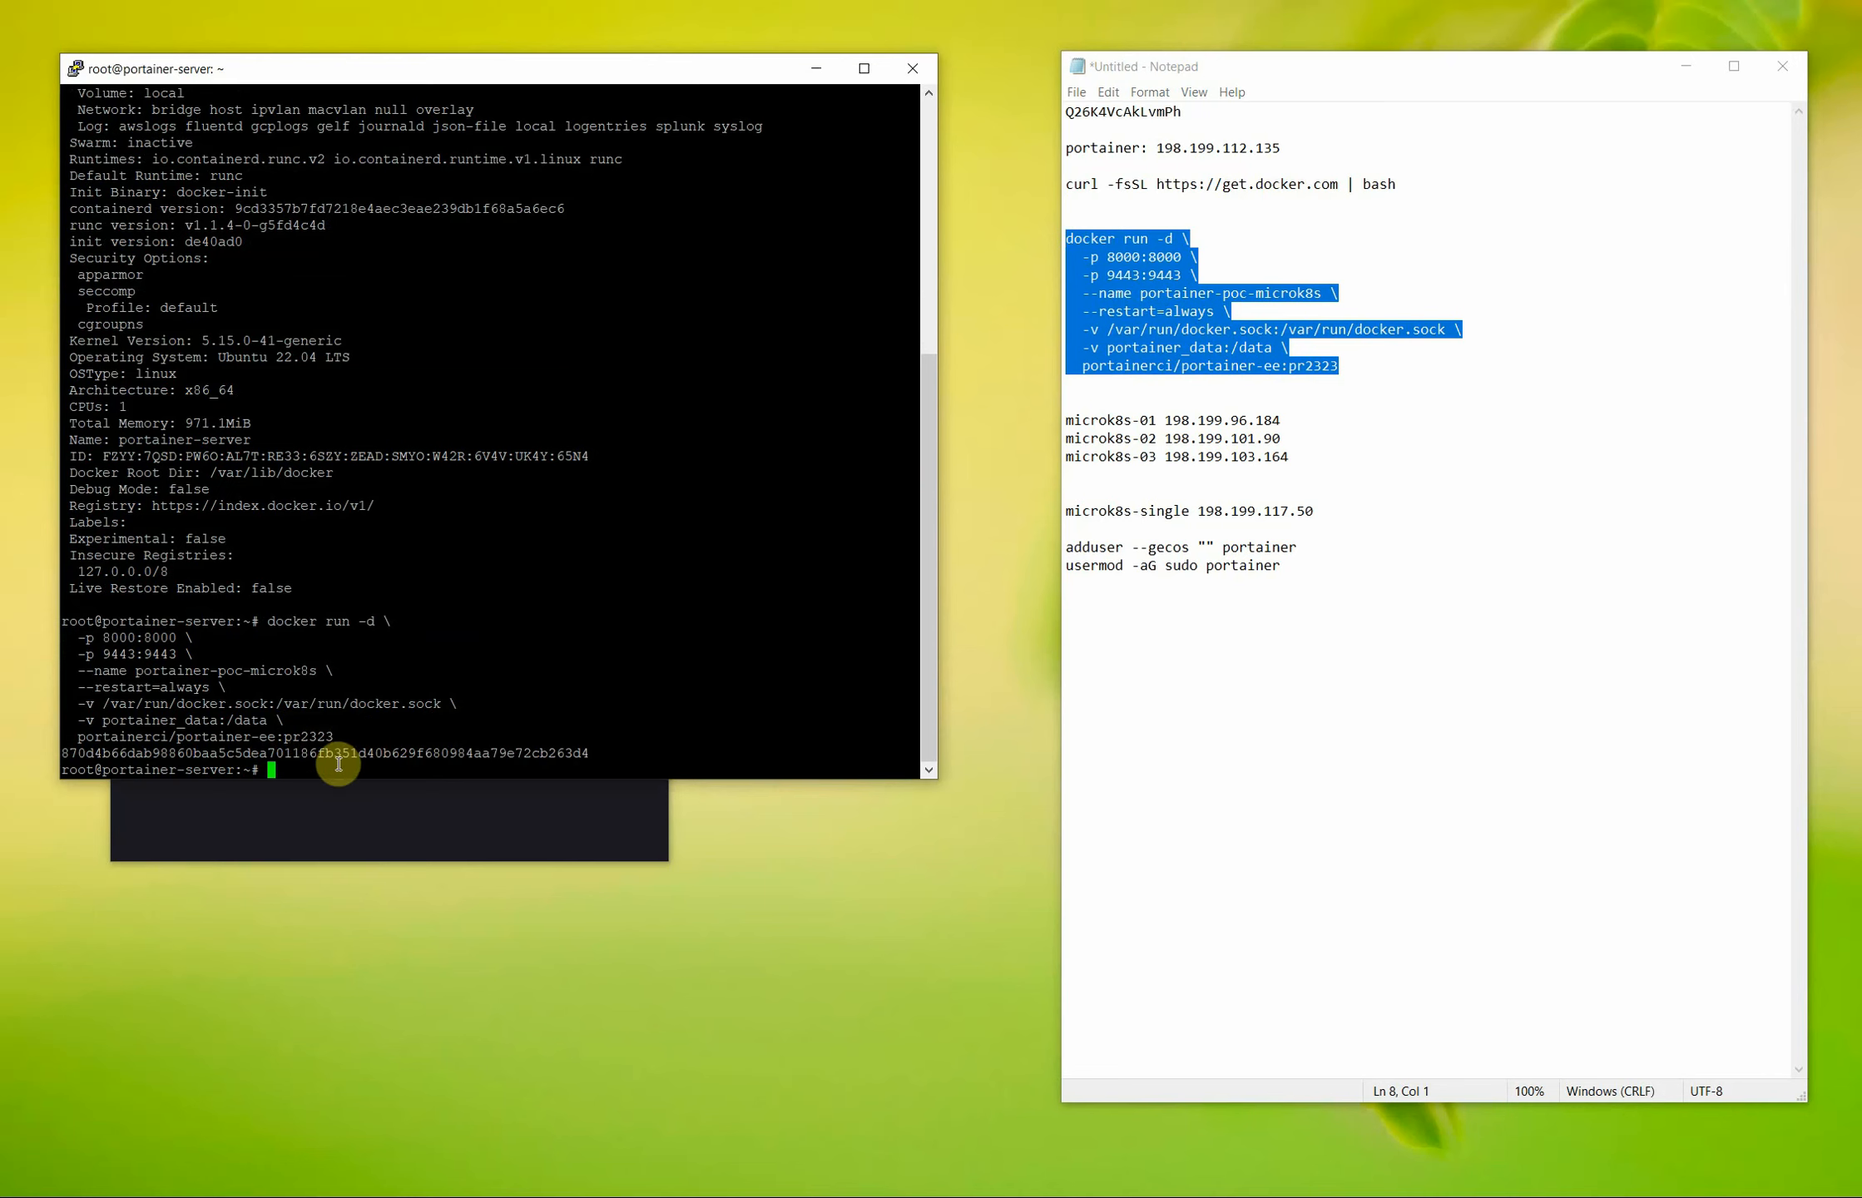
pyautogui.click(373, 853)
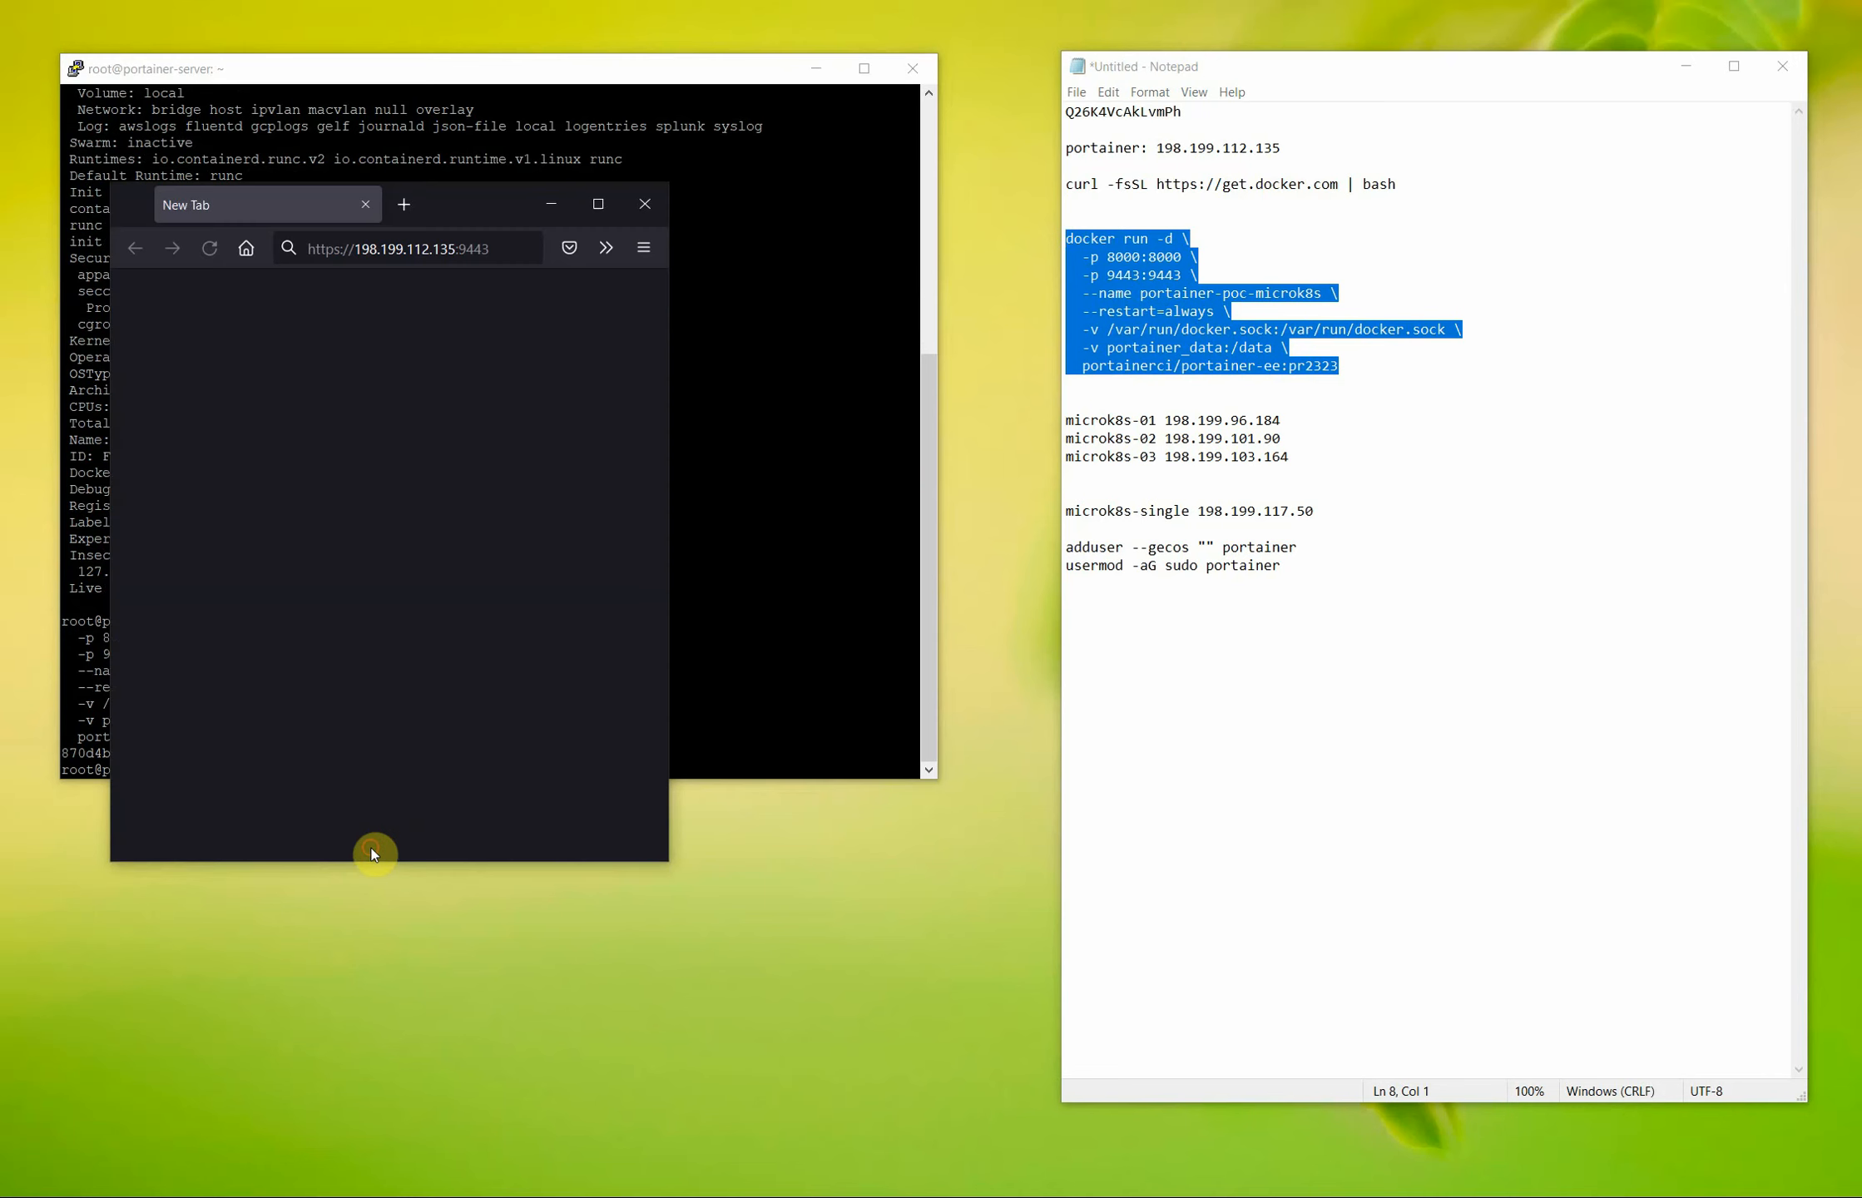
pyautogui.click(497, 247)
pyautogui.press('Return')
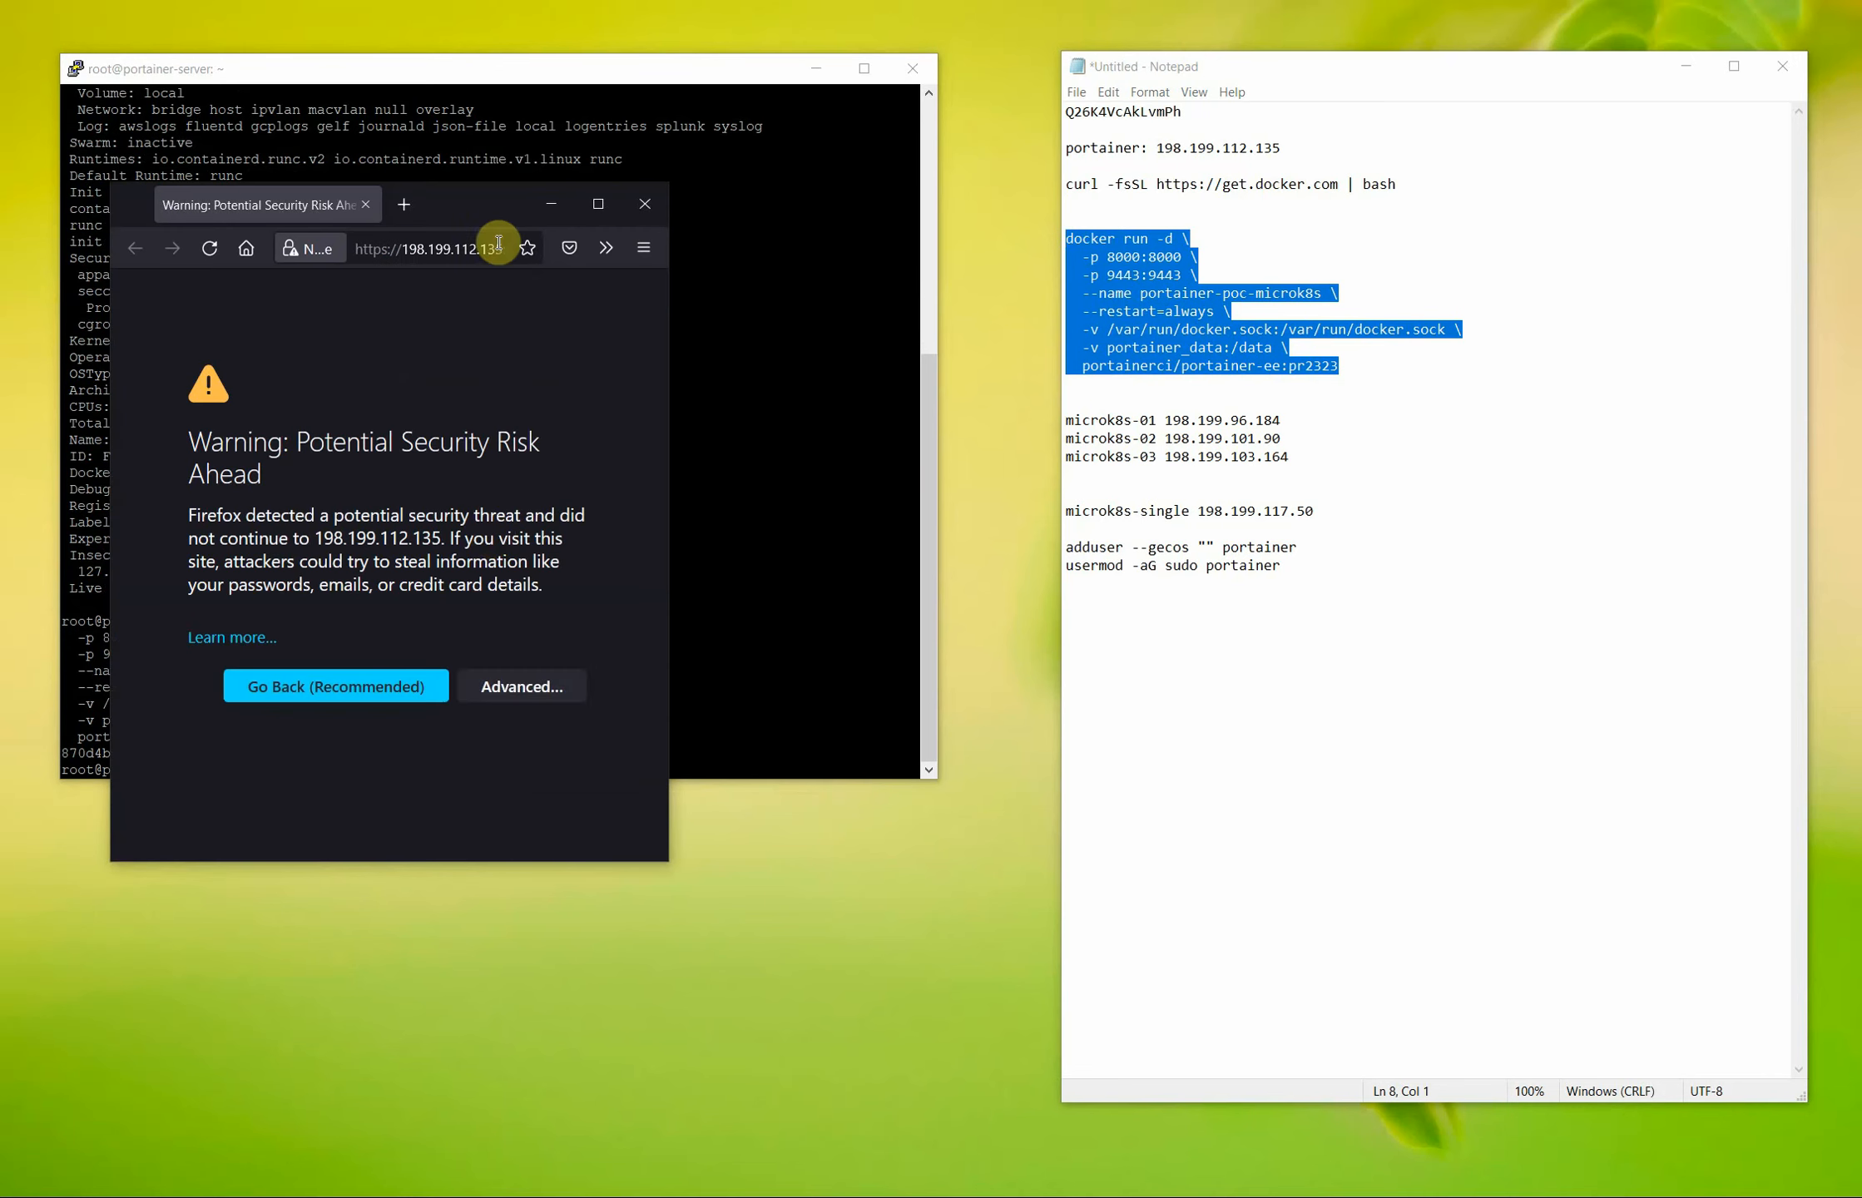
pyautogui.click(509, 686)
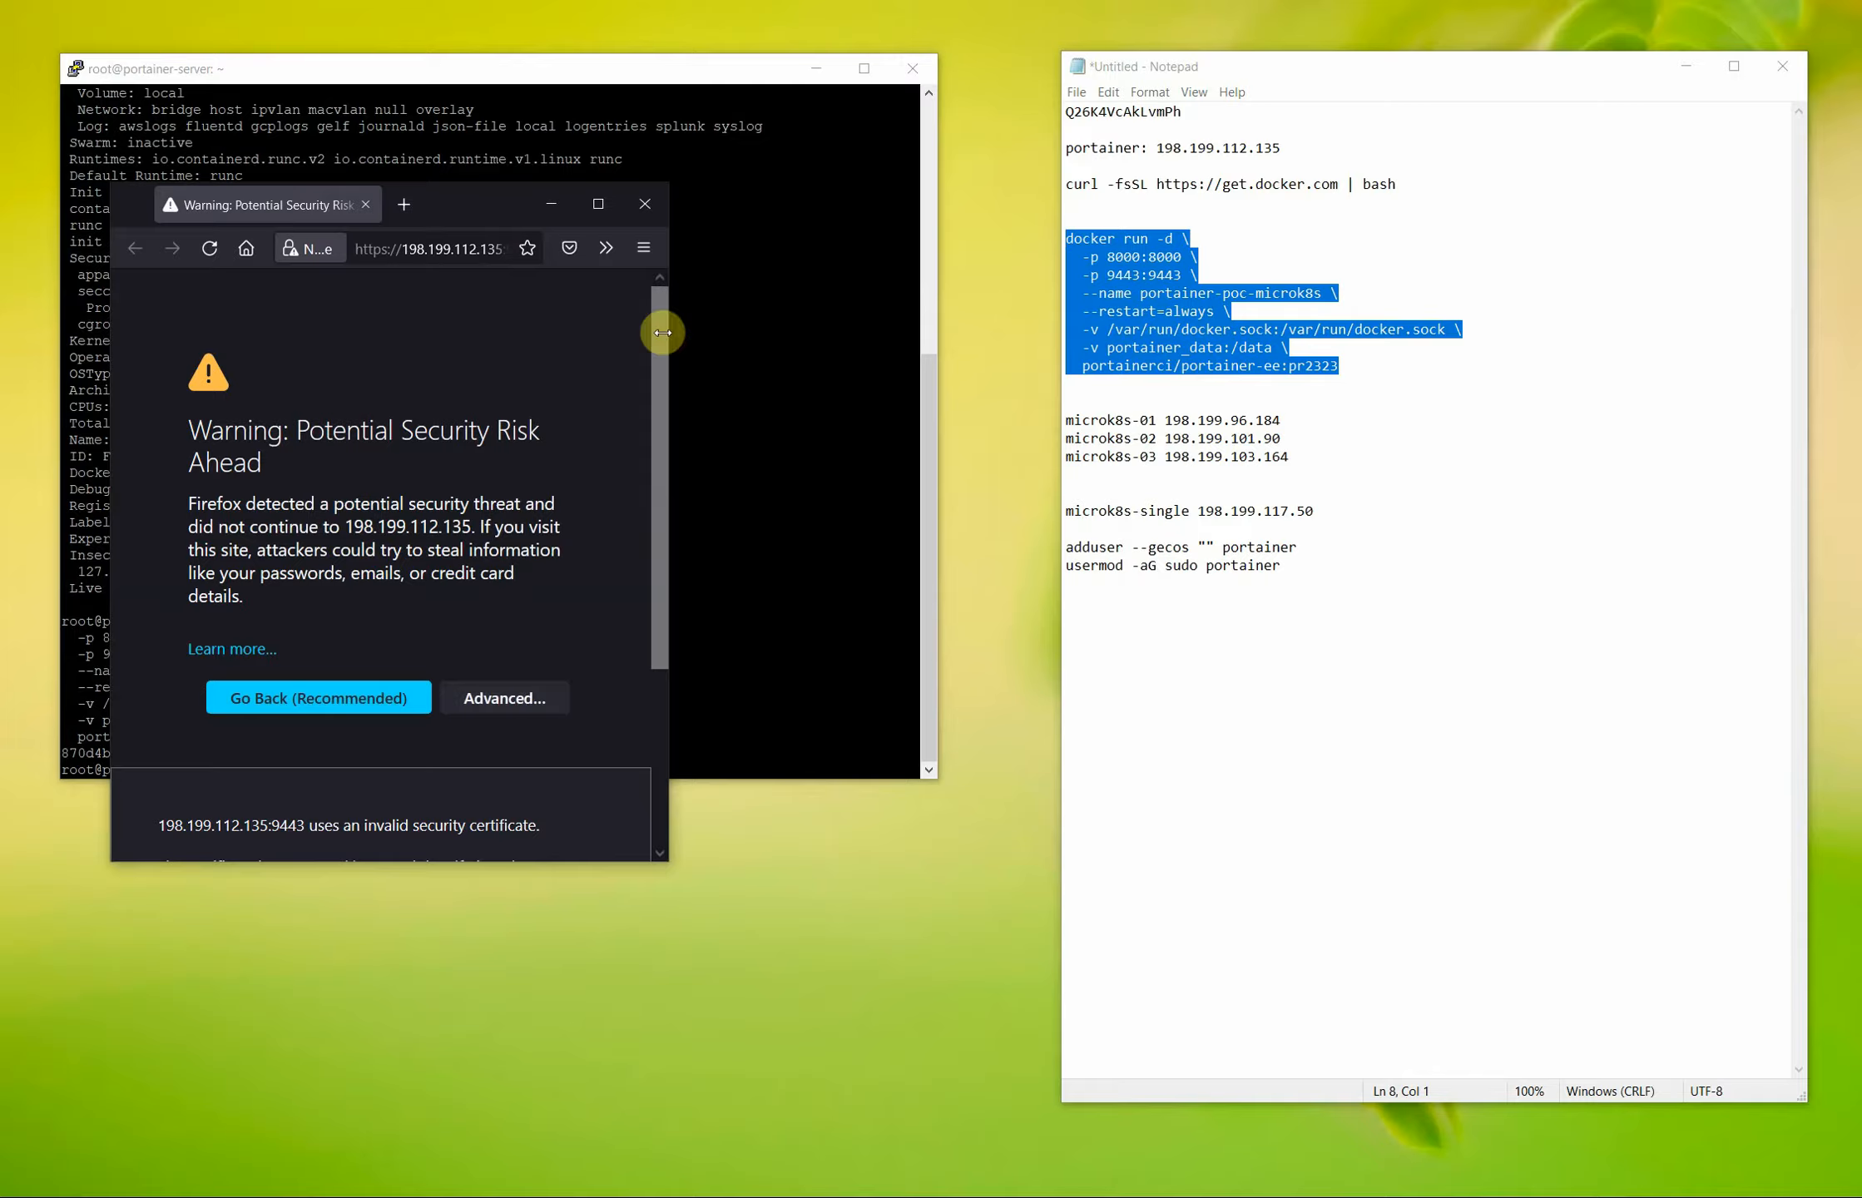
pyautogui.click(605, 204)
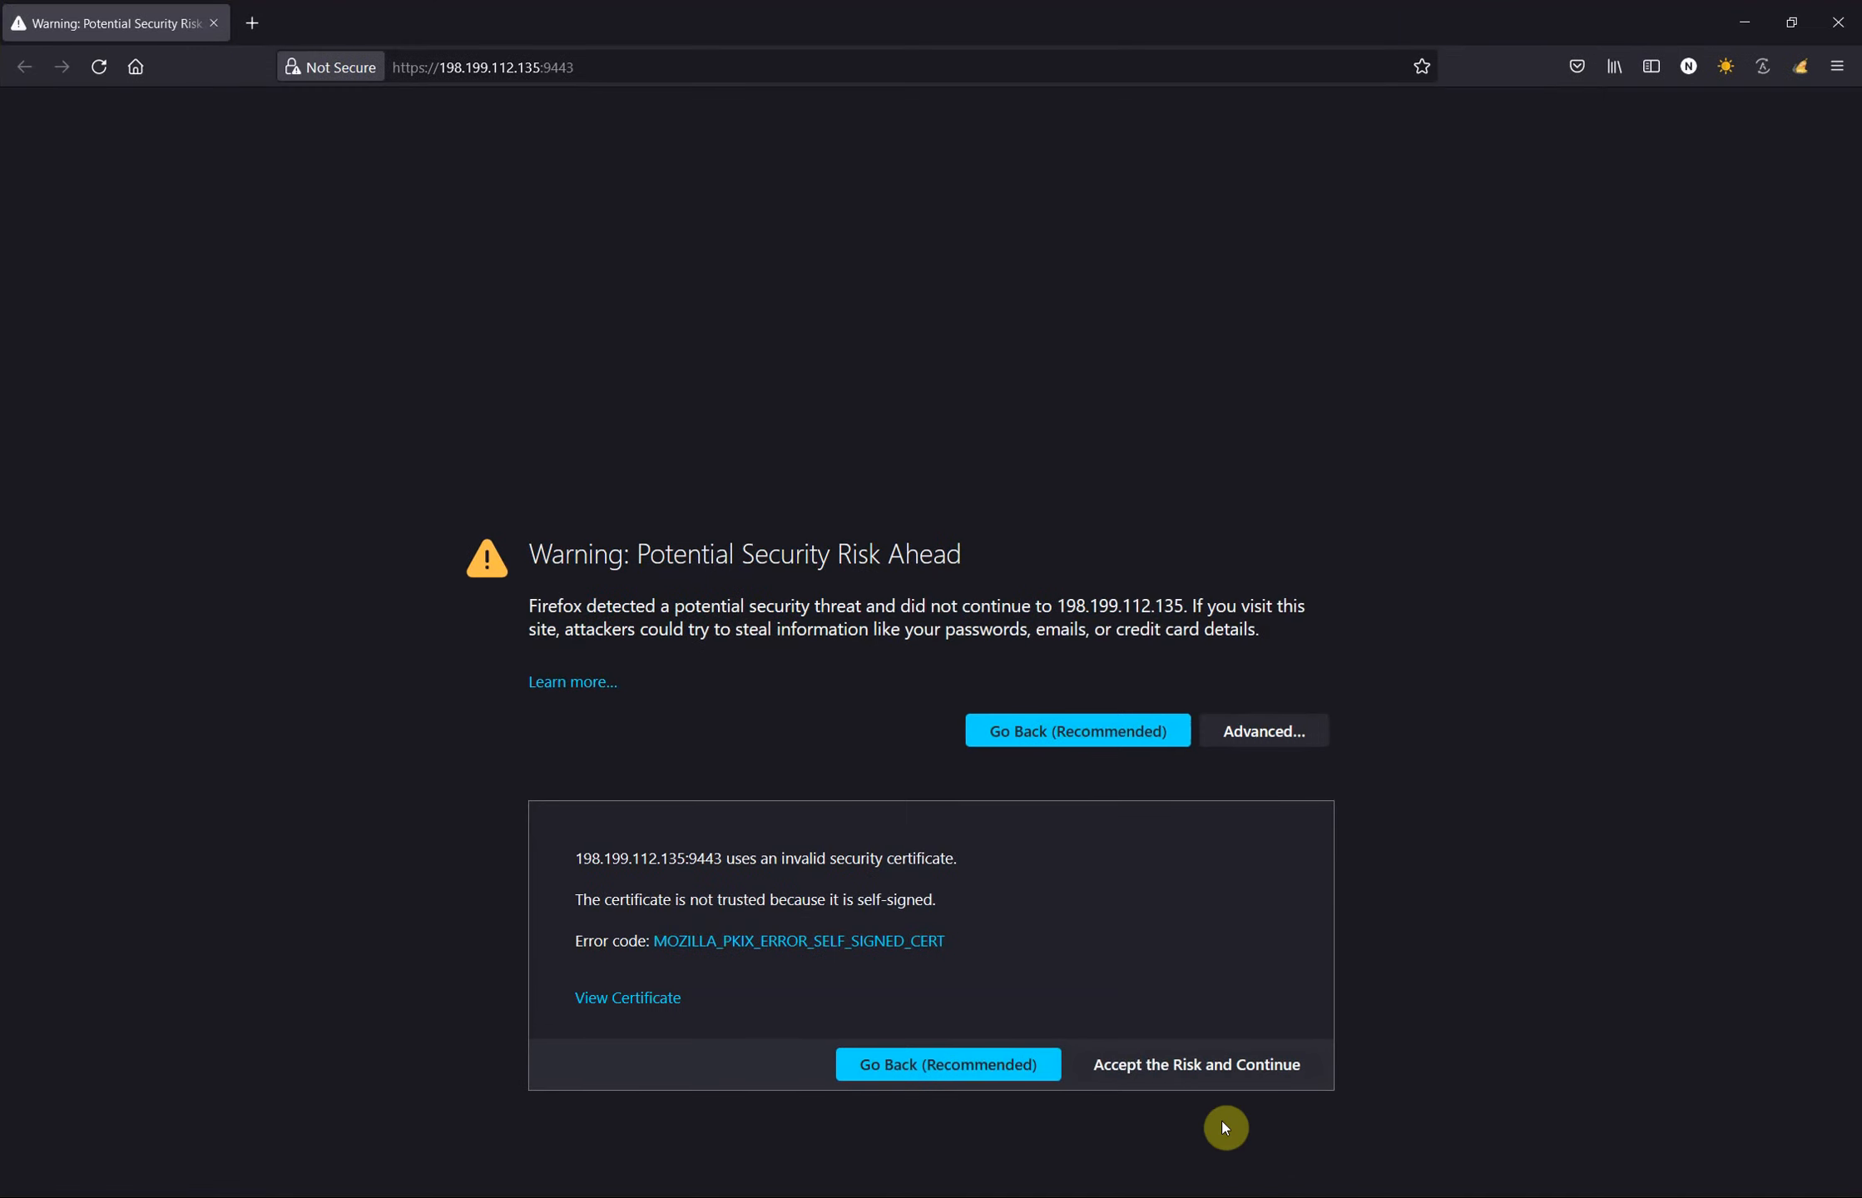
pyautogui.click(1189, 1067)
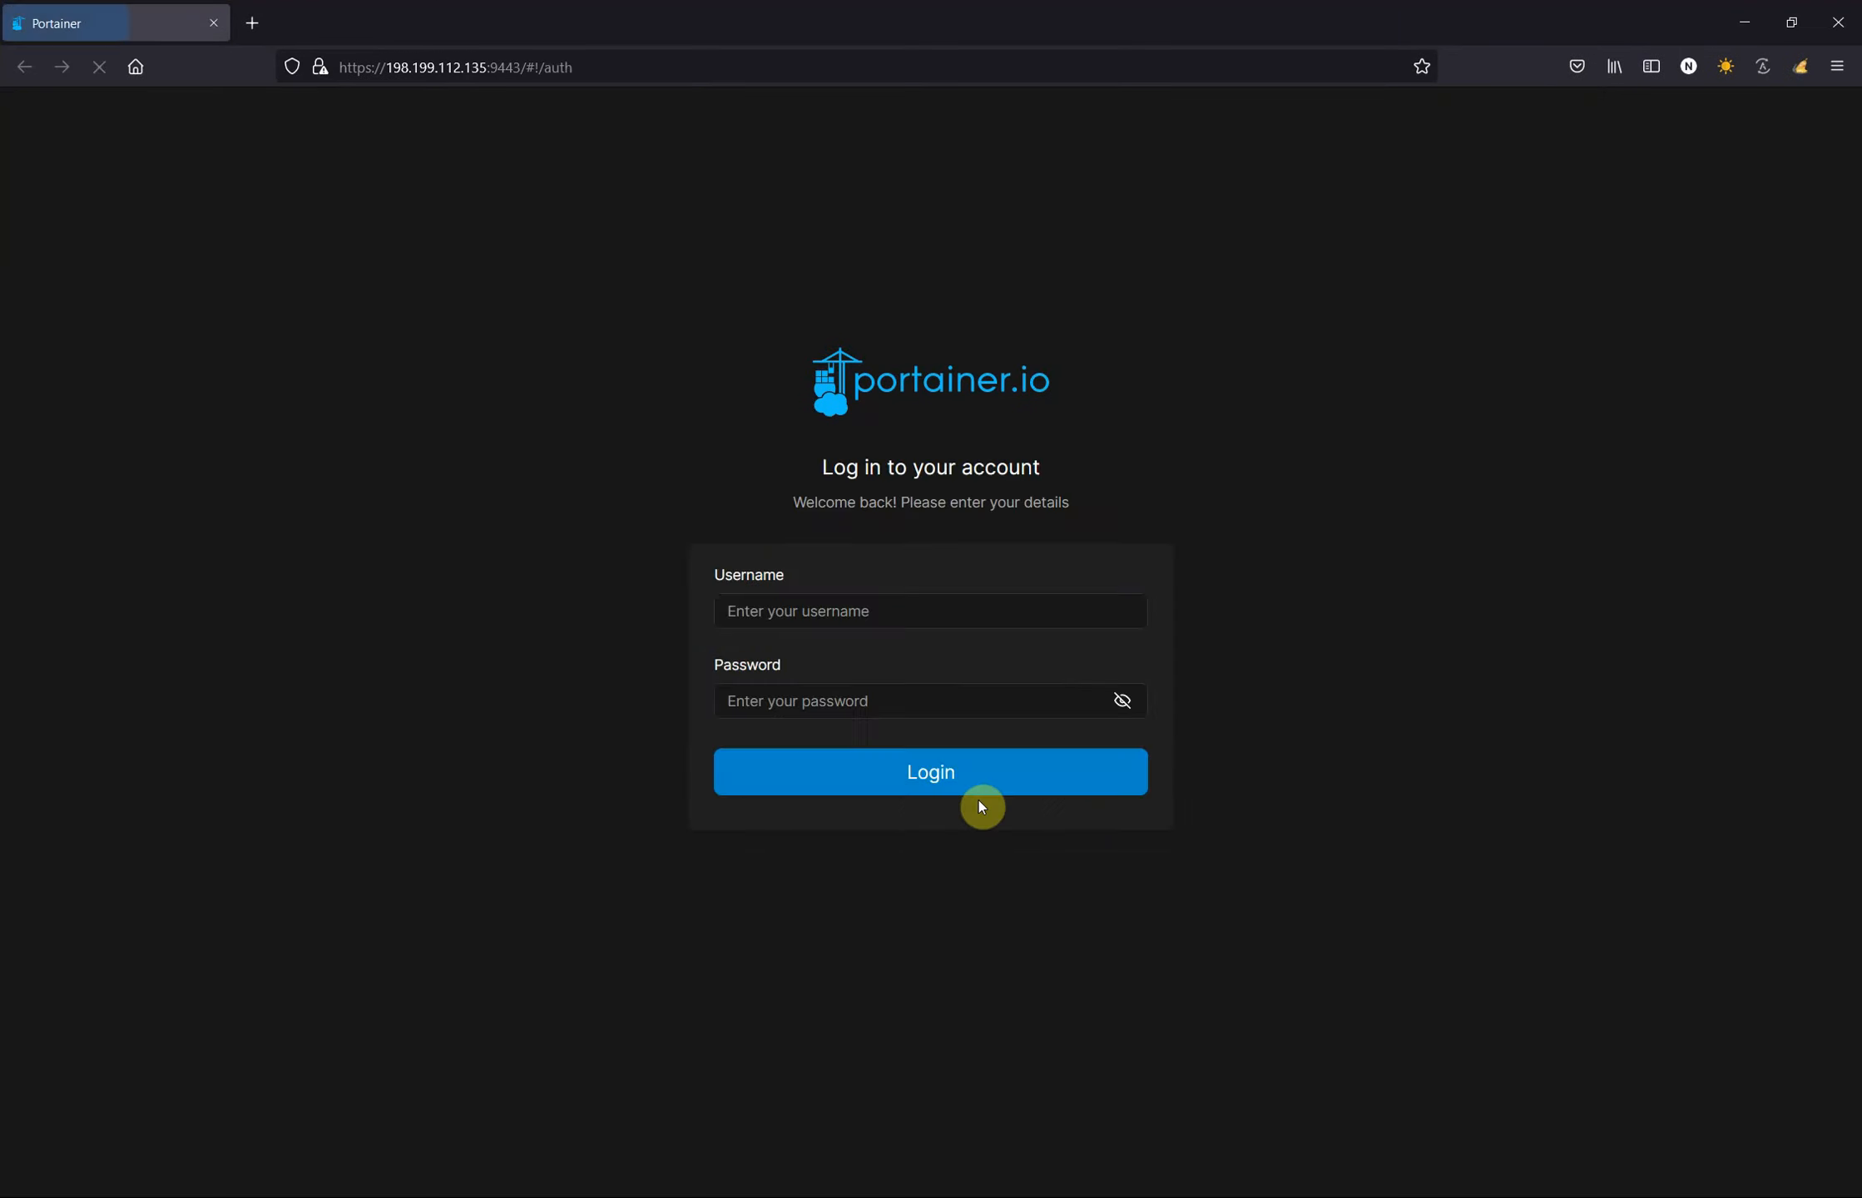
# - Create the initial admin user by entering and confirming its password, without saving the login in the browser
pyautogui.write('***')
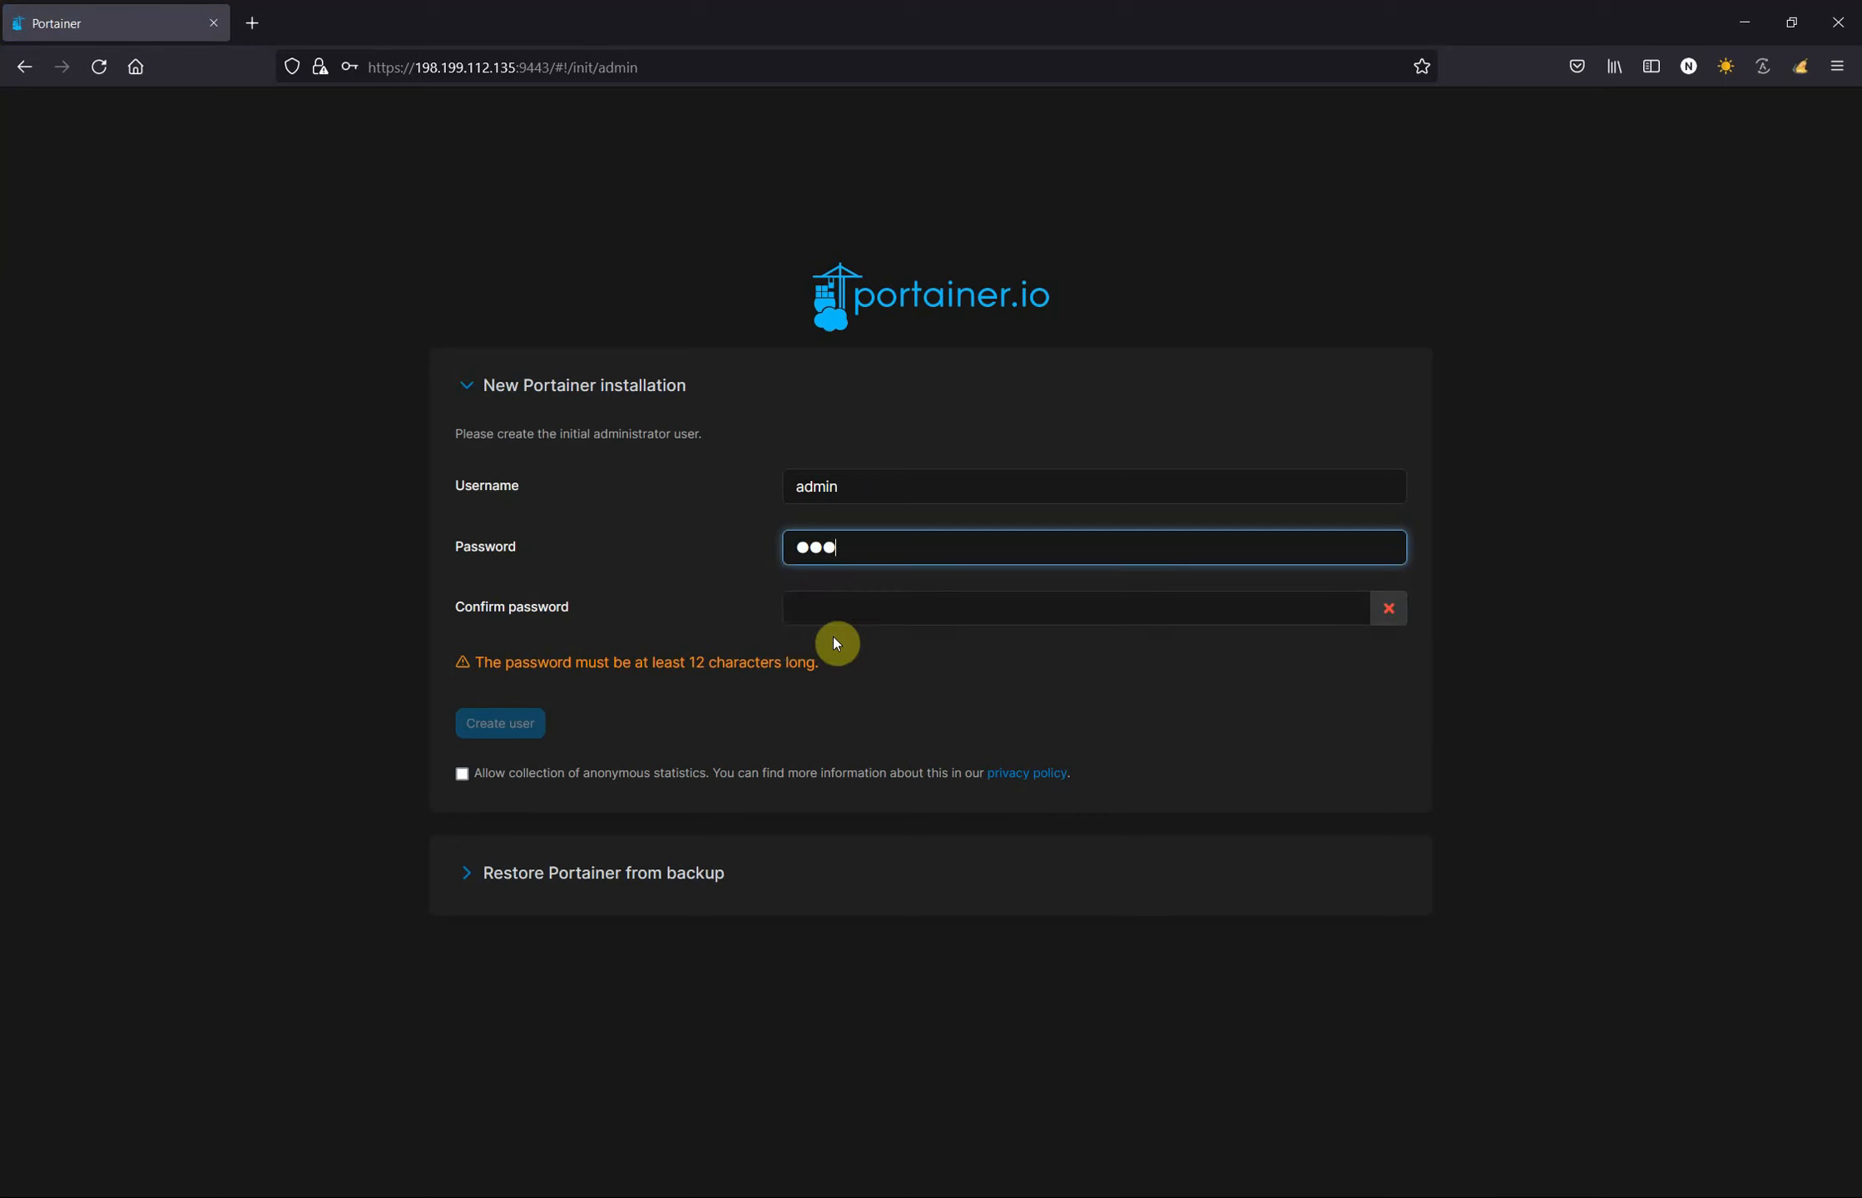
pyautogui.write('*********')
pyautogui.press('Tab')
pyautogui.write('**')
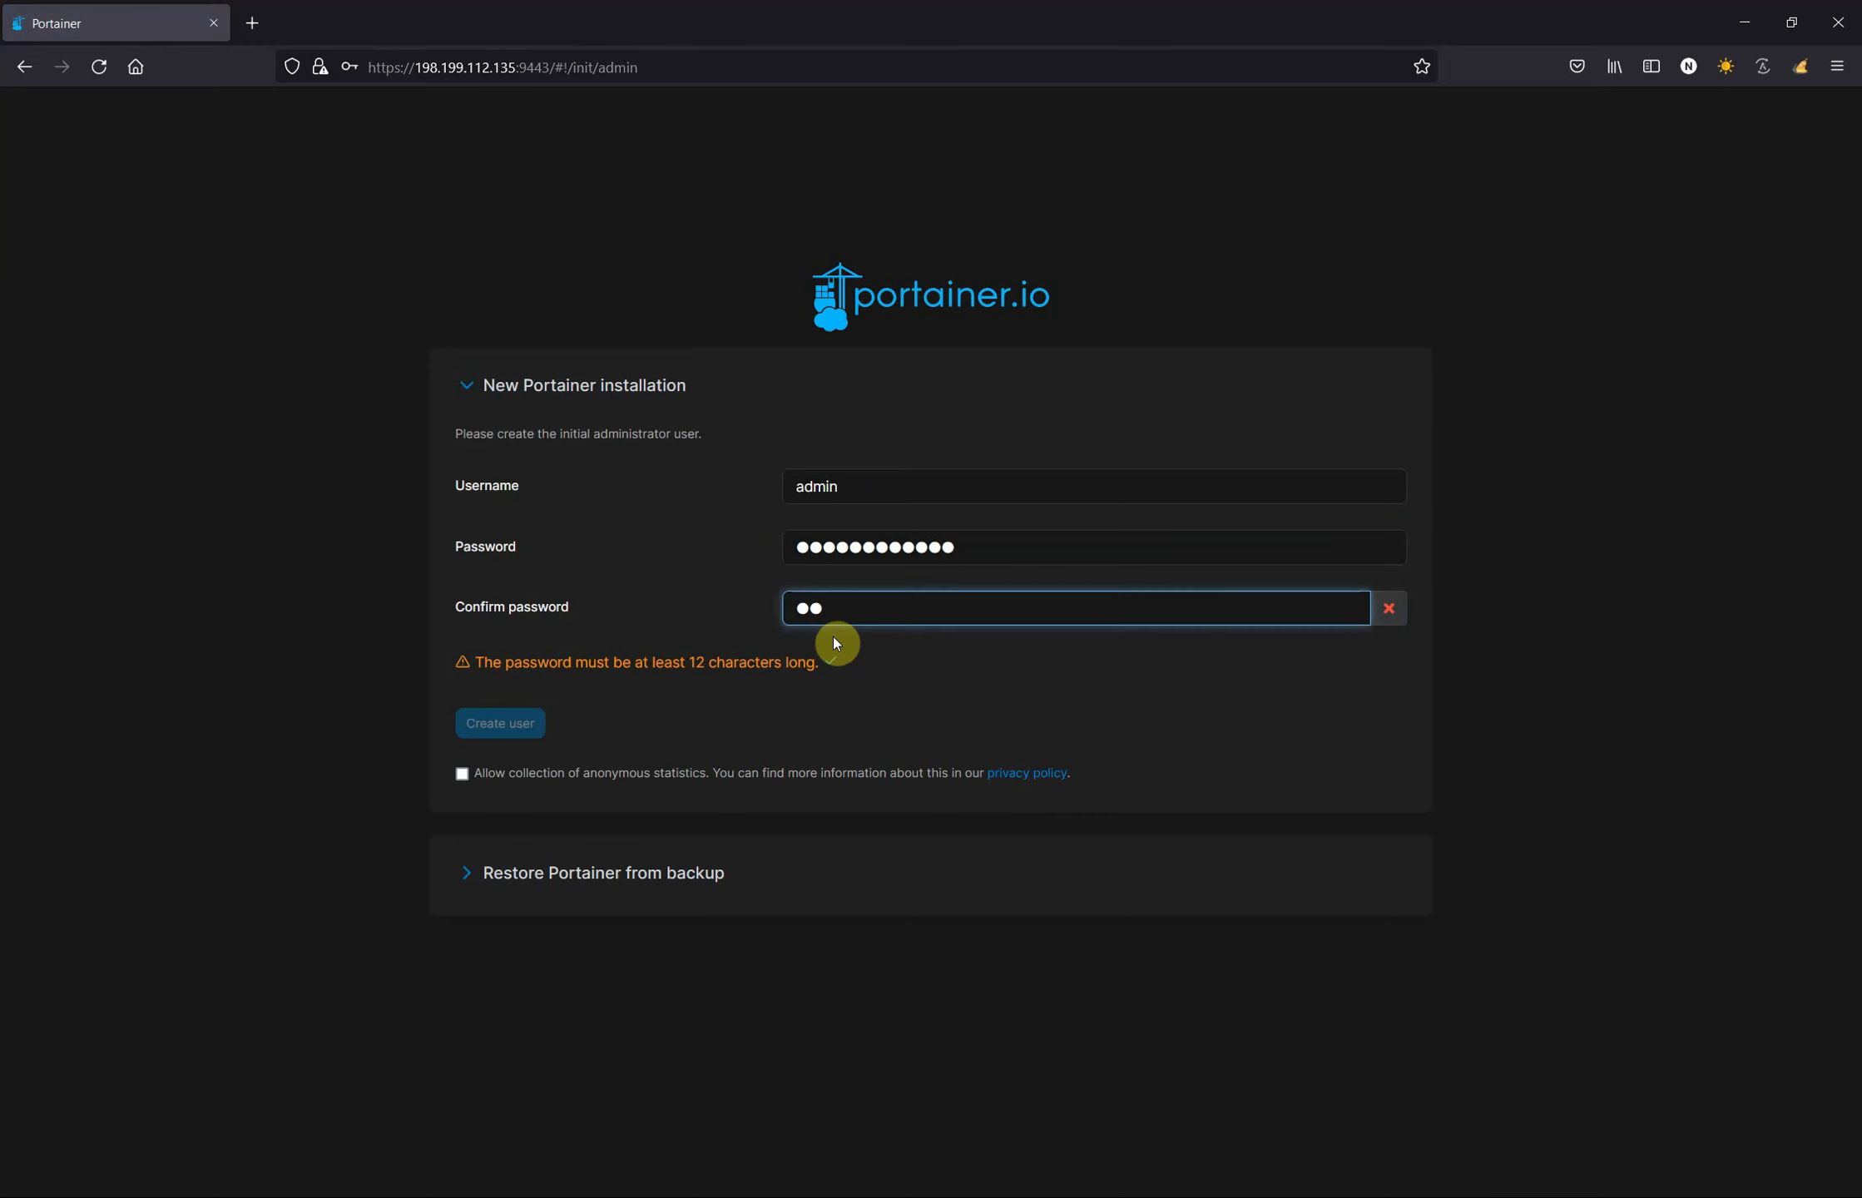
pyautogui.write('**********')
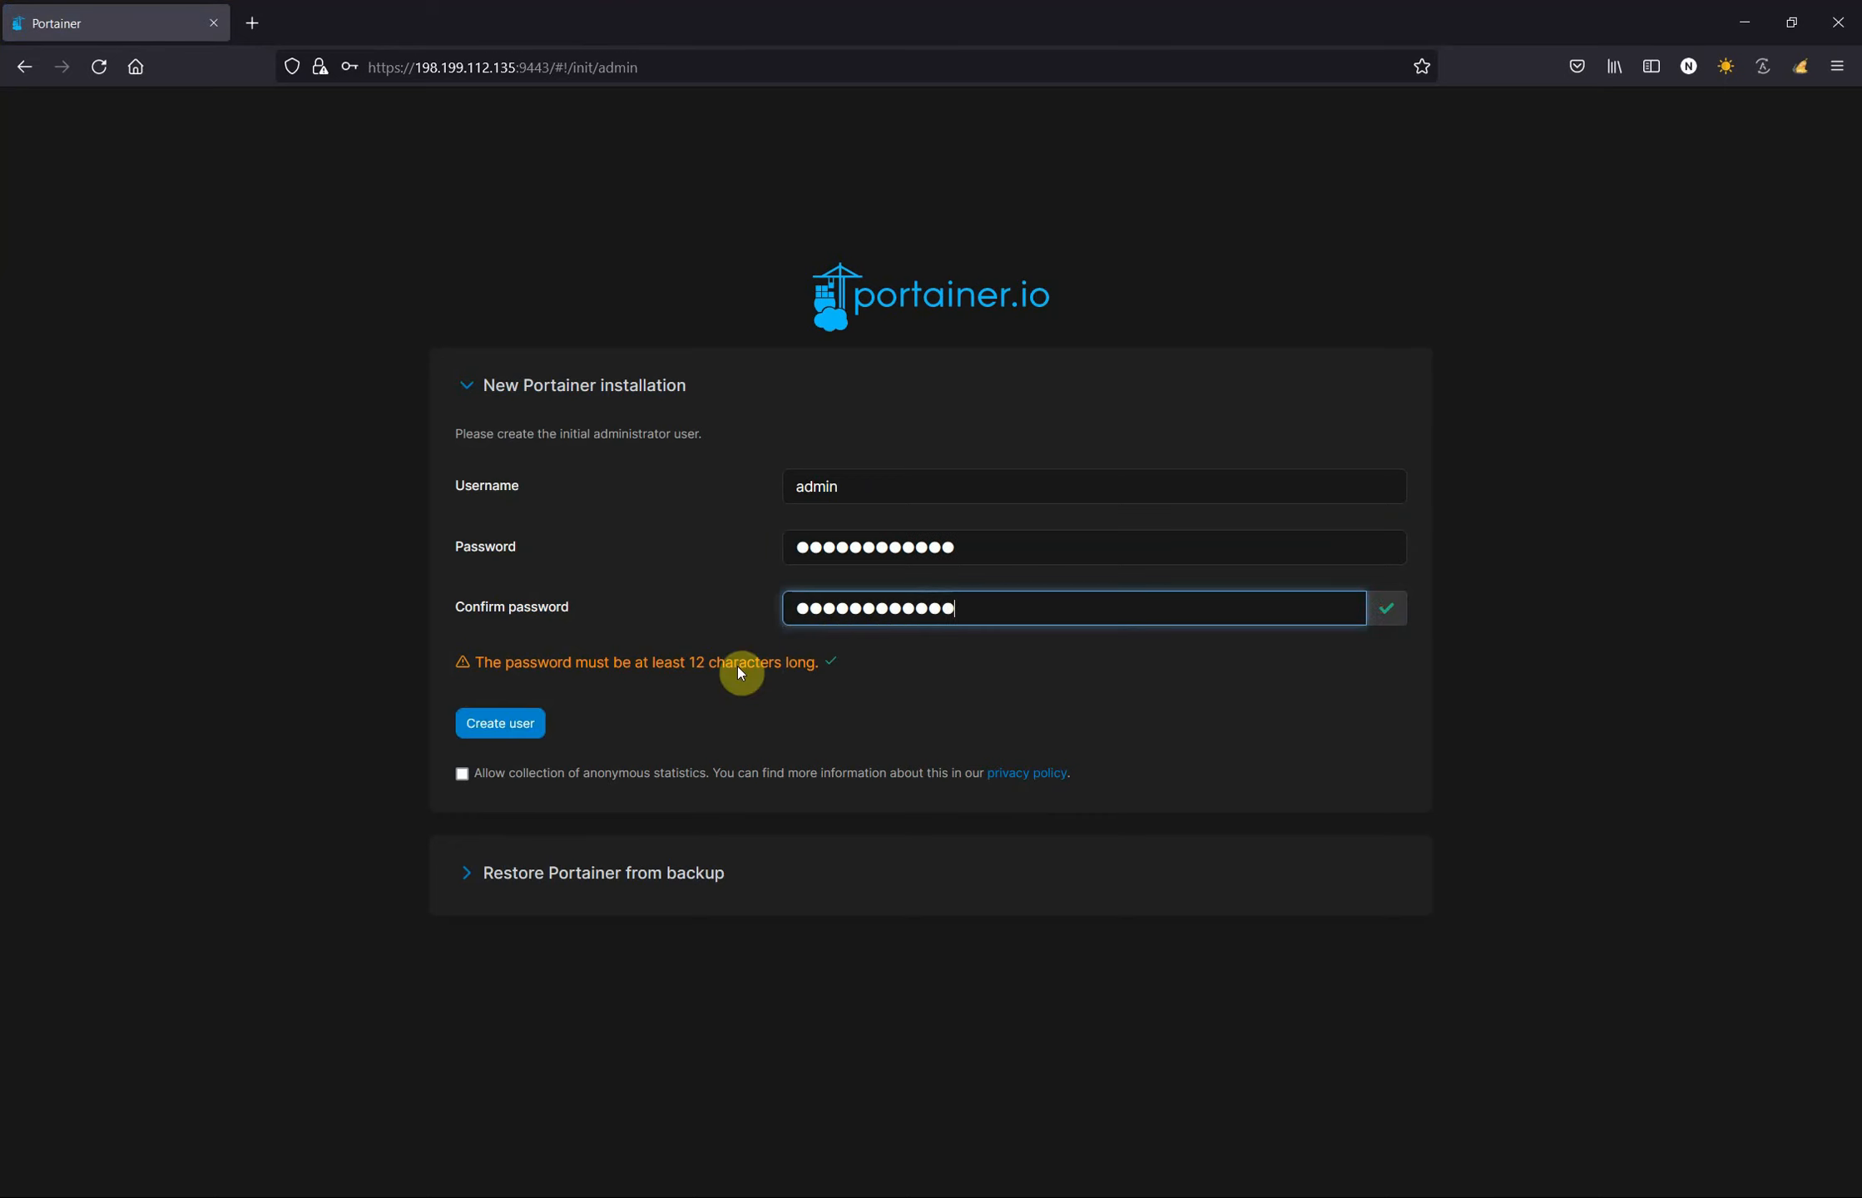
pyautogui.click(485, 727)
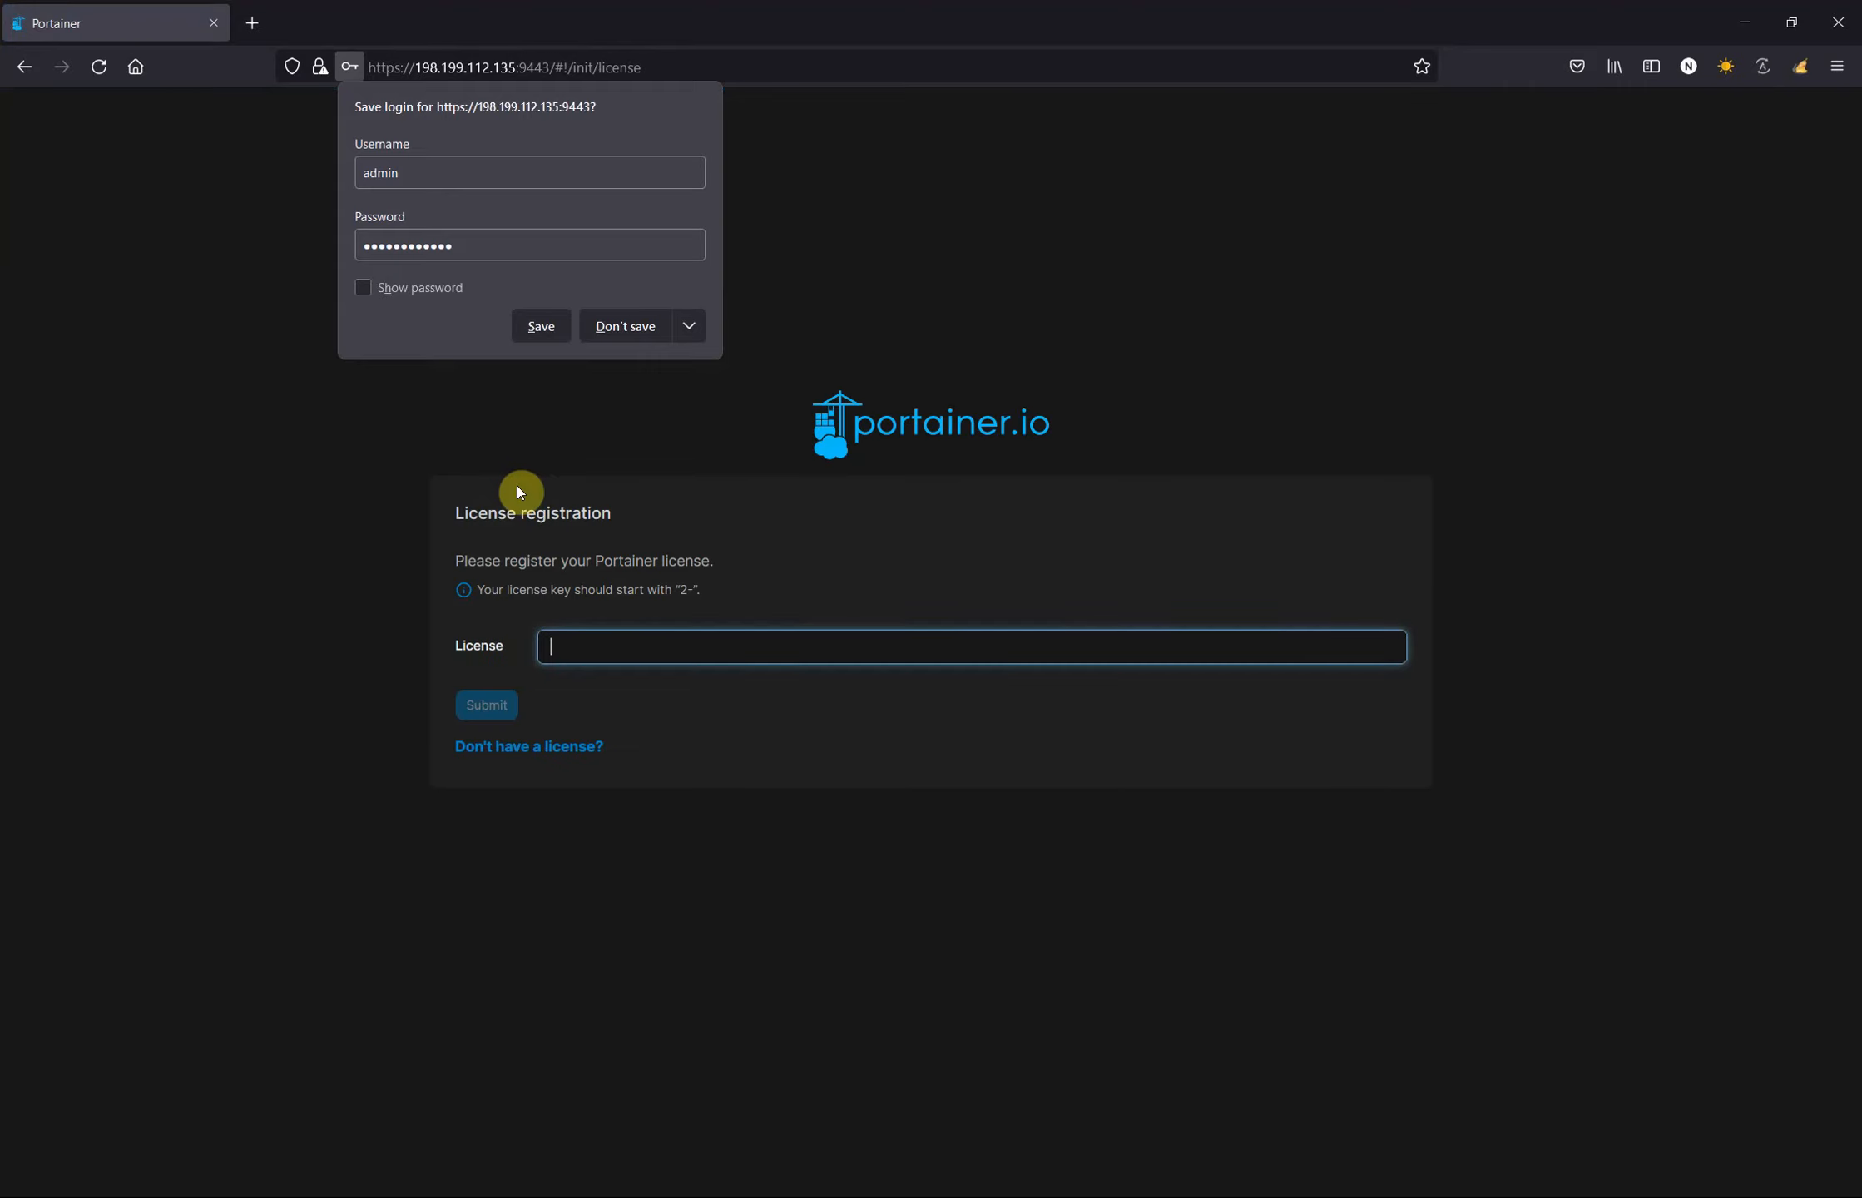
pyautogui.click(598, 341)
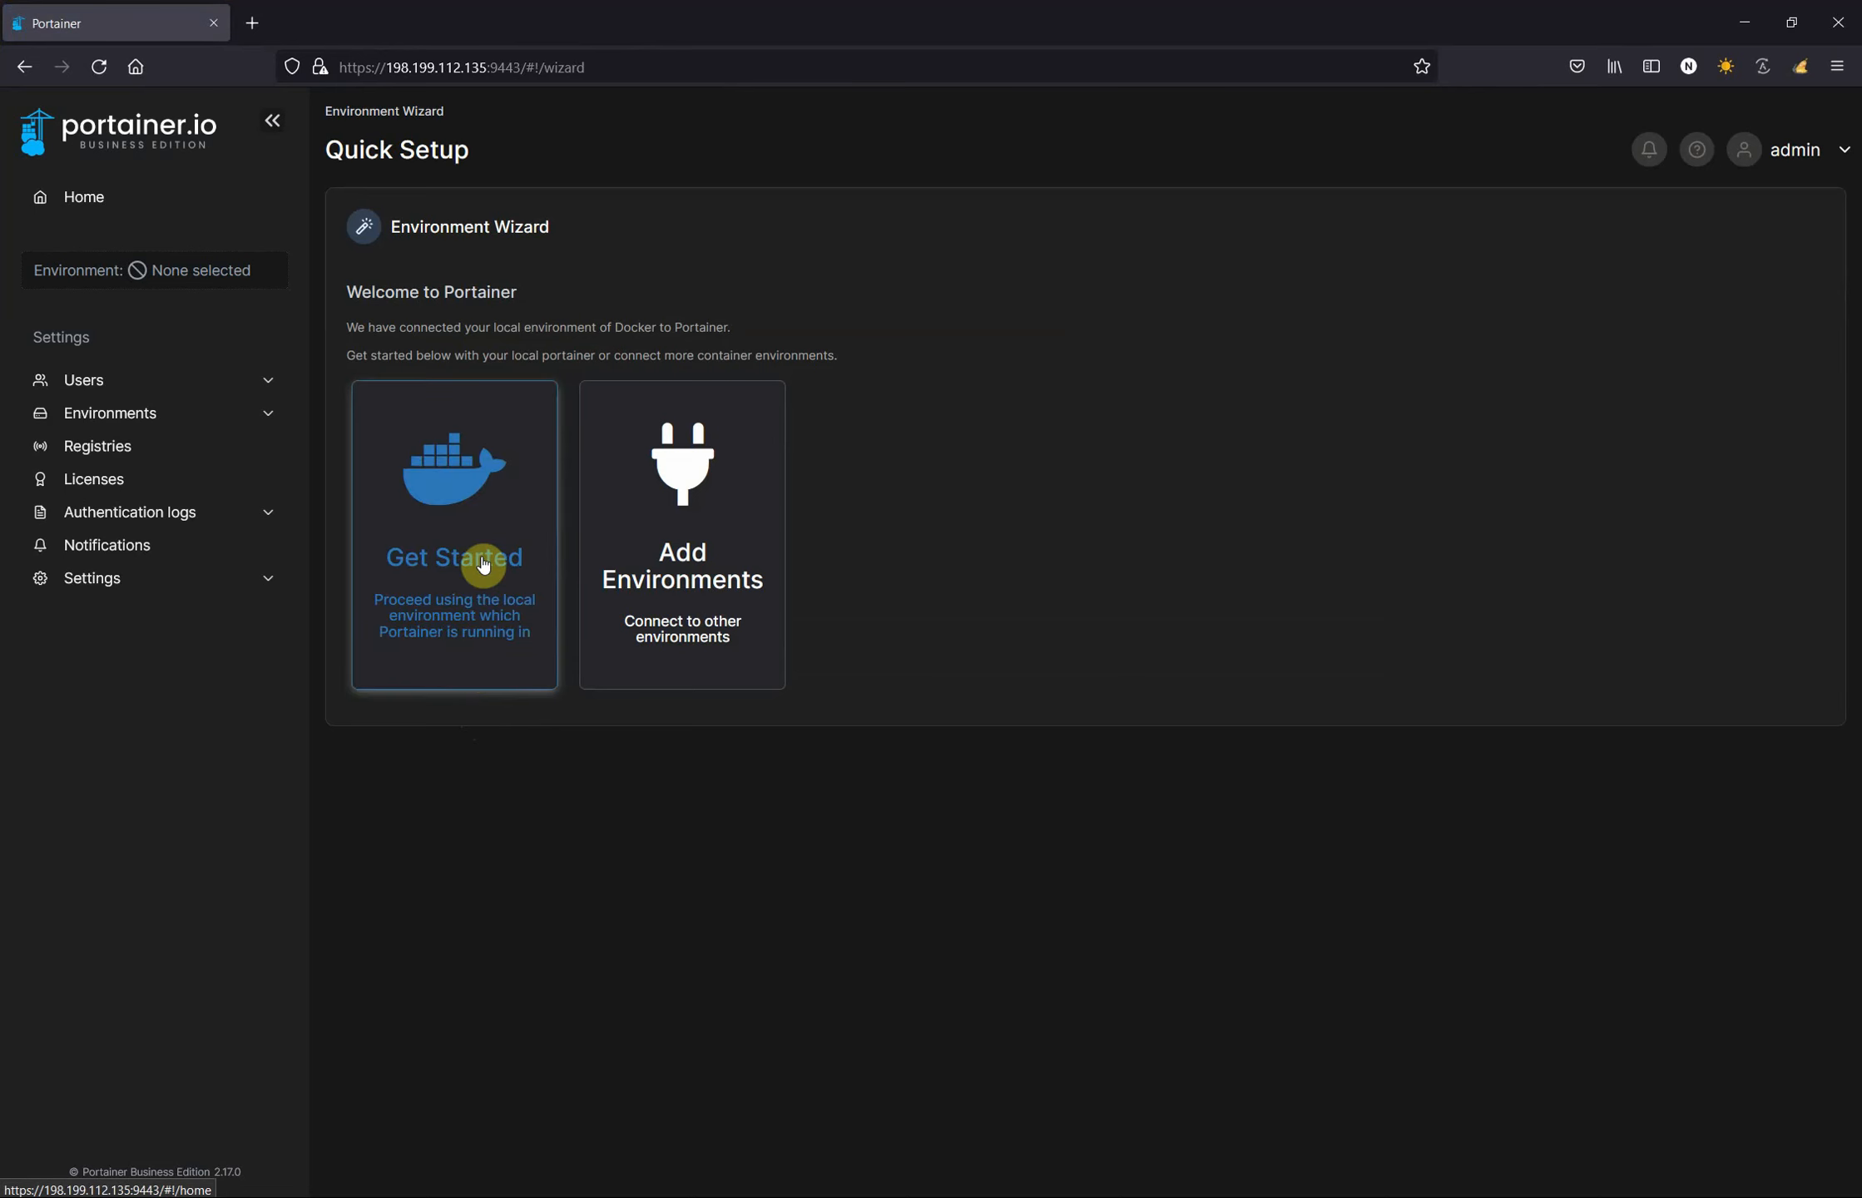
# - Get started with the local Docker environment and dismiss the latest news notice on the home page
pyautogui.click(452, 503)
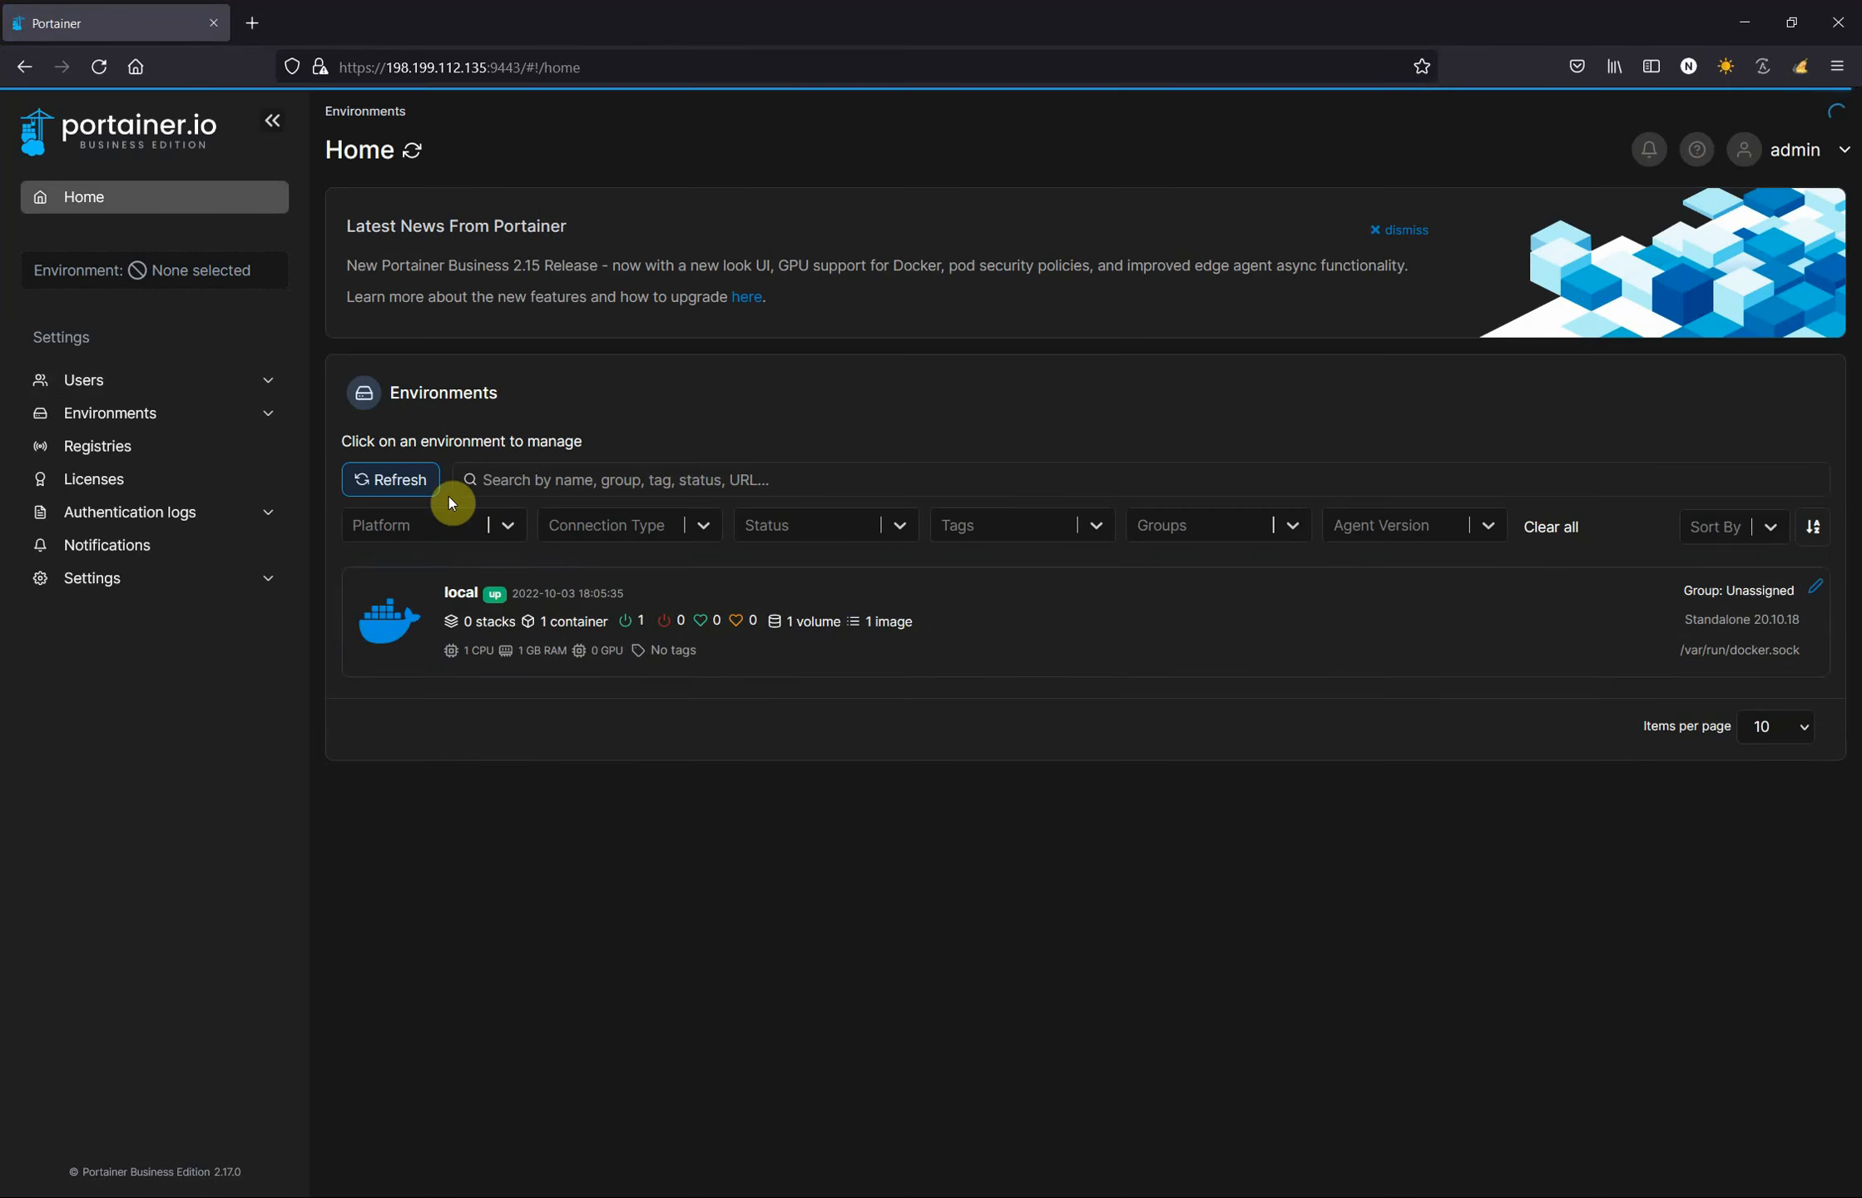
pyautogui.click(1414, 231)
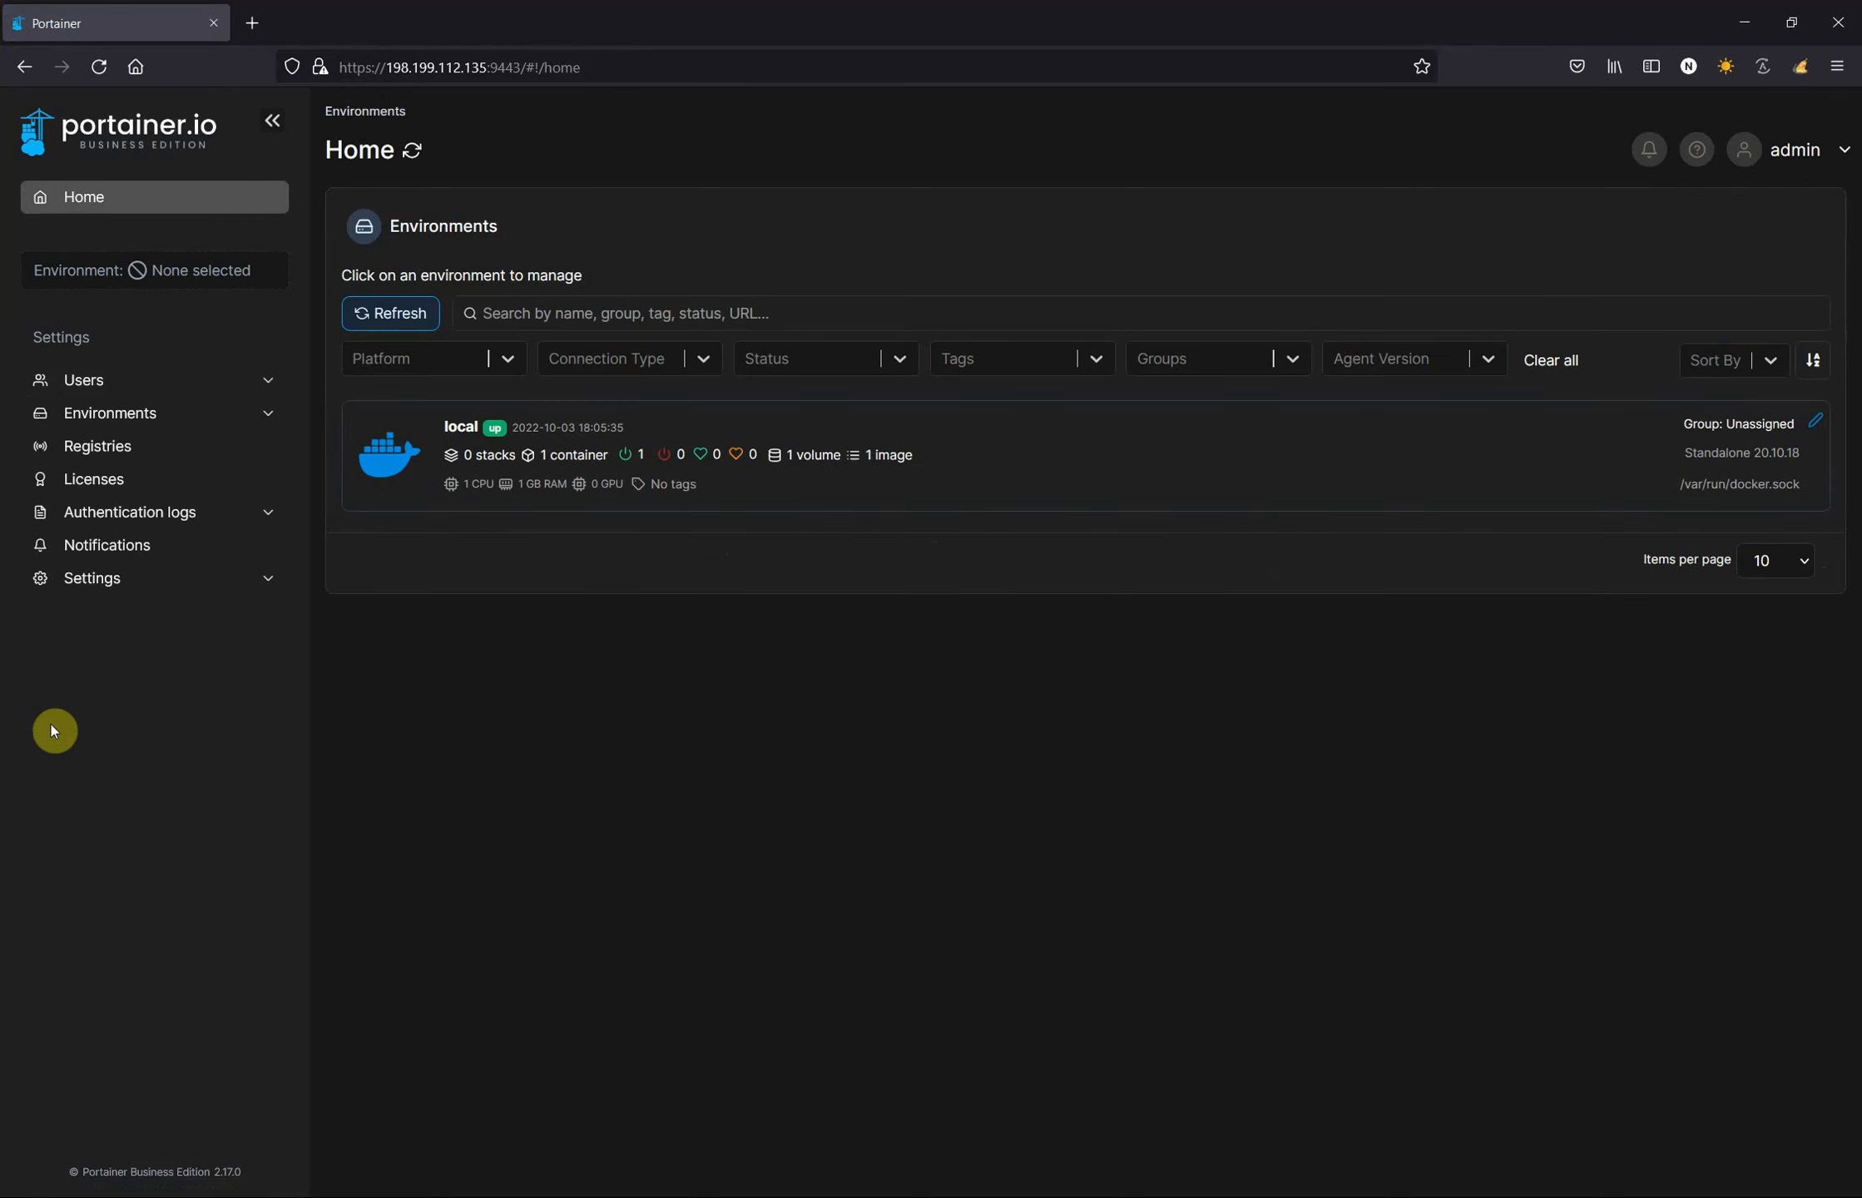
# - Start adding new cloud provider credentials in the cloud settings with Microk8s as the provider
pyautogui.click(115, 579)
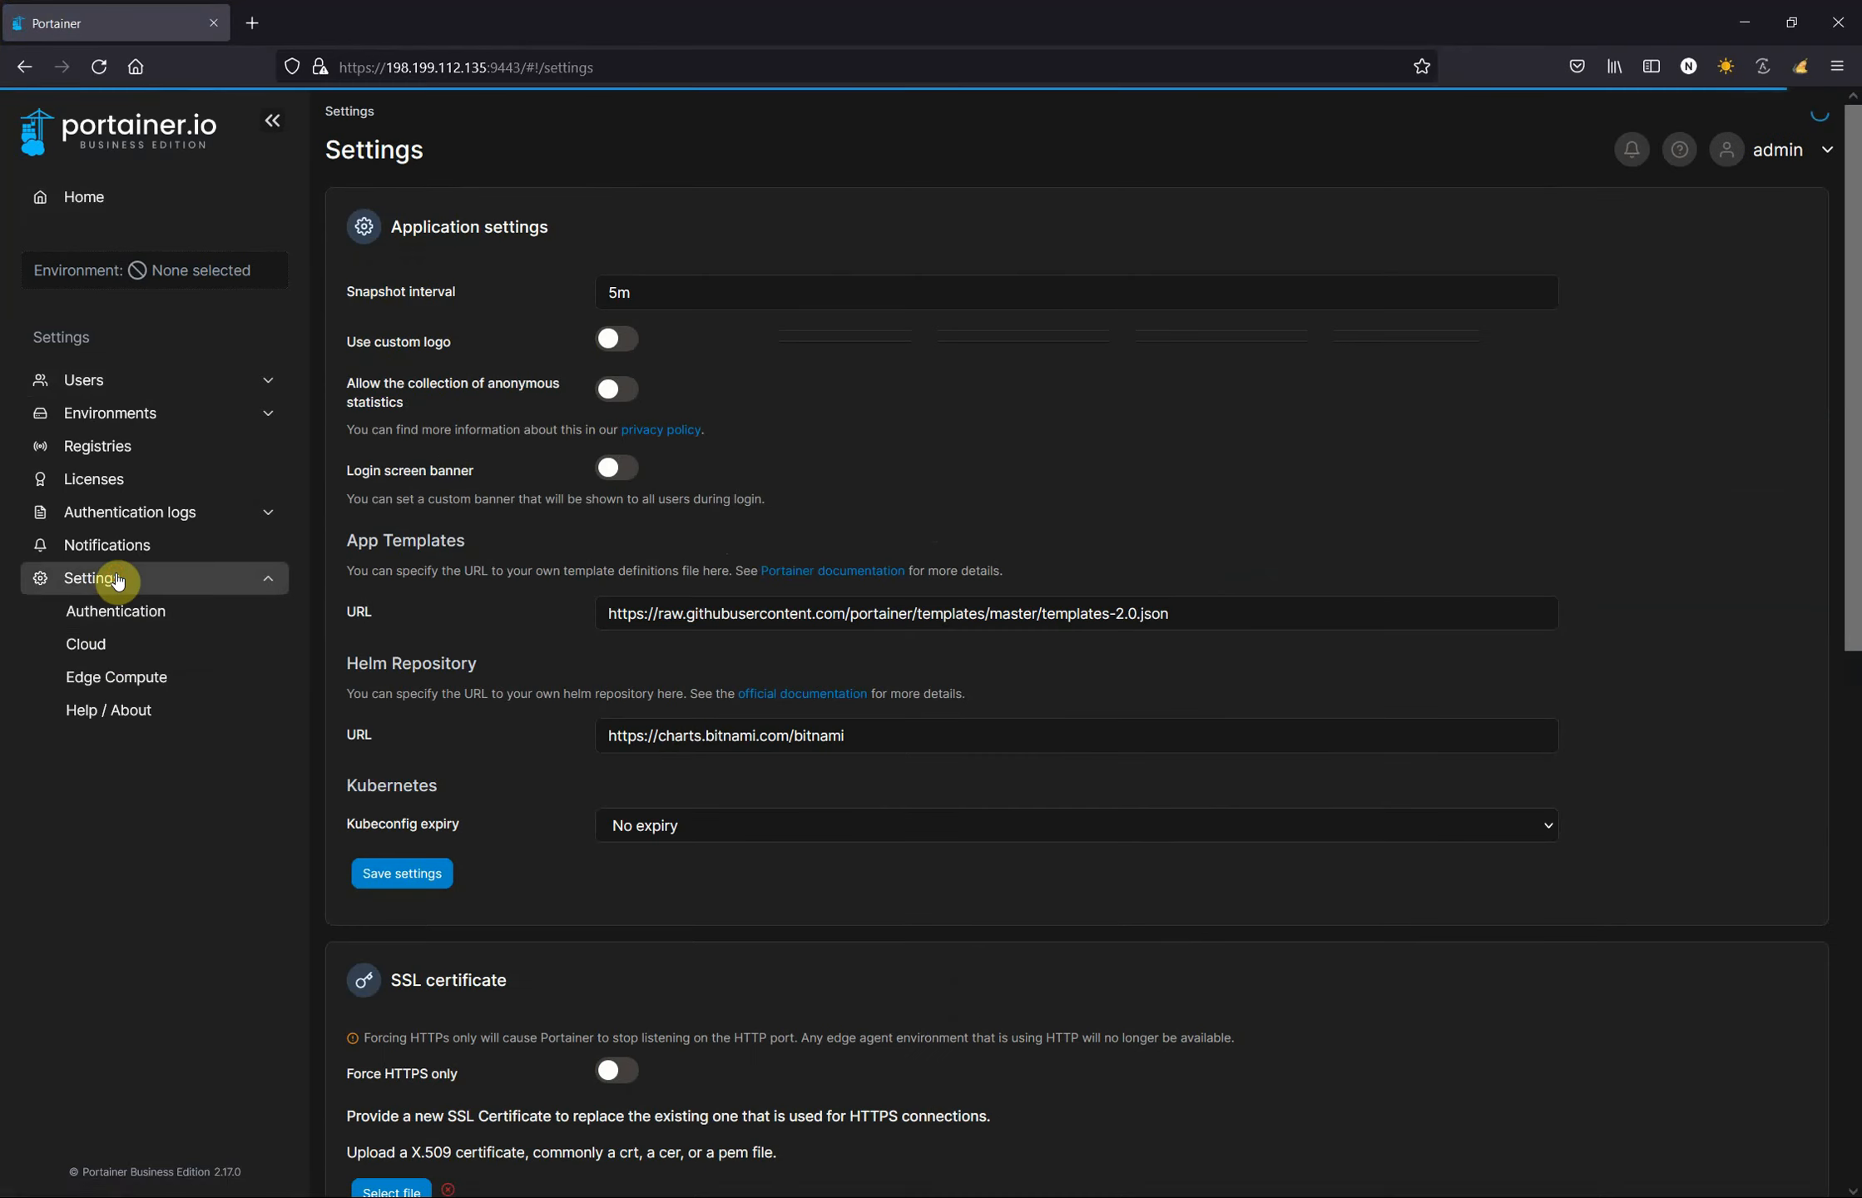
pyautogui.click(112, 646)
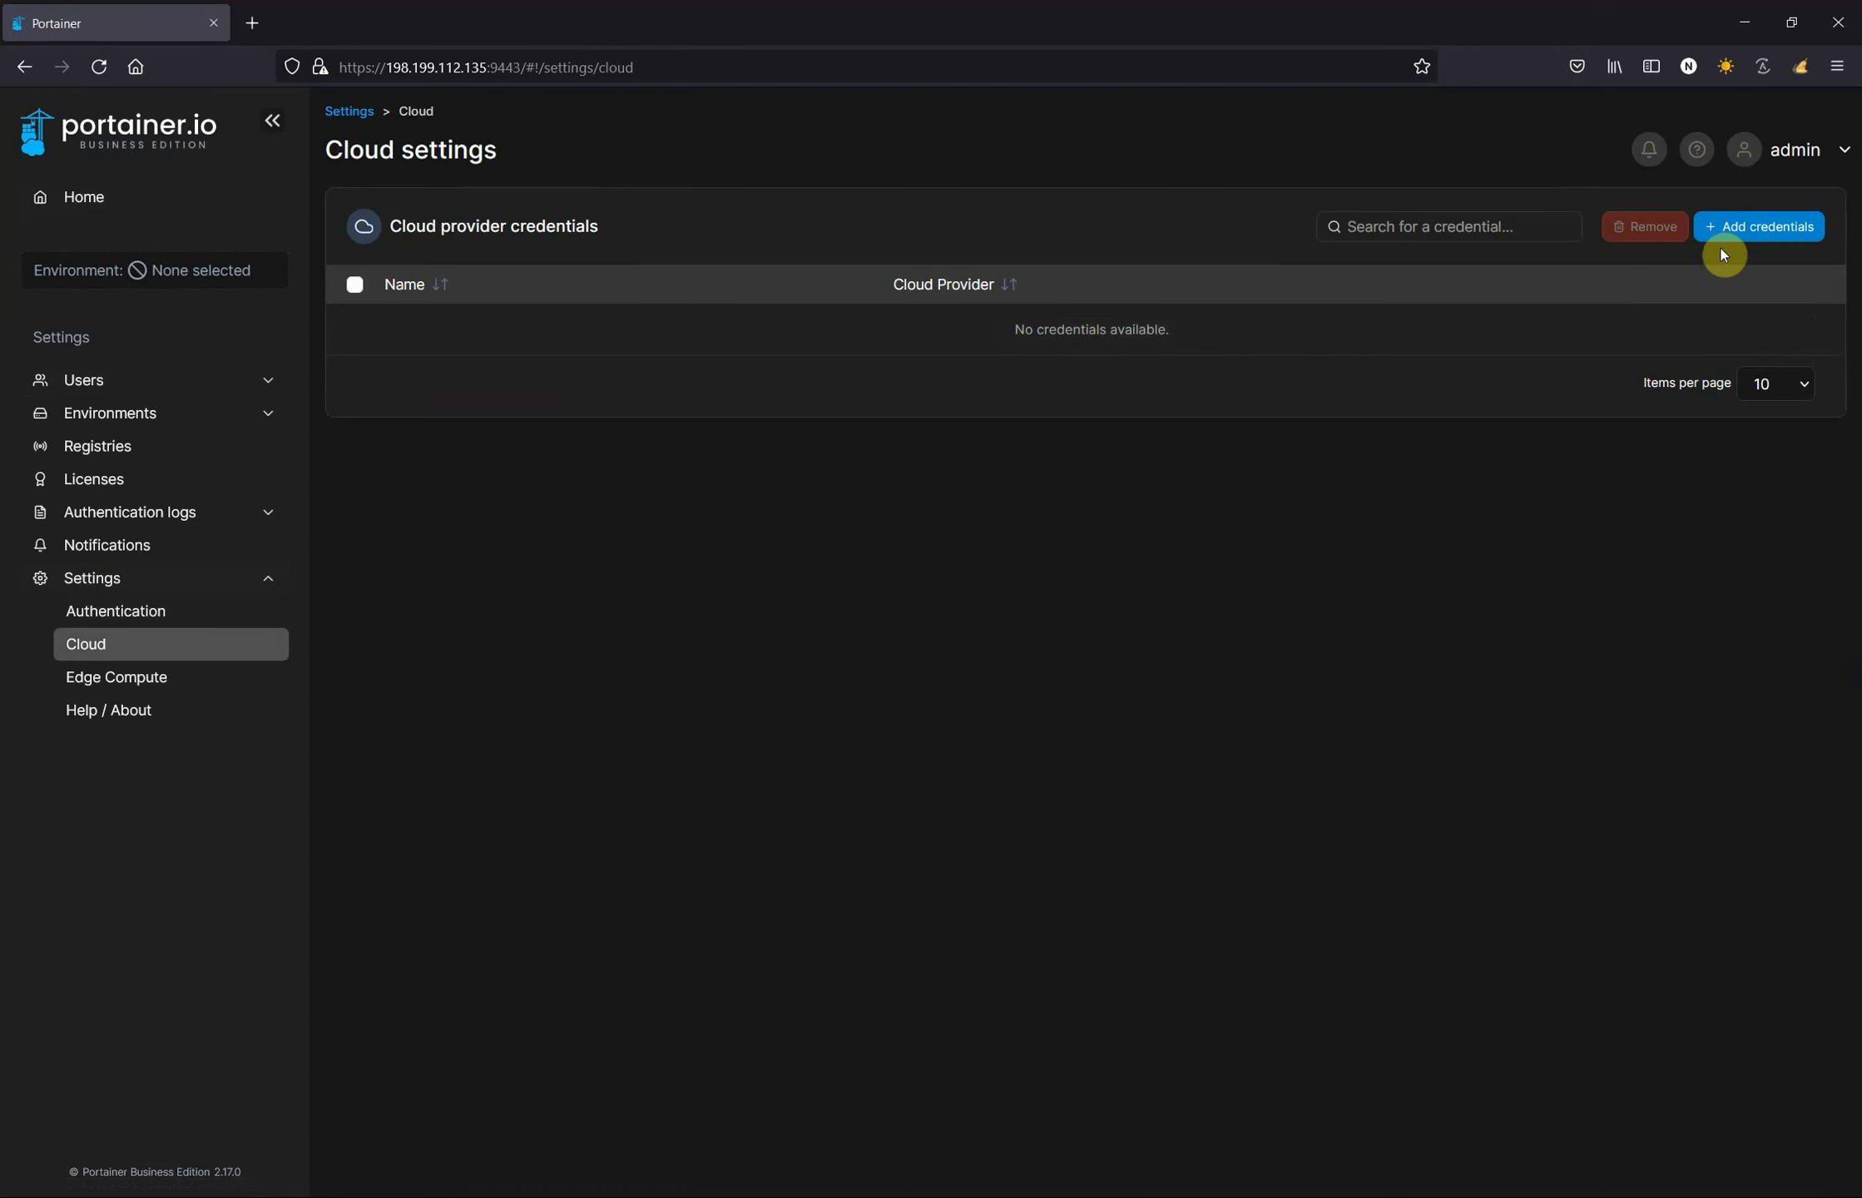
pyautogui.click(1737, 231)
pyautogui.click(1677, 383)
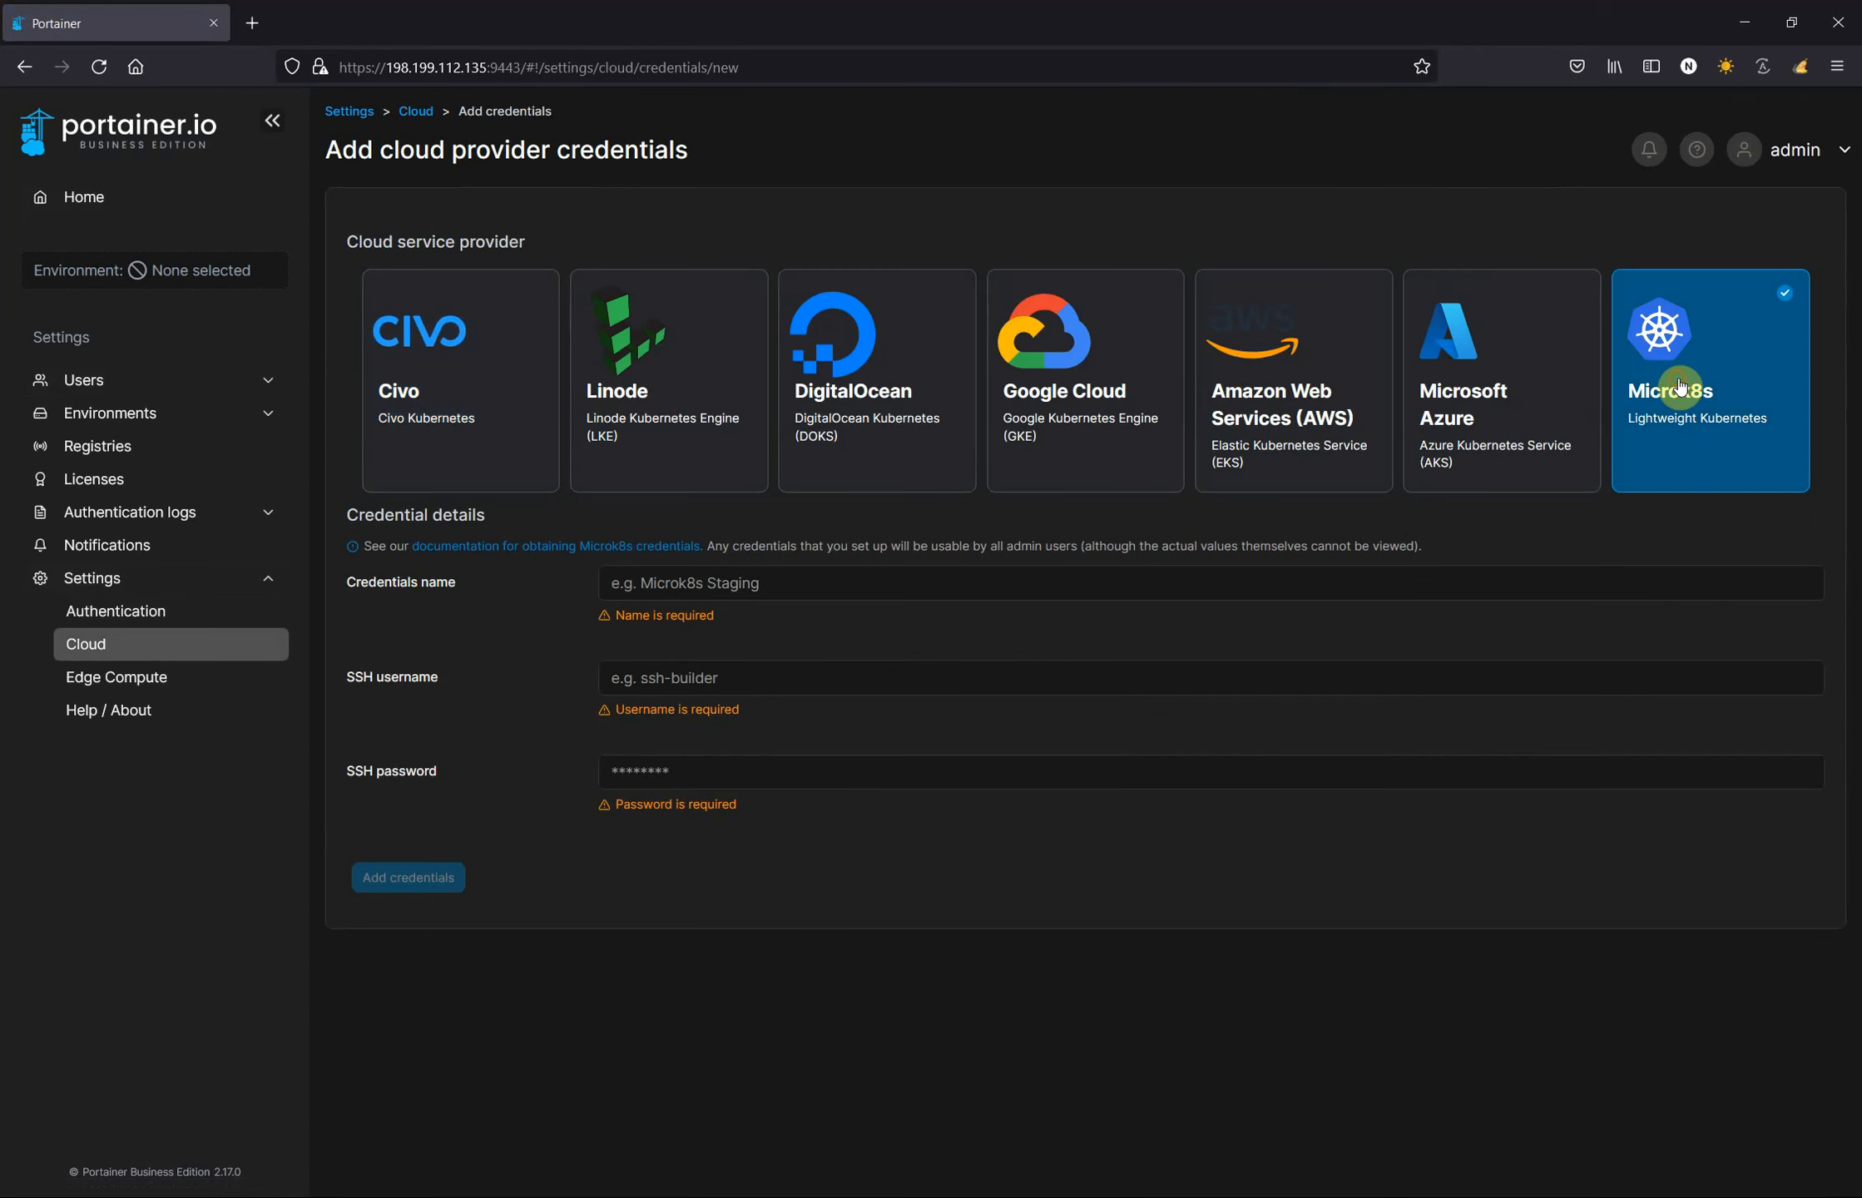
# - Set both the credentials name and the SSH username to root
pyautogui.click(741, 583)
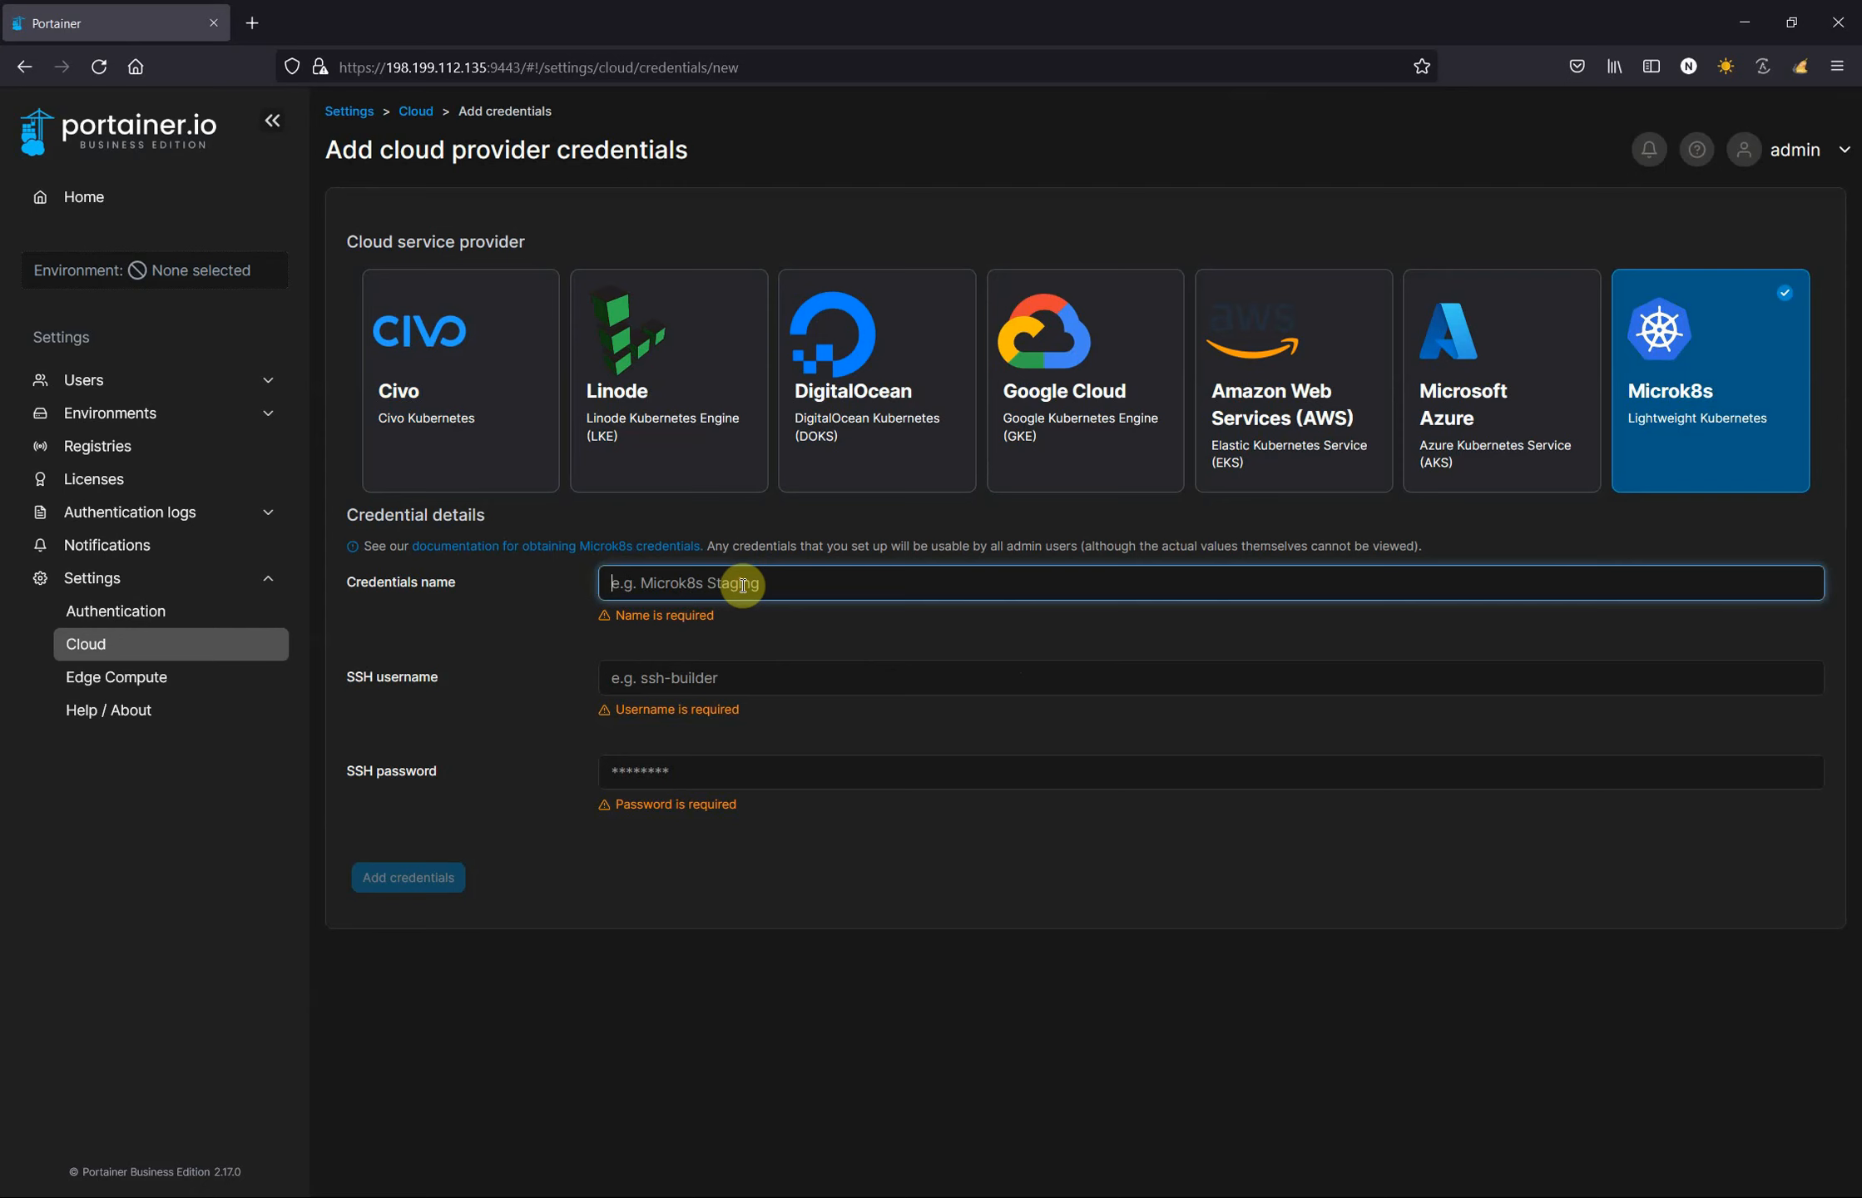
pyautogui.write('rot')
pyautogui.press('Tab')
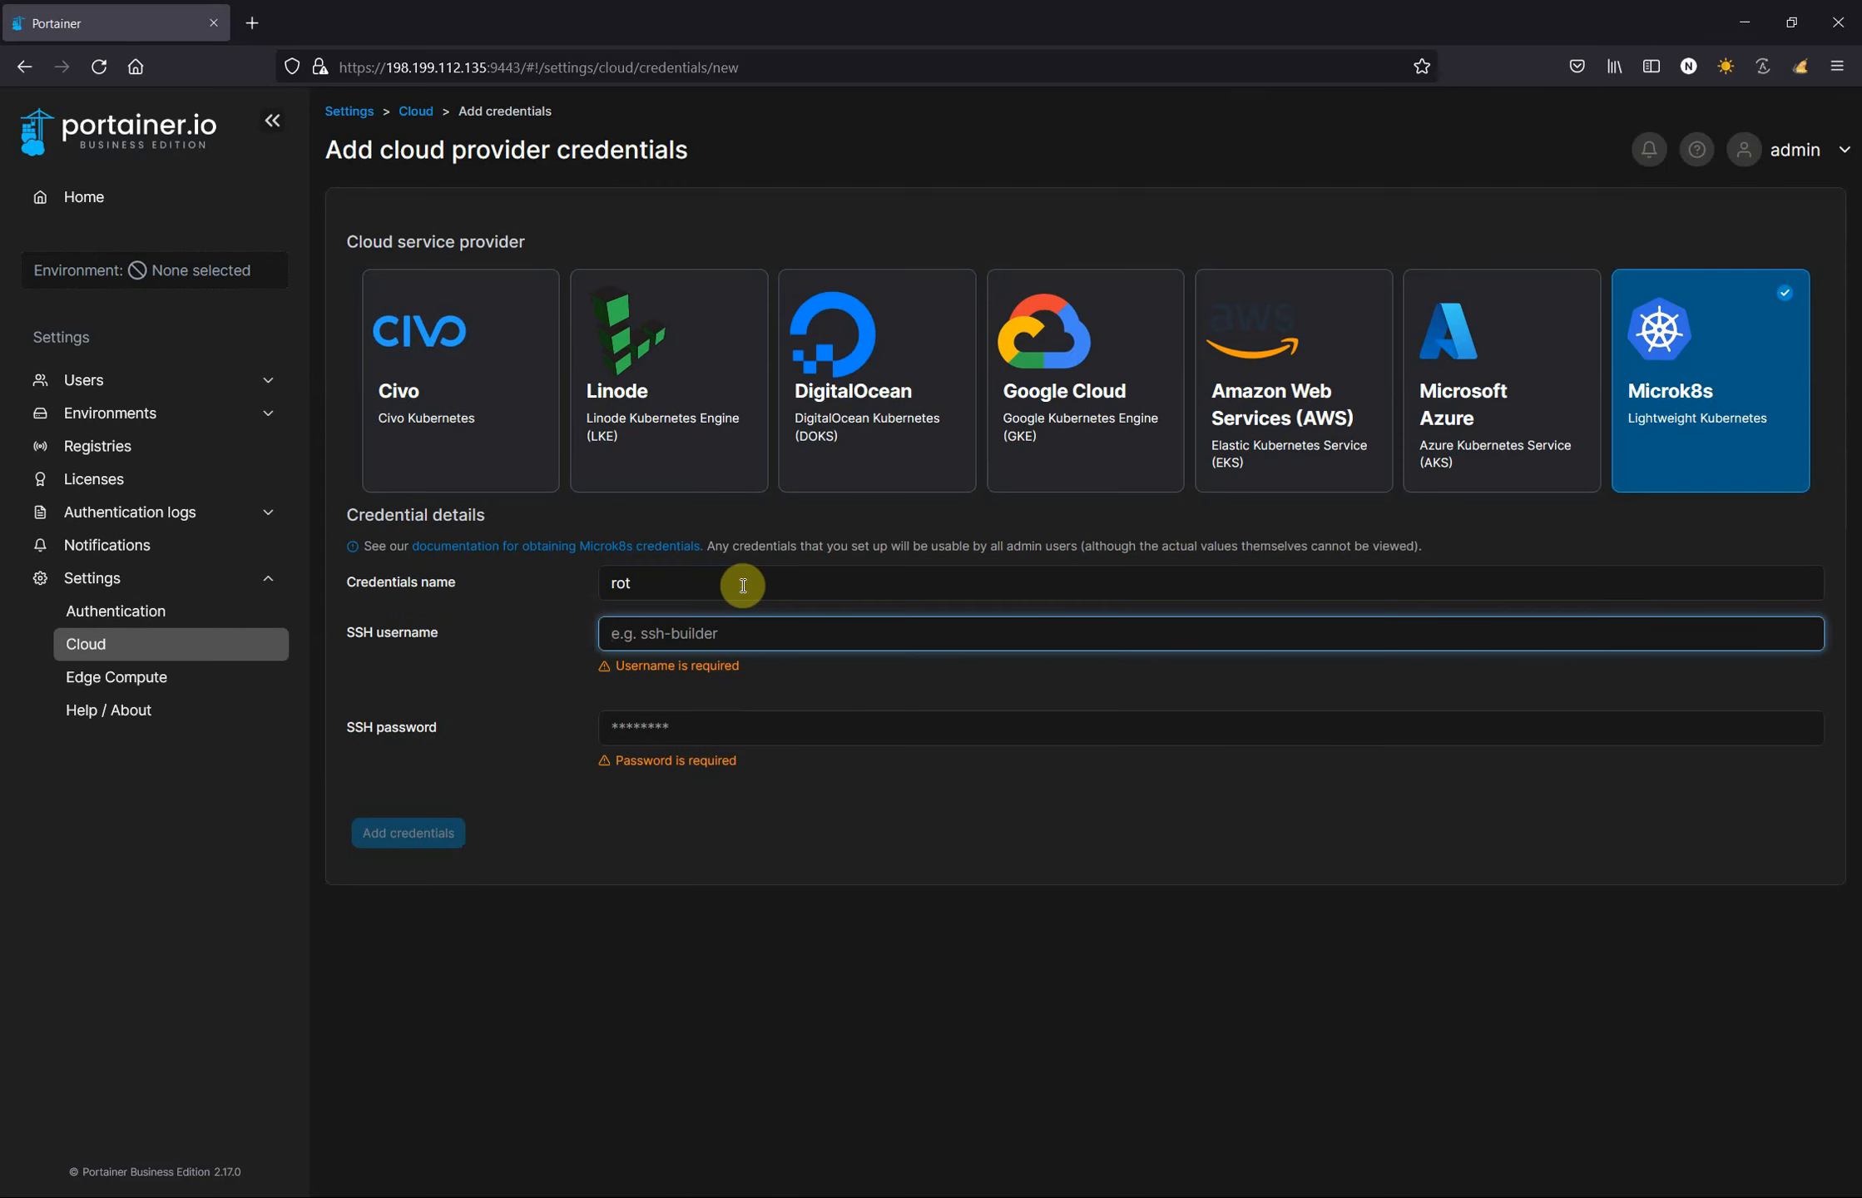
pyautogui.hotkey('shift', 'Tab')
pyautogui.write('root')
pyautogui.press('Tab')
pyautogui.write('r')
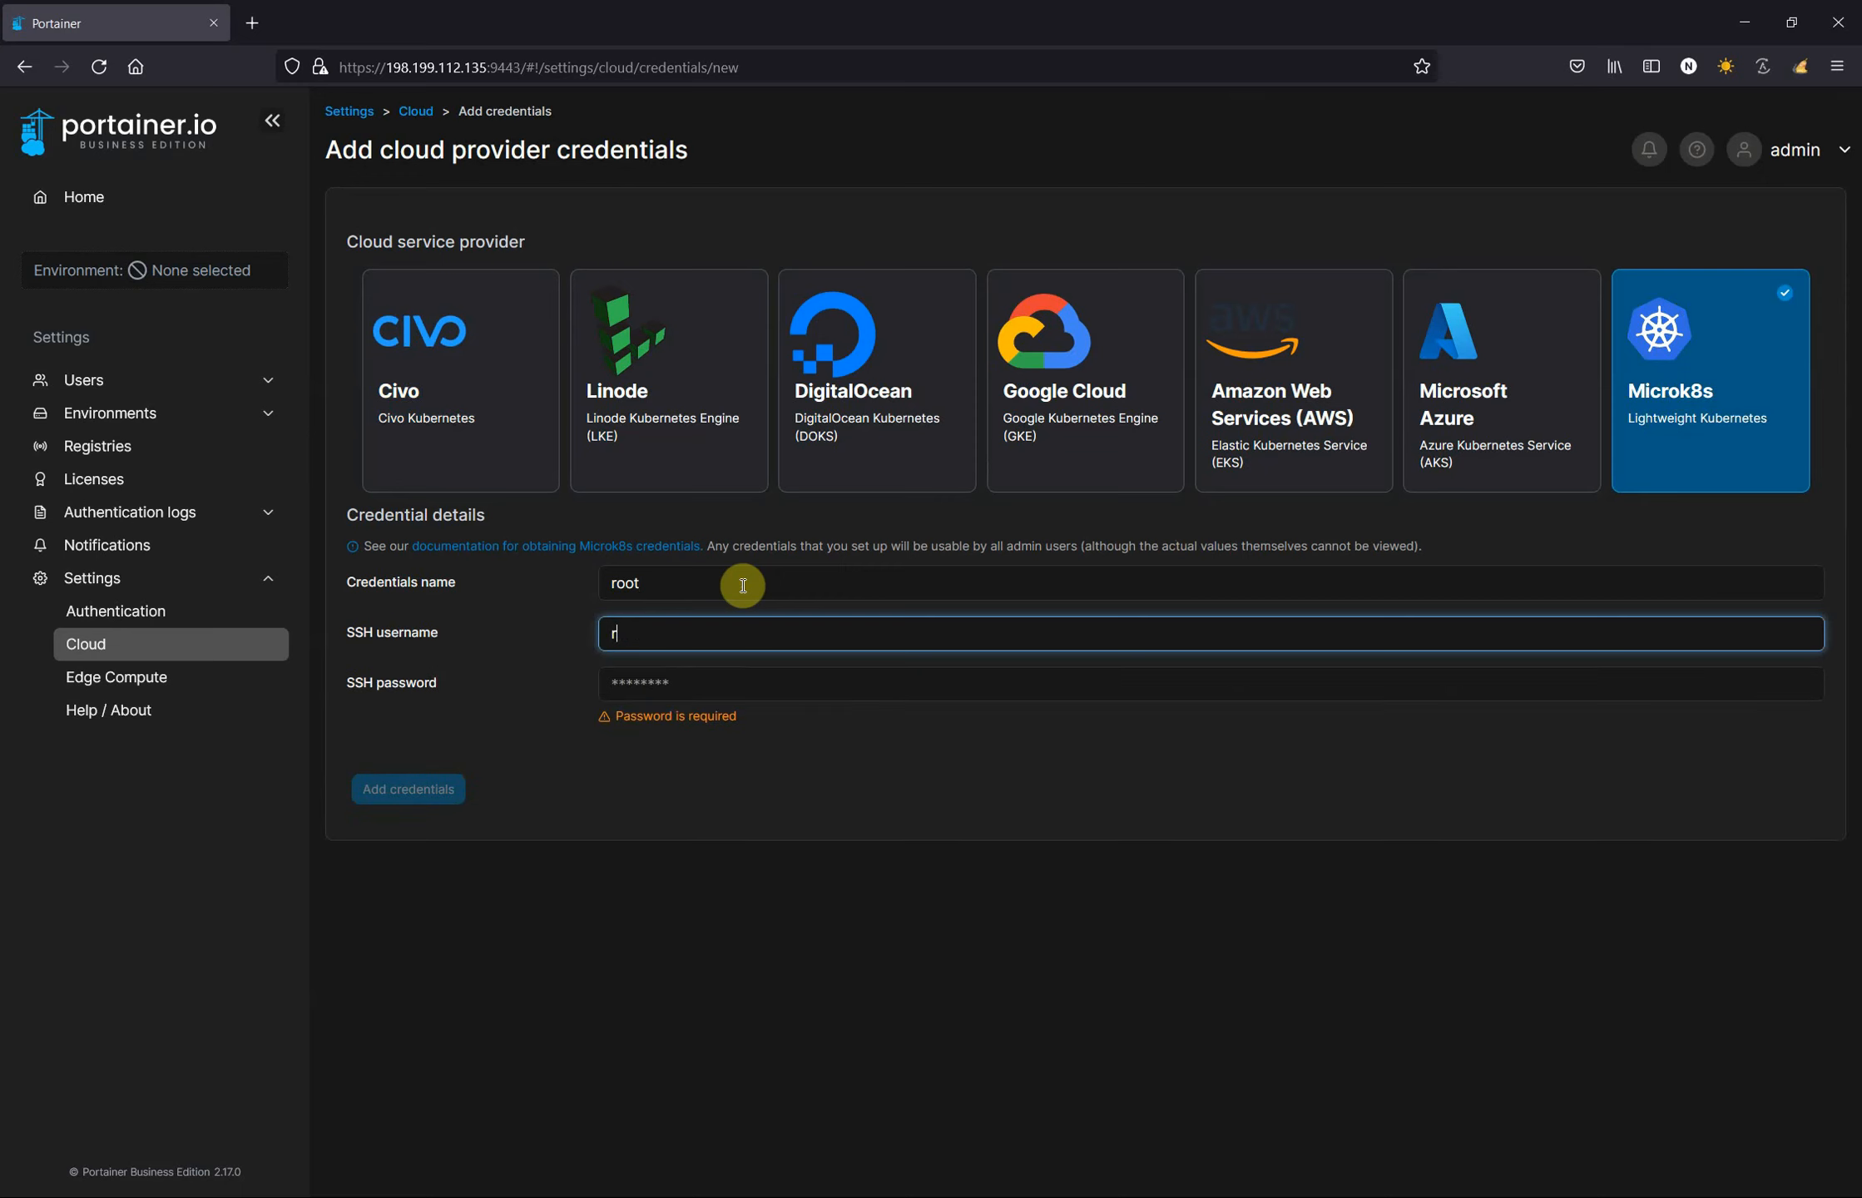
pyautogui.press('Tab')
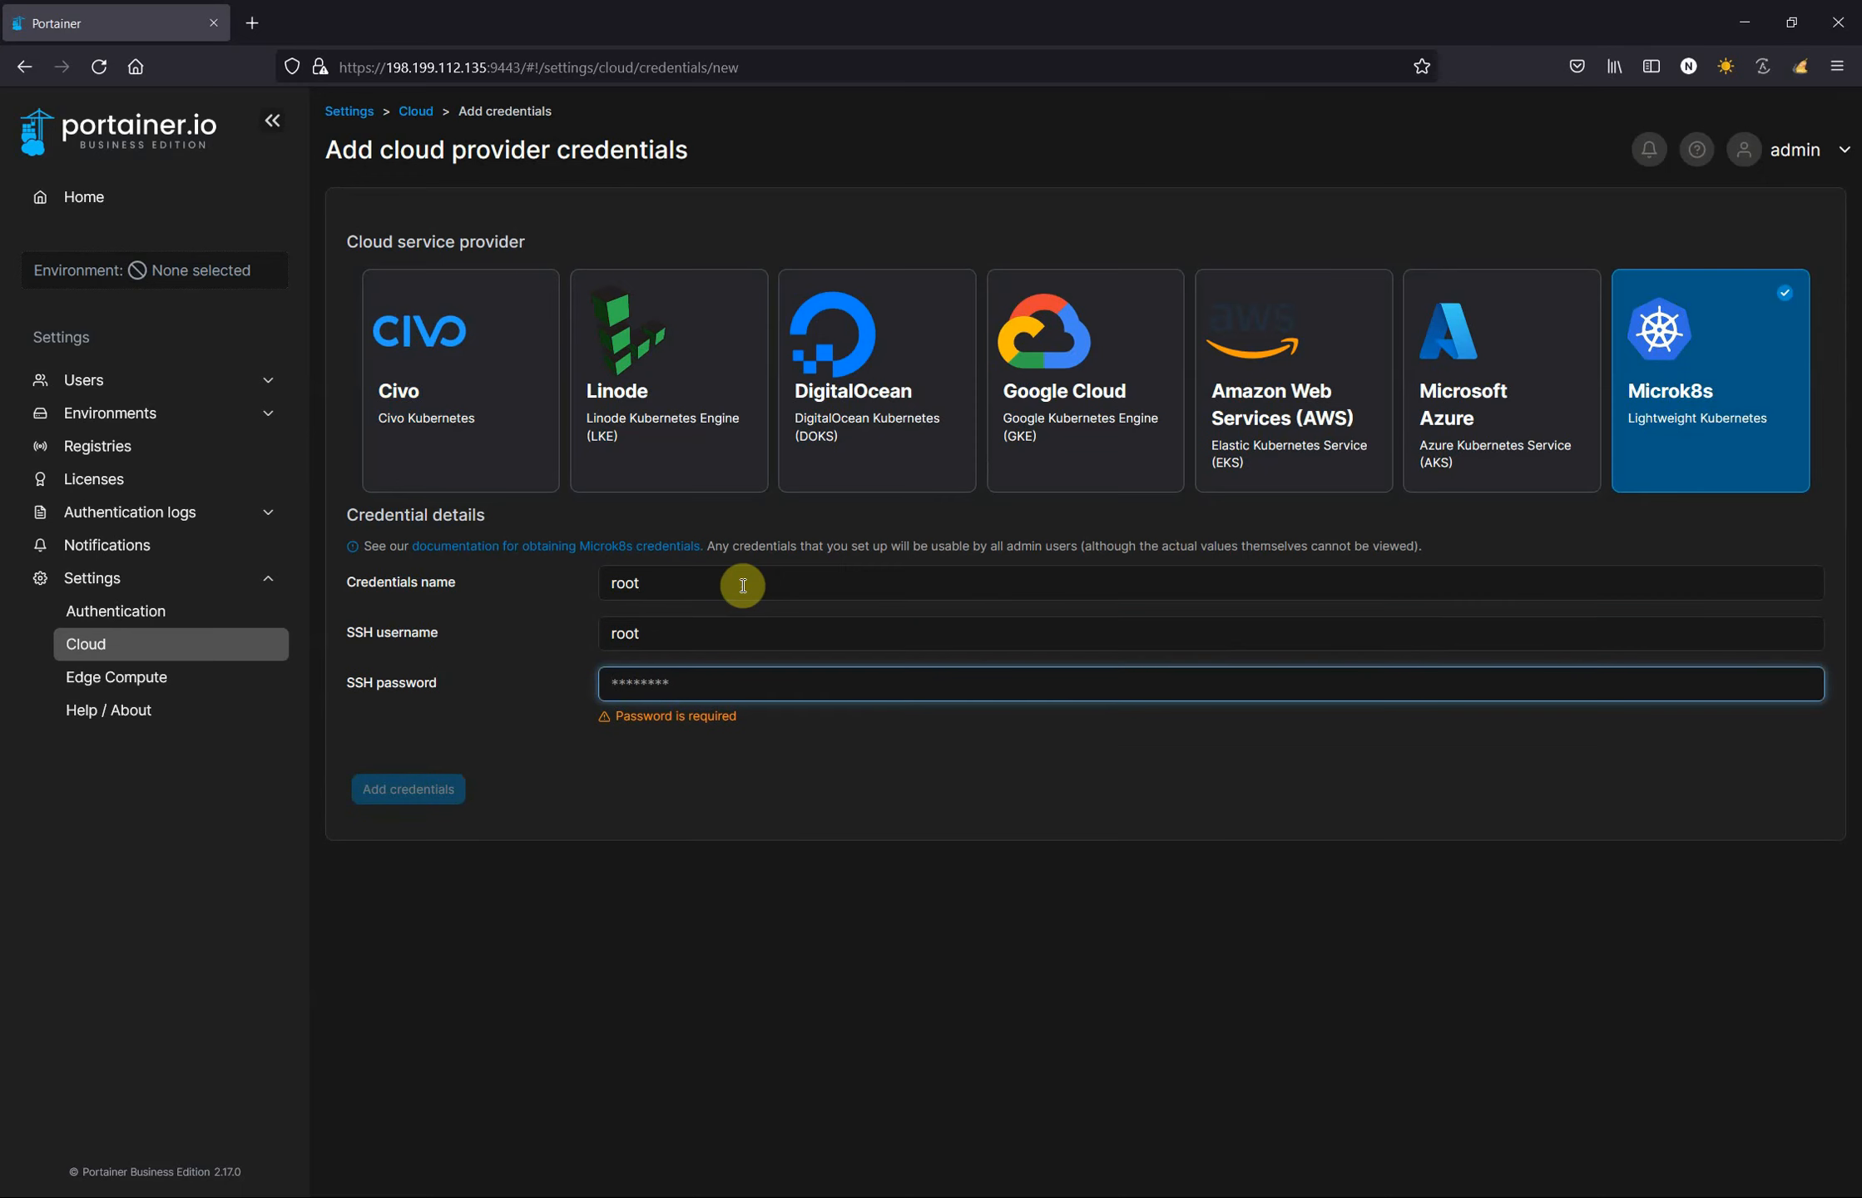
# - Fill in the SSH password copied from the Notepad notes and add the credentials, without saving the login in the browser
pyautogui.click(880, 1185)
pyautogui.moveTo(1281, 133); pyautogui.dragTo(1094, 112)
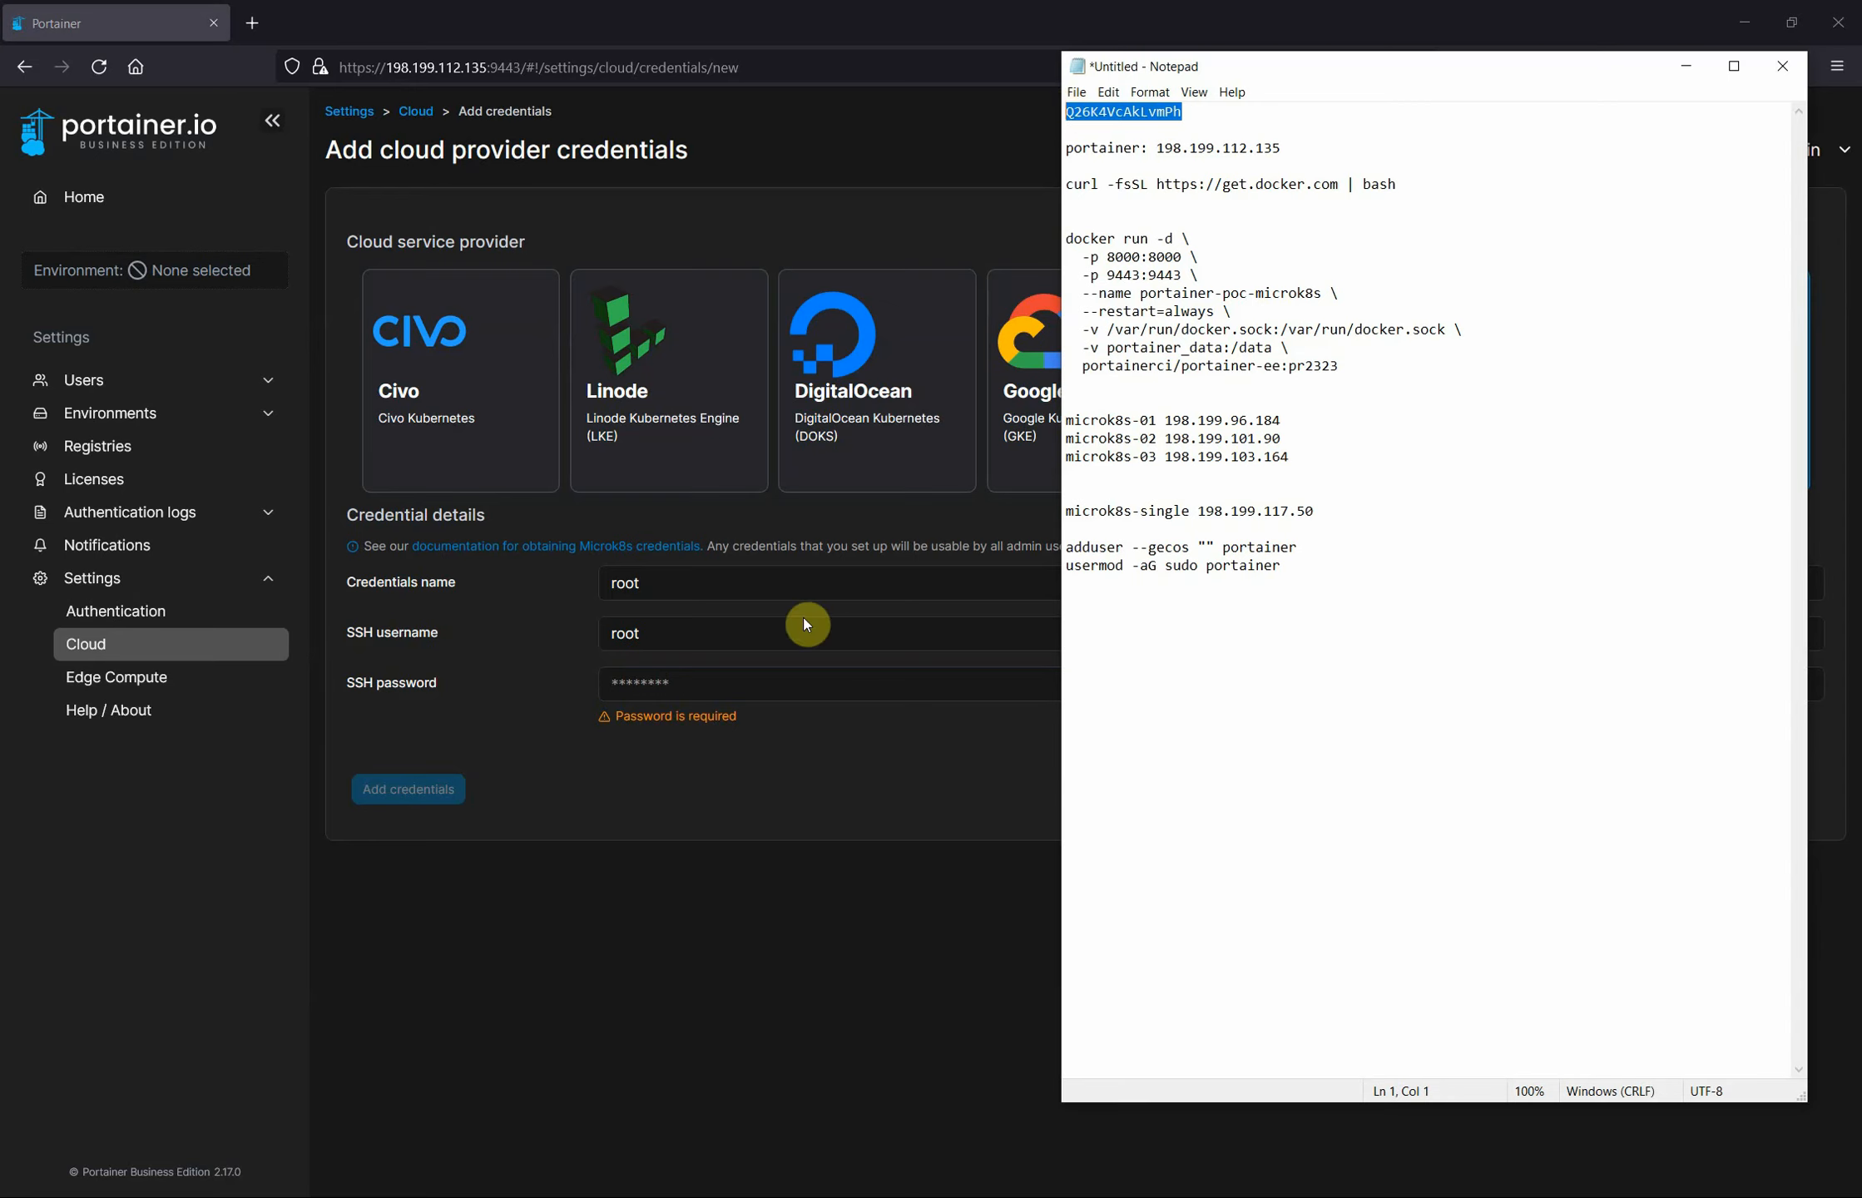
pyautogui.click(769, 692)
pyautogui.hotkey('ctrl', 'v')
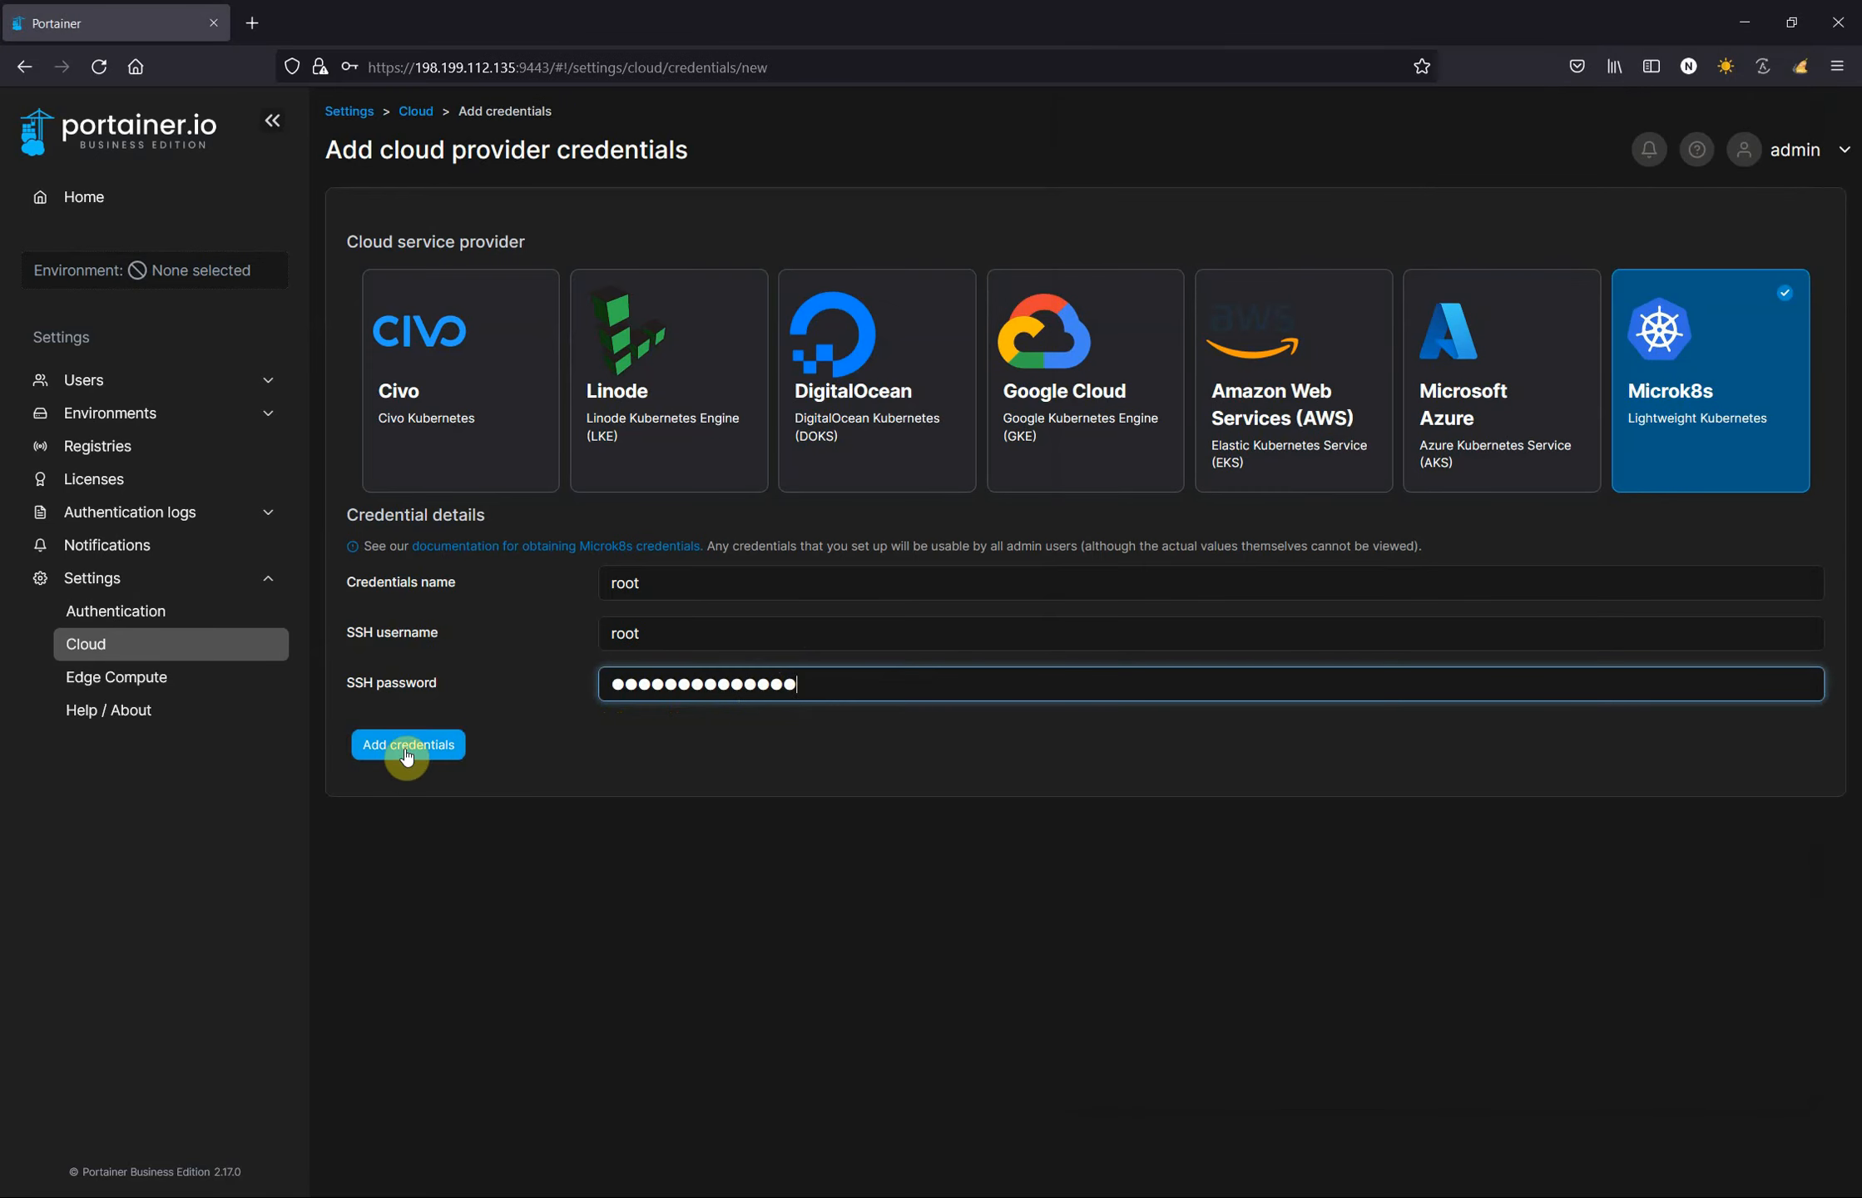
pyautogui.click(406, 786)
pyautogui.click(612, 328)
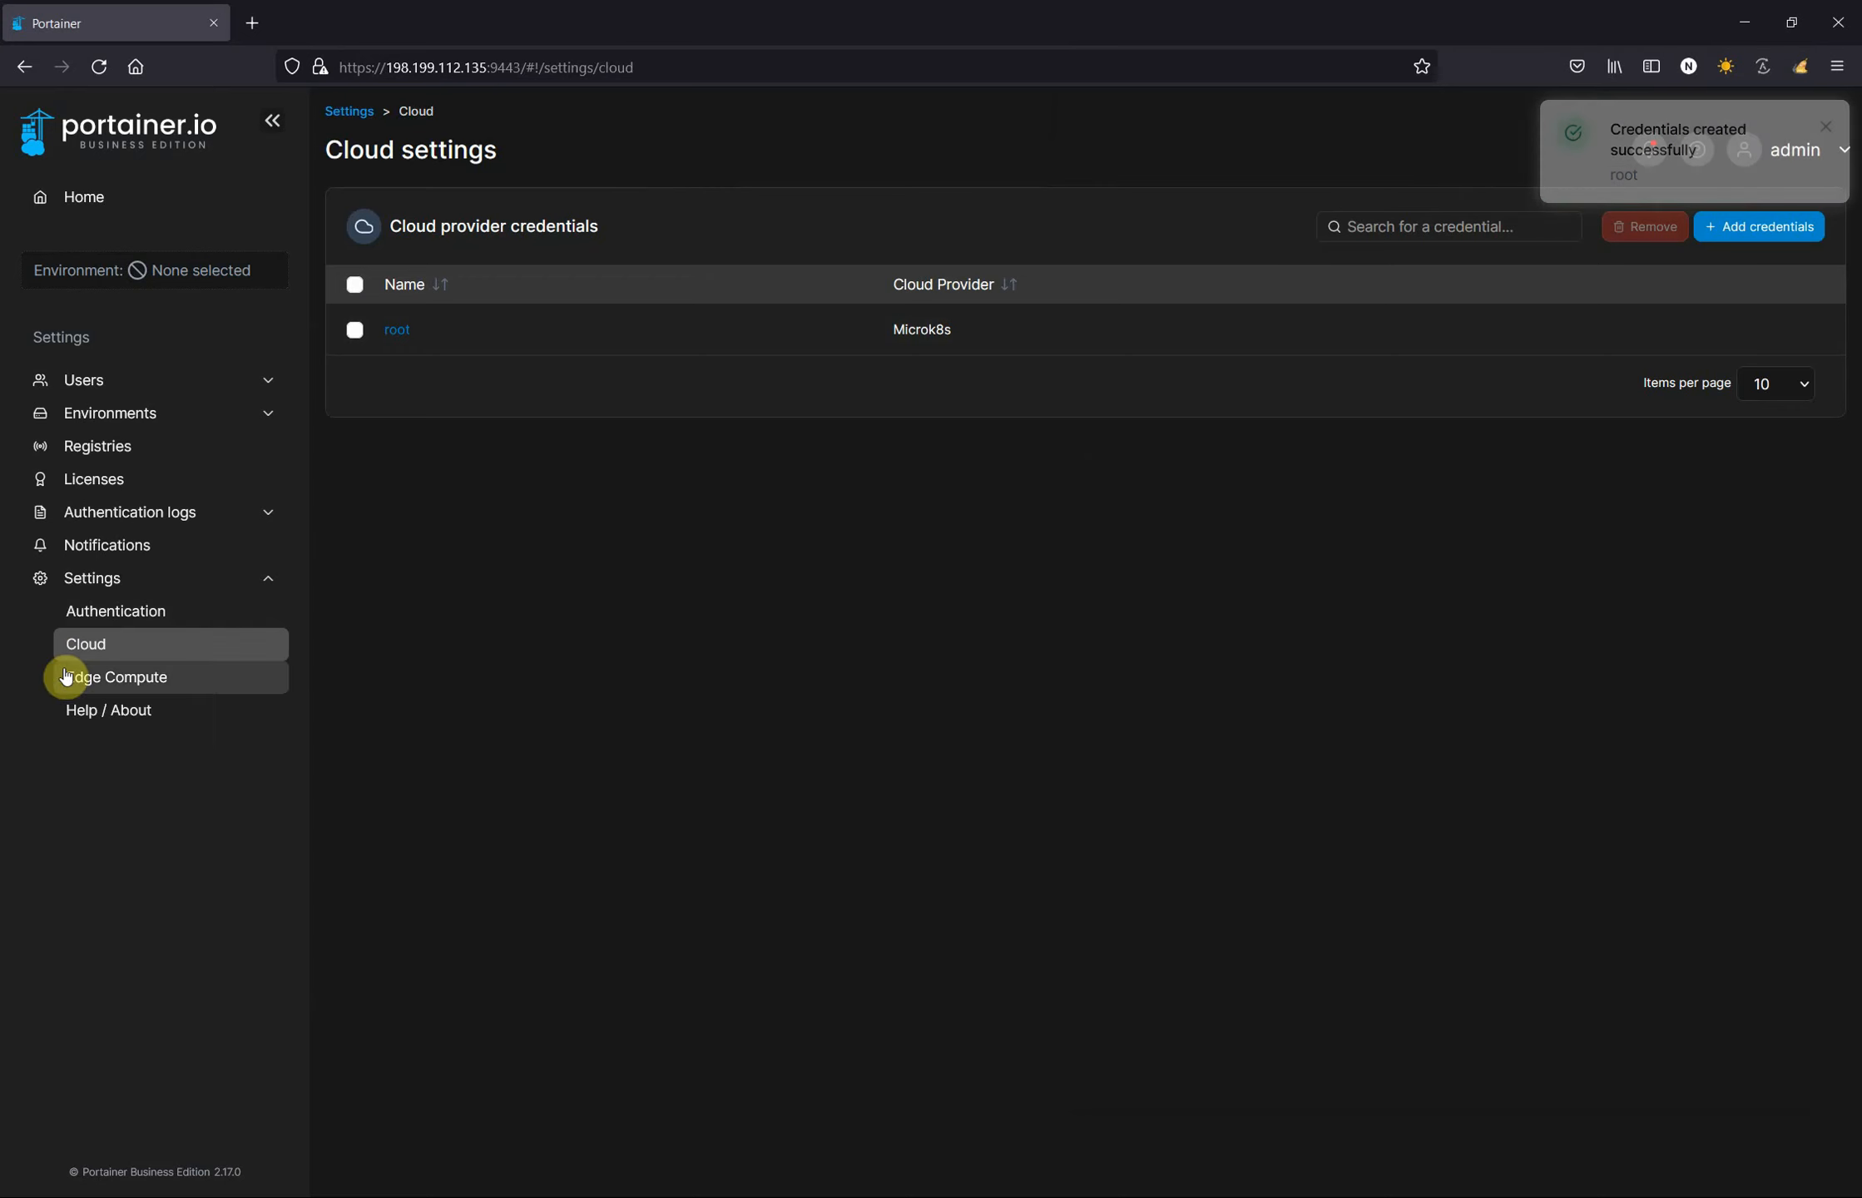
# - Start the wizard for a new KaaS environment and choose Microk8s as the provider
pyautogui.click(108, 416)
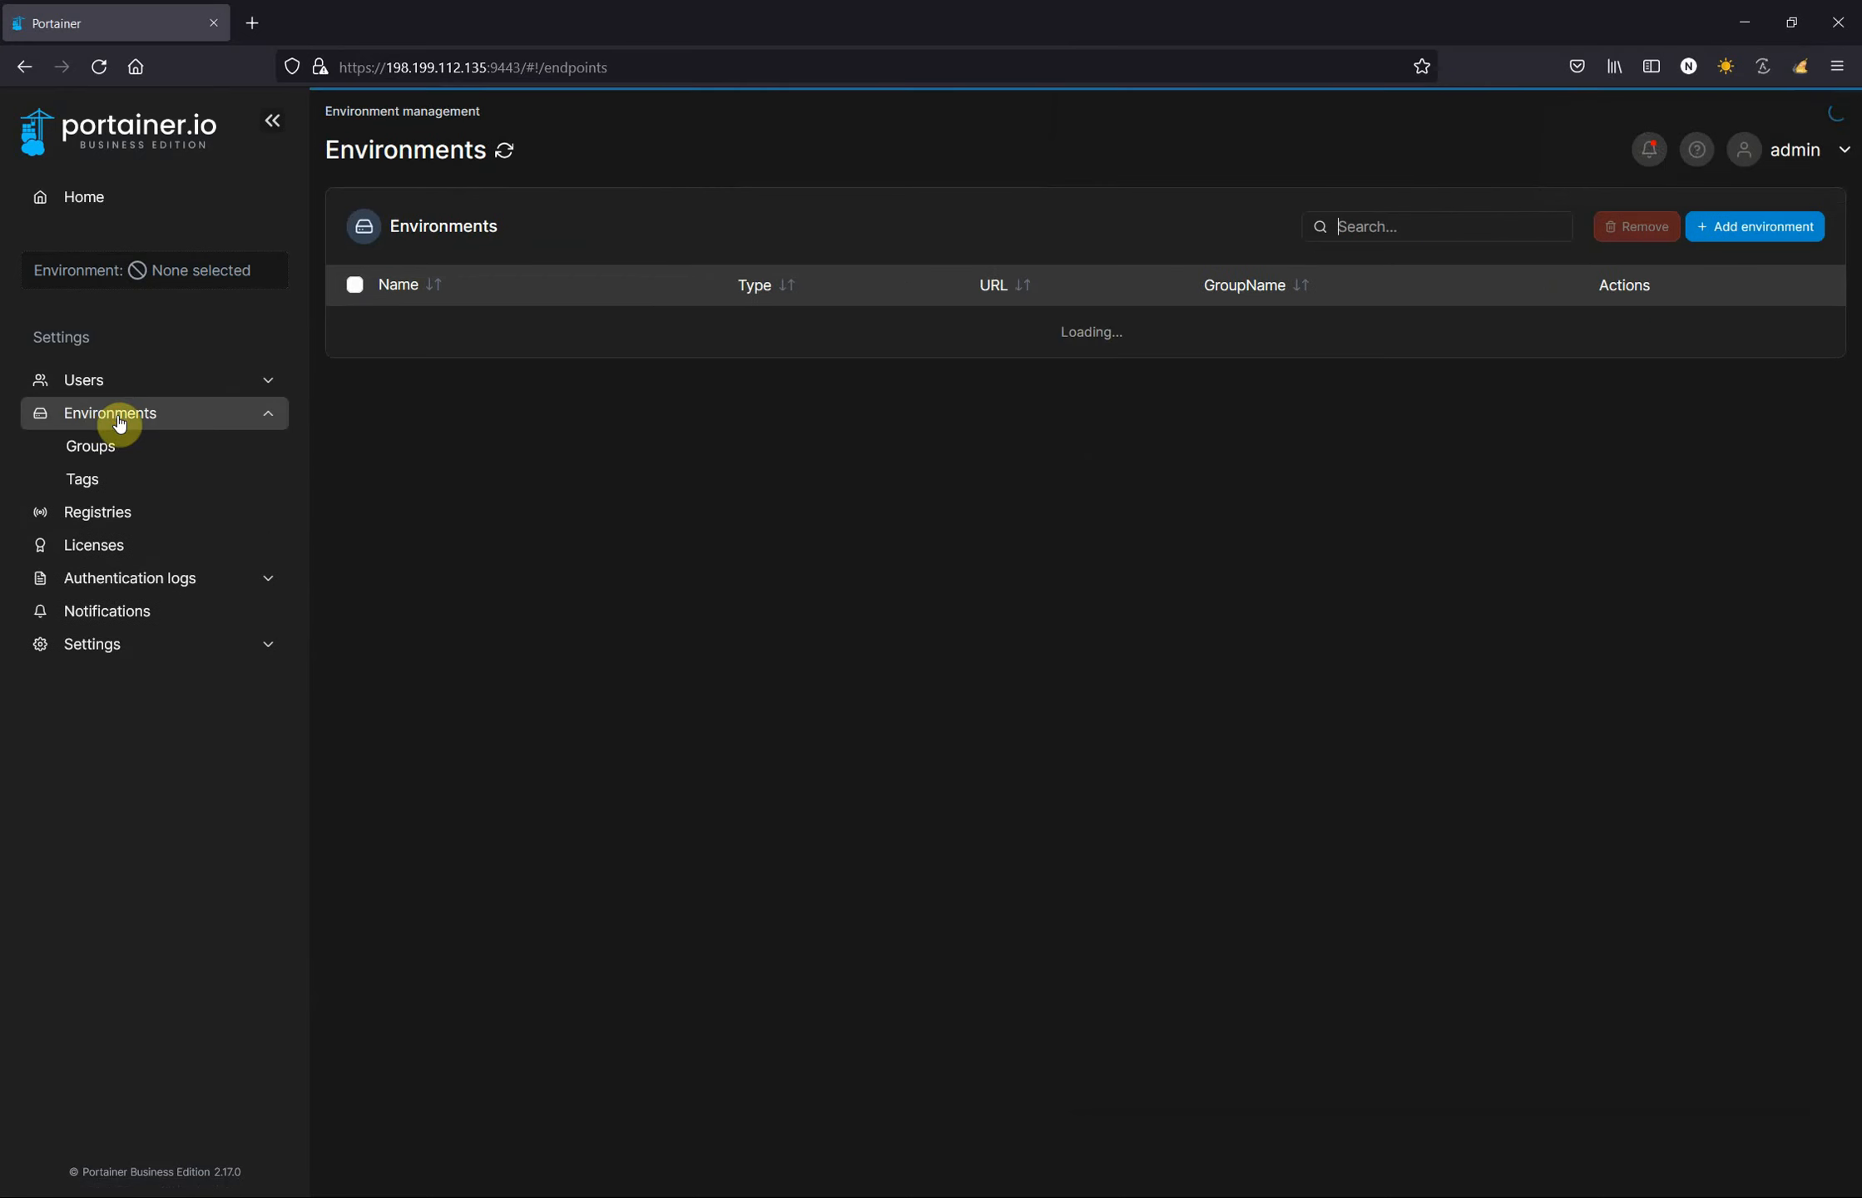
pyautogui.click(1712, 227)
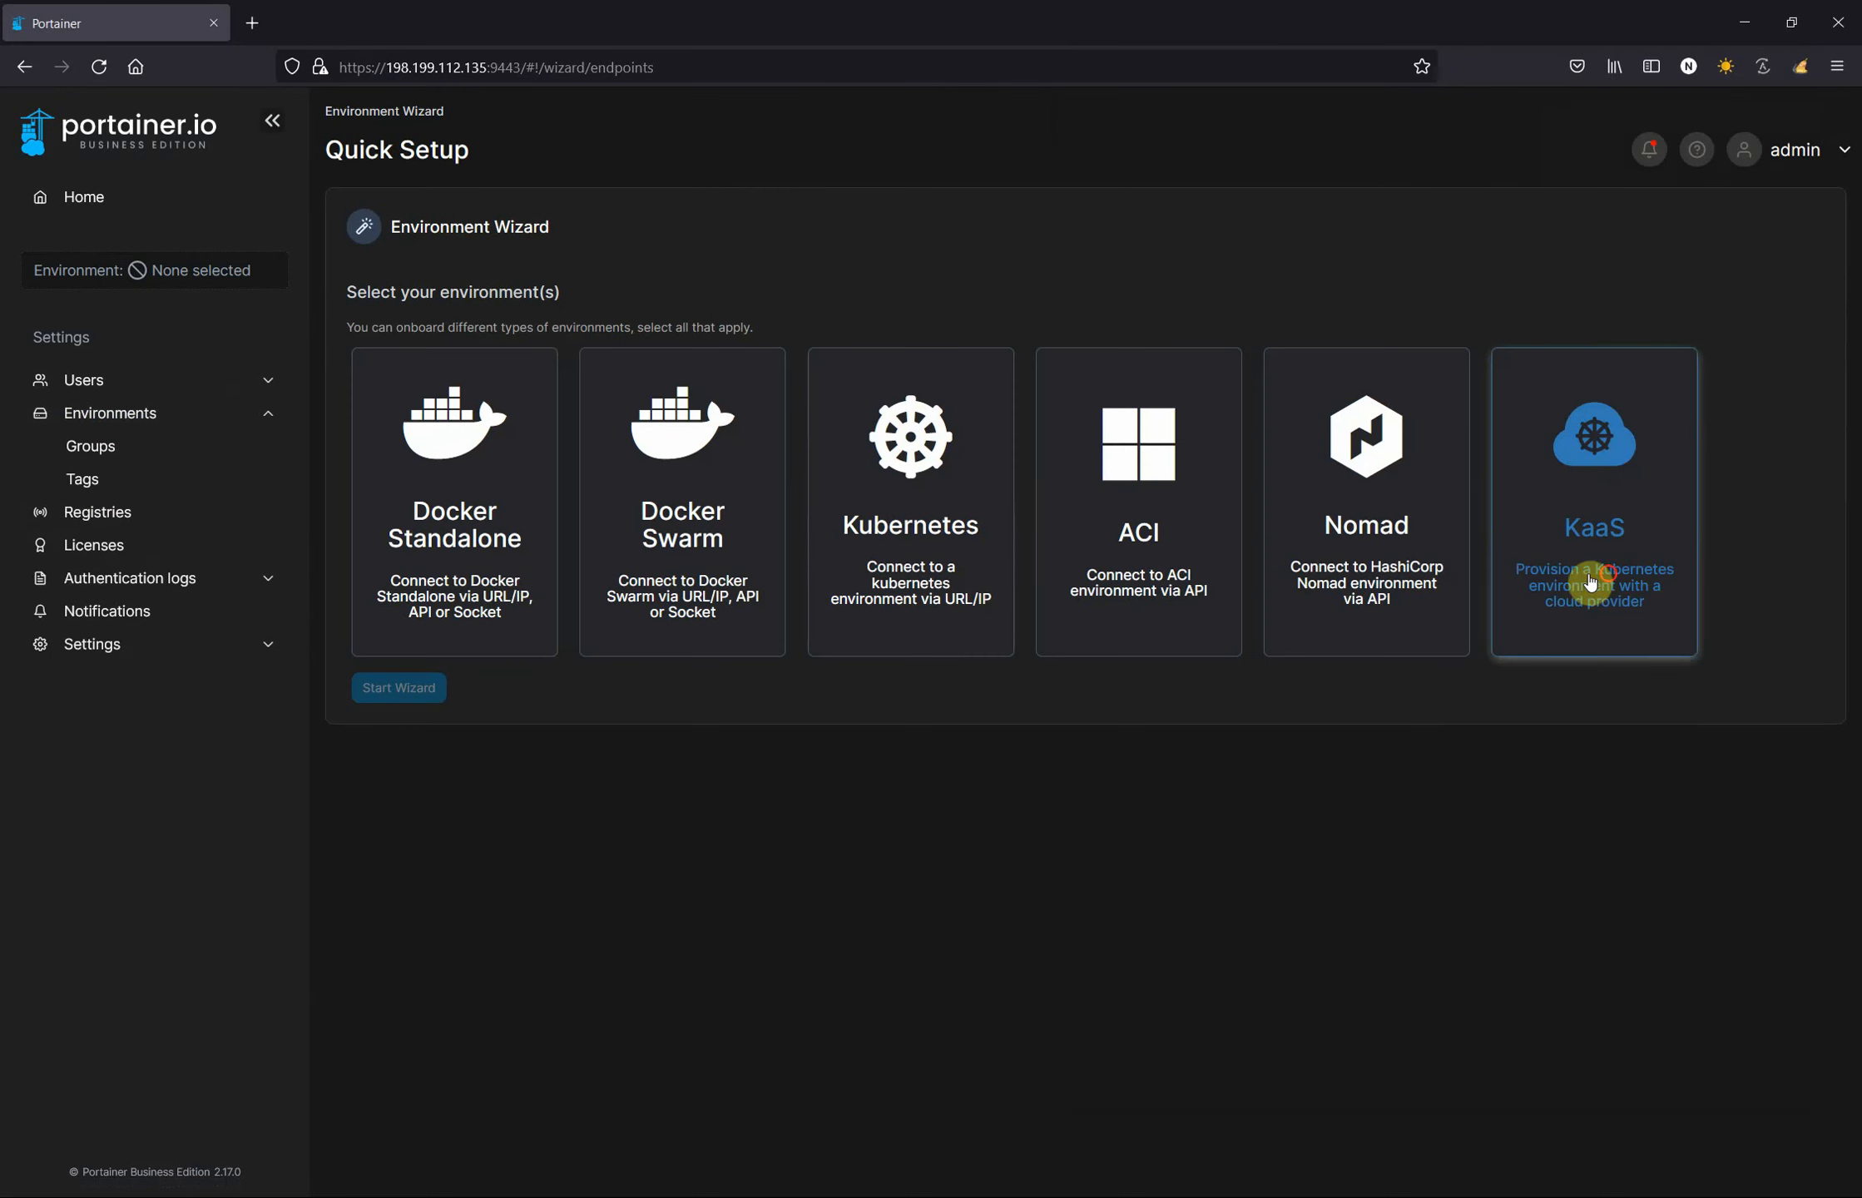
pyautogui.click(1593, 583)
pyautogui.click(449, 703)
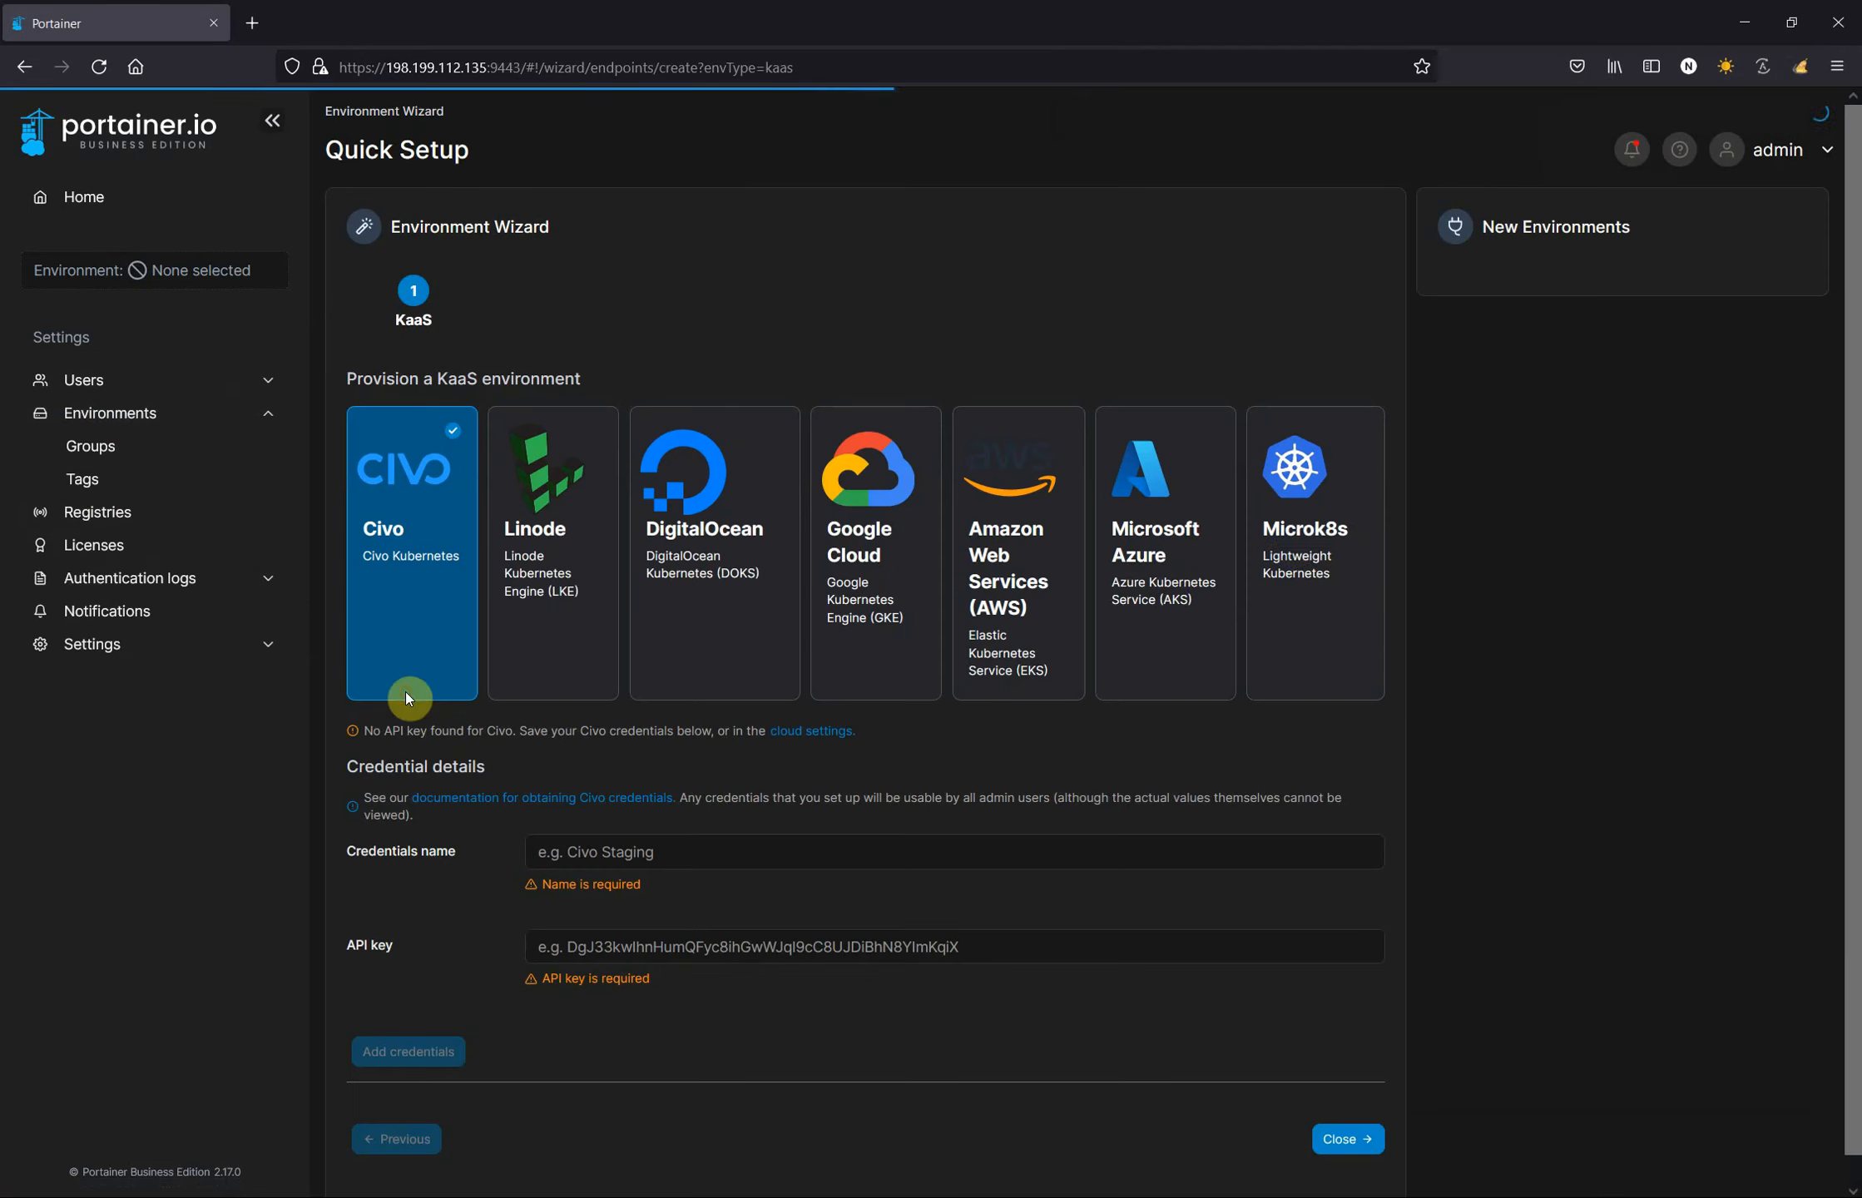
pyautogui.click(1296, 549)
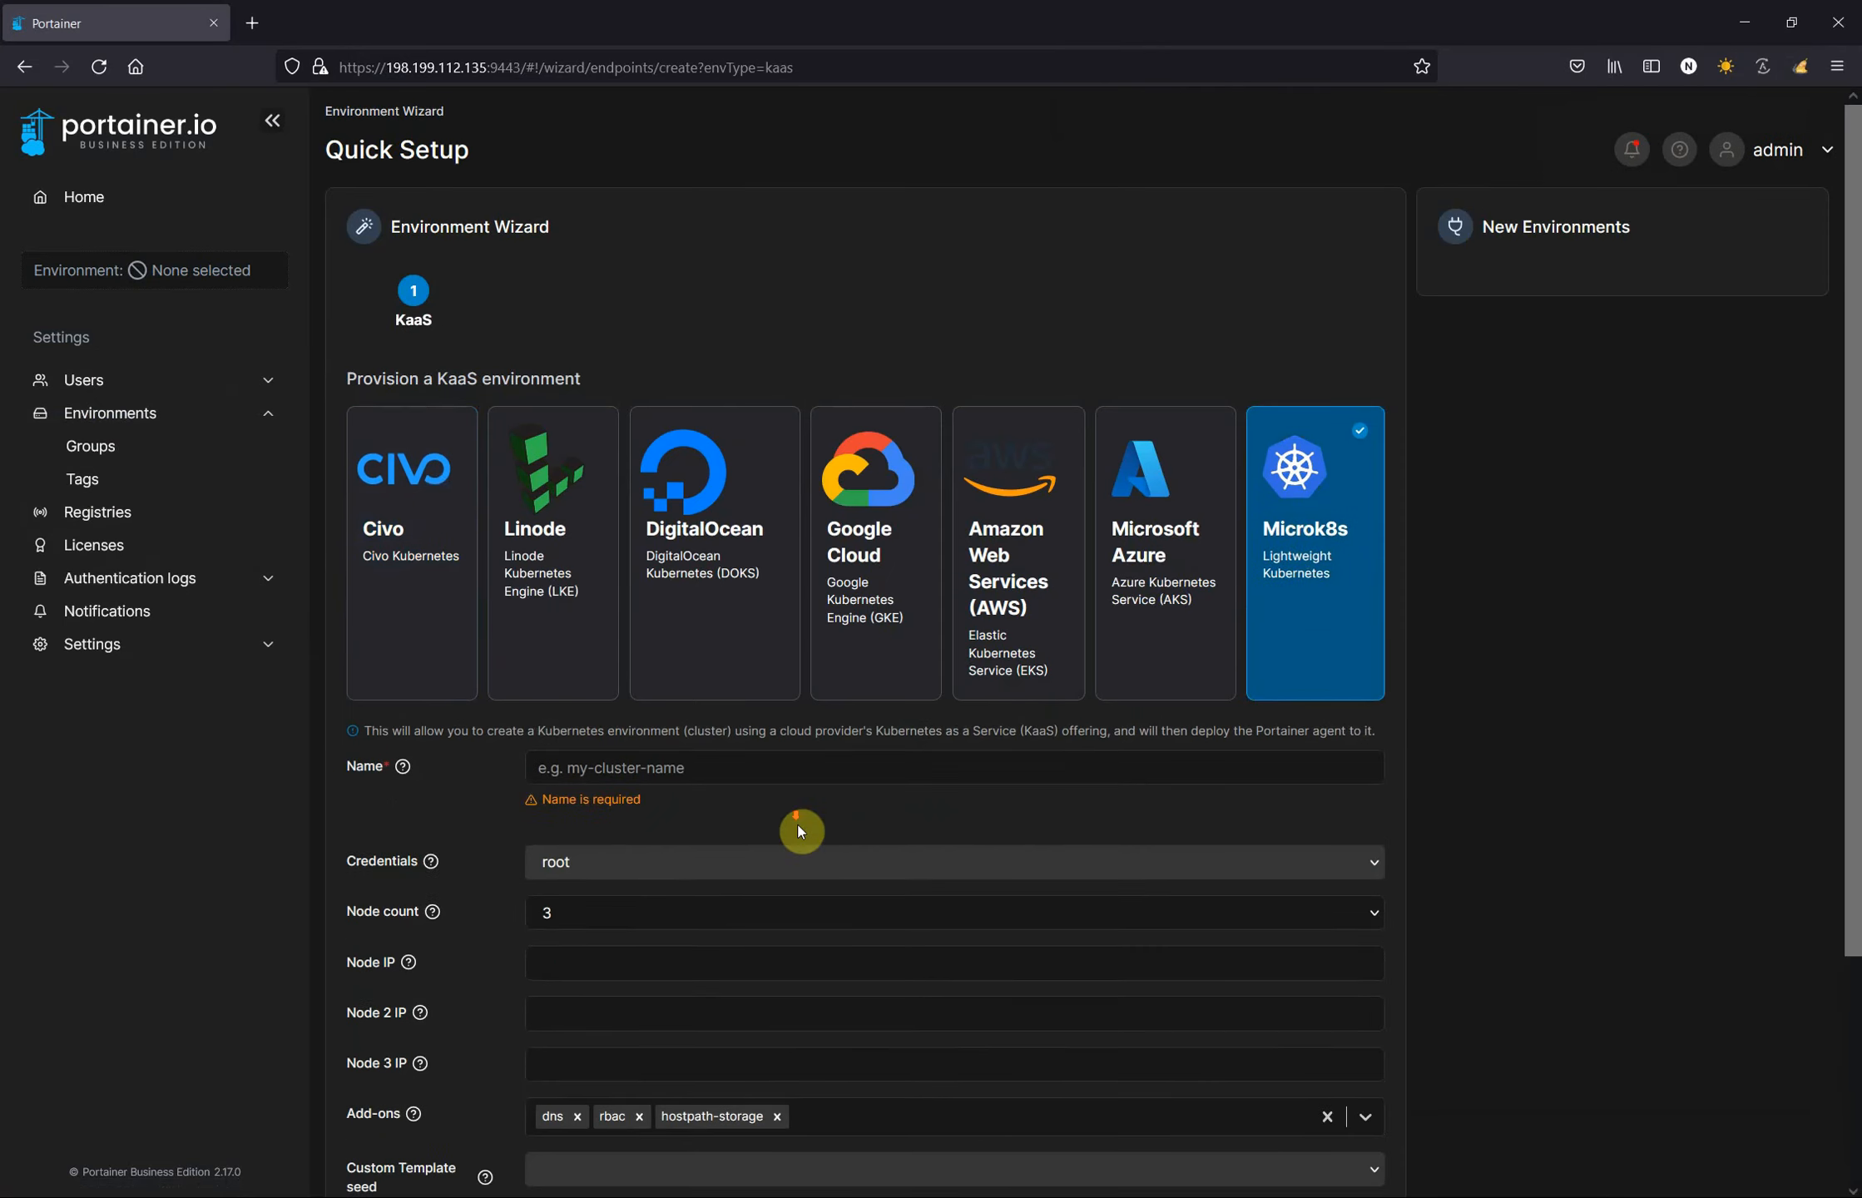
# - Name the new Microk8s environment microk8s-1
pyautogui.scroll(-3, 727, 778)
pyautogui.click(657, 552)
pyautogui.write('microk')
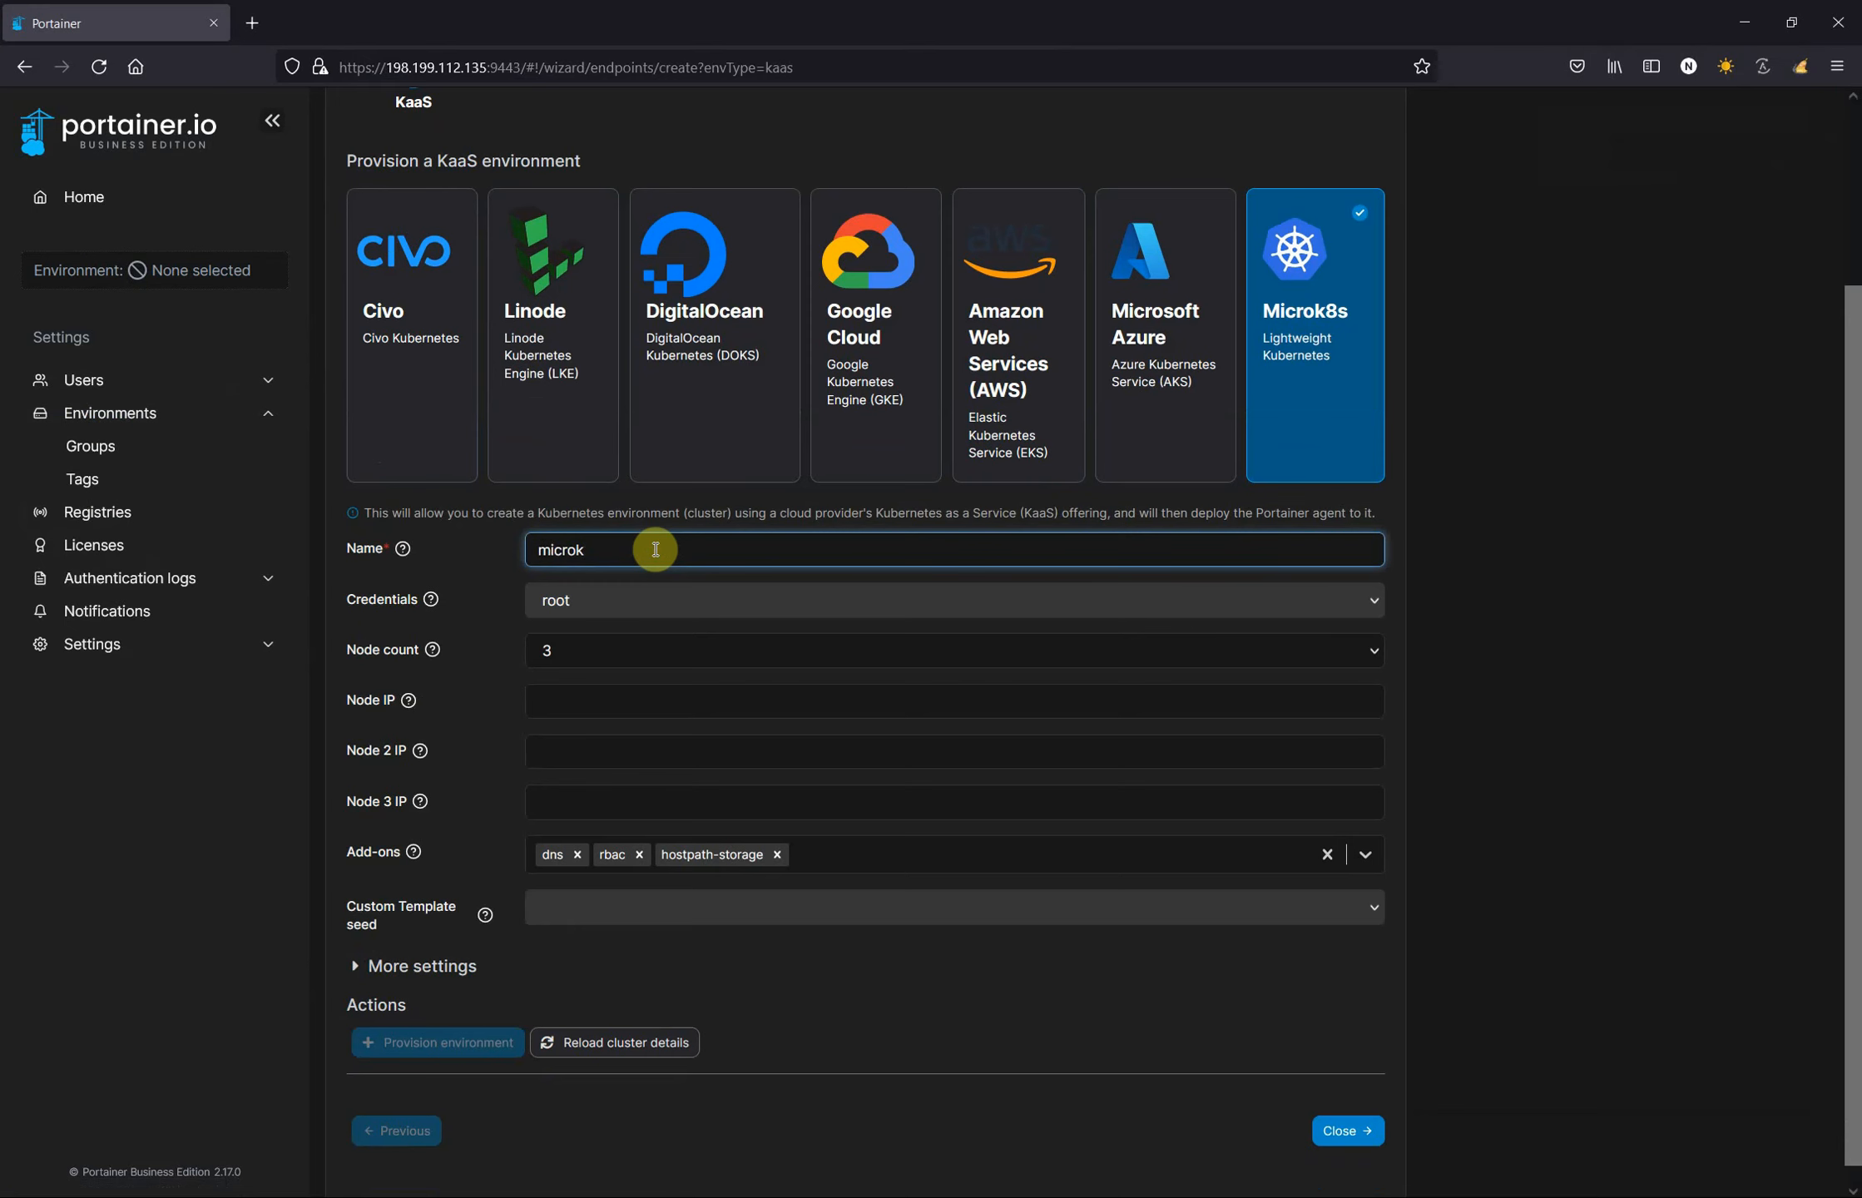
pyautogui.write('8s-1')
pyautogui.click(619, 597)
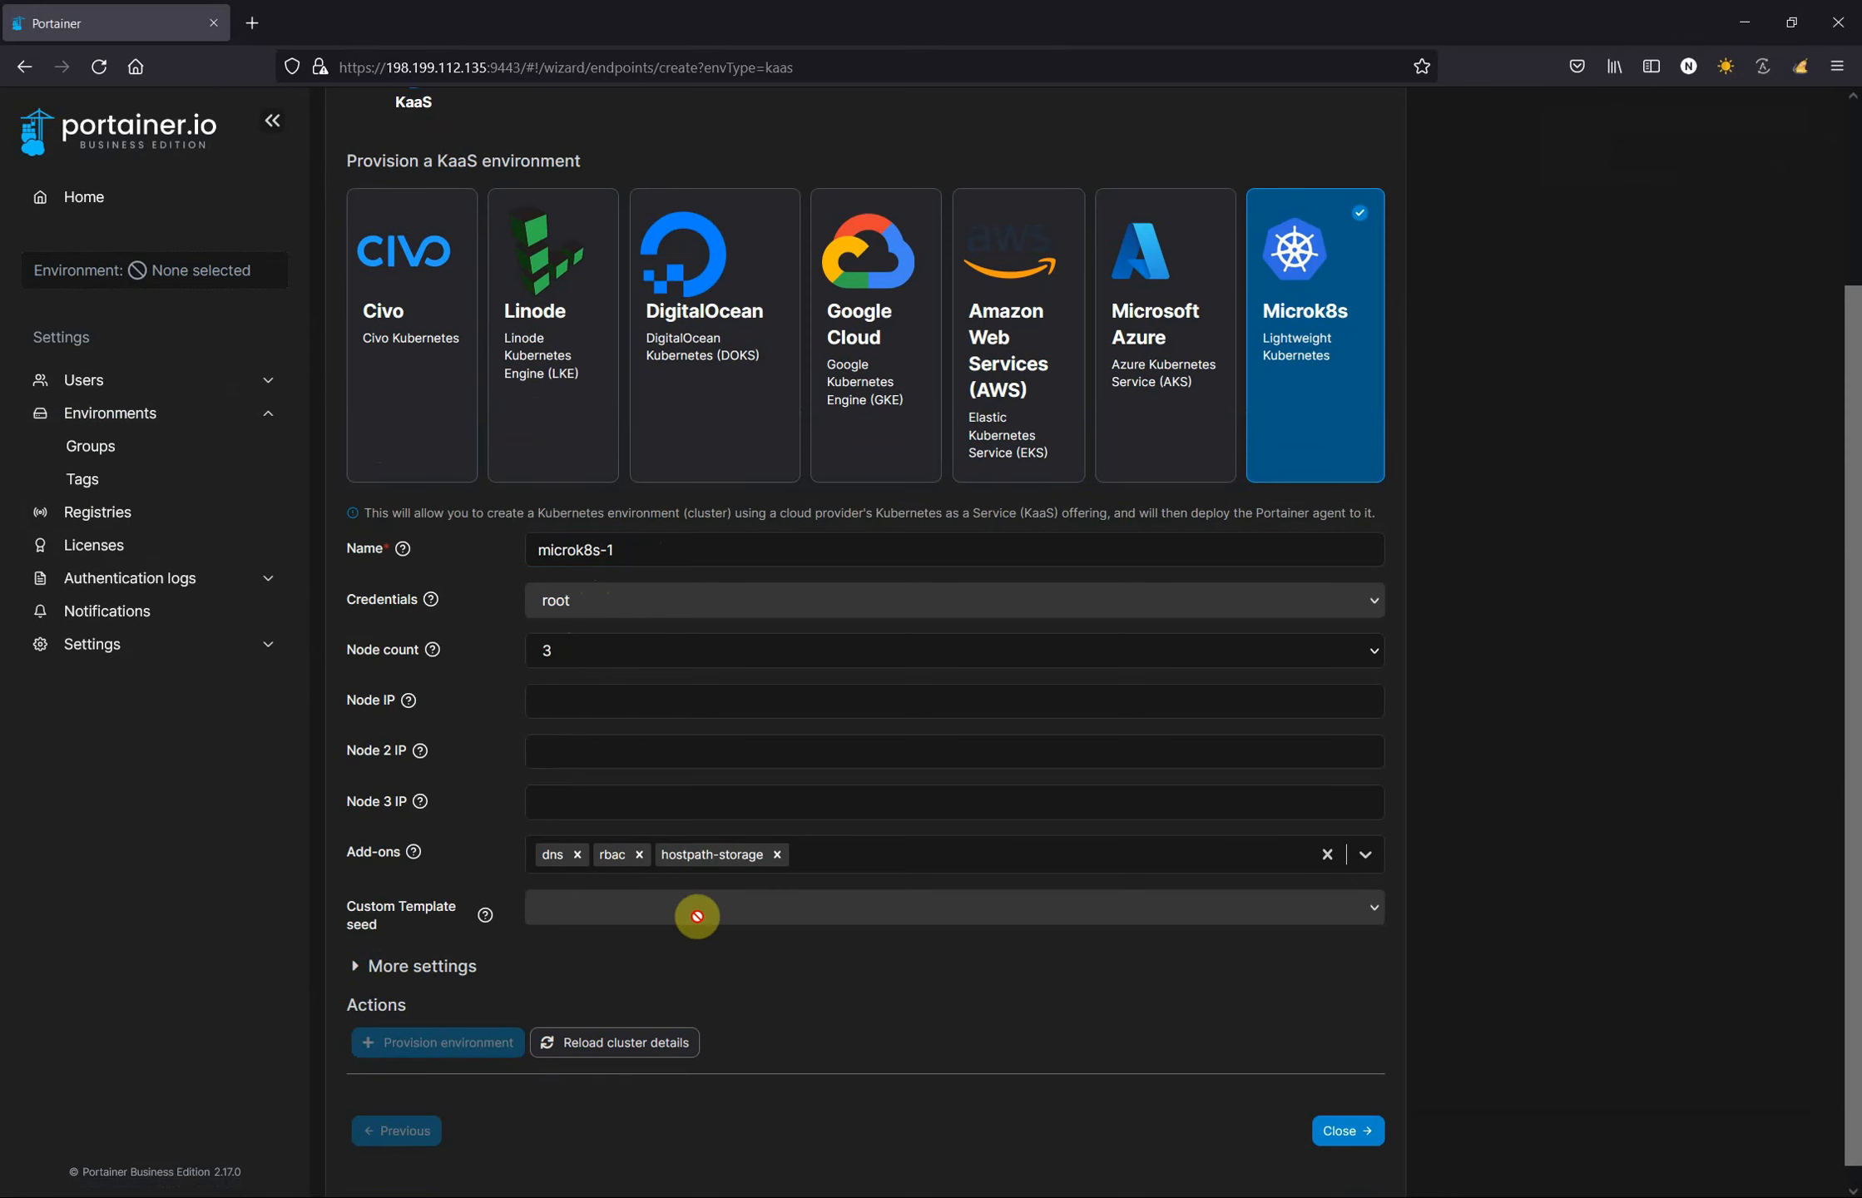
# - Set the first Node IP to the microk8s-01 address from the Notepad notes, 198.199.96.184
pyautogui.click(843, 1196)
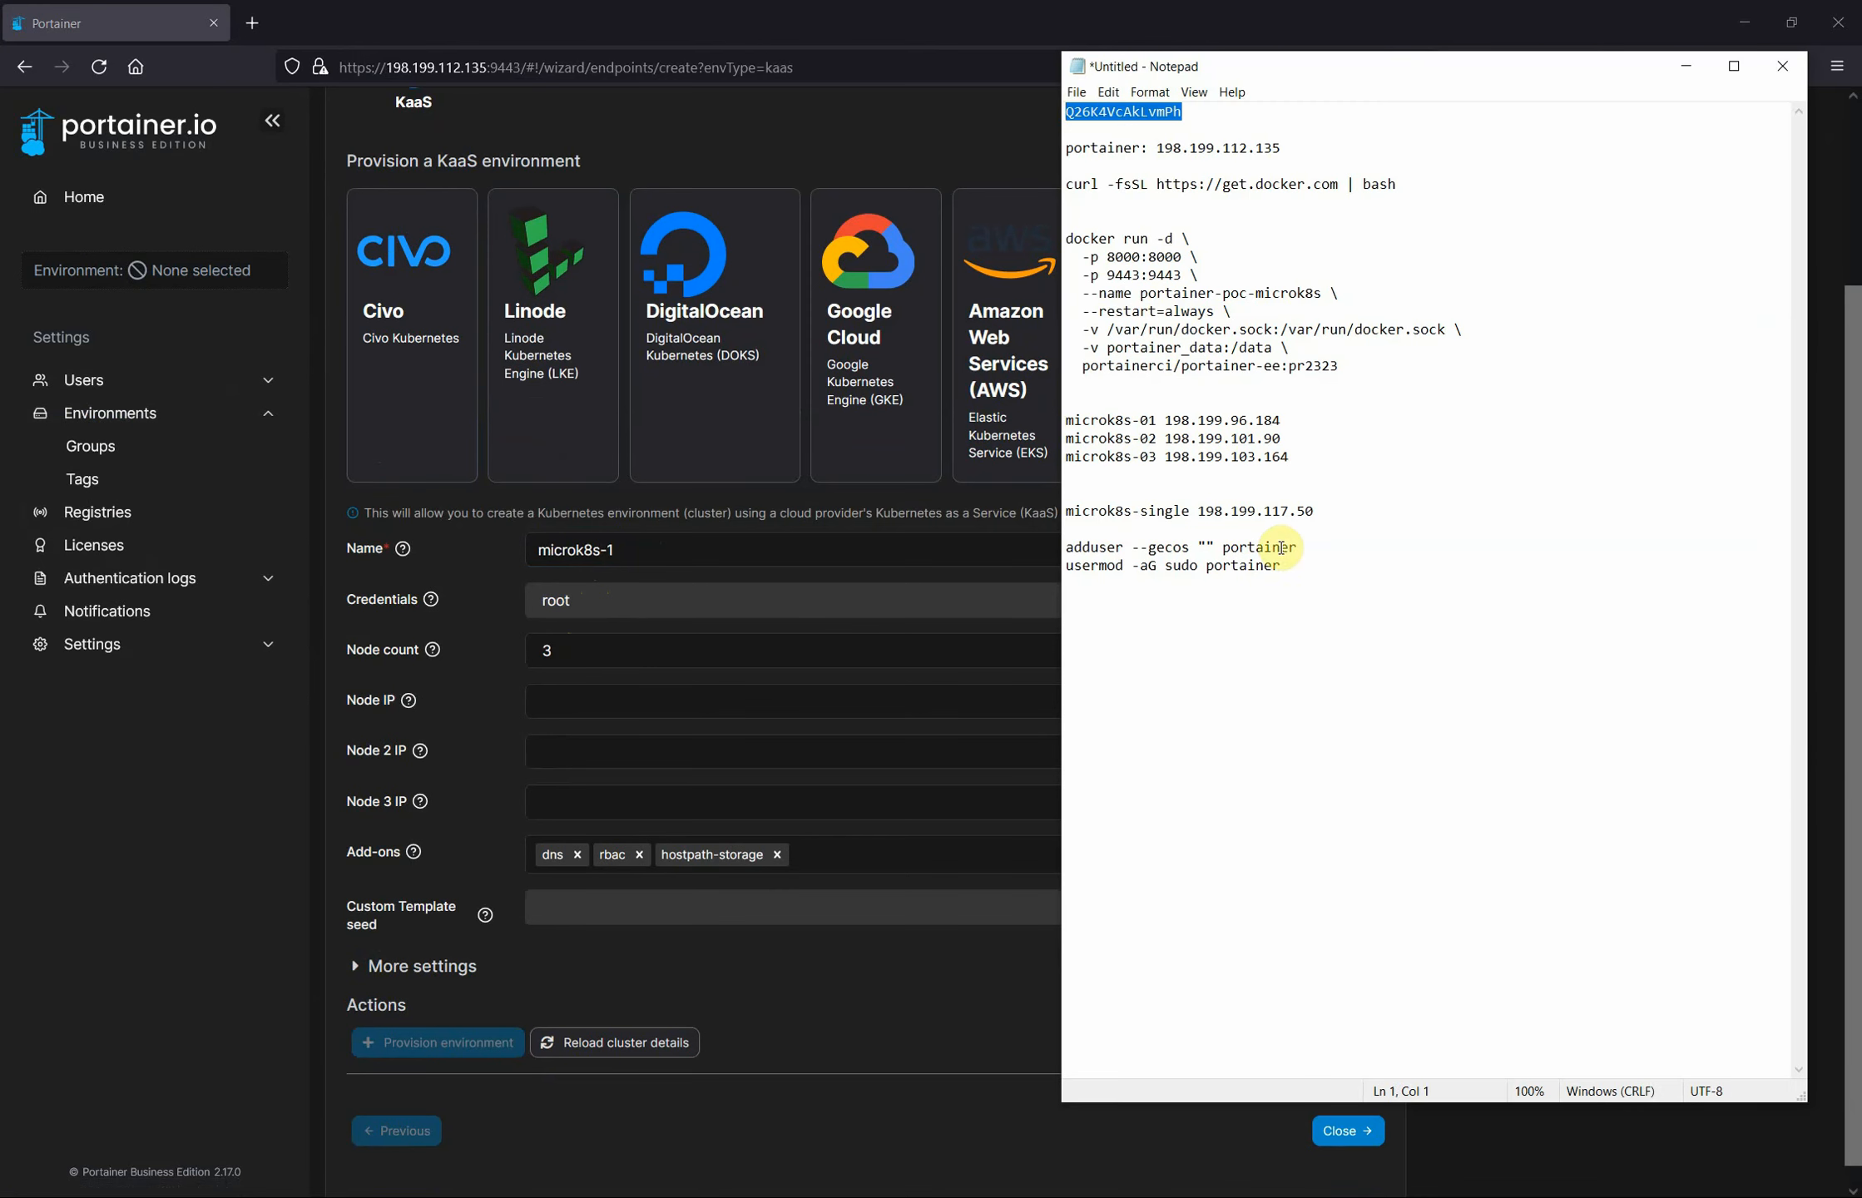
pyautogui.moveTo(1280, 421); pyautogui.dragTo(1177, 422)
pyautogui.hotkey('ctrl', 'c')
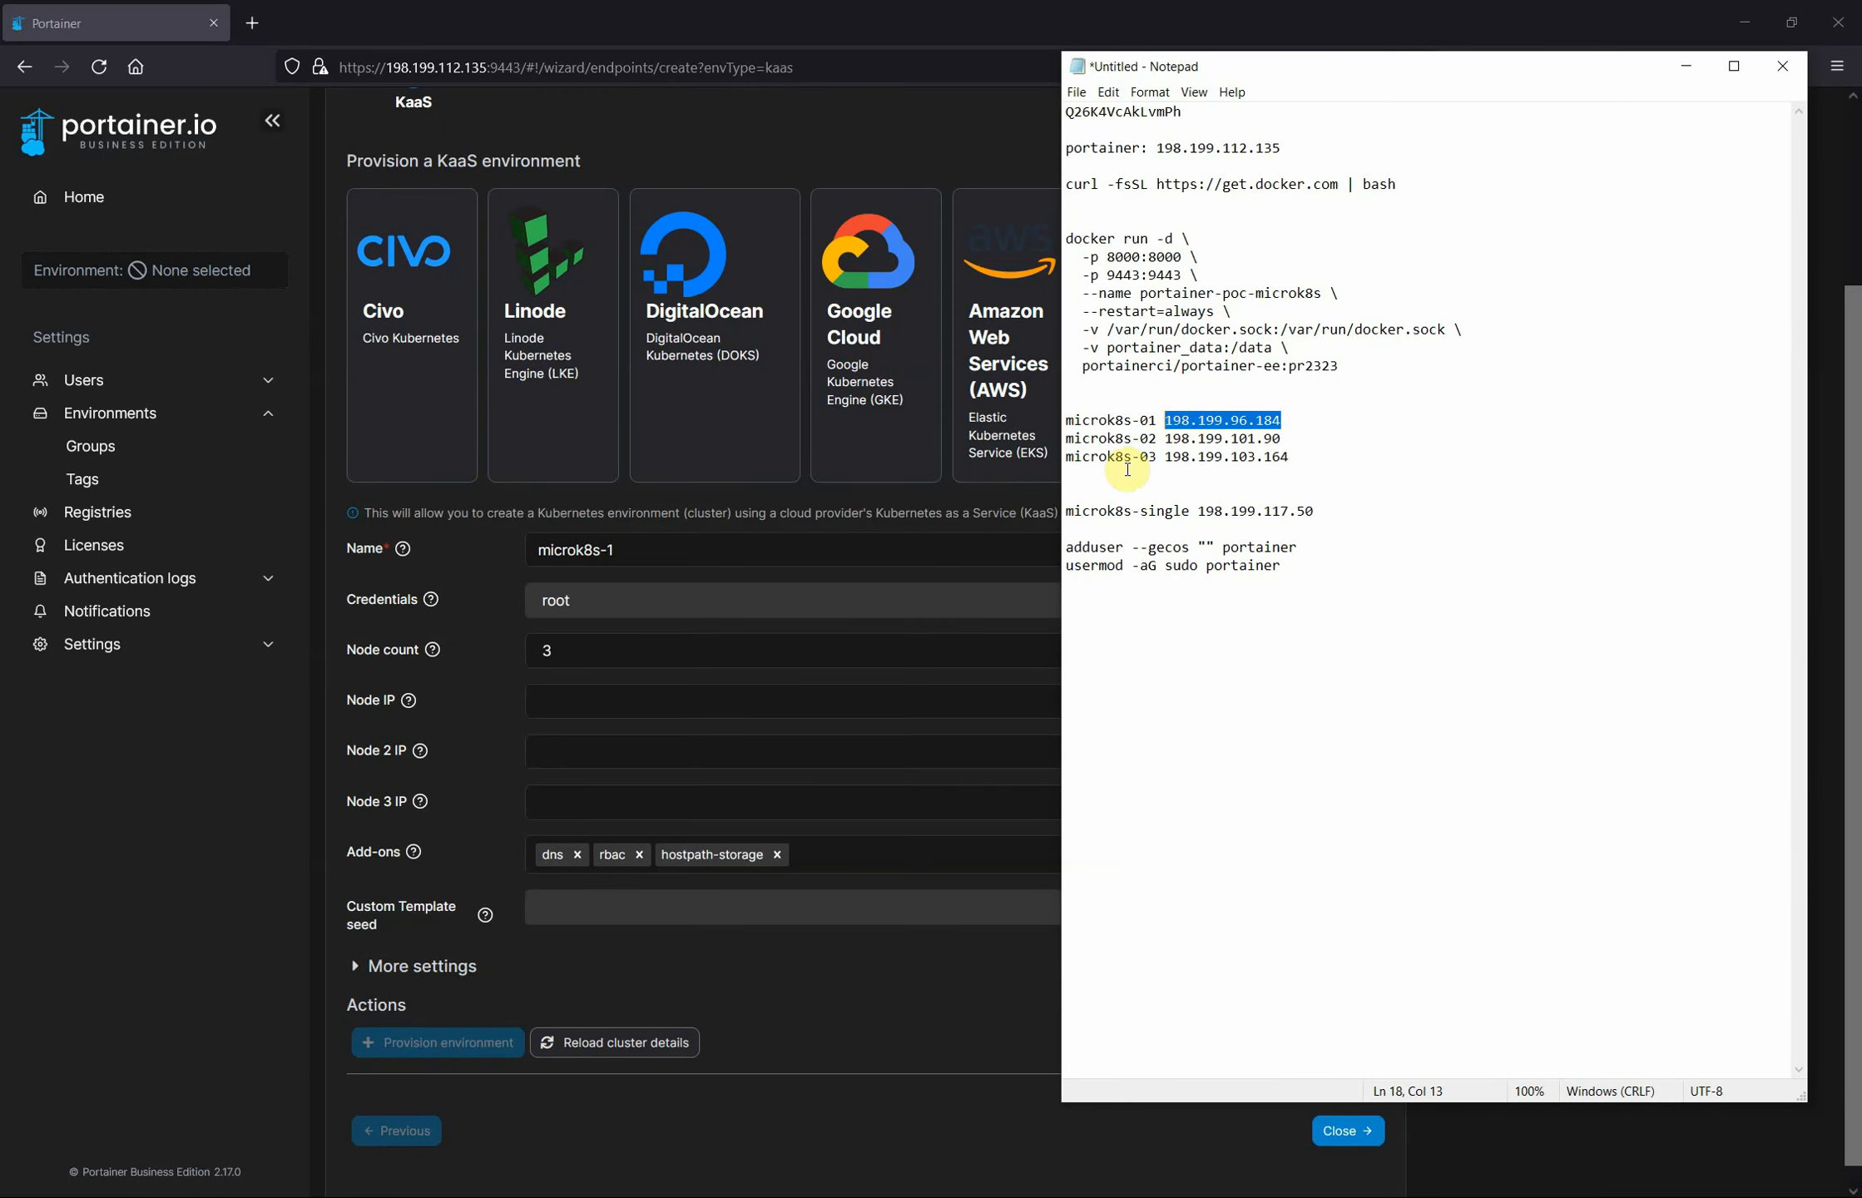
pyautogui.click(612, 699)
pyautogui.hotkey('ctrl', 'v')
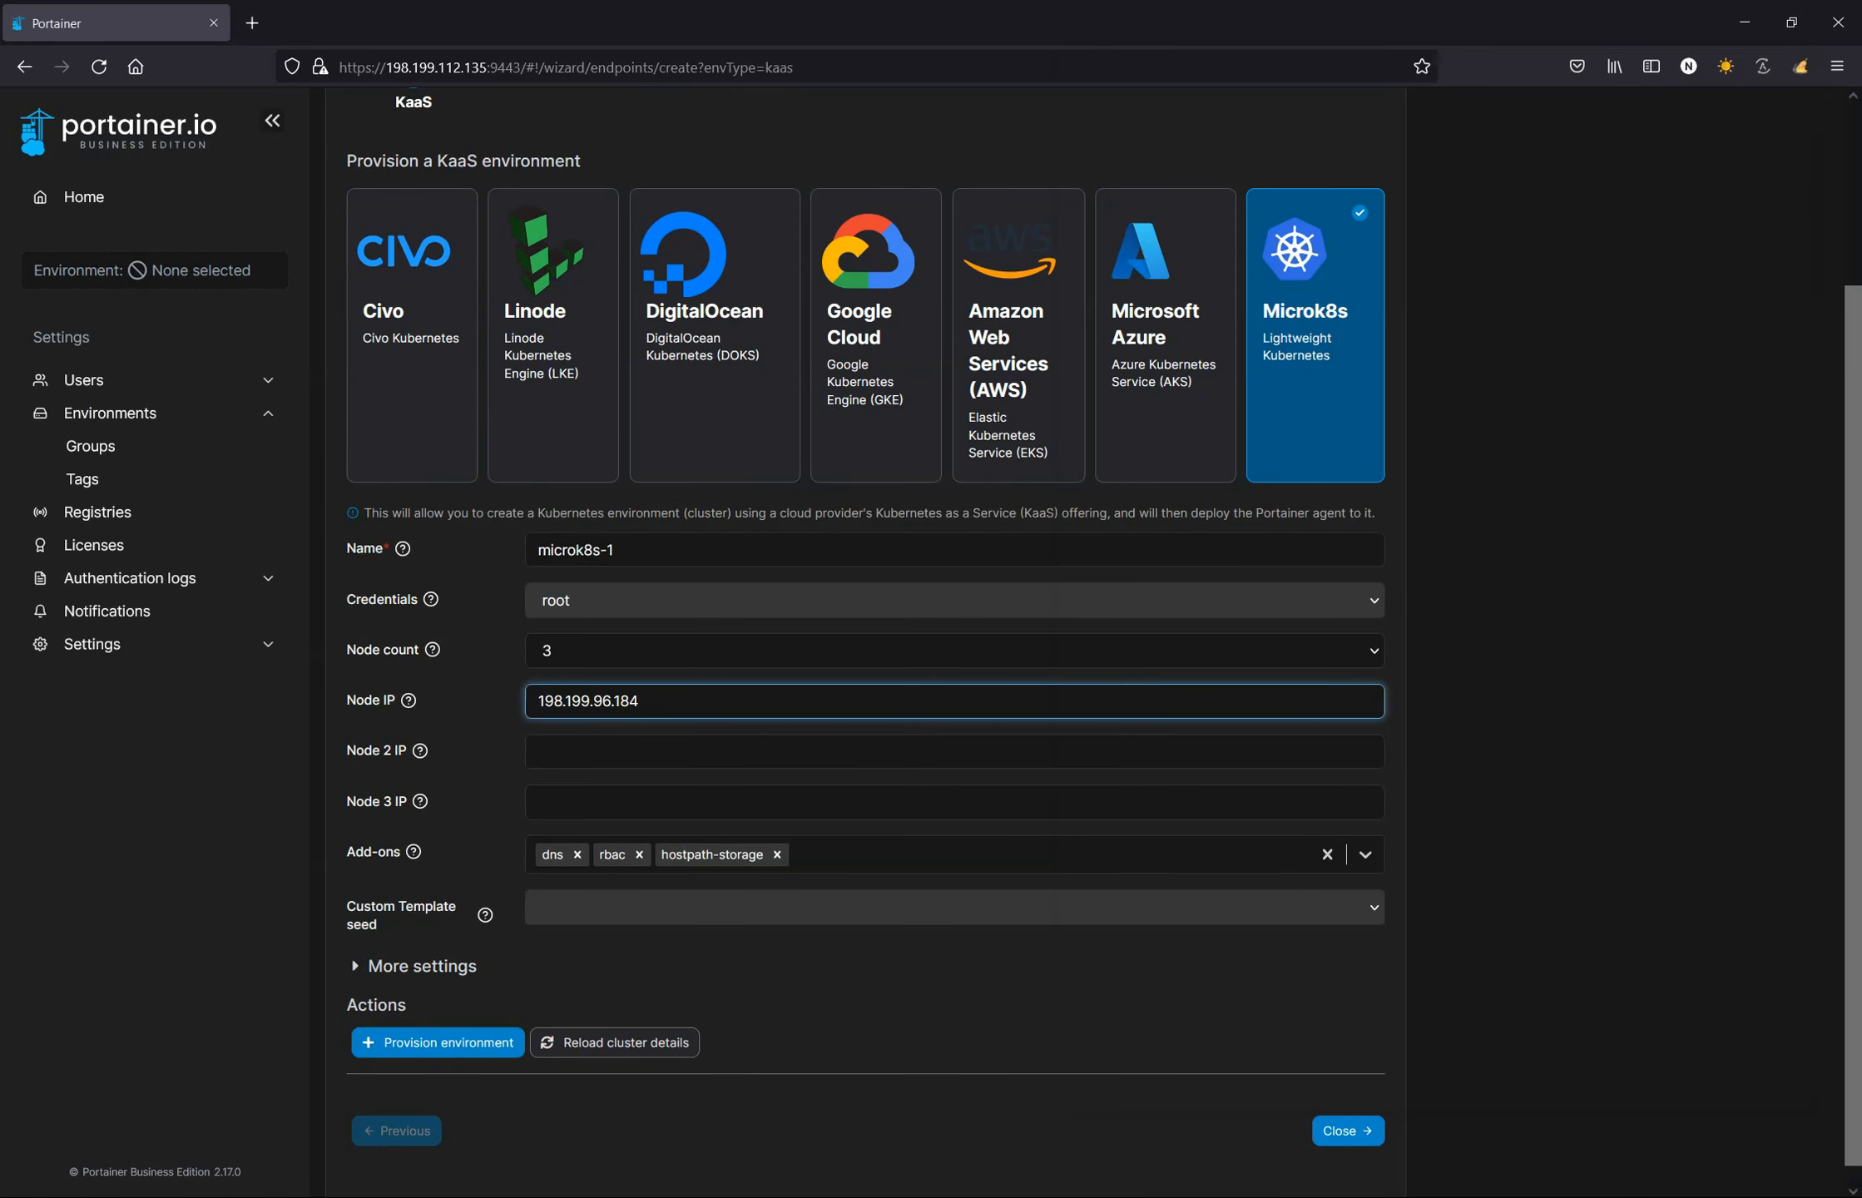
# - Set Node 2 IP to the microk8s-02 address copied from the Notepad notes, 198.199.101.90
pyautogui.hotkey('alt', 'Tab')
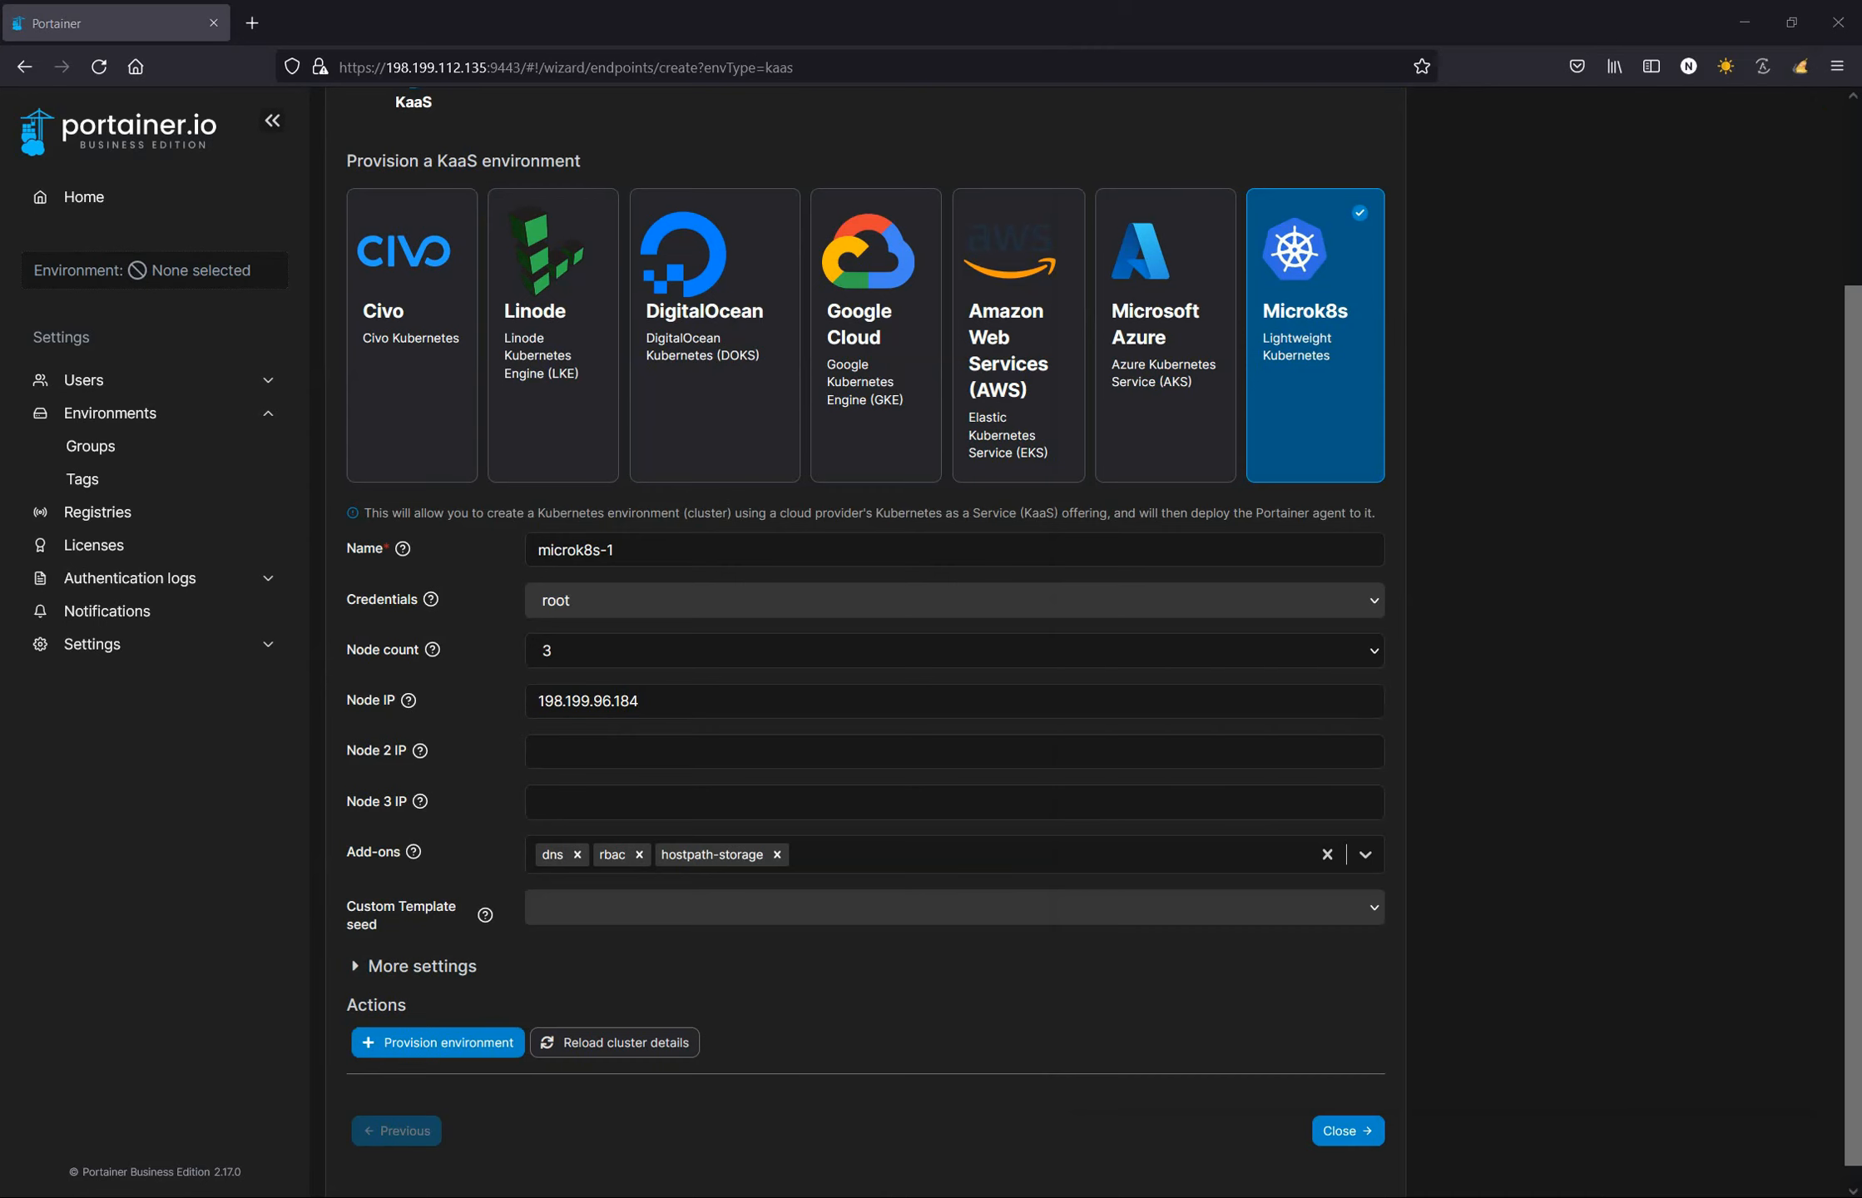
pyautogui.moveTo(1281, 439); pyautogui.dragTo(1169, 442)
pyautogui.hotkey('ctrl', 'c')
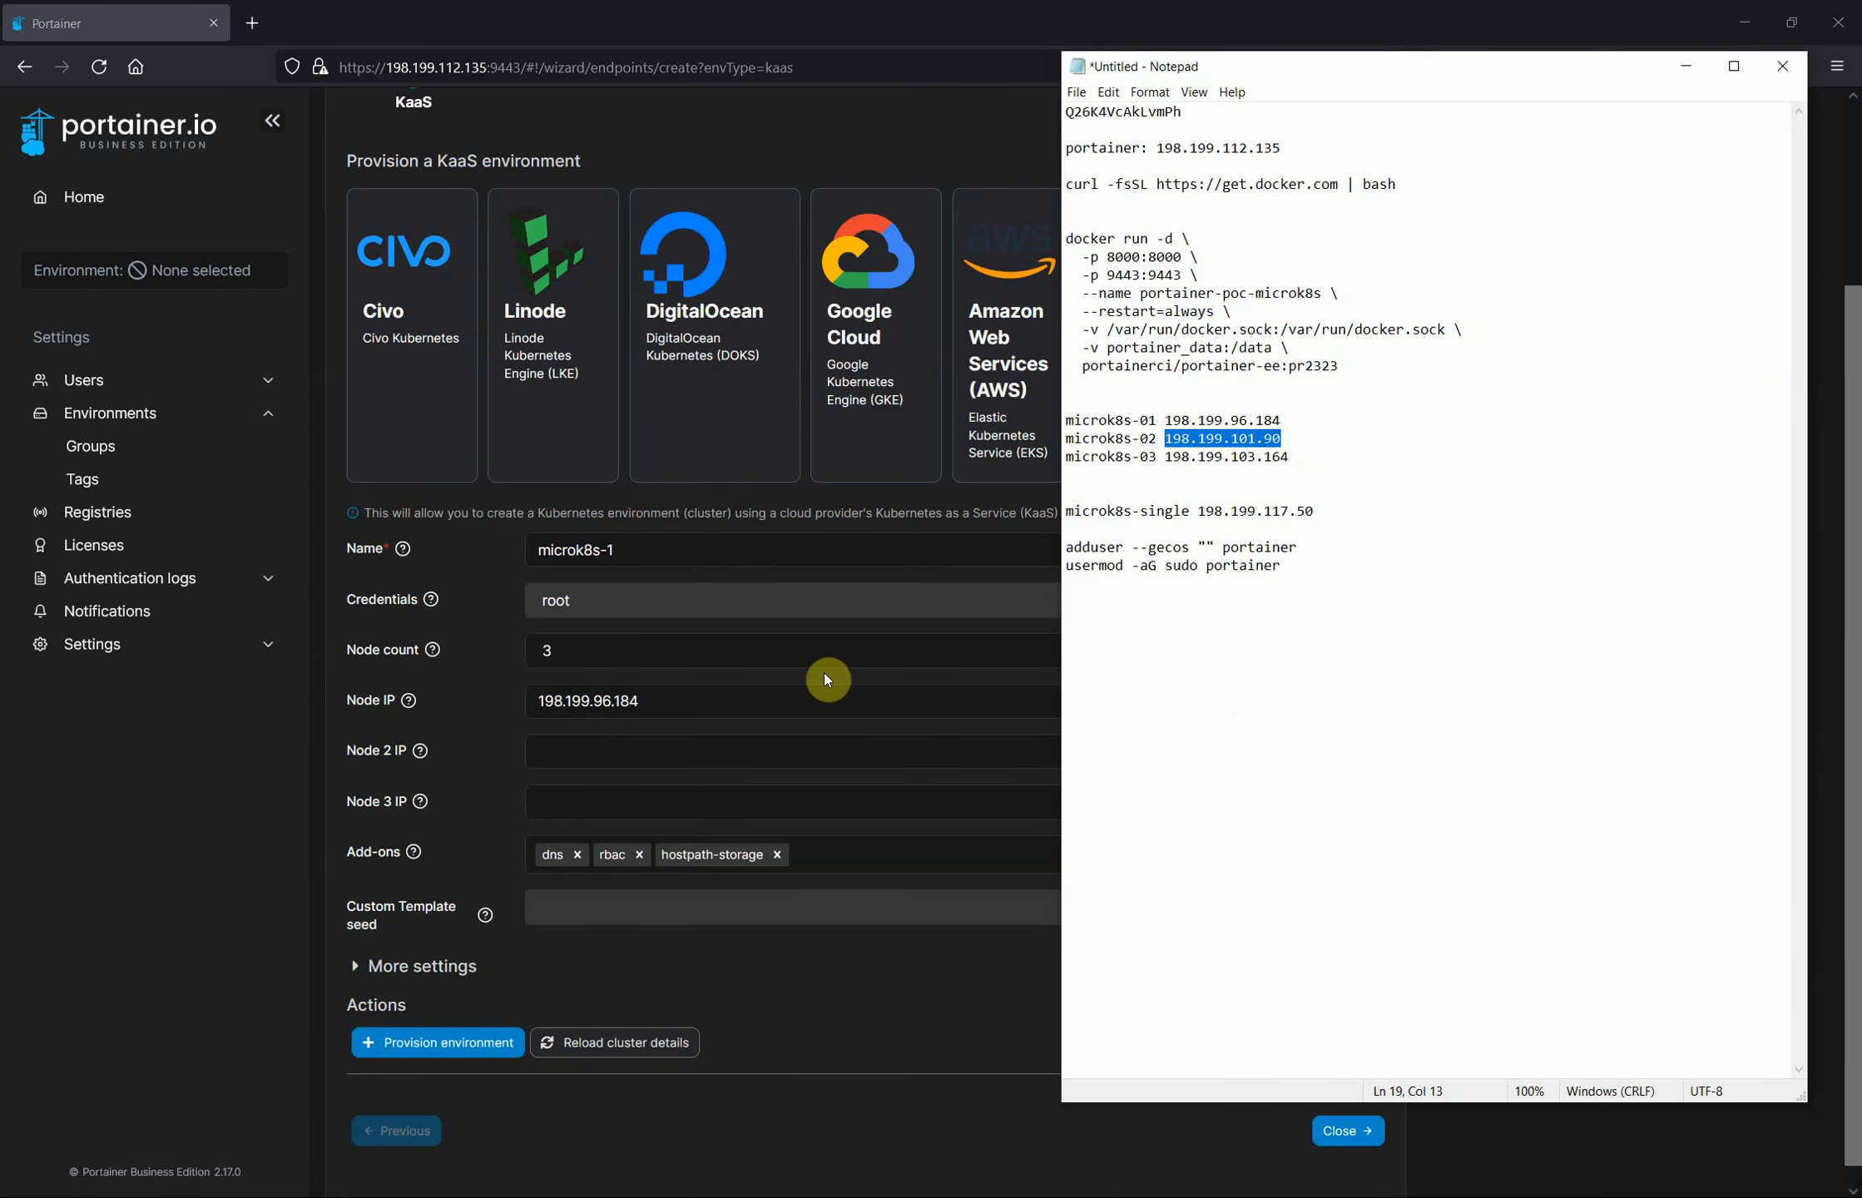
pyautogui.click(657, 752)
pyautogui.hotkey('ctrl', 'v')
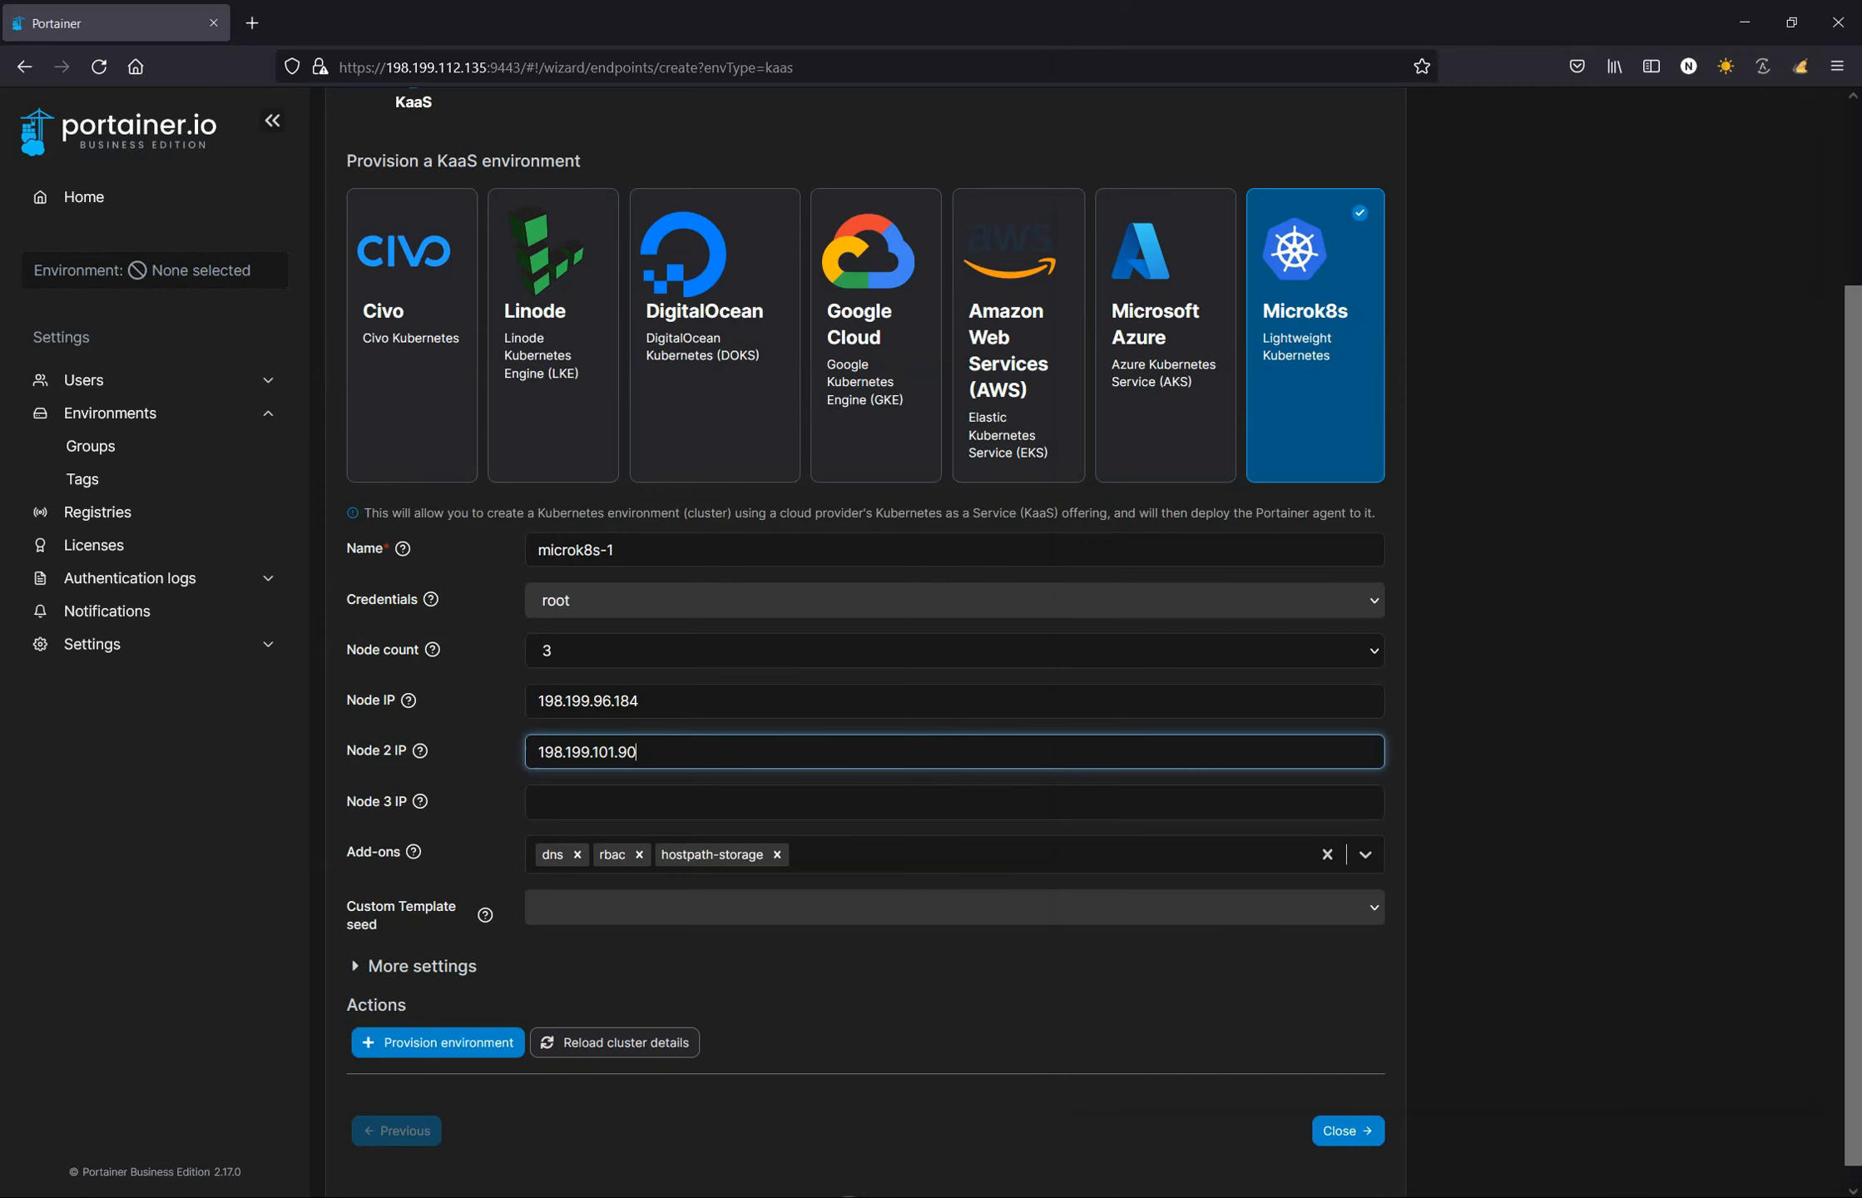
# - Set Node 3 IP to the microk8s-03 address copied from the Notepad notes, 198.199.103.164
pyautogui.hotkey('alt', 'Tab')
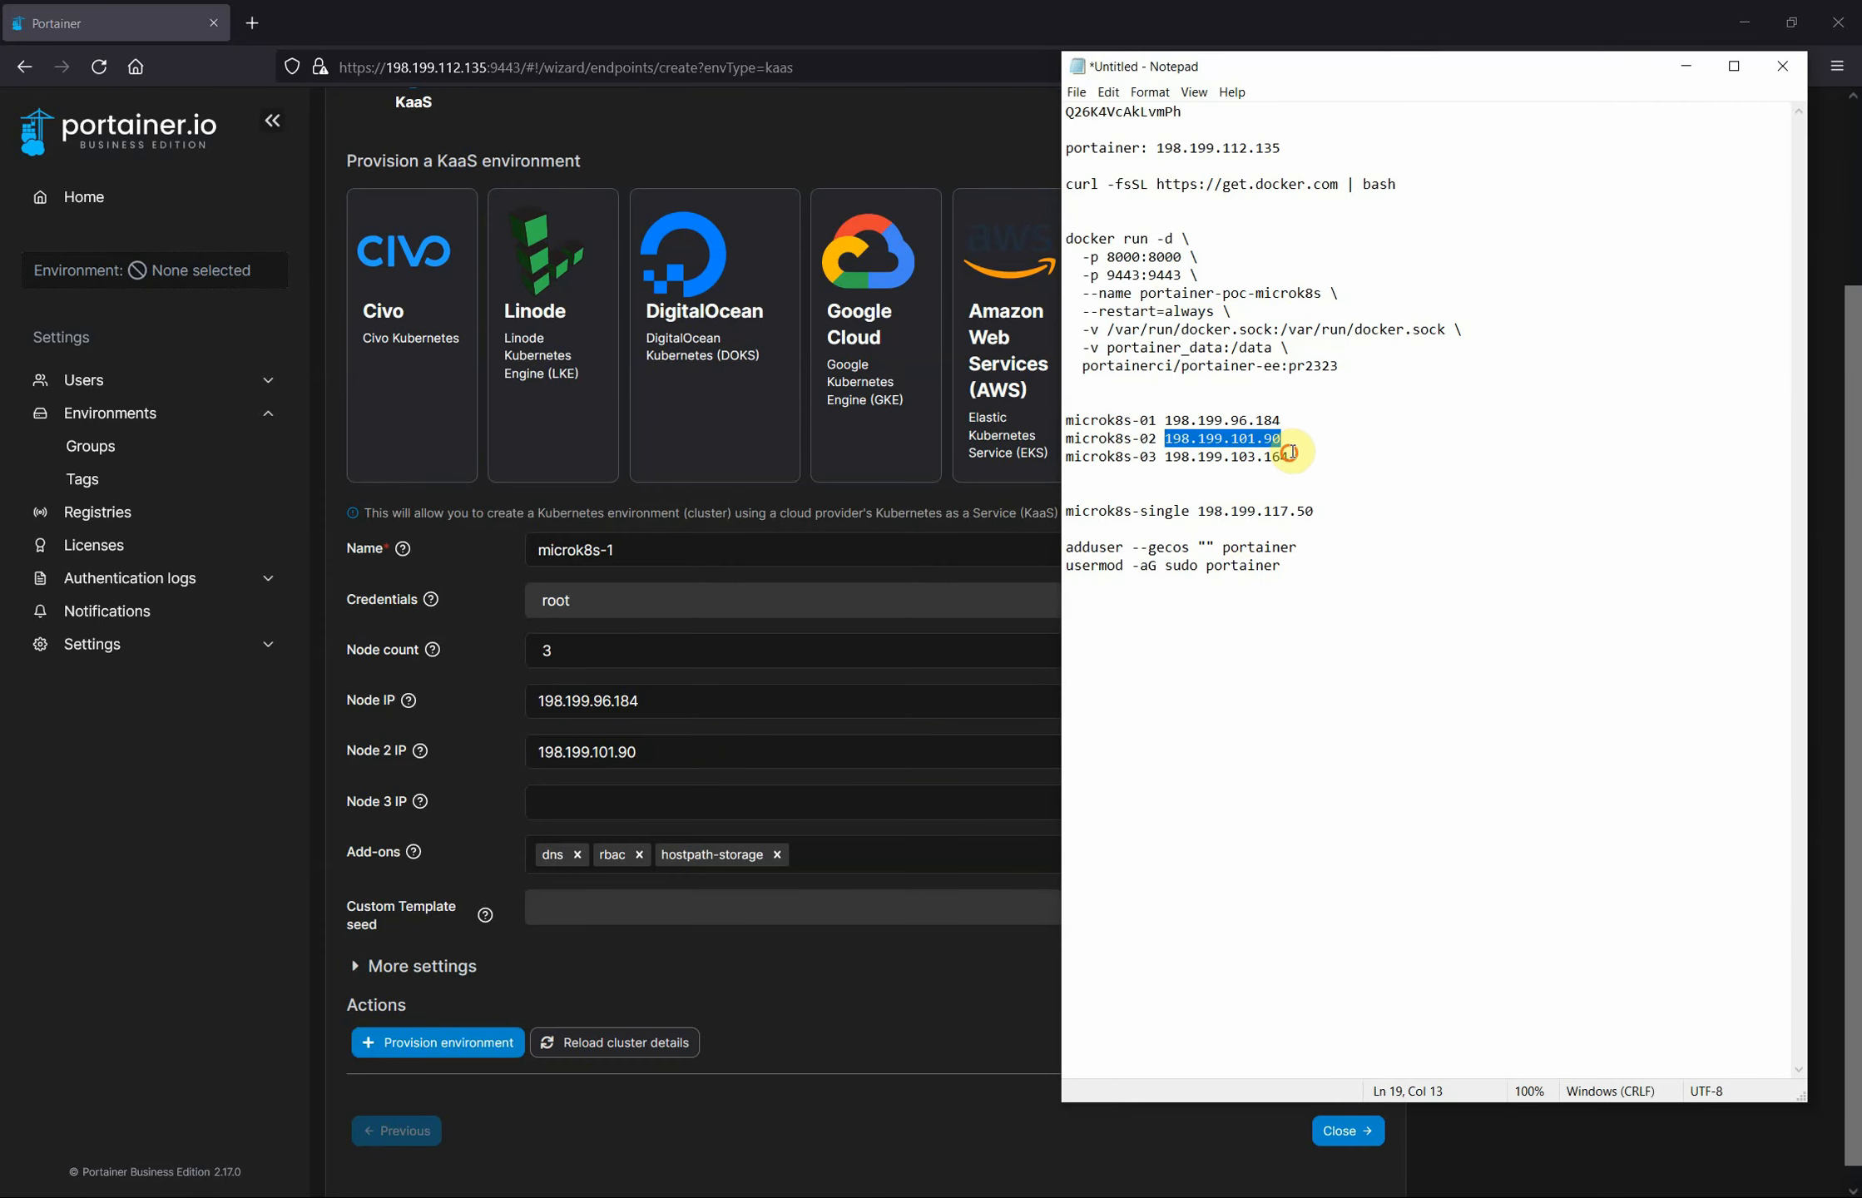
pyautogui.moveTo(1290, 452); pyautogui.dragTo(1167, 462)
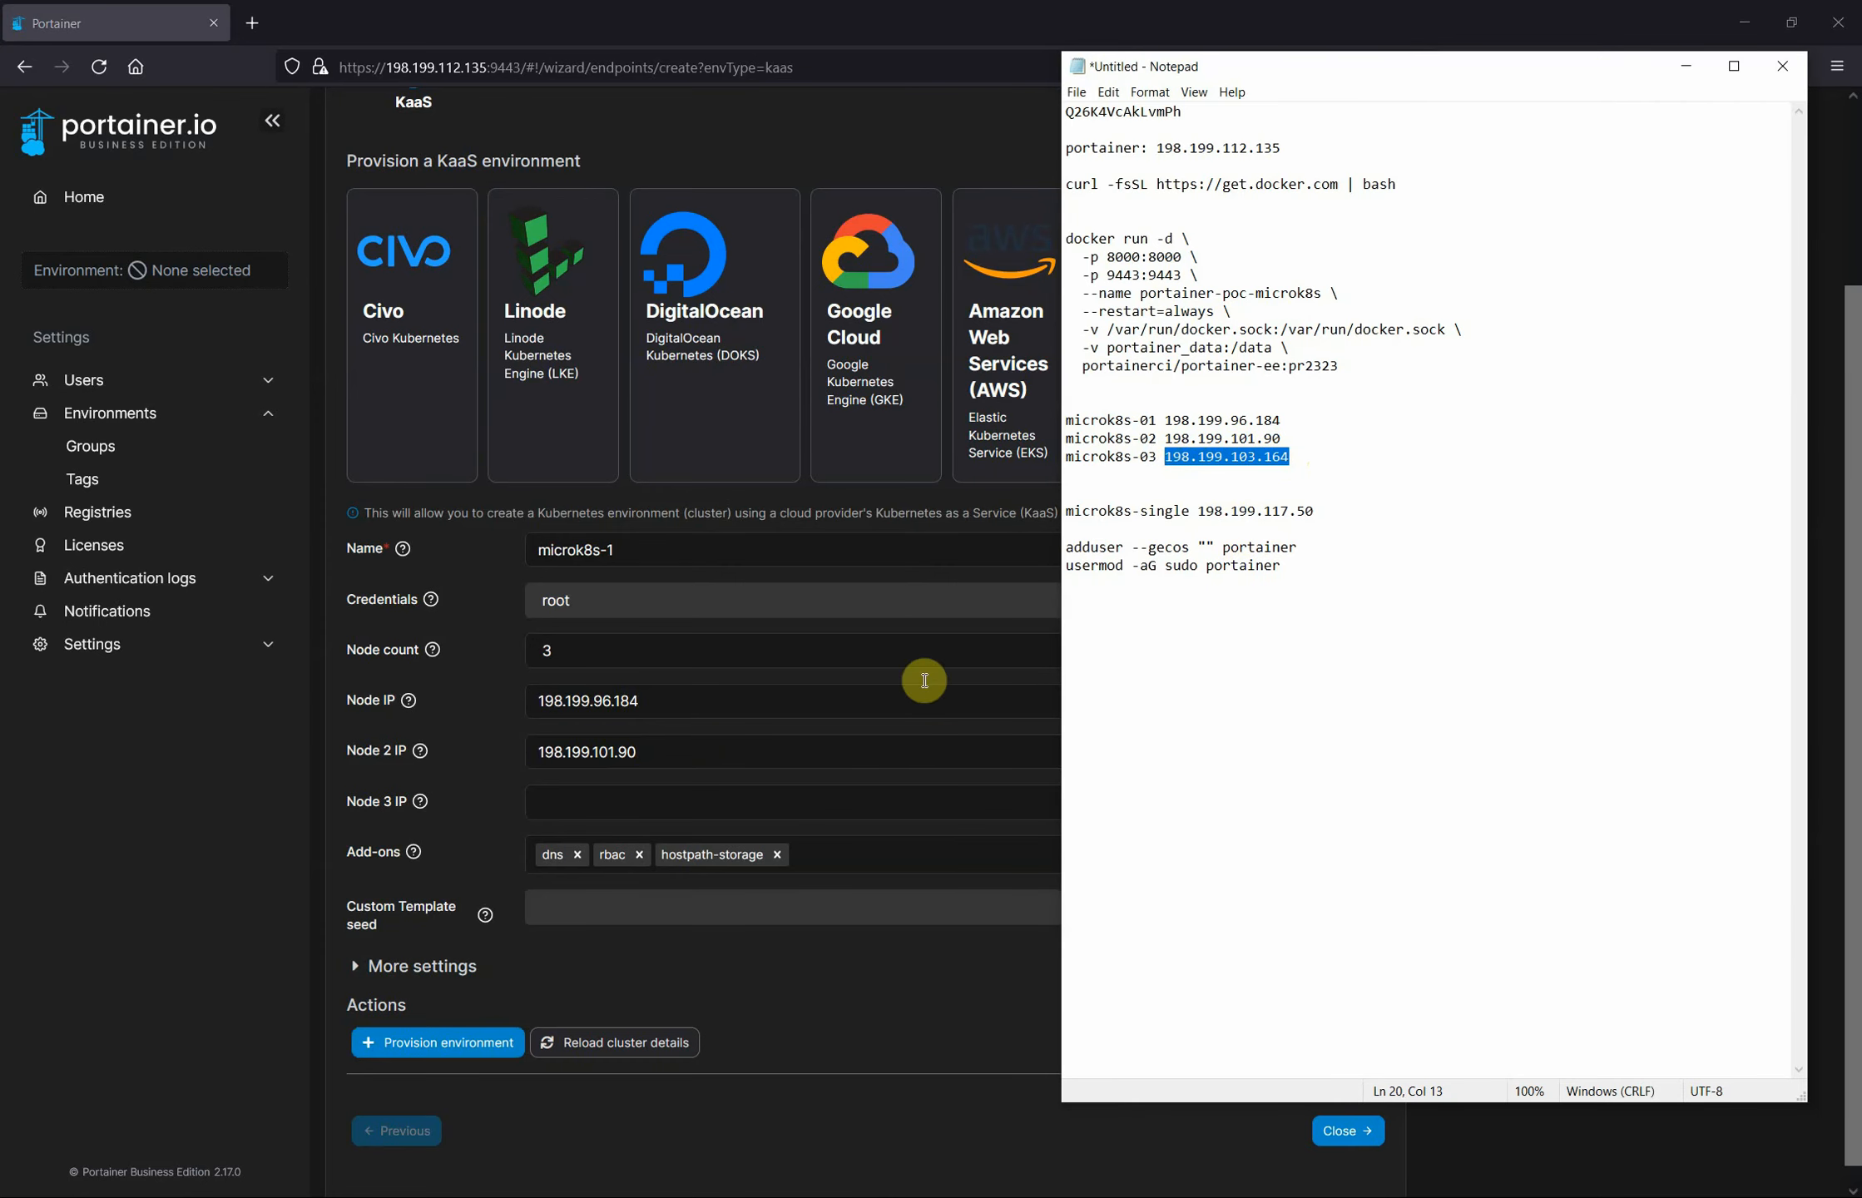
pyautogui.click(657, 802)
pyautogui.hotkey('ctrl', 'v')
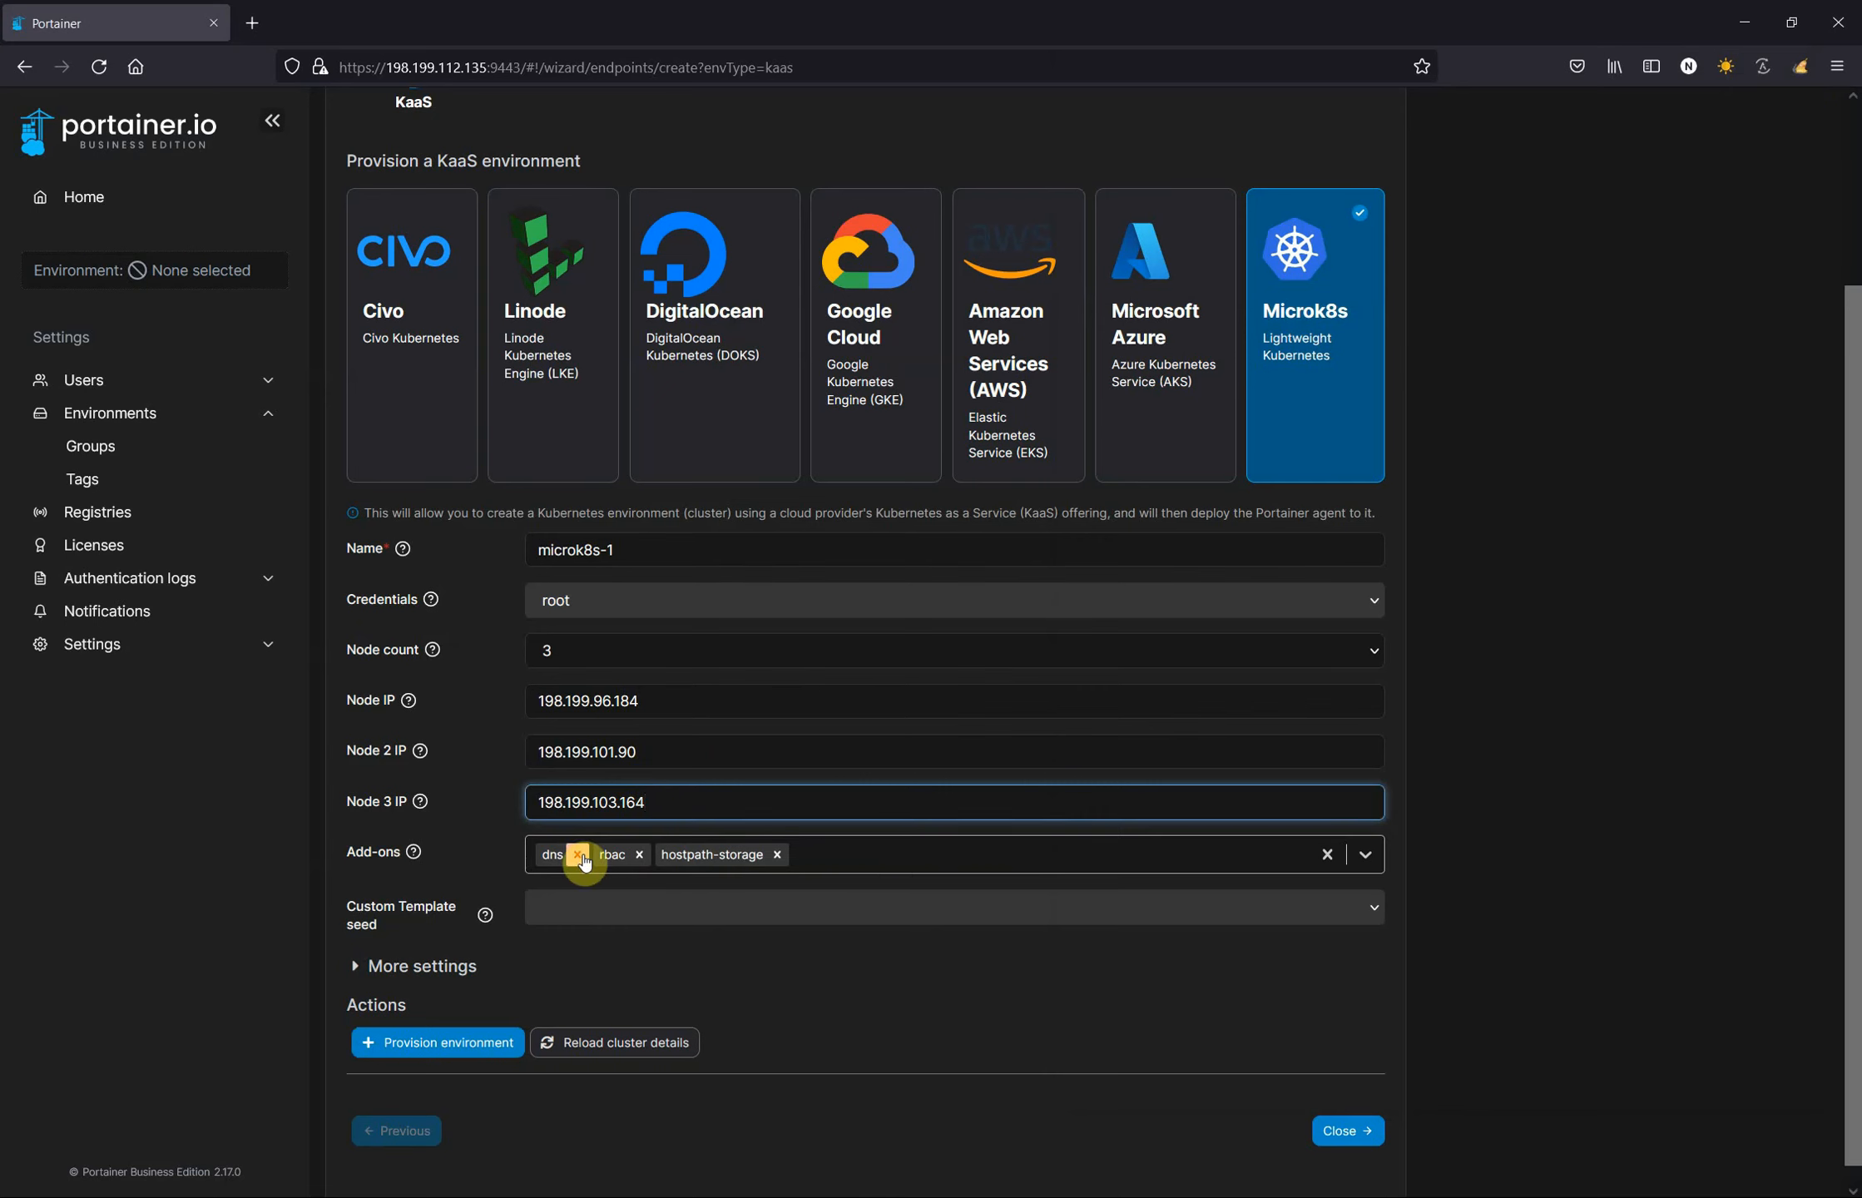
# - Include the metrics-server and ingress add-ons and provision the microk8s-1 environment
pyautogui.click(1364, 855)
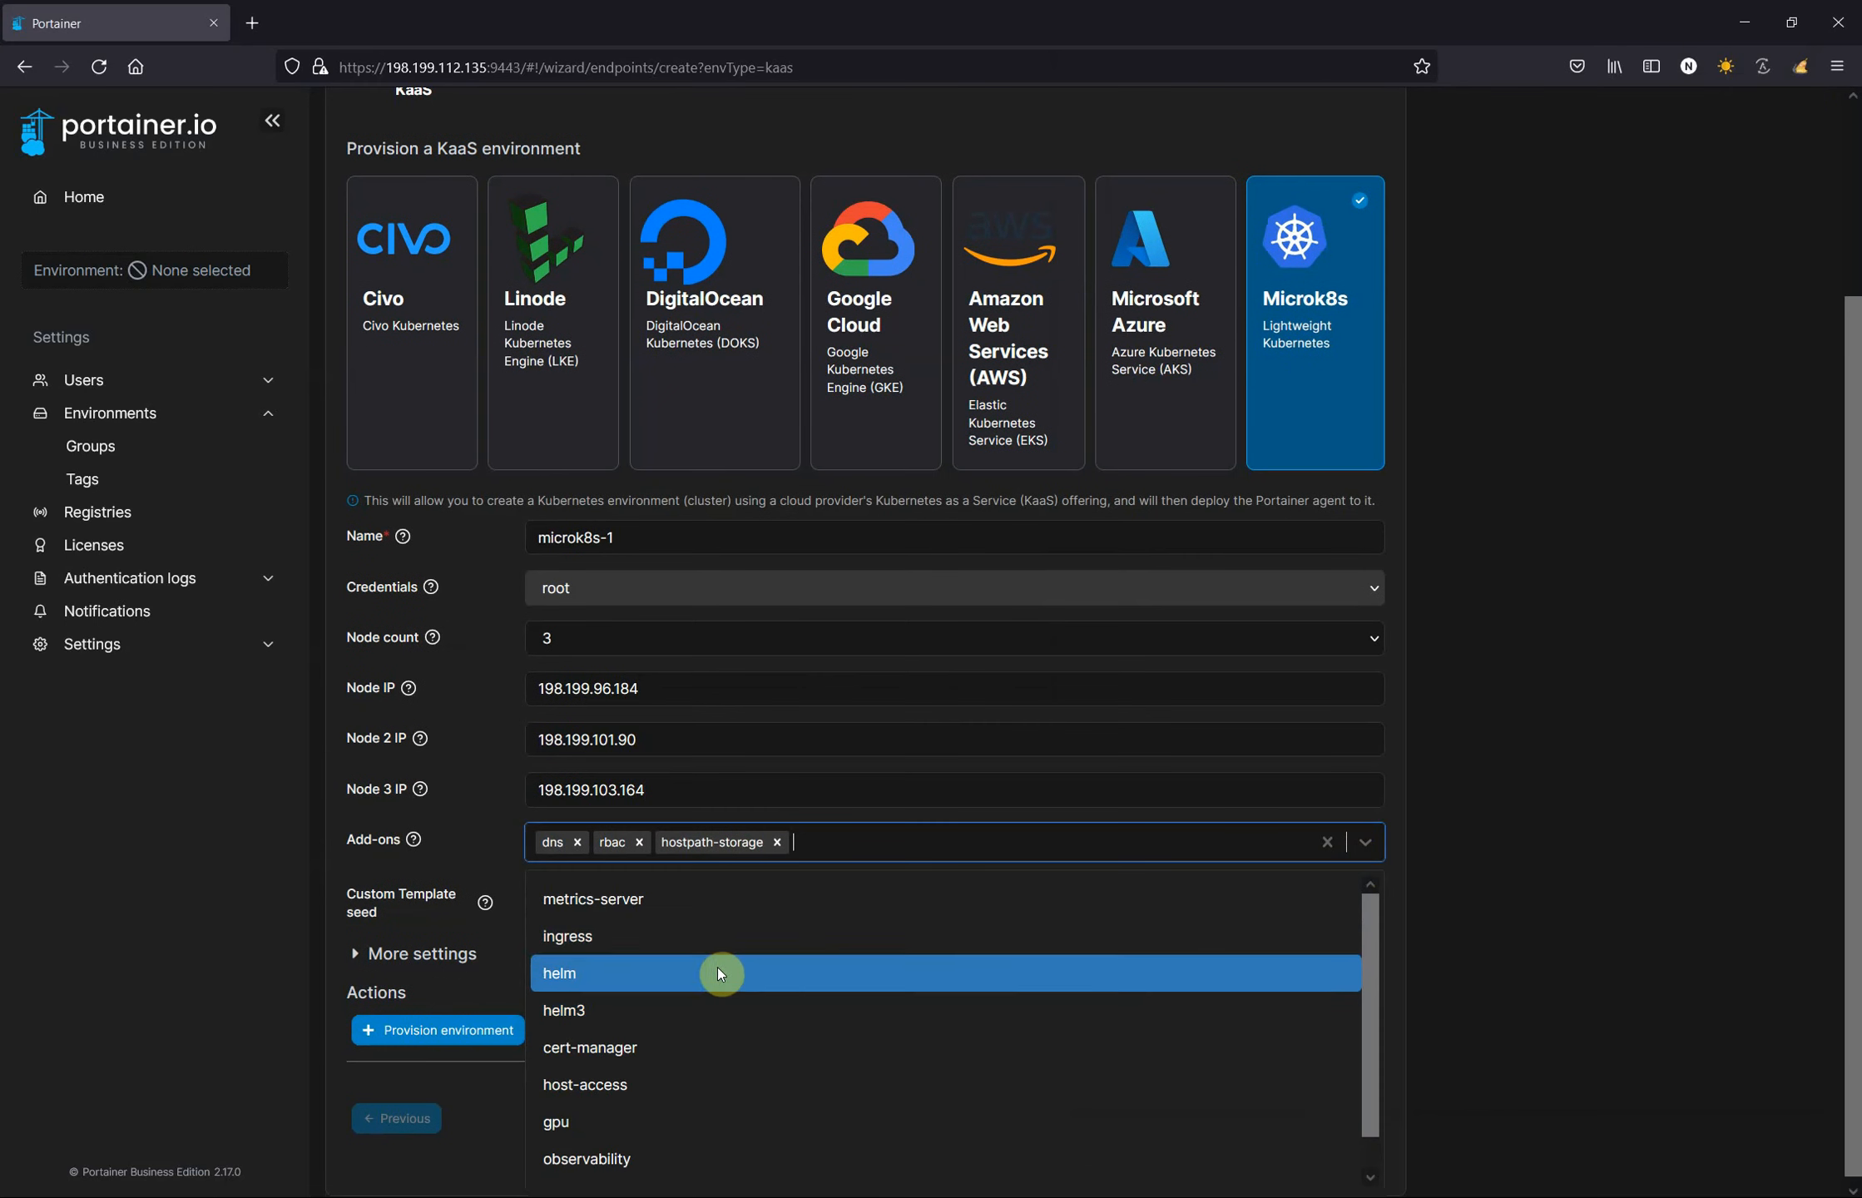
pyautogui.click(605, 910)
pyautogui.click(694, 910)
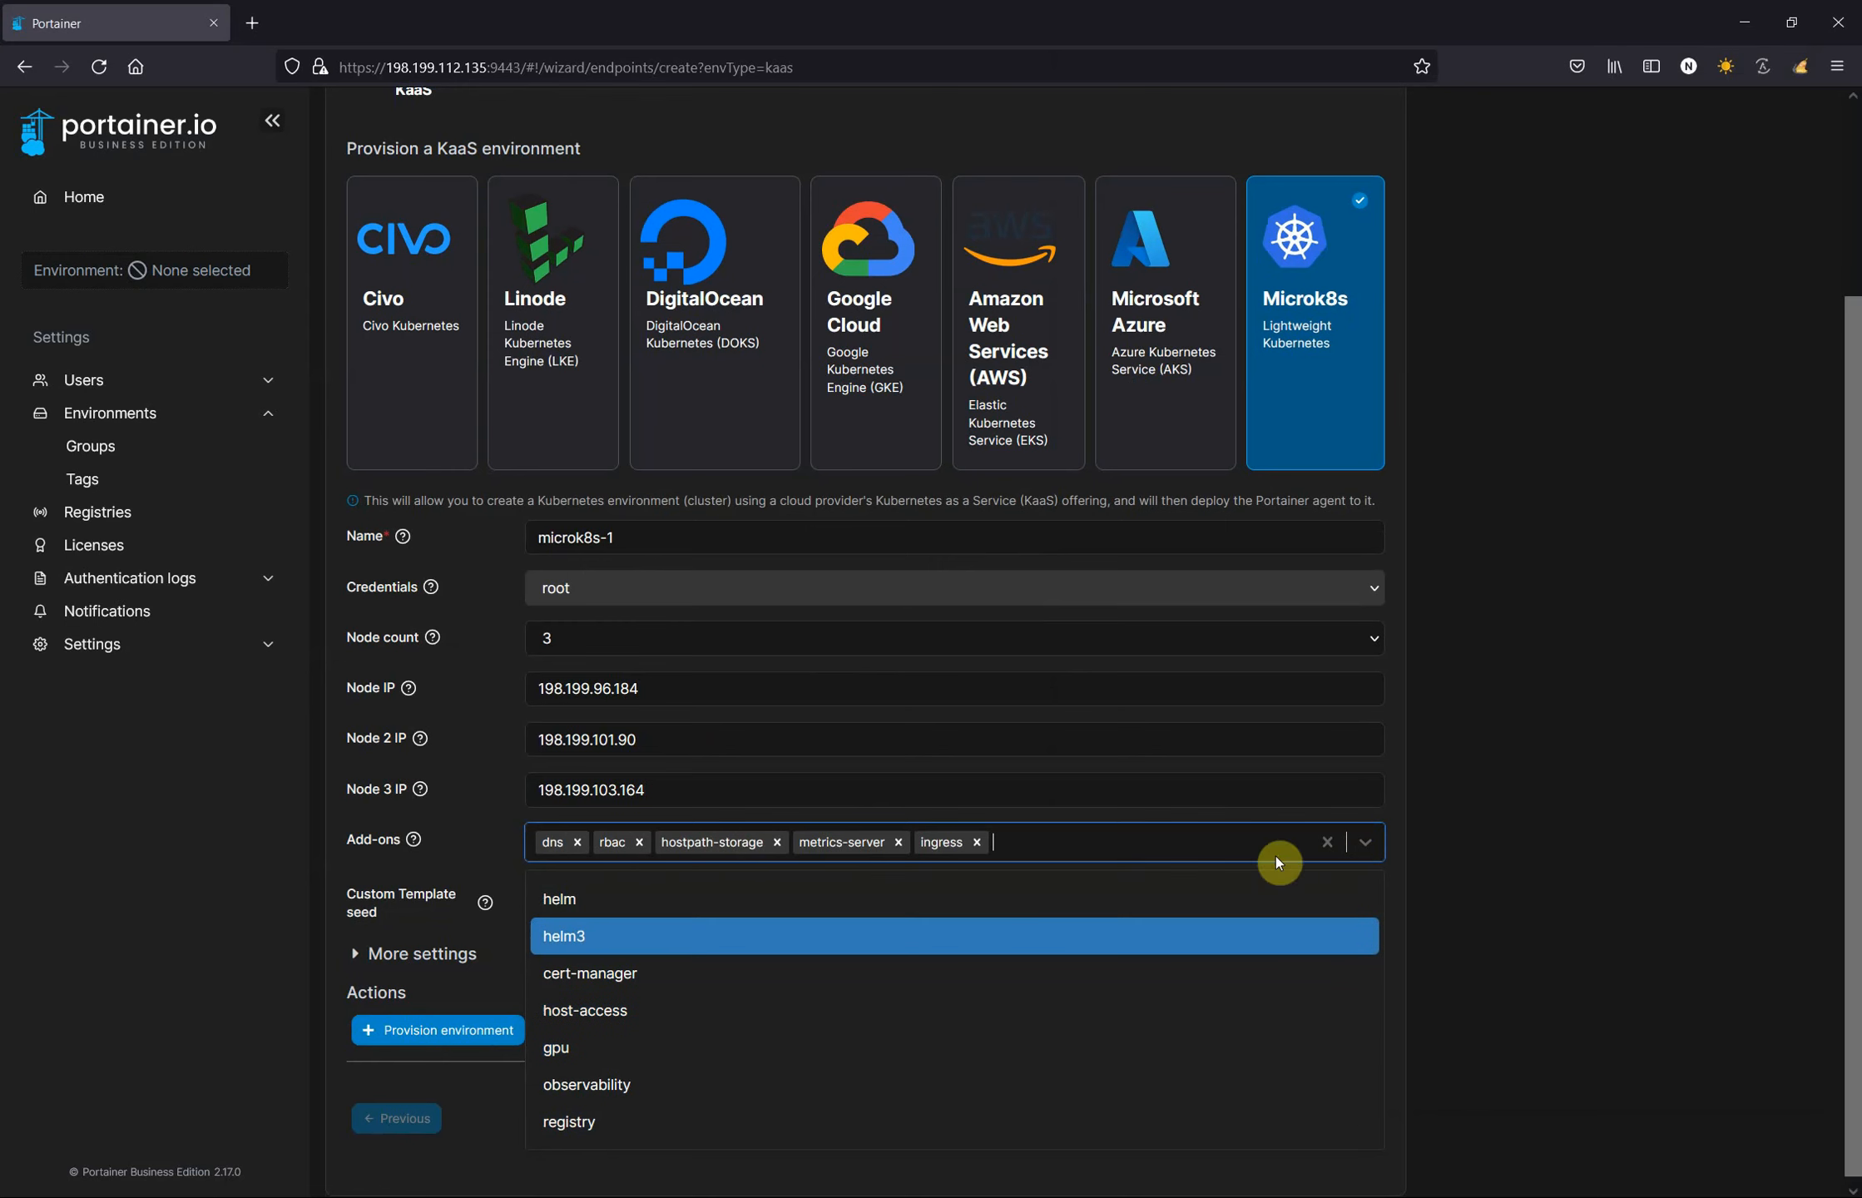
pyautogui.click(1568, 758)
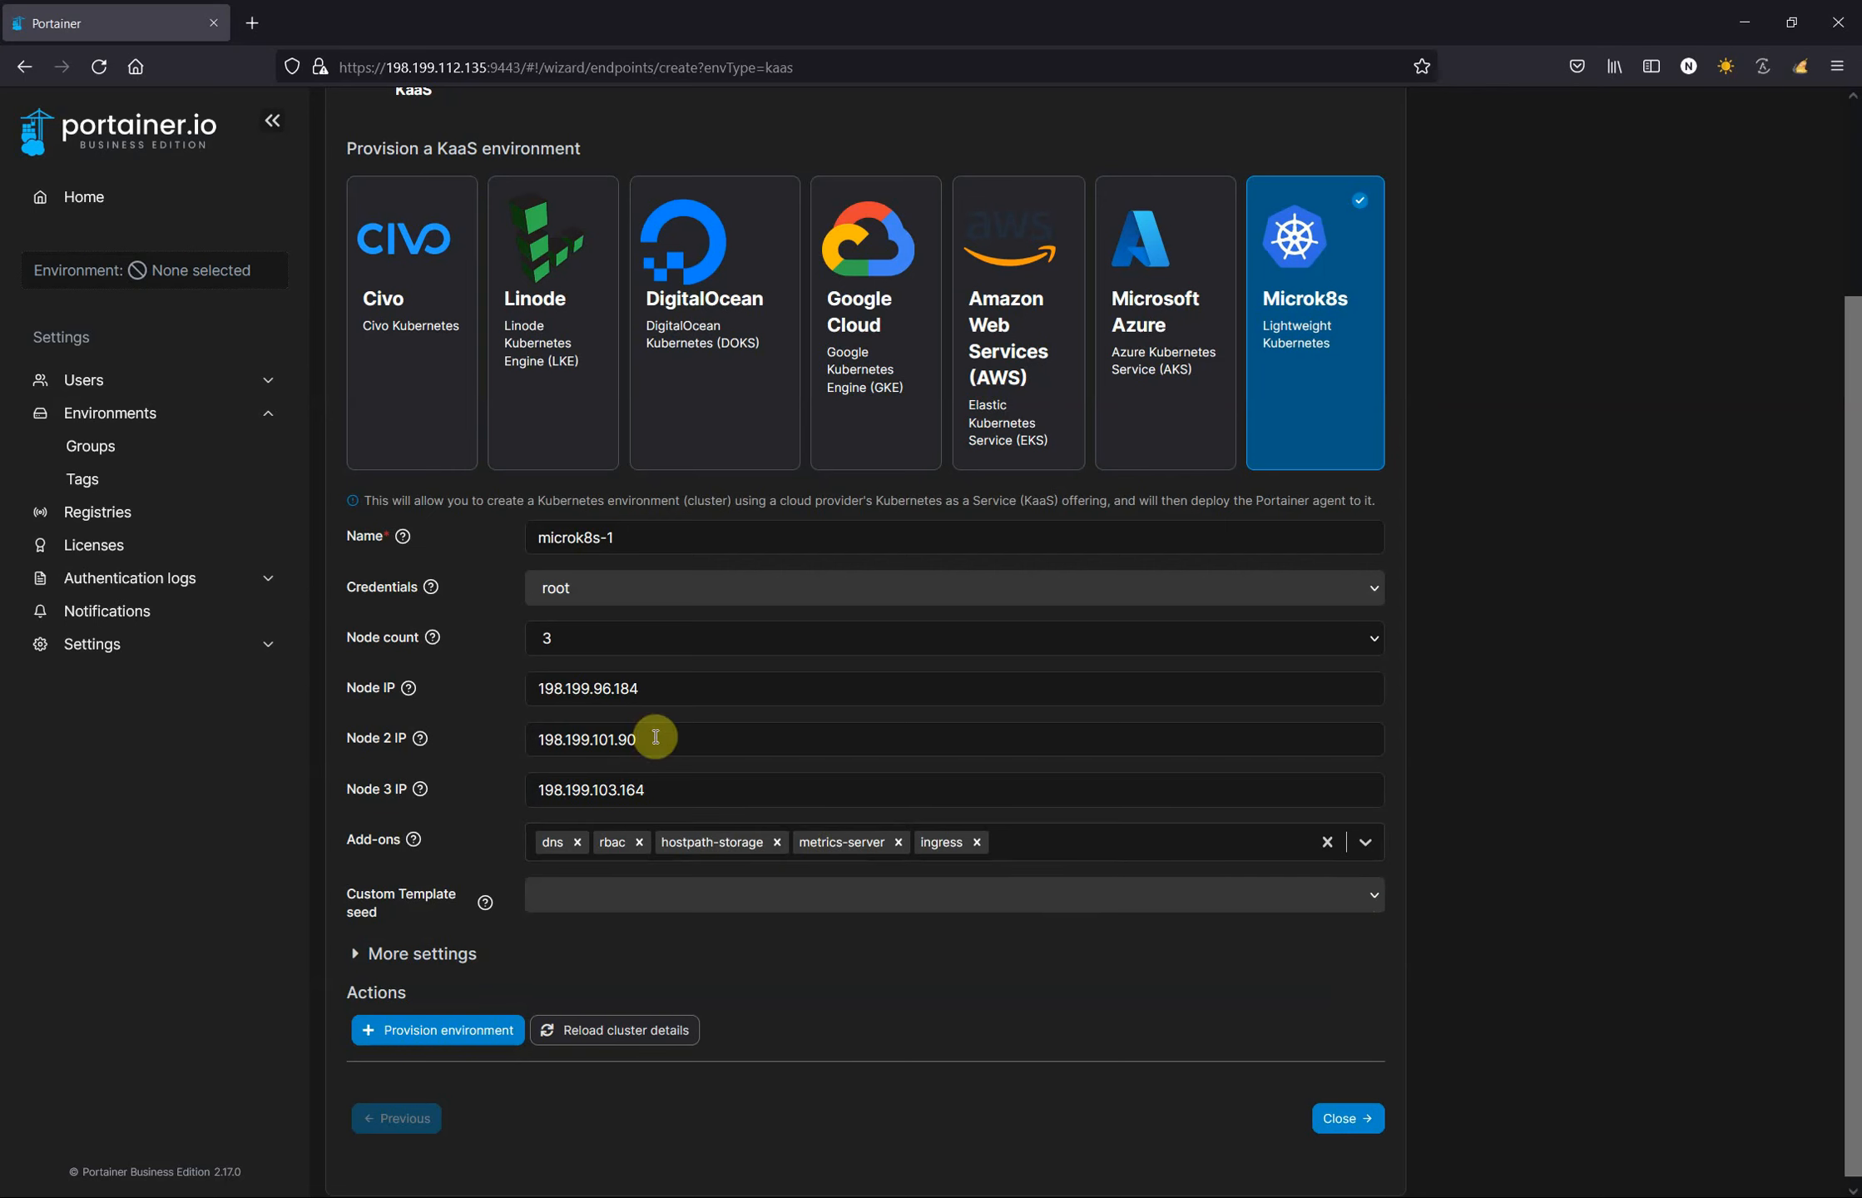
pyautogui.click(448, 1037)
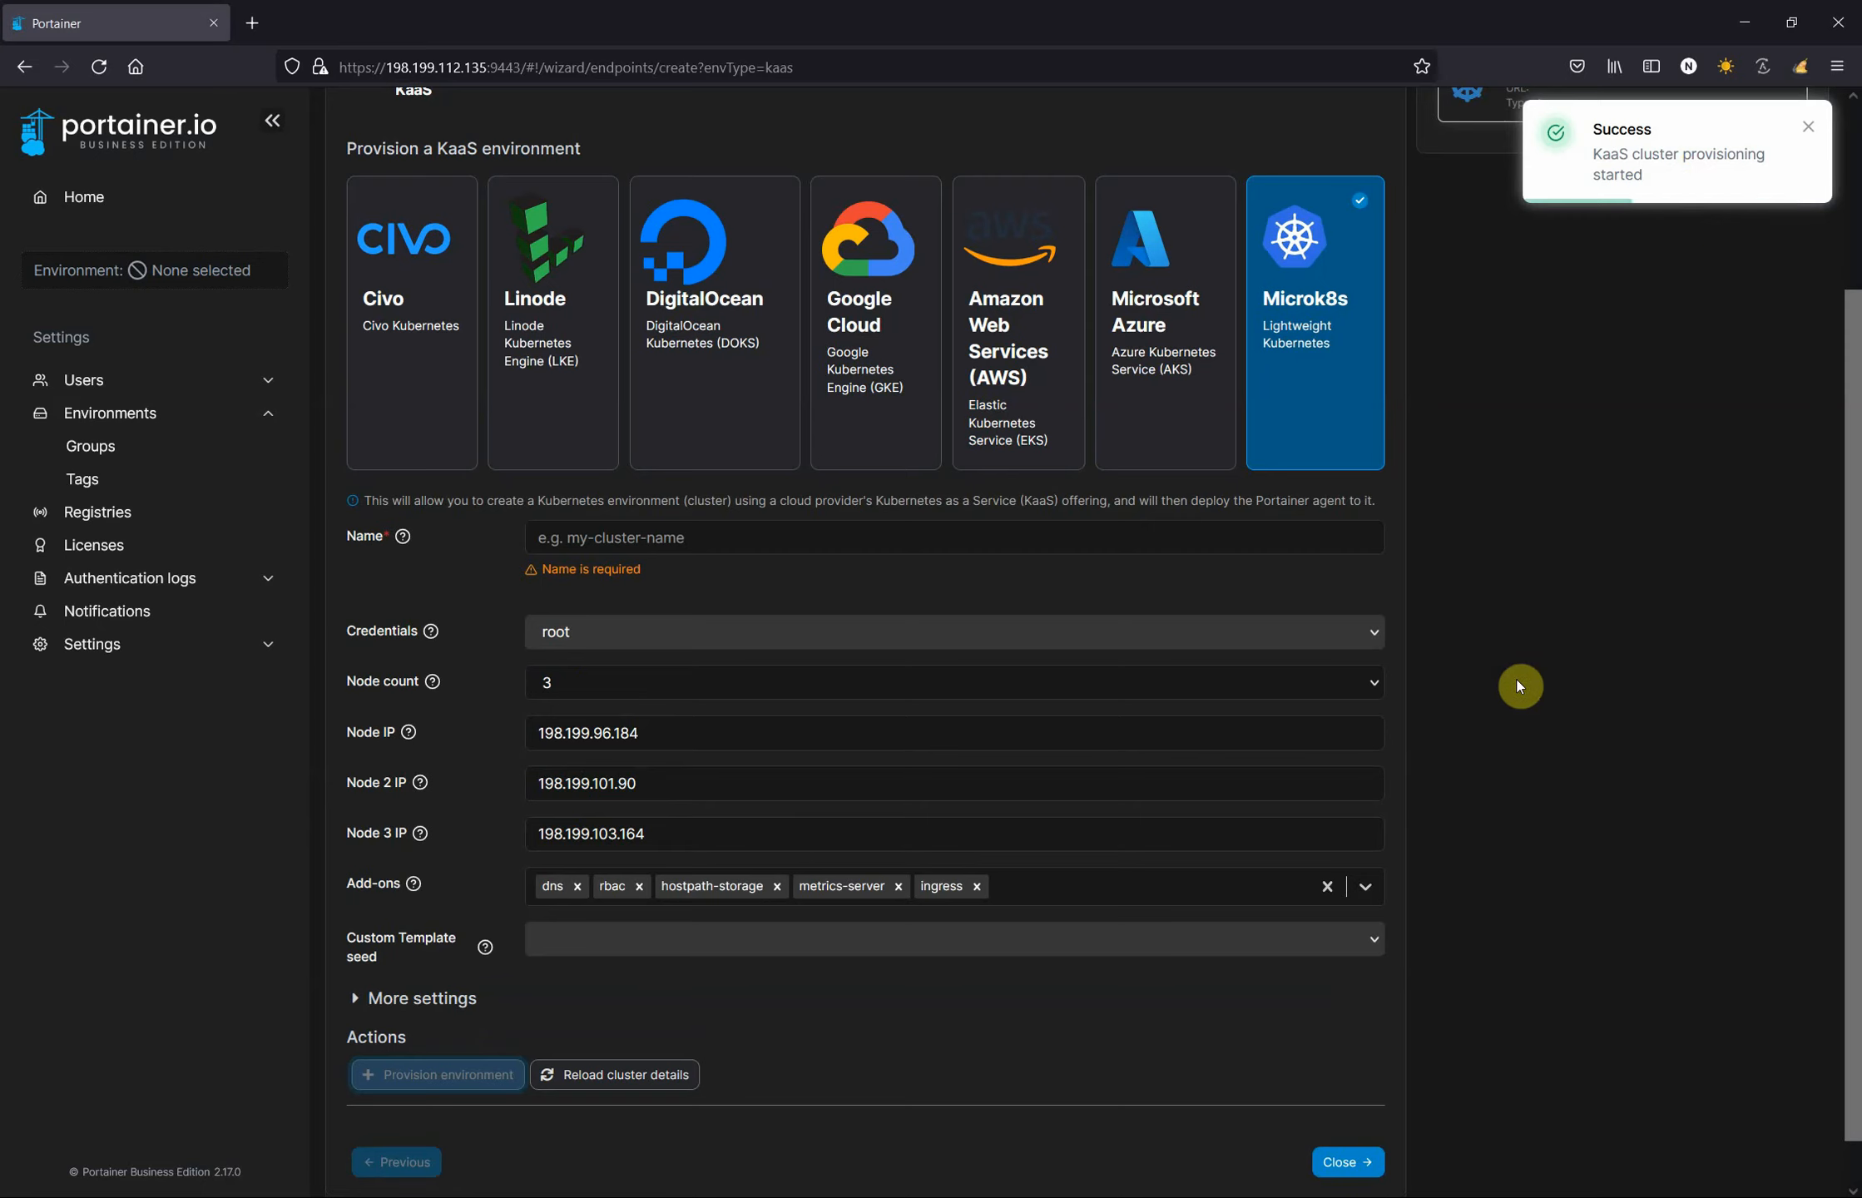
# - Close the wizard and view the cluster information and nodes of the microk8s-1 environment
pyautogui.click(1347, 1162)
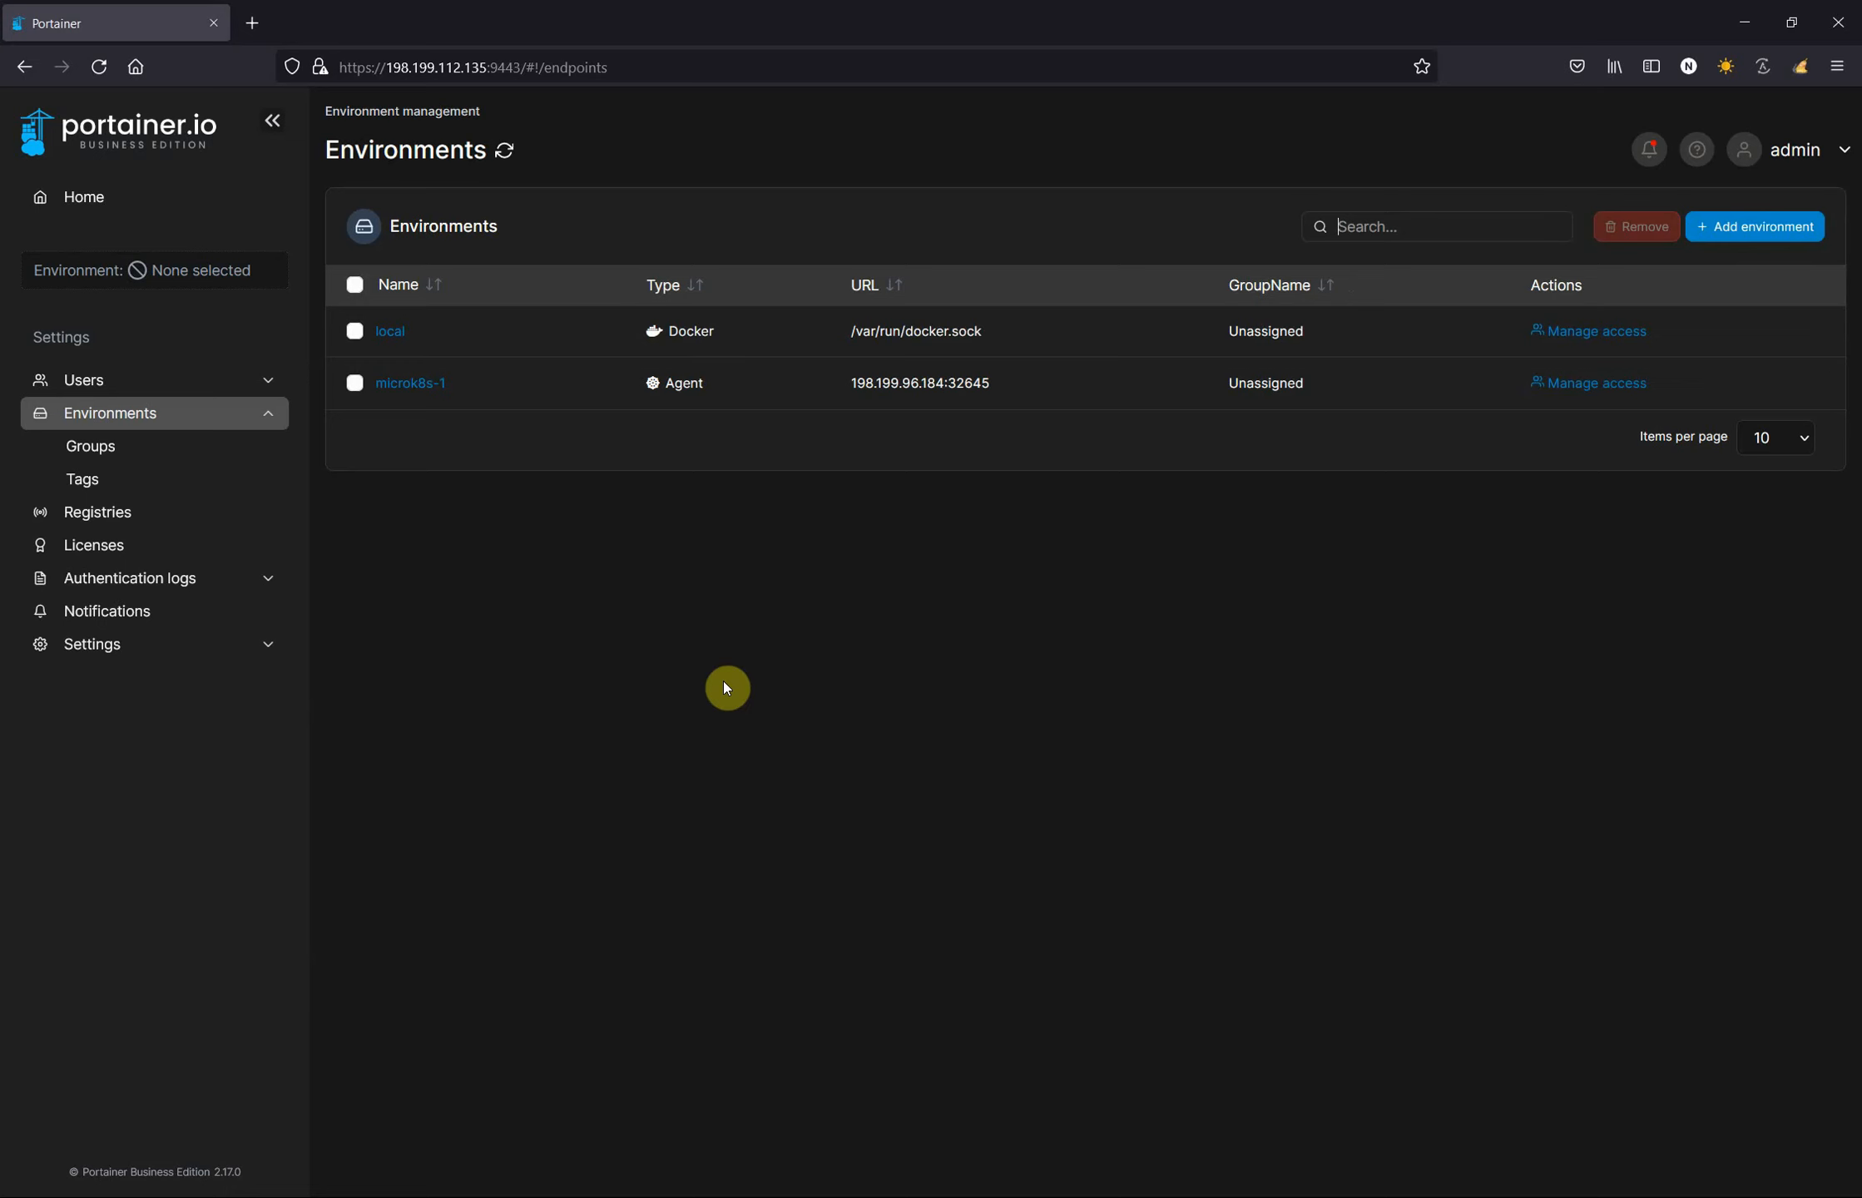
pyautogui.click(84, 214)
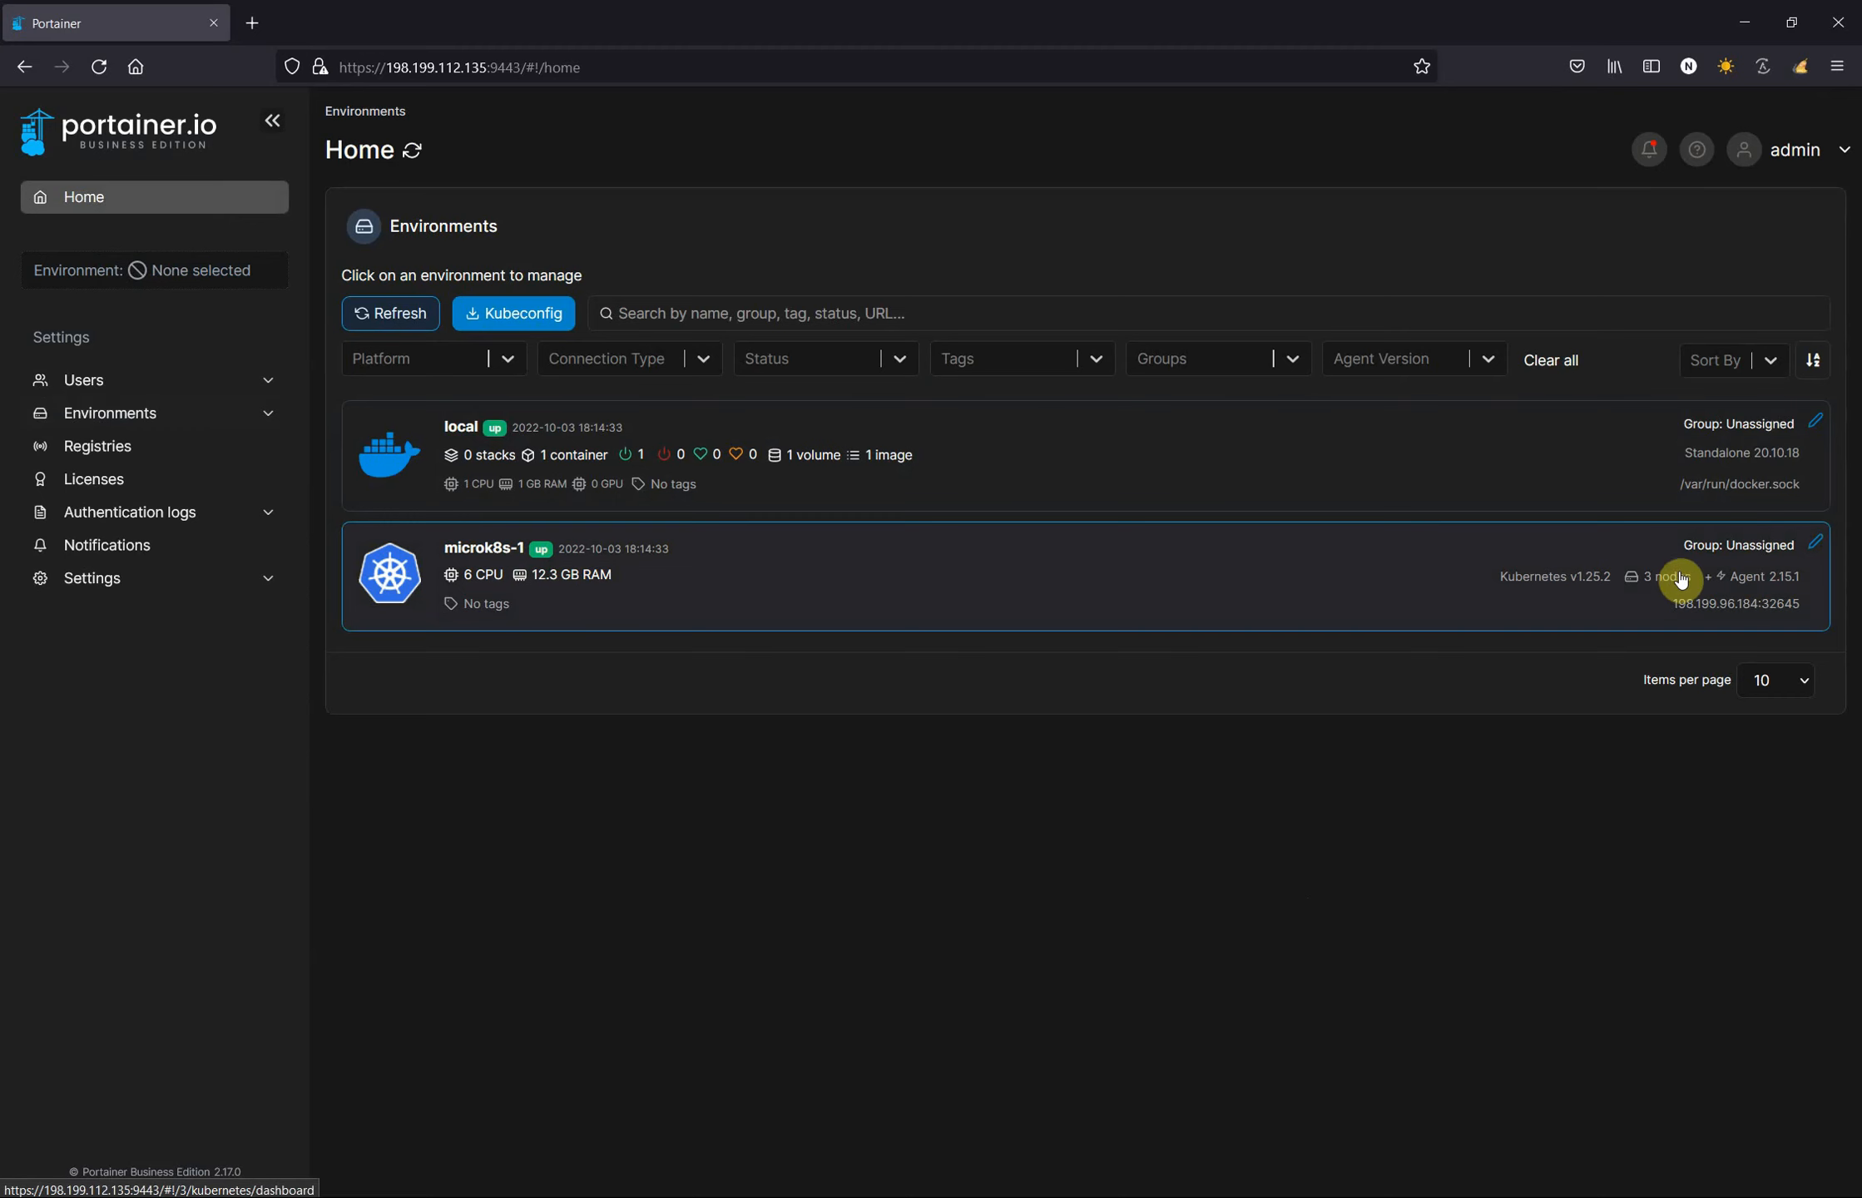
pyautogui.click(1126, 593)
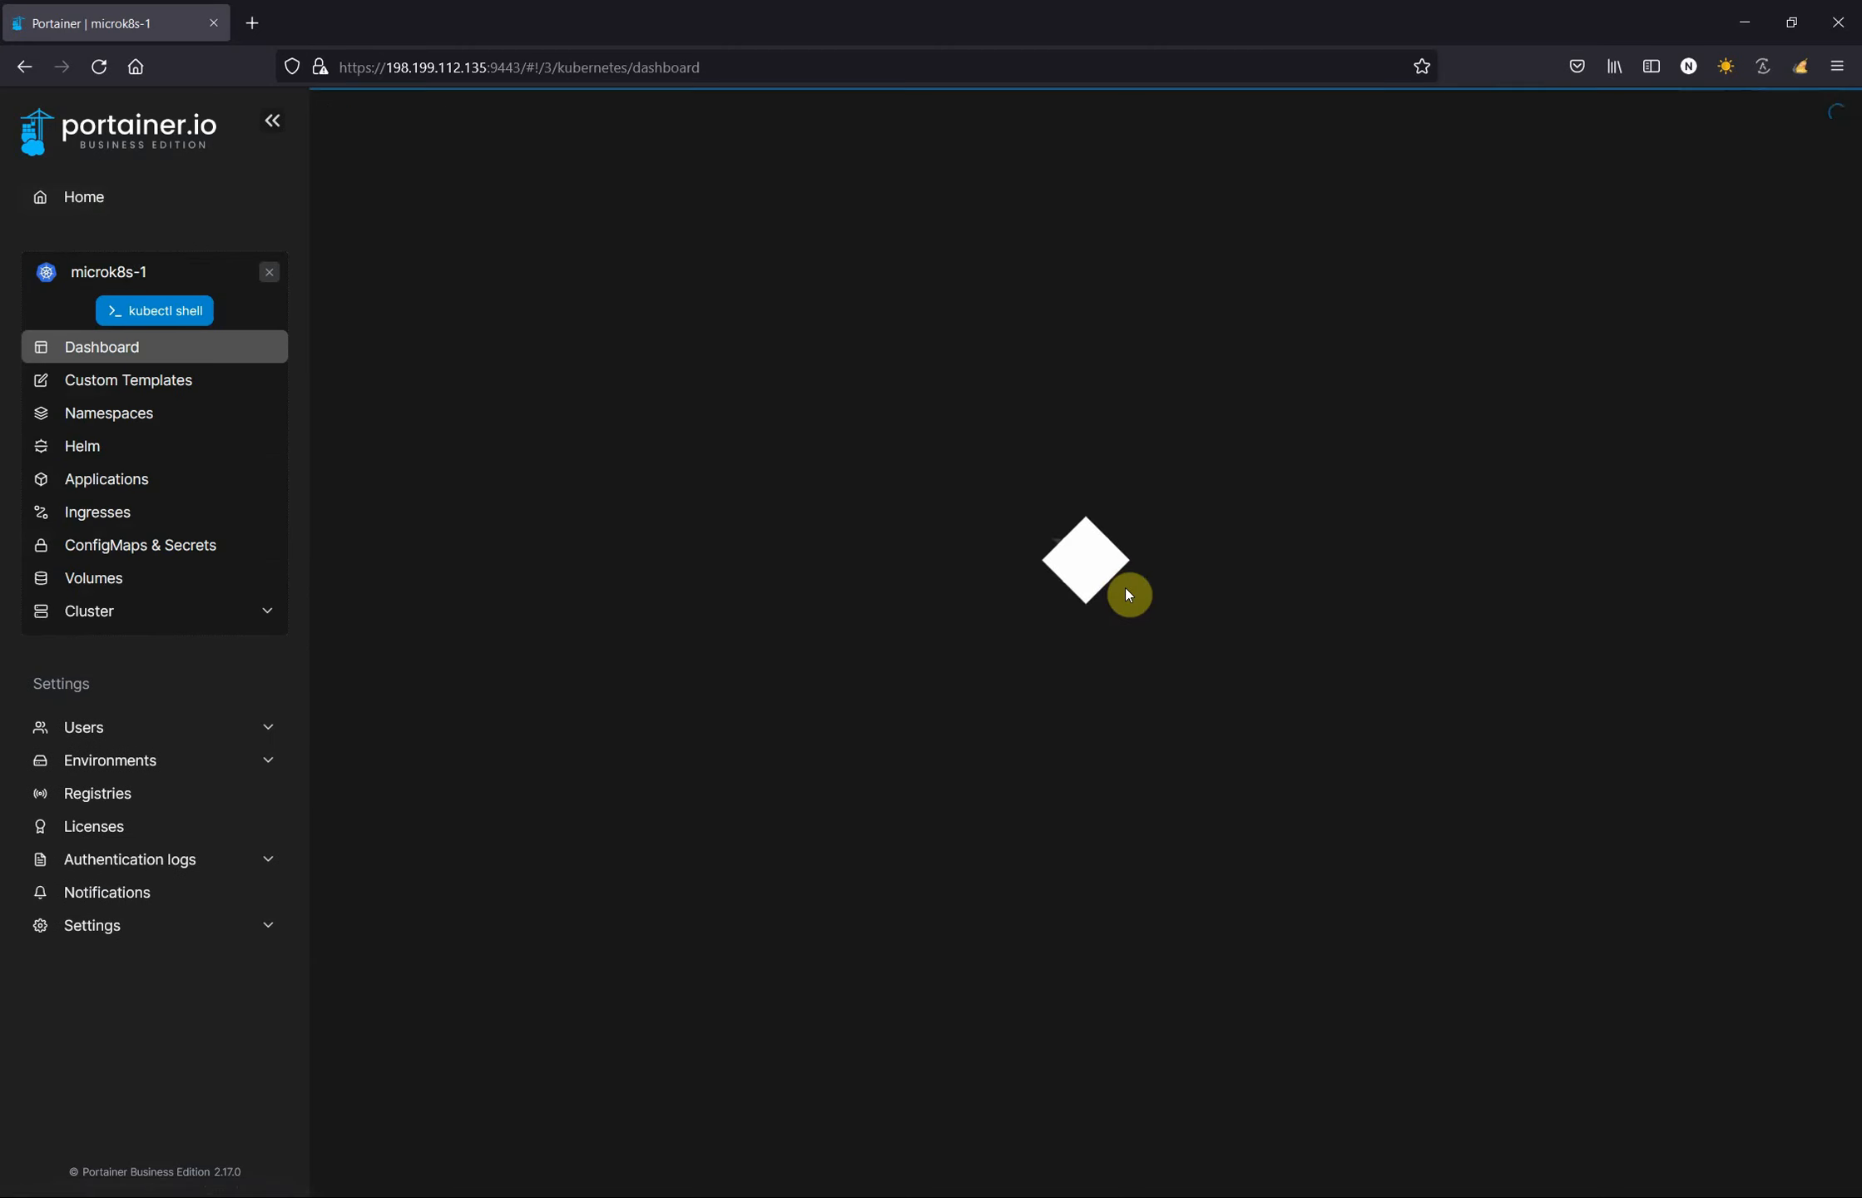
pyautogui.click(104, 617)
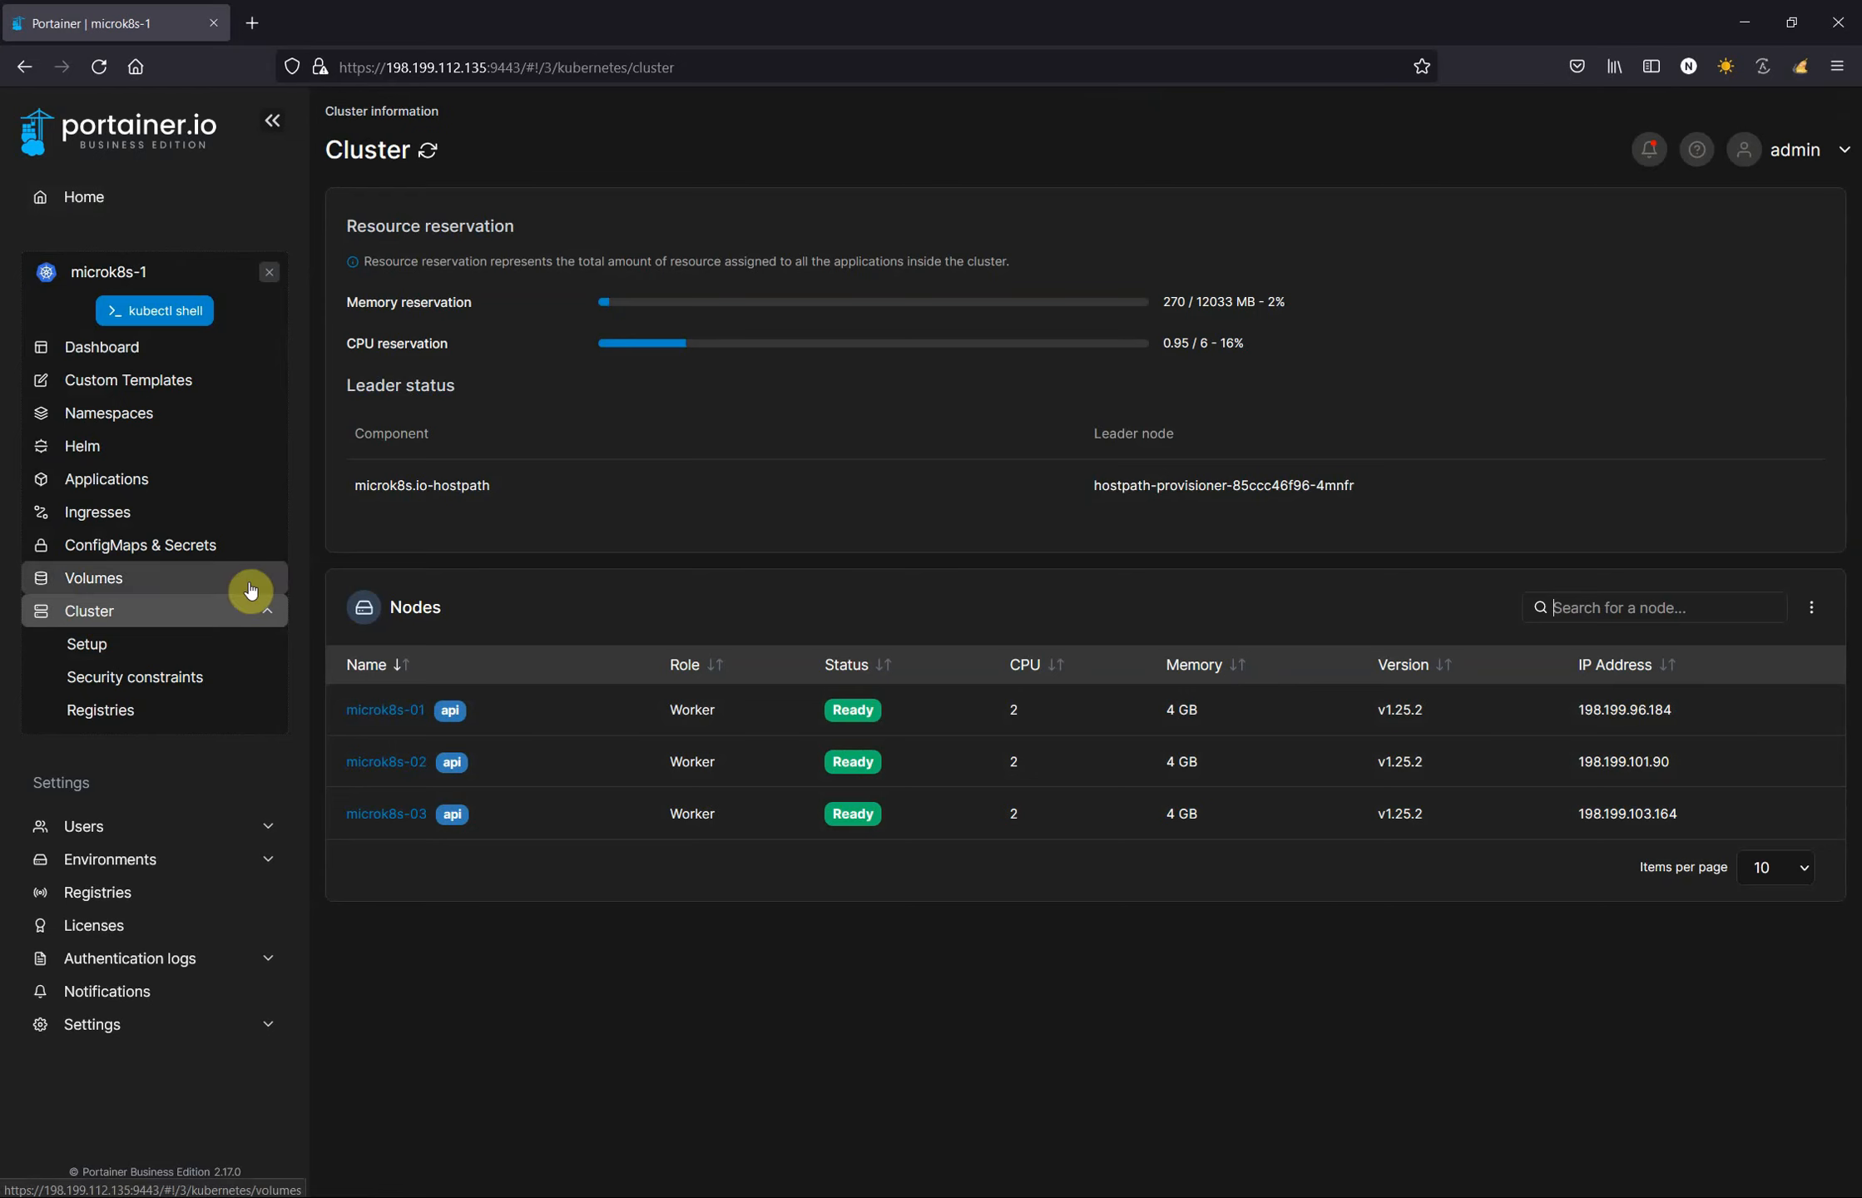
# - Enable features using the metrics API in the setup of the microk8s-1 cluster
pyautogui.click(88, 644)
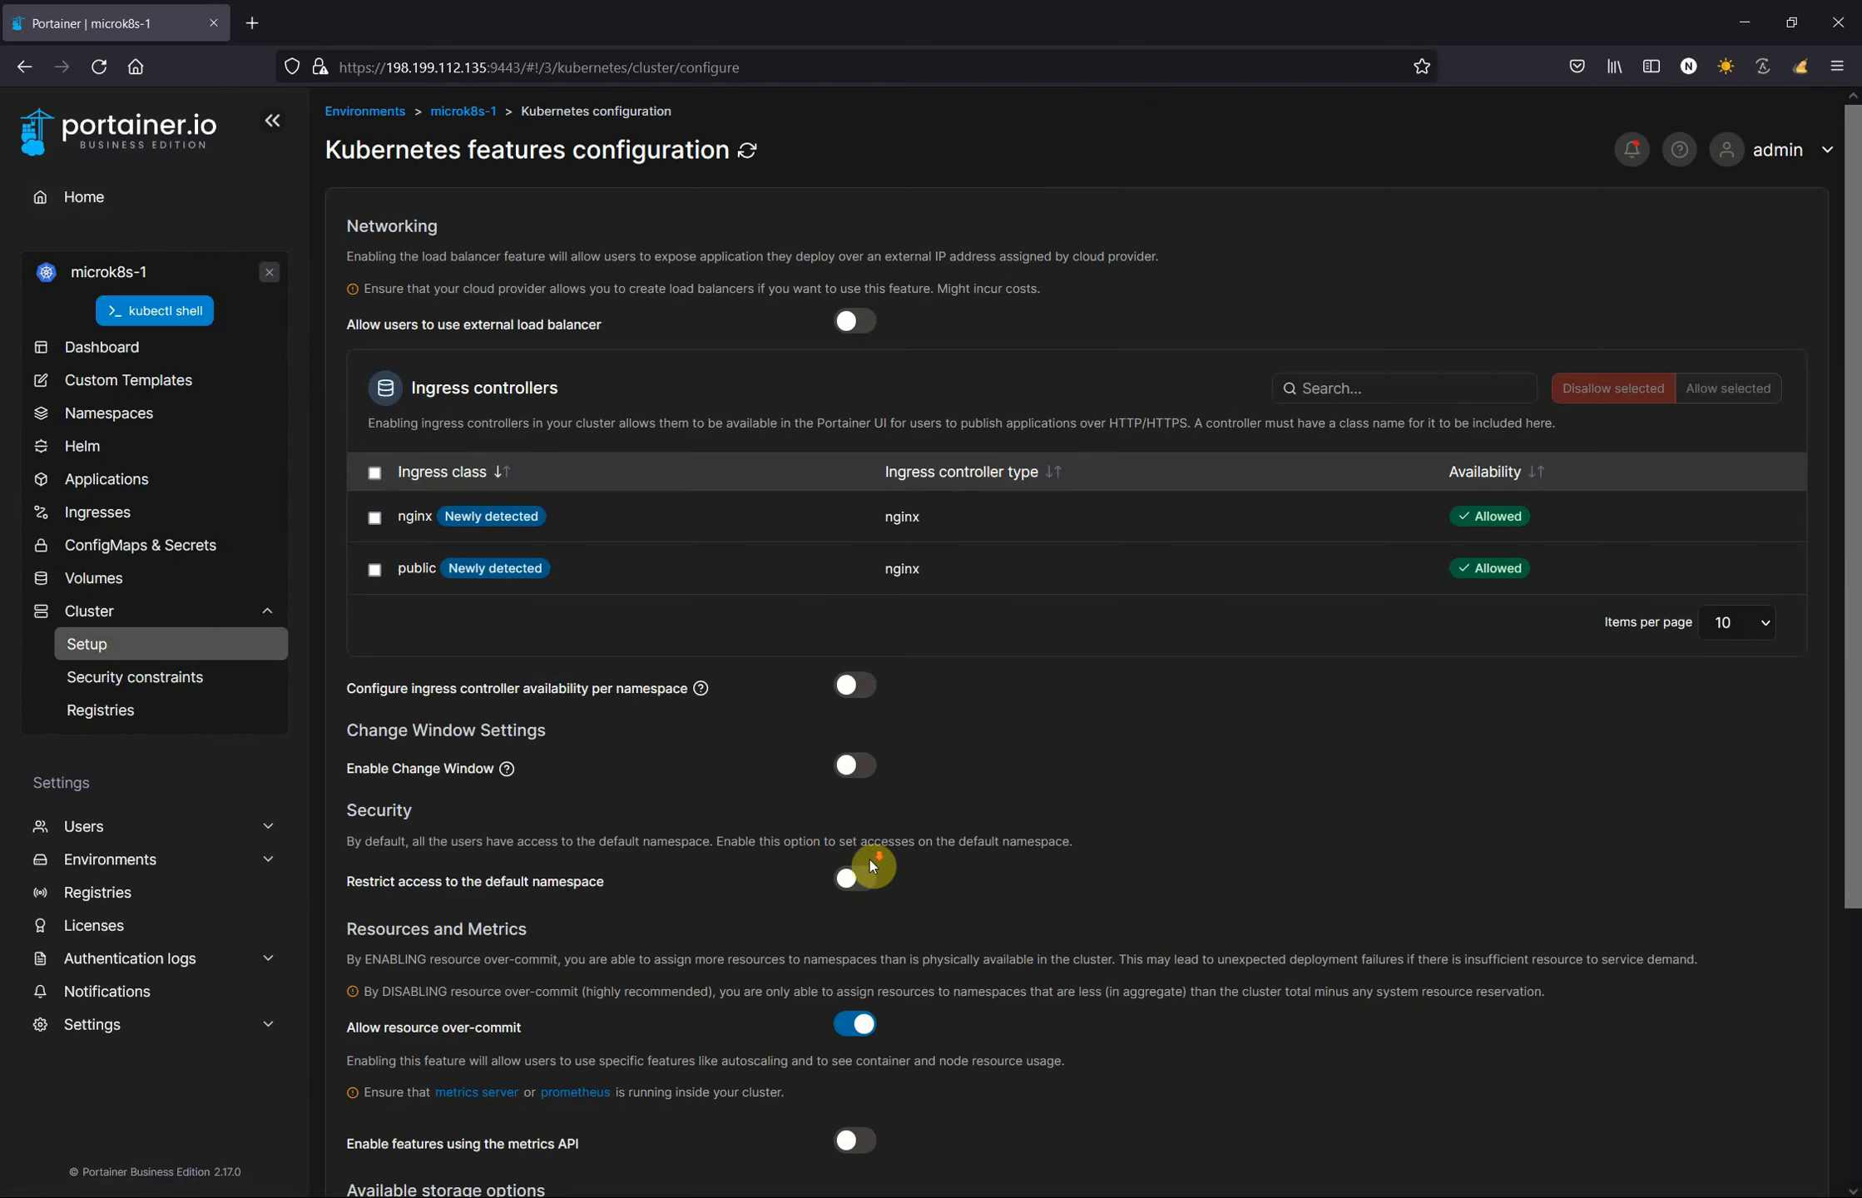
pyautogui.scroll(-4, 870, 861)
pyautogui.click(859, 668)
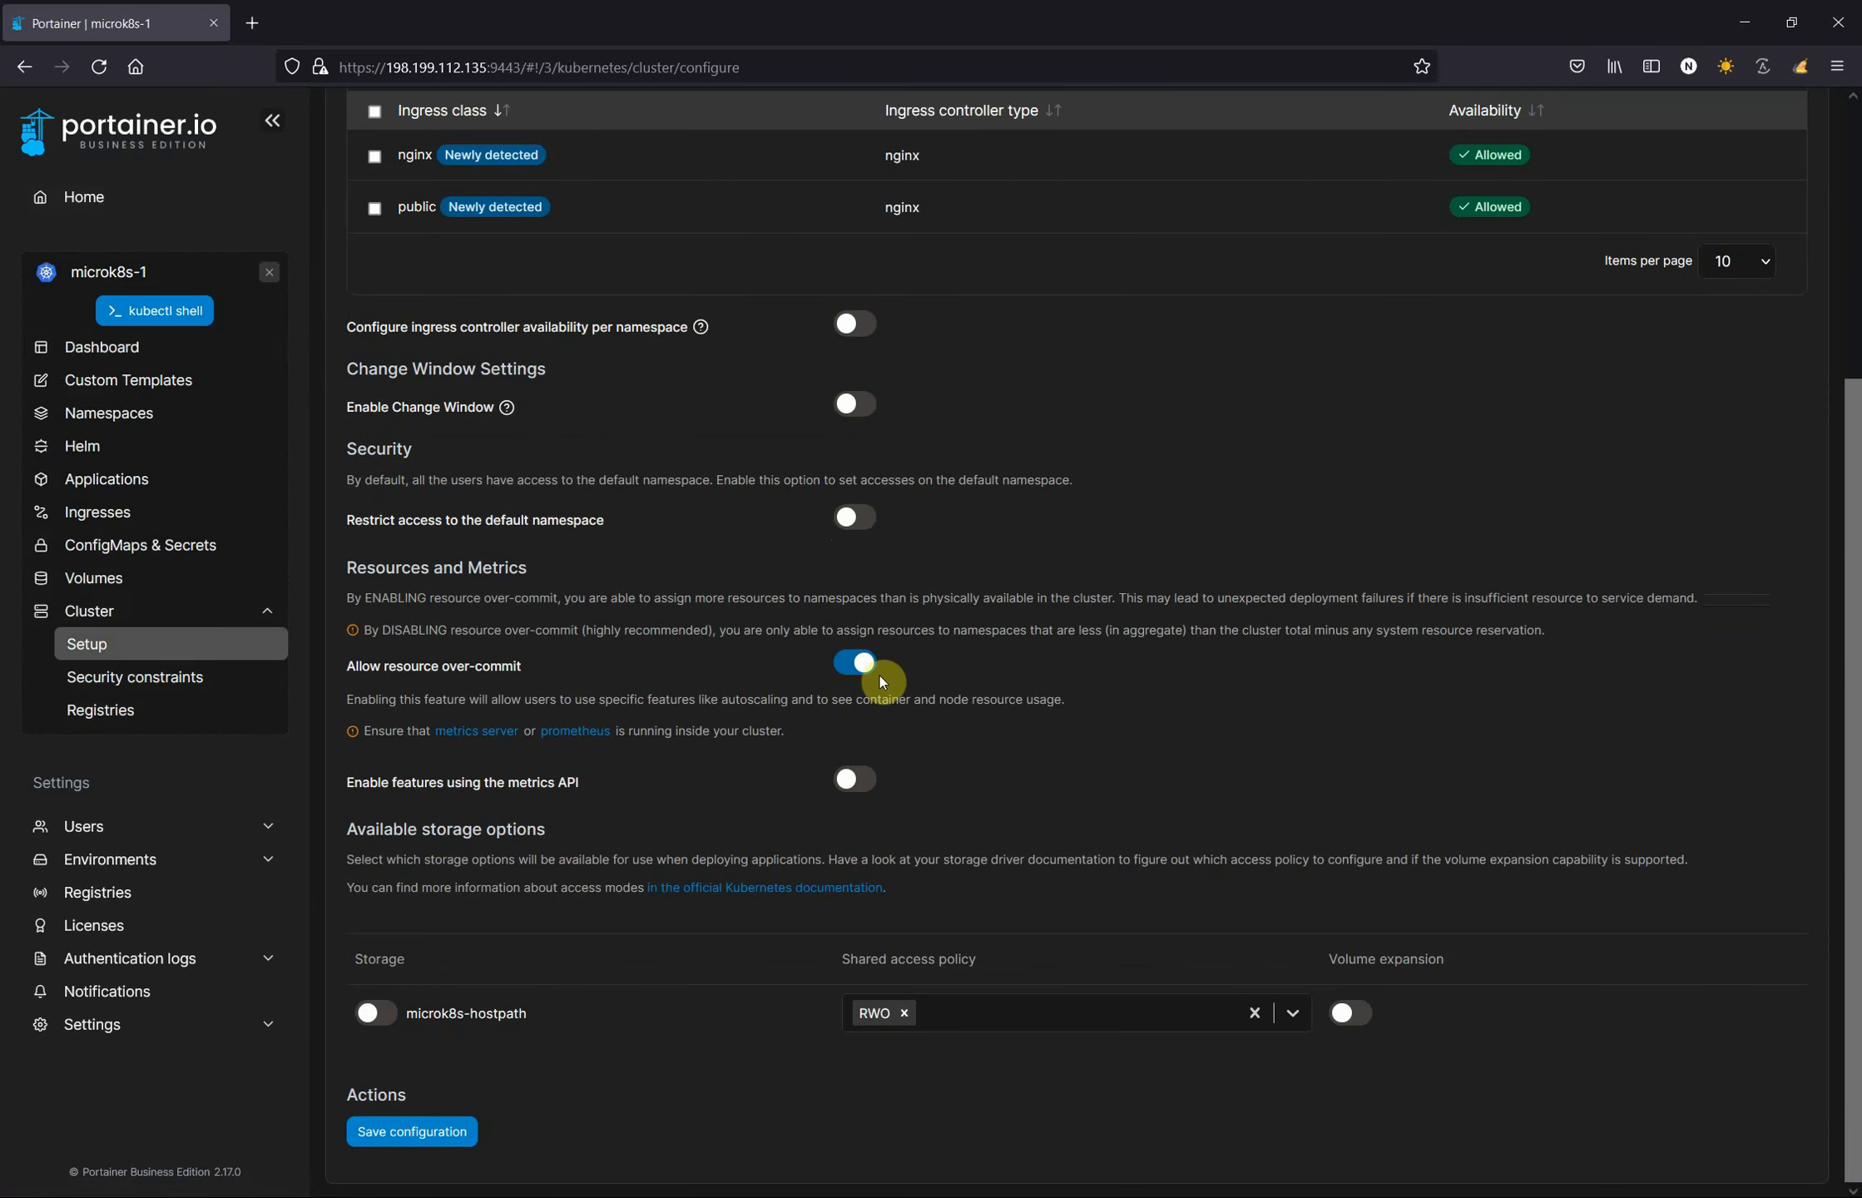
pyautogui.click(860, 782)
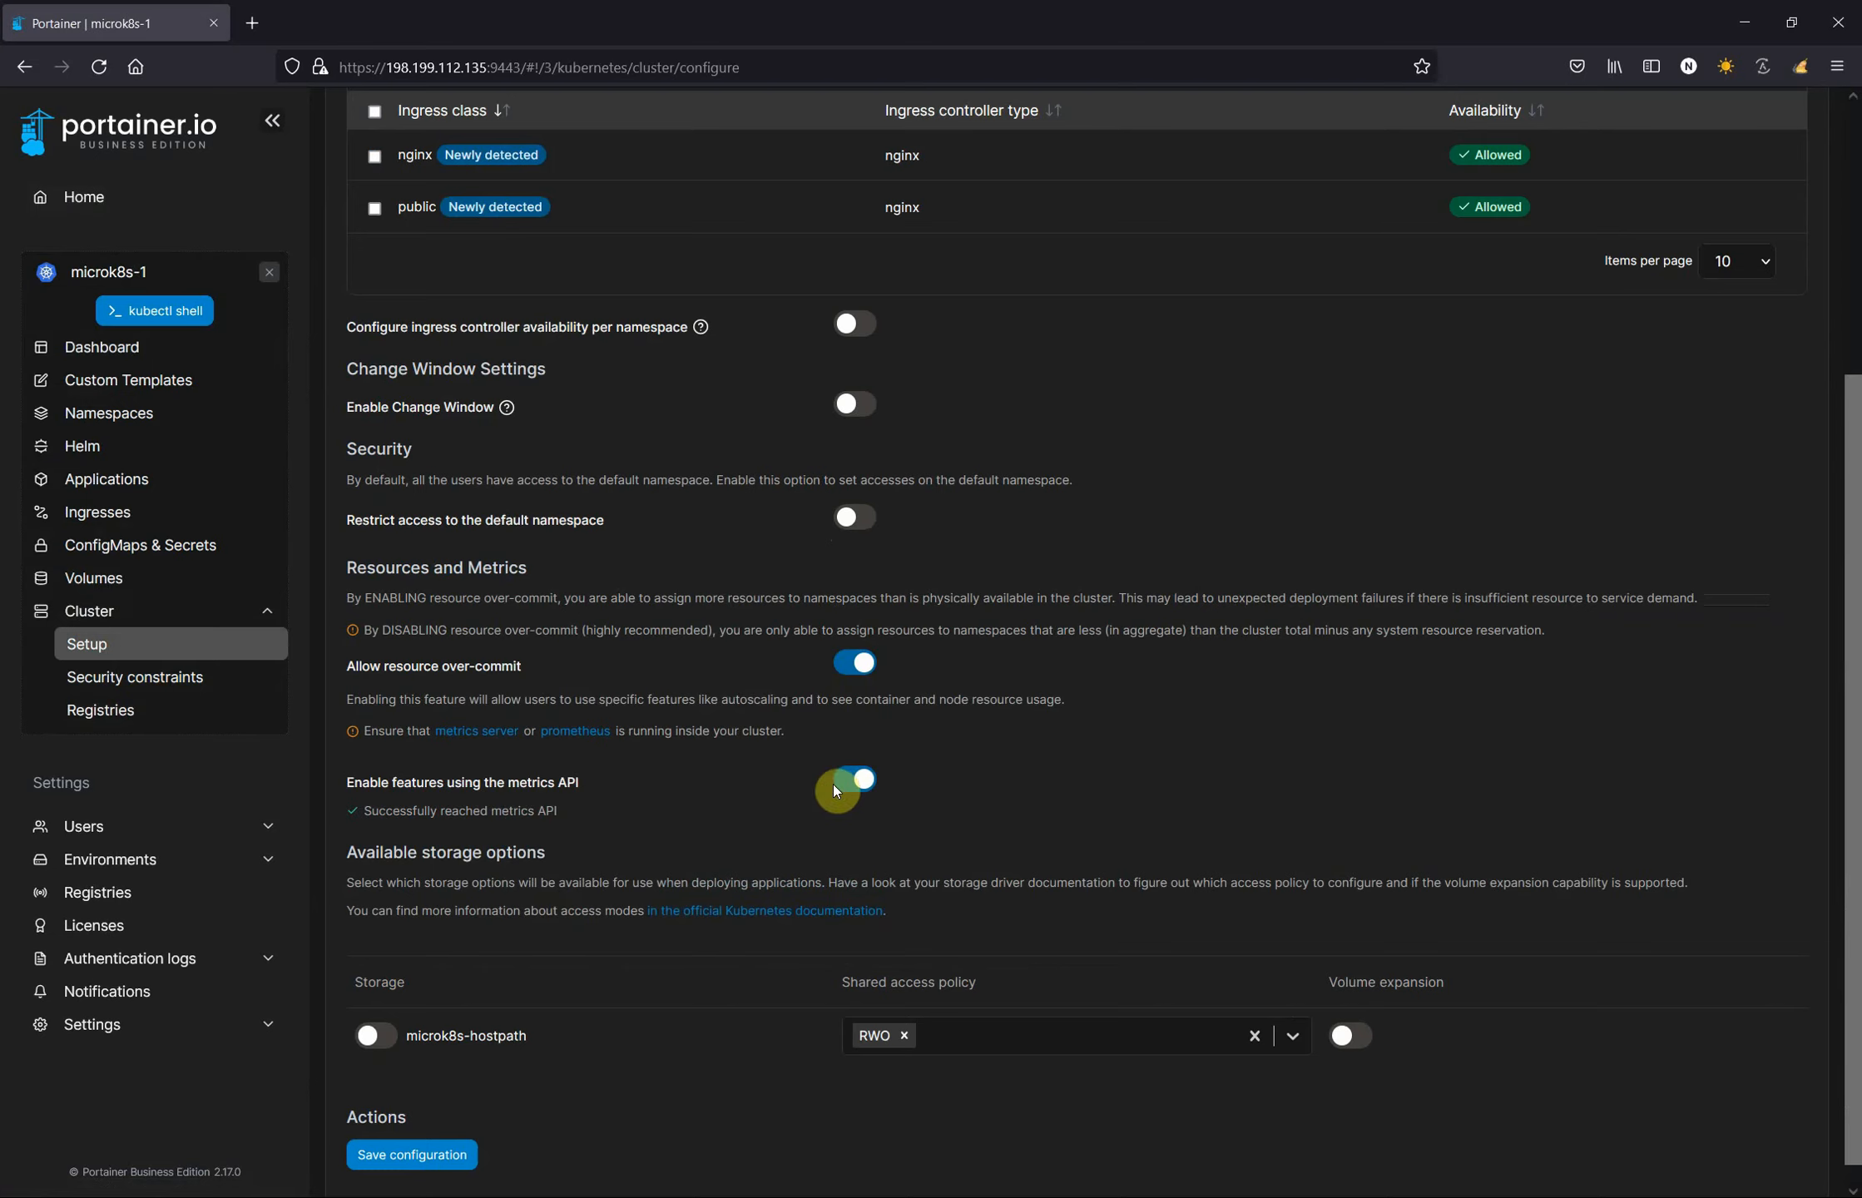
# - Review the ingress controllers, enable the microk8s-hostpath storage option, and save the cluster configuration
pyautogui.scroll(3, 566, 811)
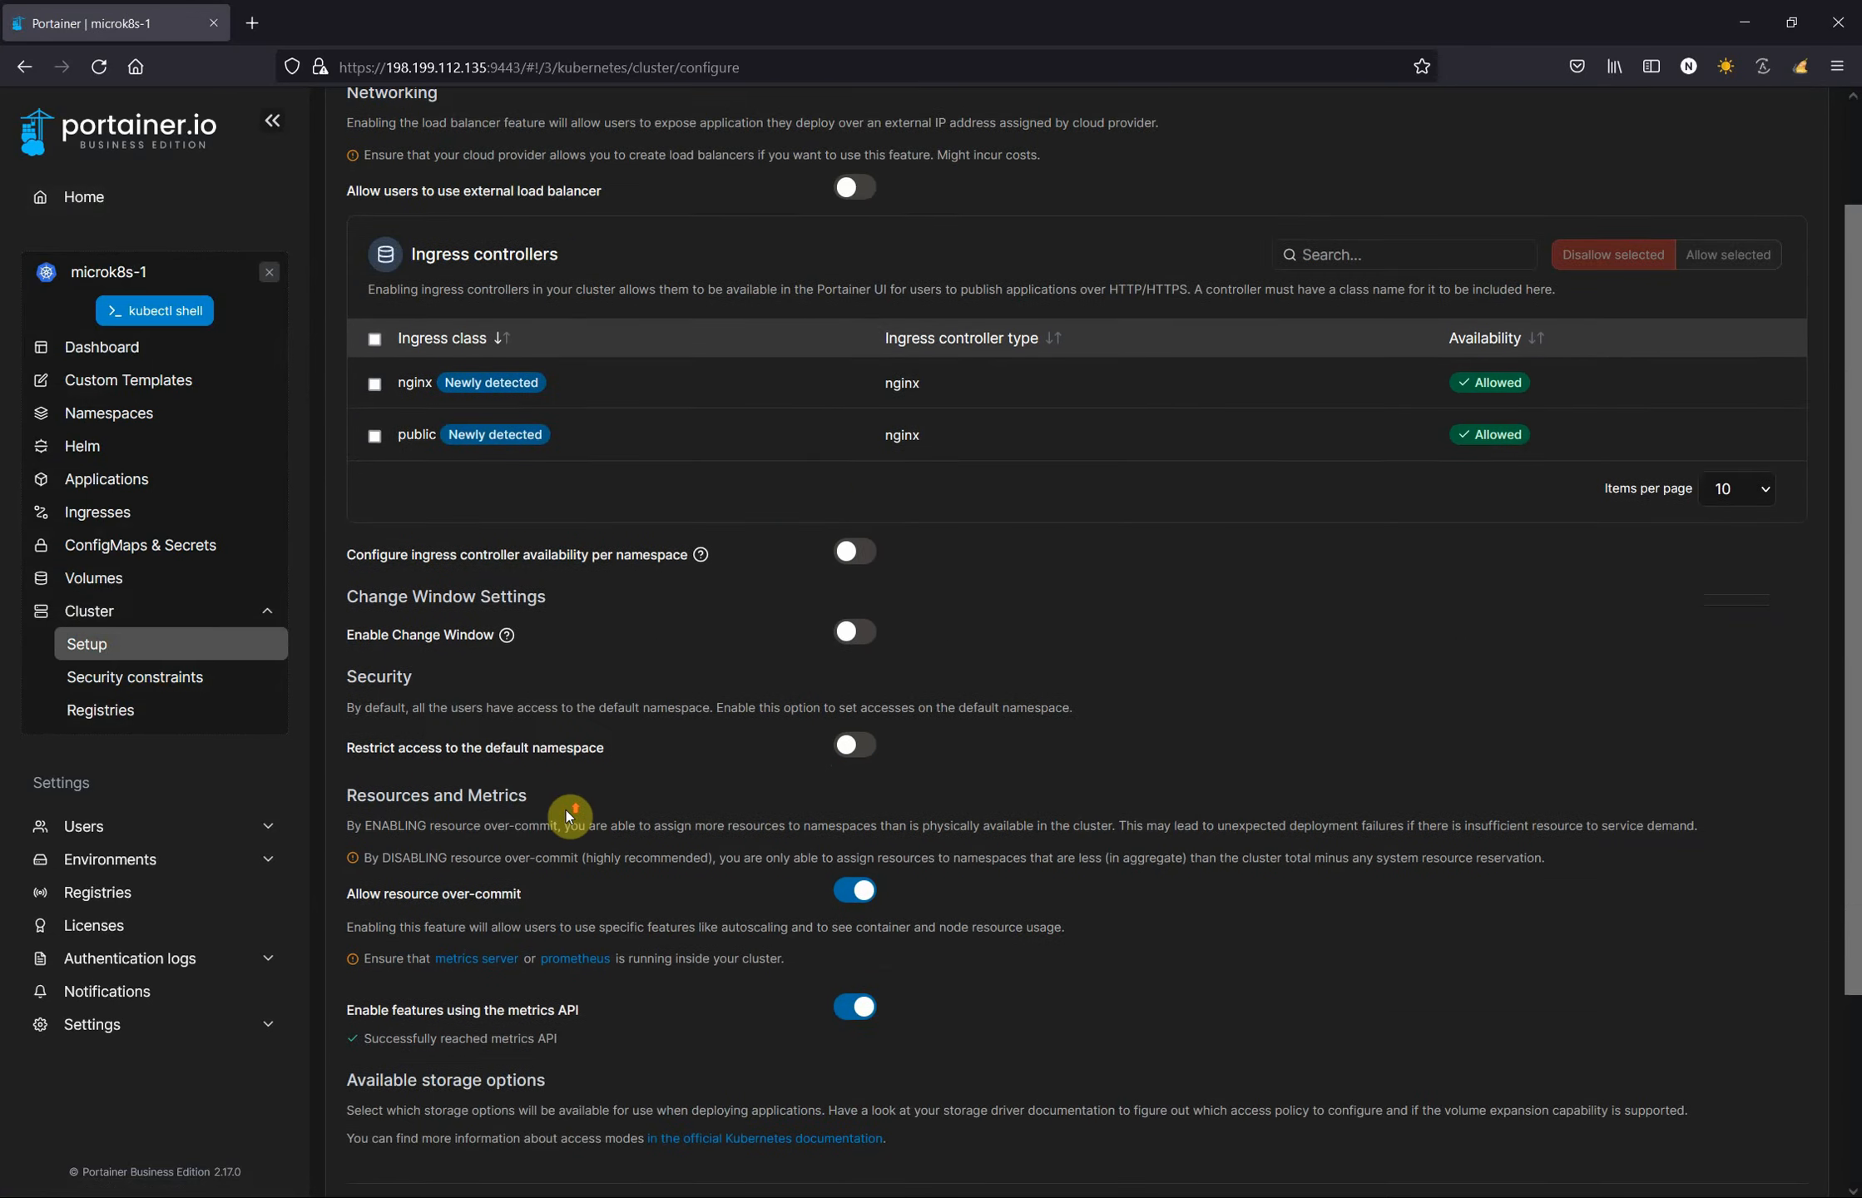
pyautogui.scroll(2, 565, 811)
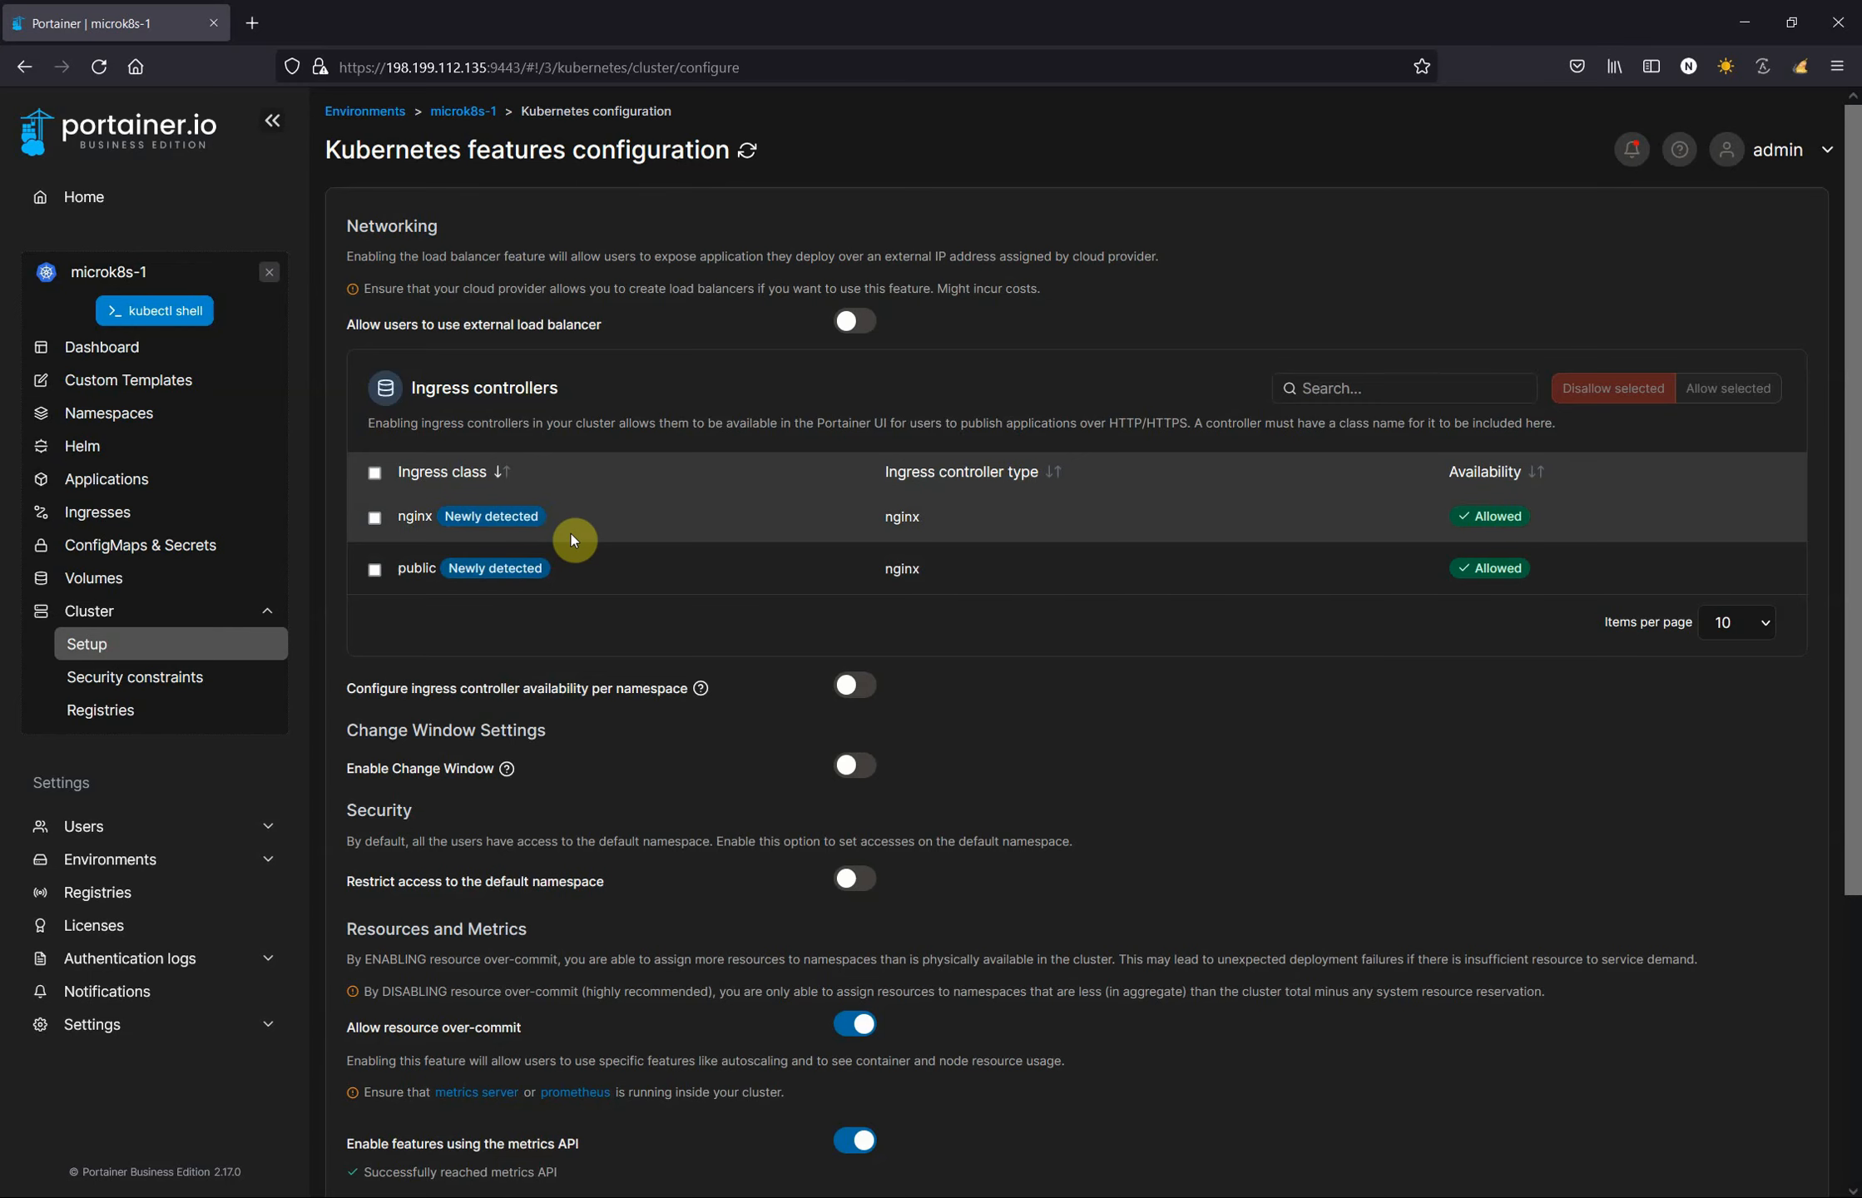
pyautogui.scroll(-5, 571, 529)
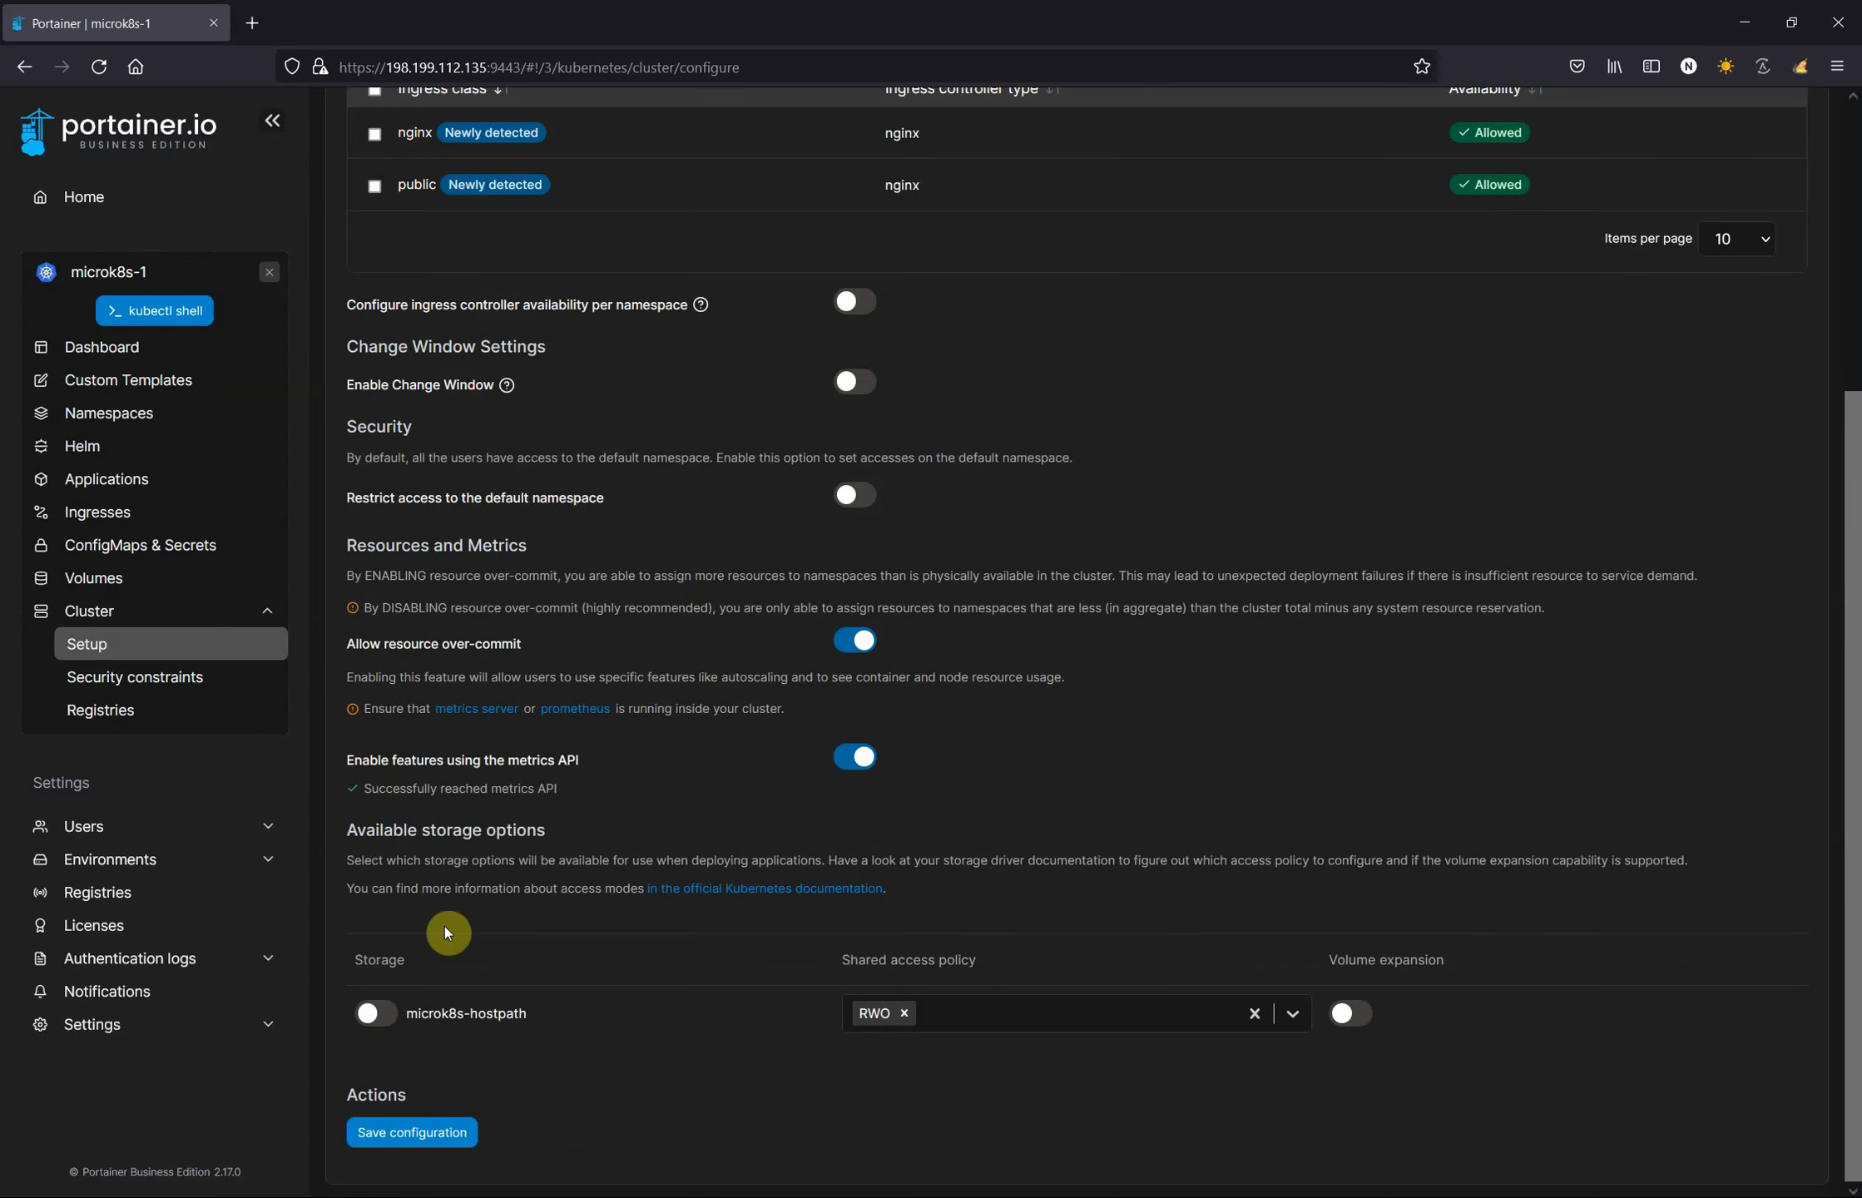
pyautogui.click(386, 1005)
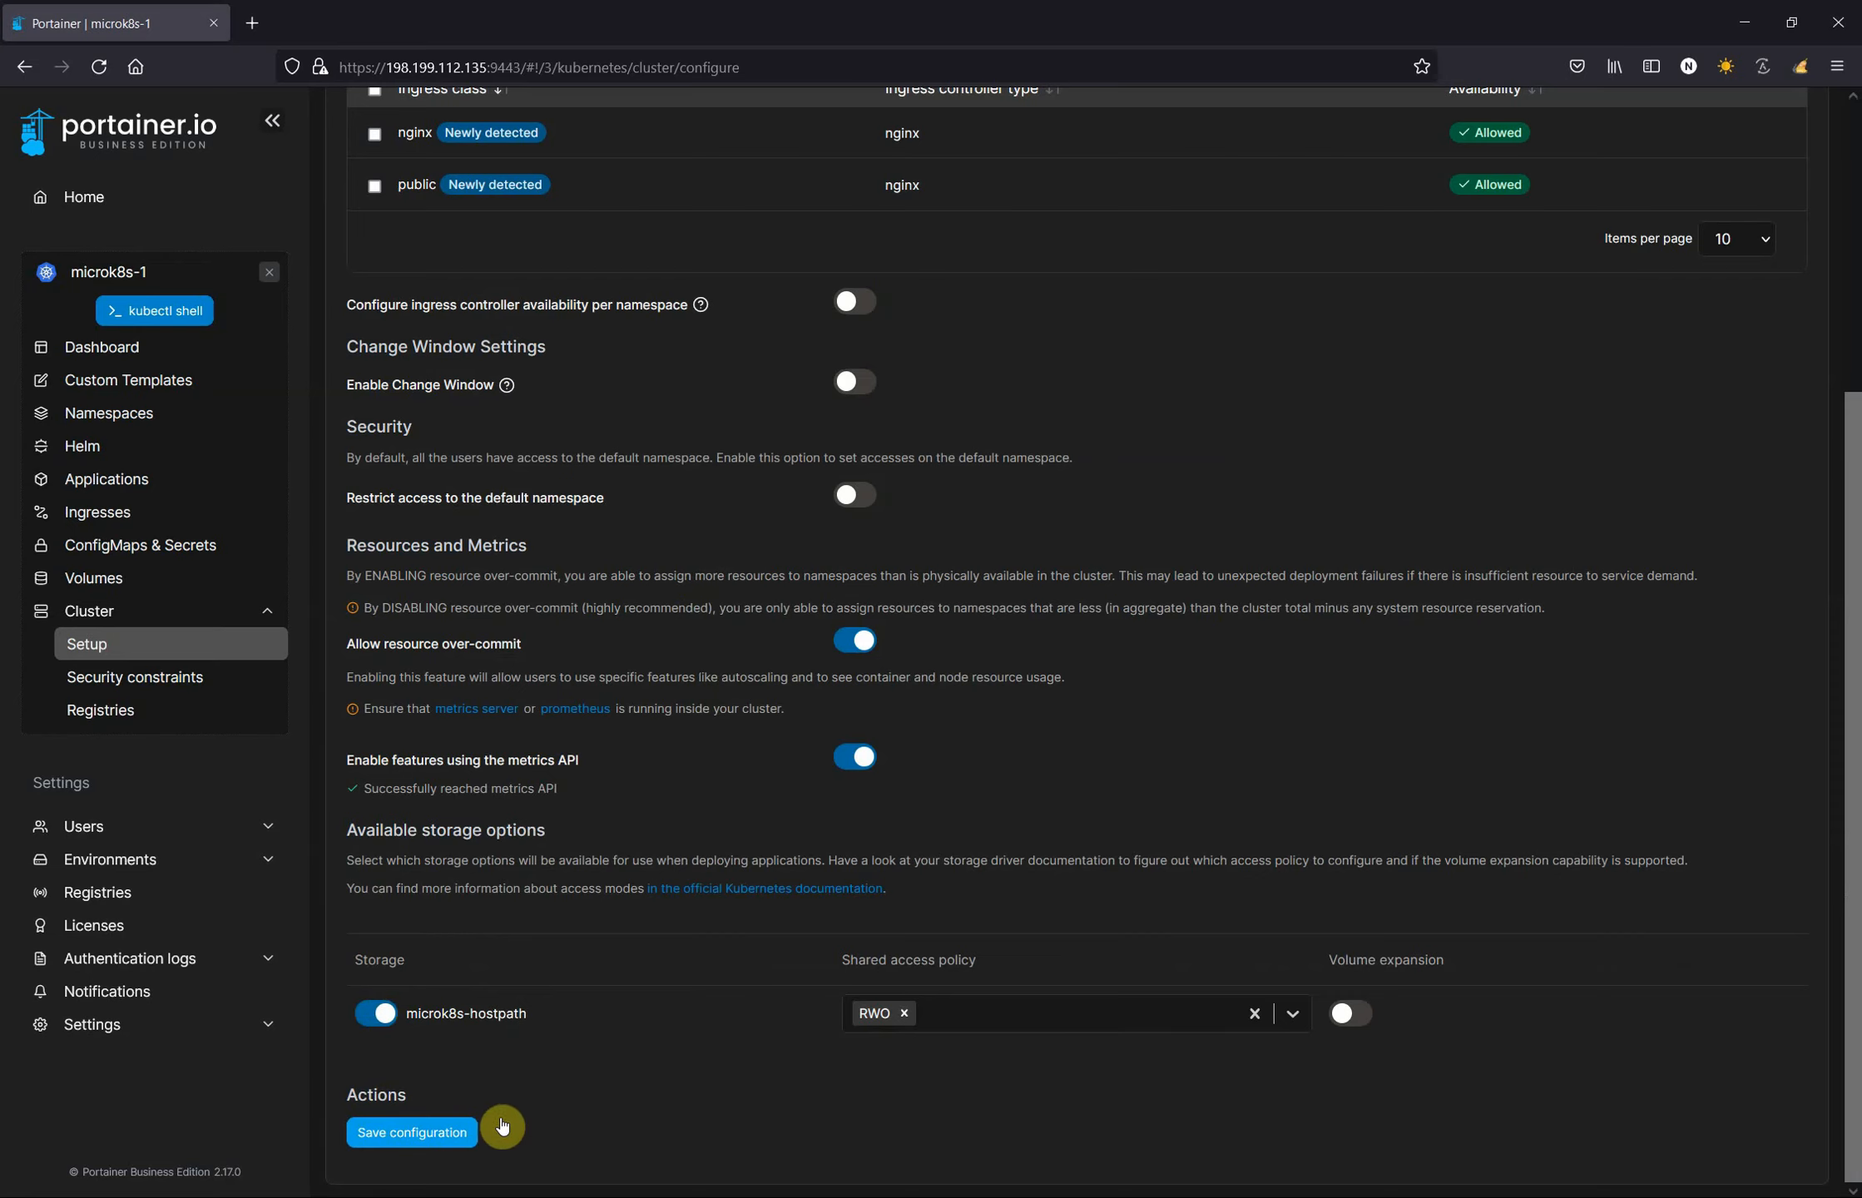
pyautogui.click(420, 1139)
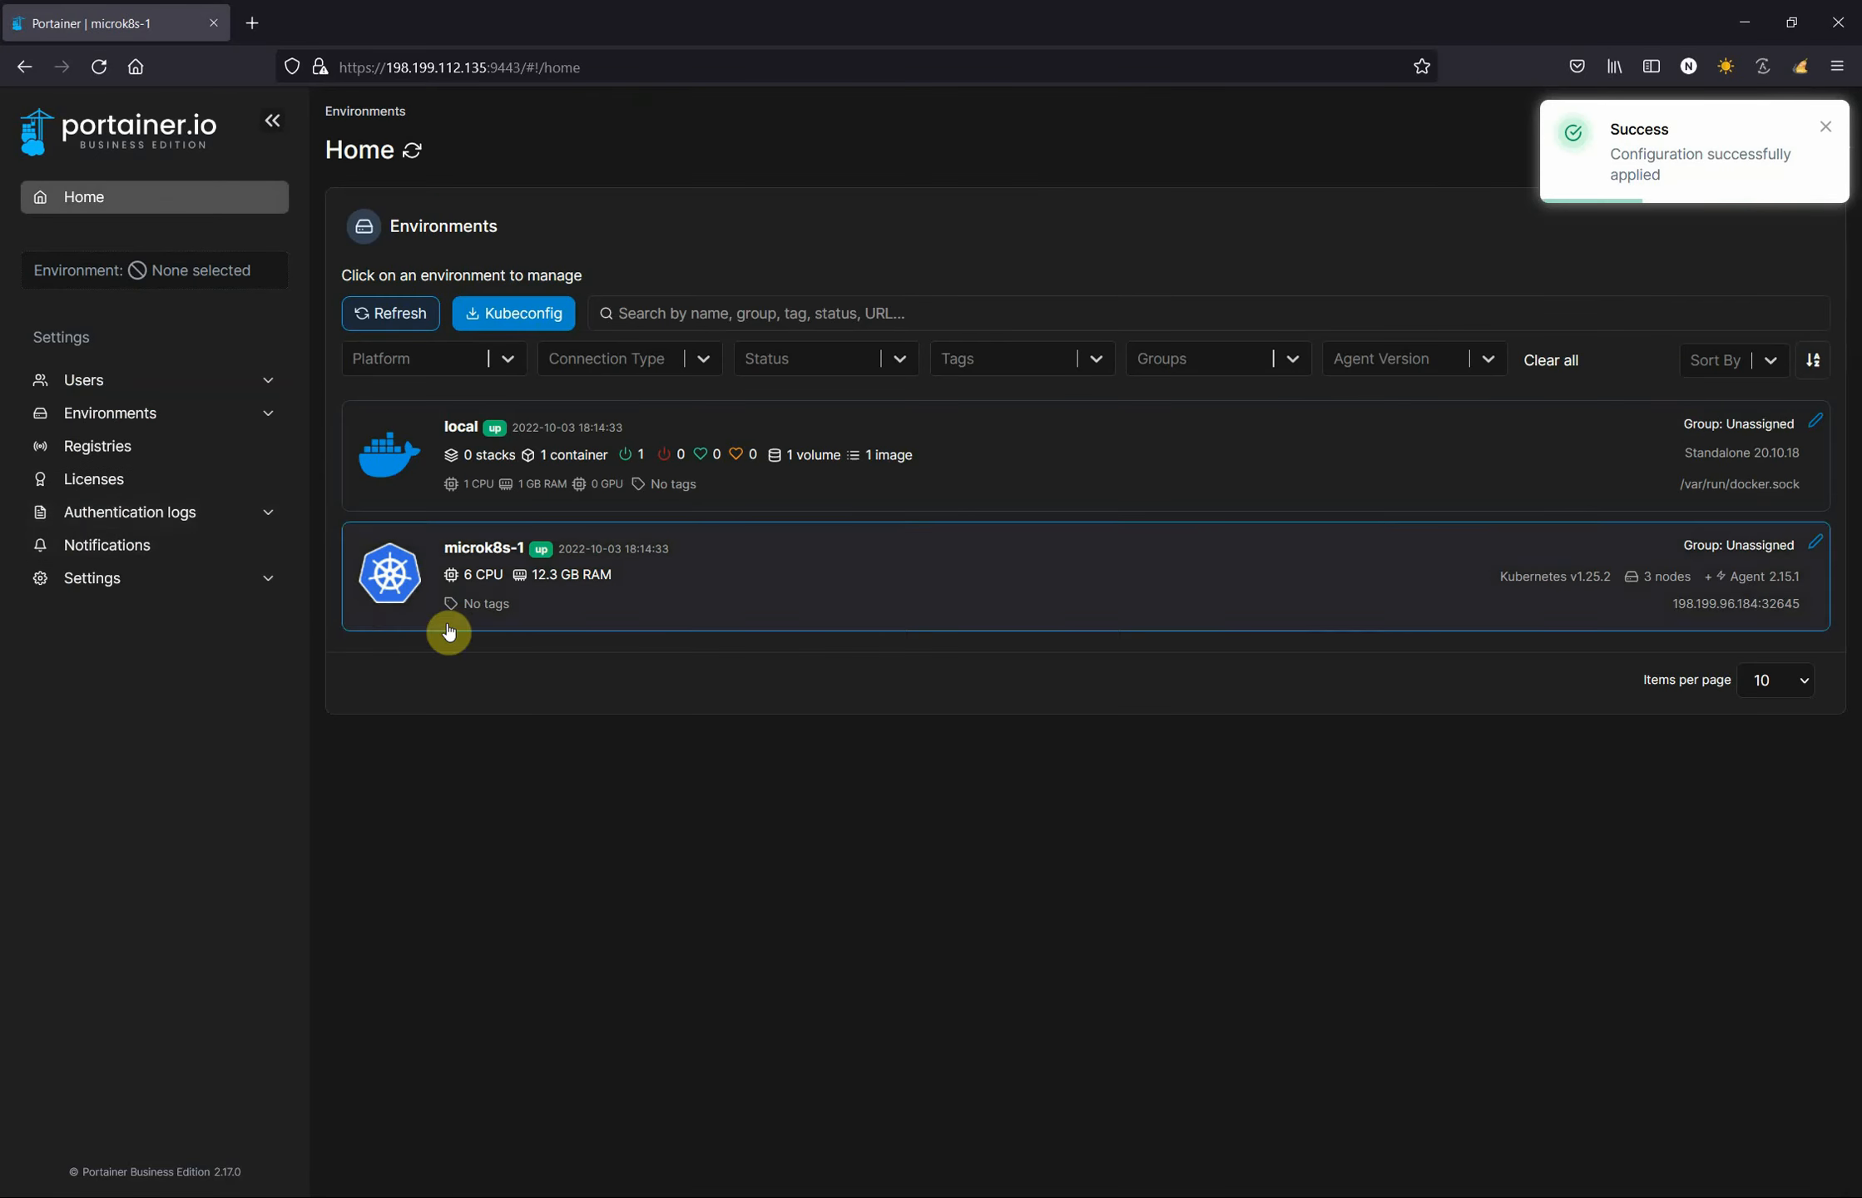
# - View the KaaS details of the microk8s-1 environment and leave them without making changes
pyautogui.click(83, 413)
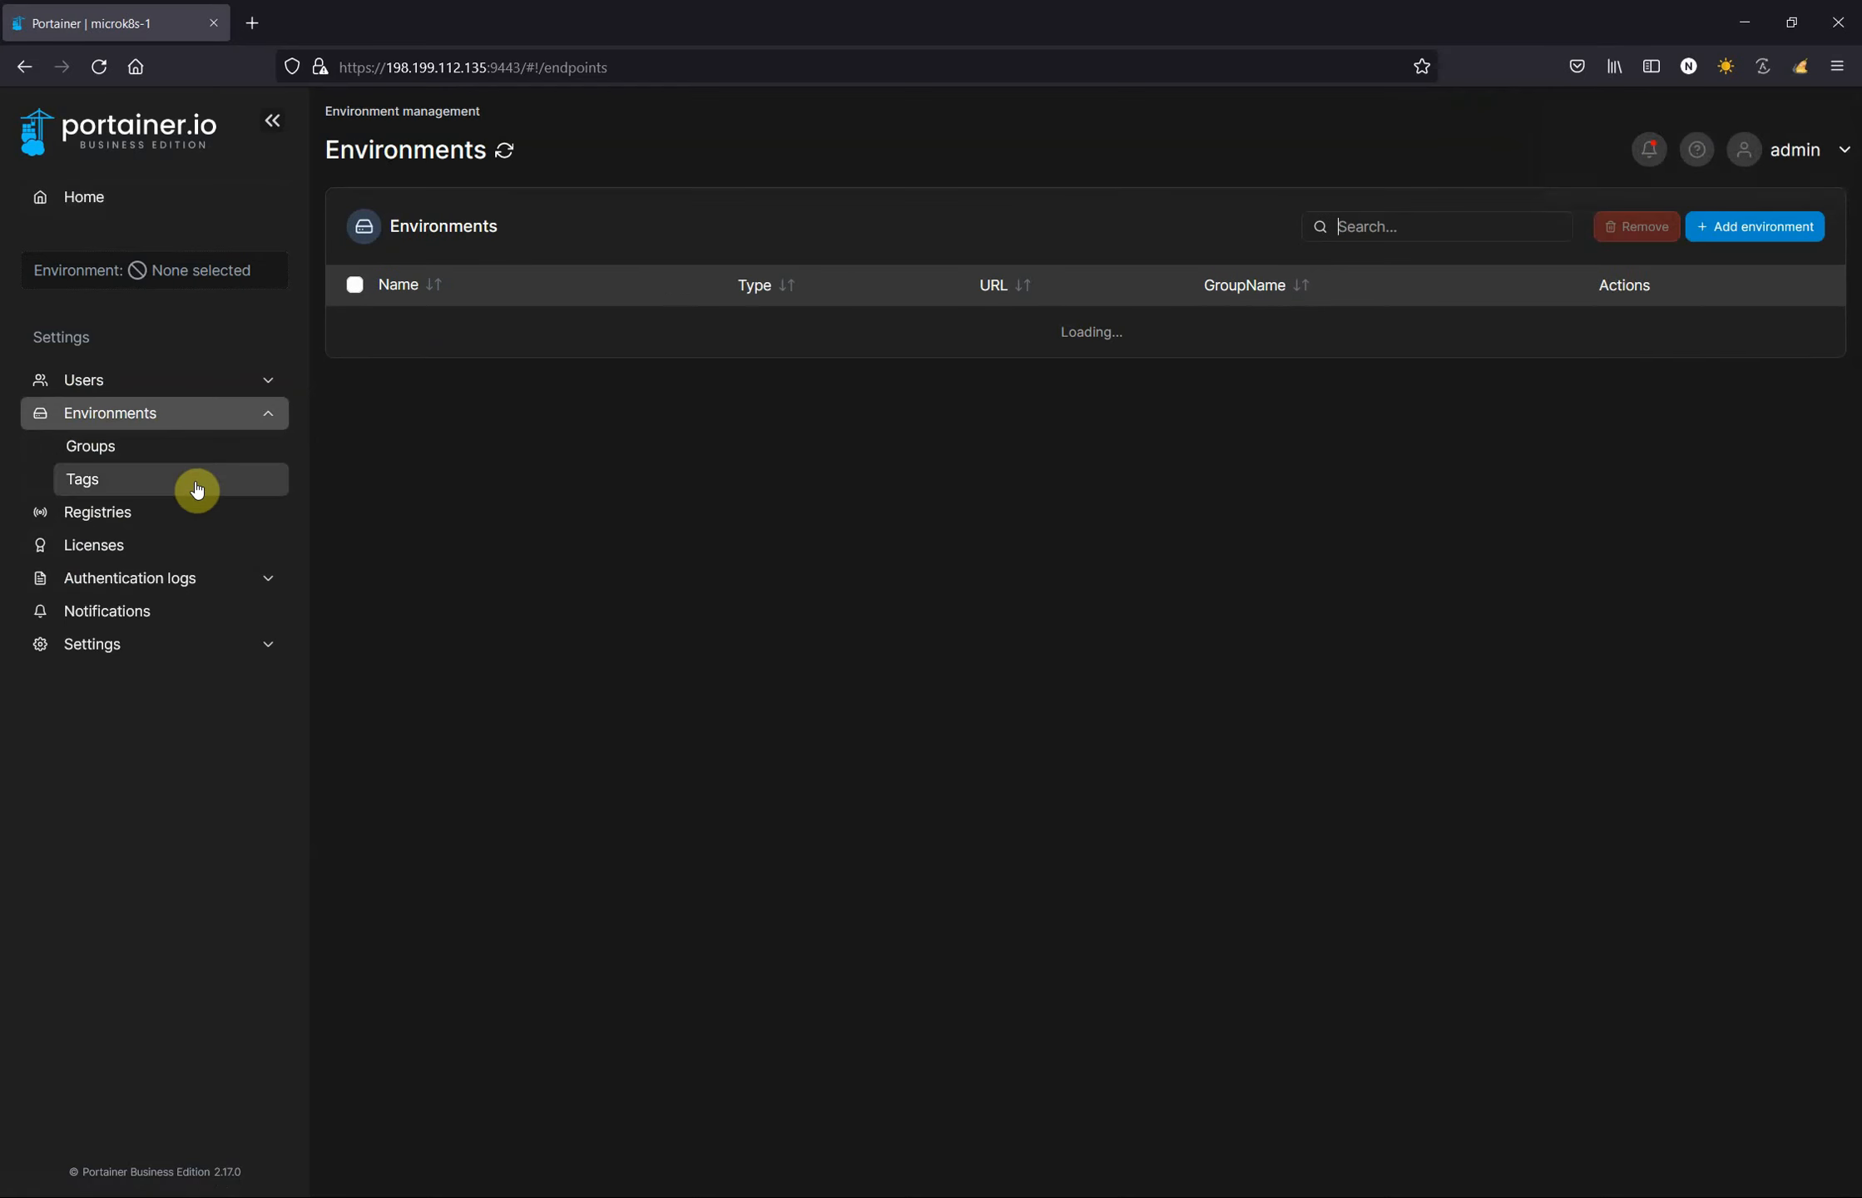
pyautogui.click(397, 388)
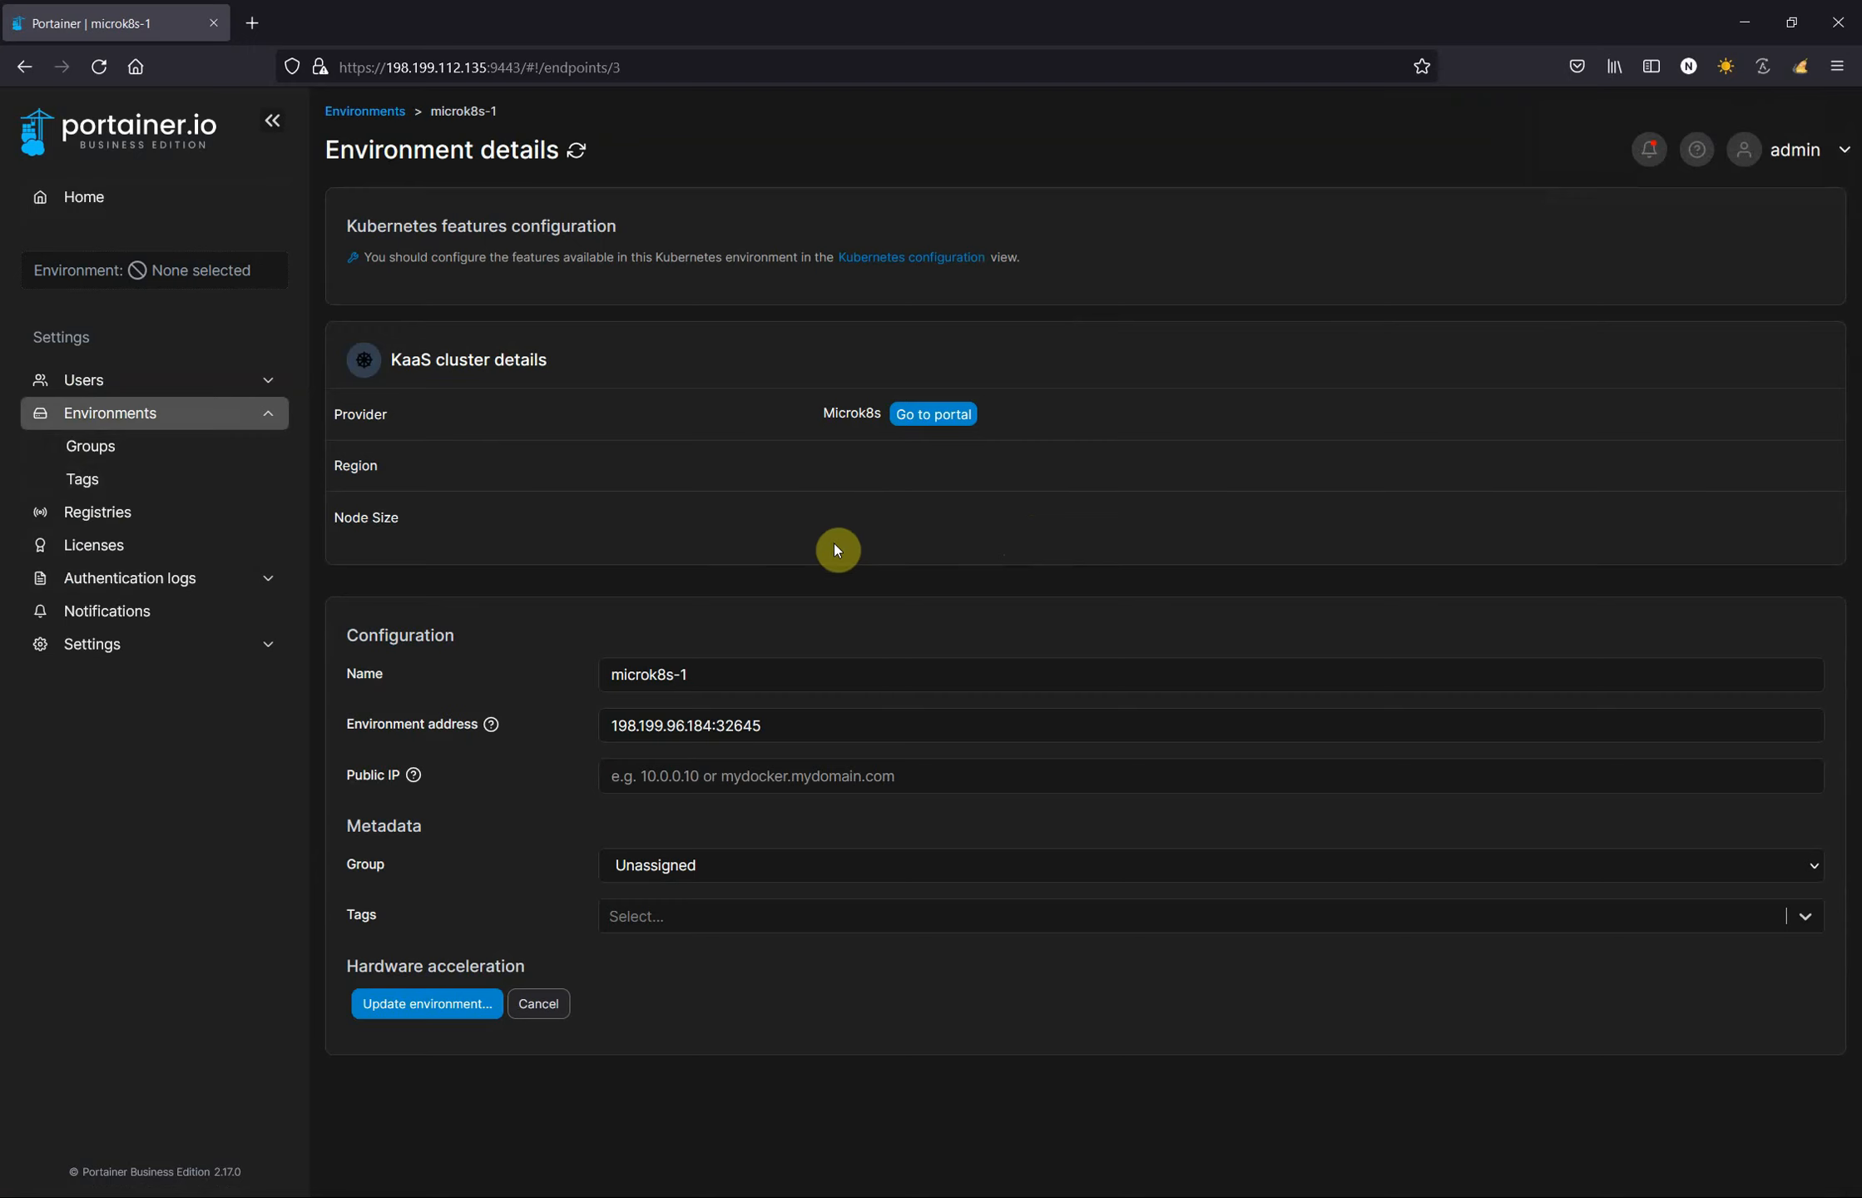
pyautogui.click(534, 1001)
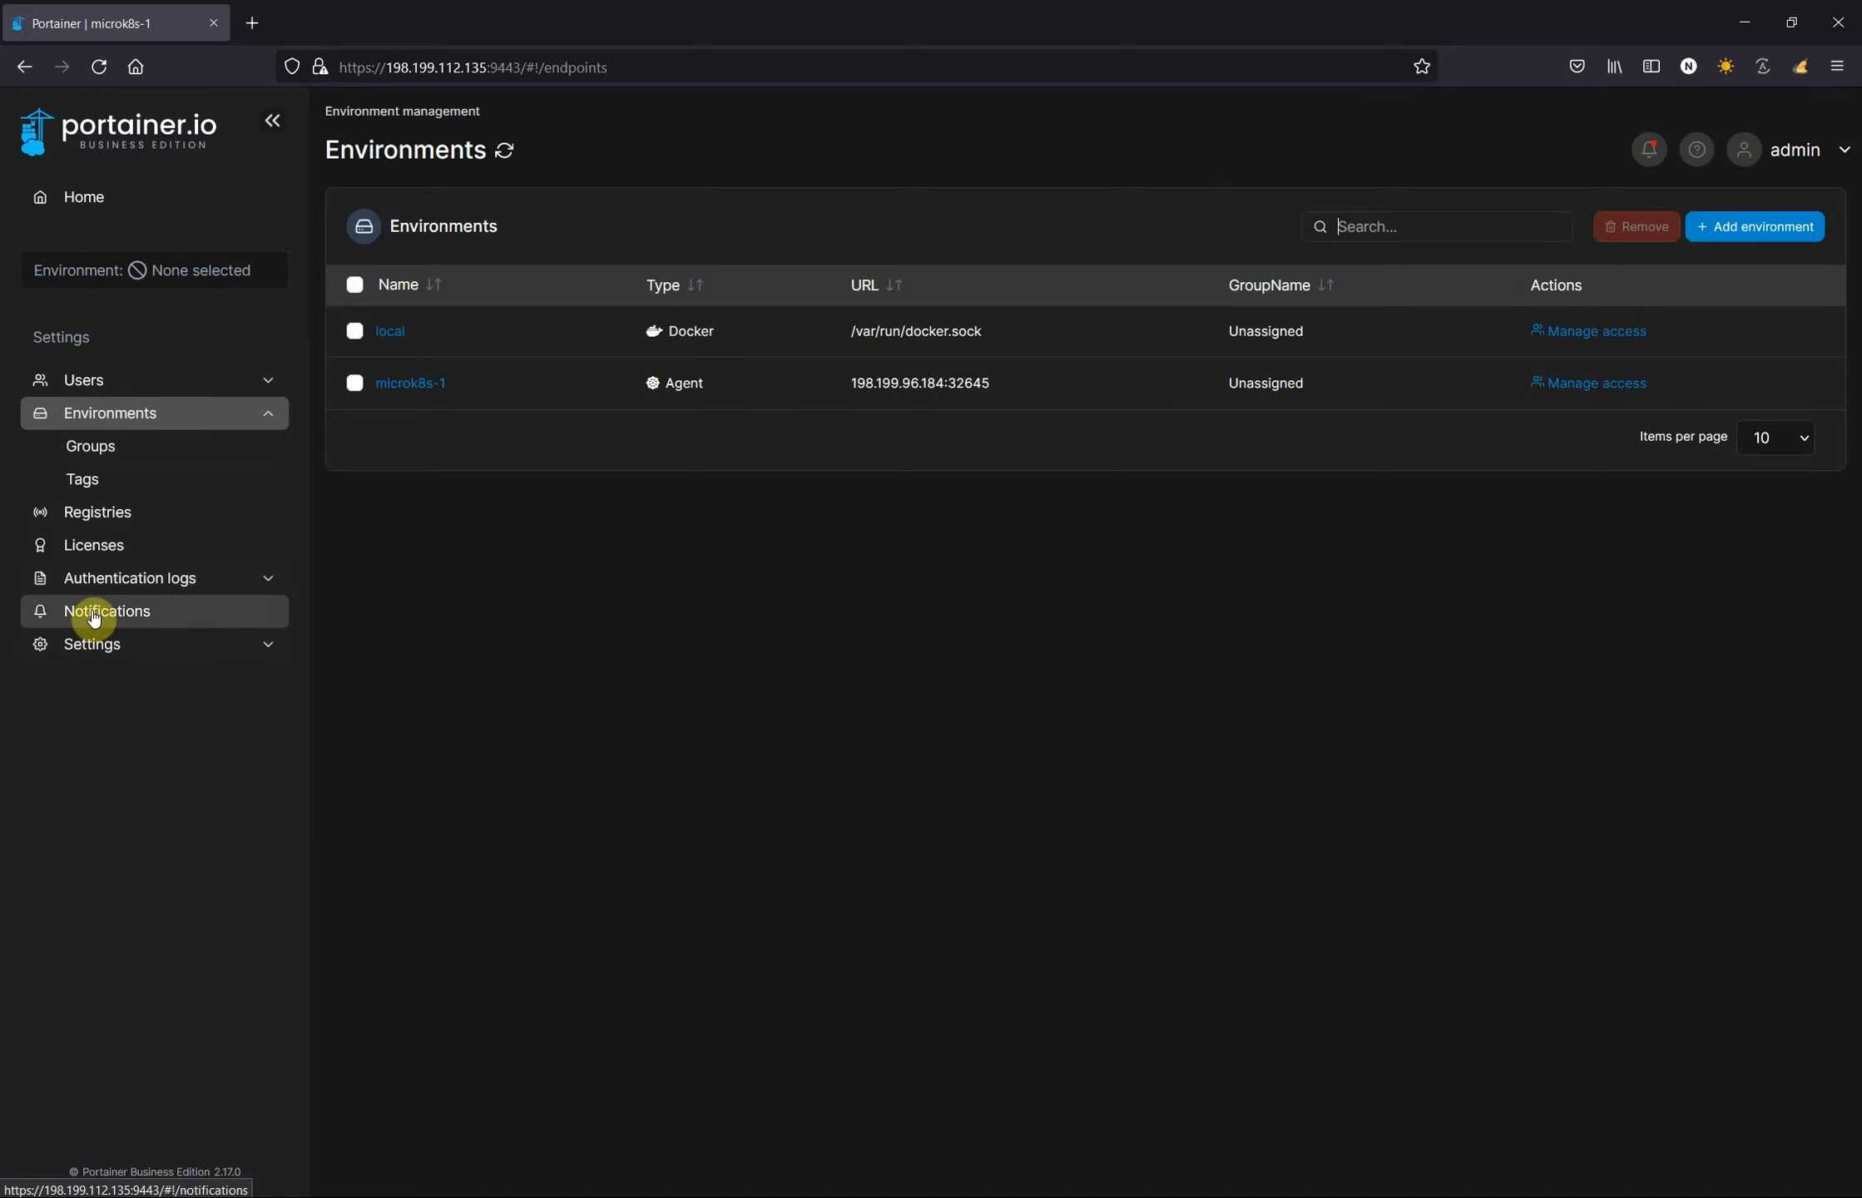
# - Start new Microk8s cloud credentials named nonroot with the SSH username portainer
pyautogui.click(92, 643)
pyautogui.click(90, 644)
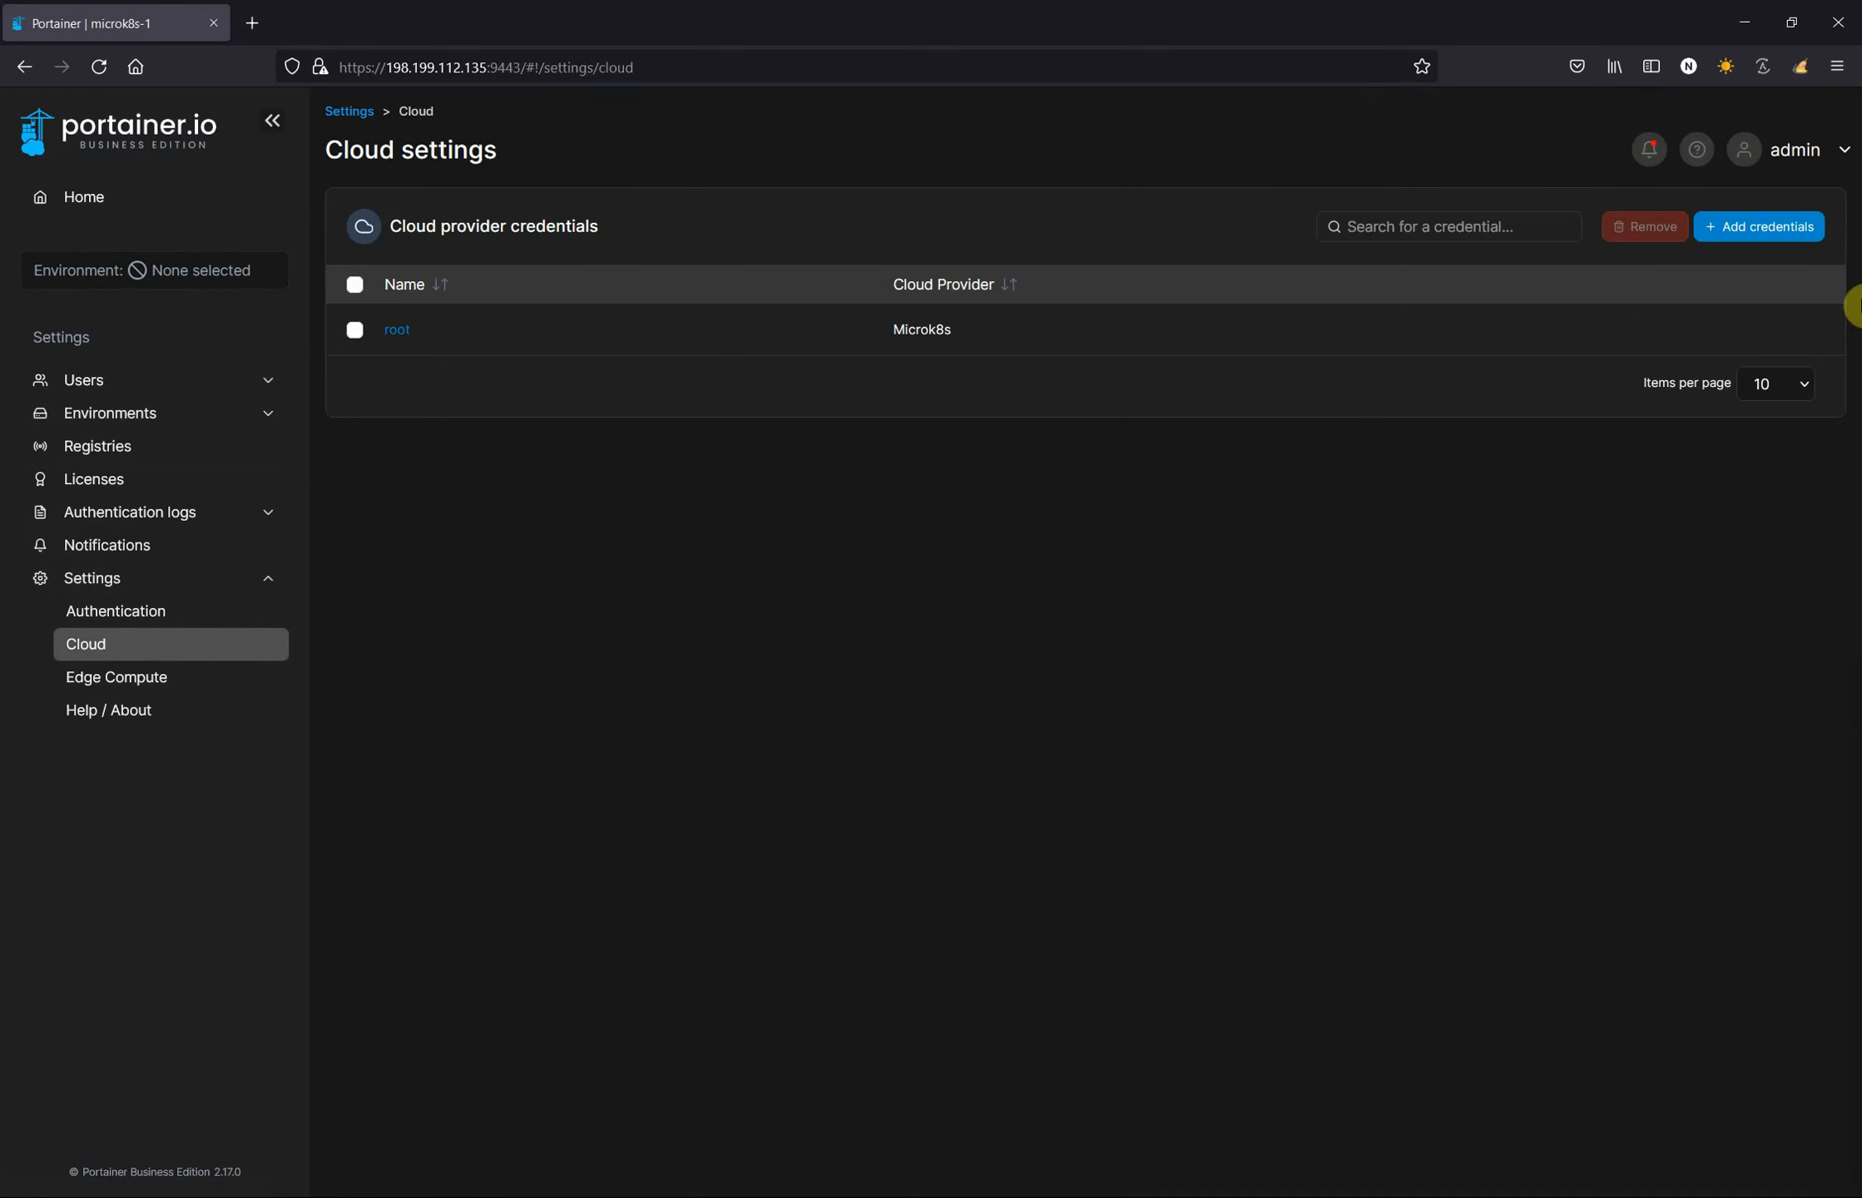
pyautogui.click(1754, 228)
pyautogui.click(1655, 356)
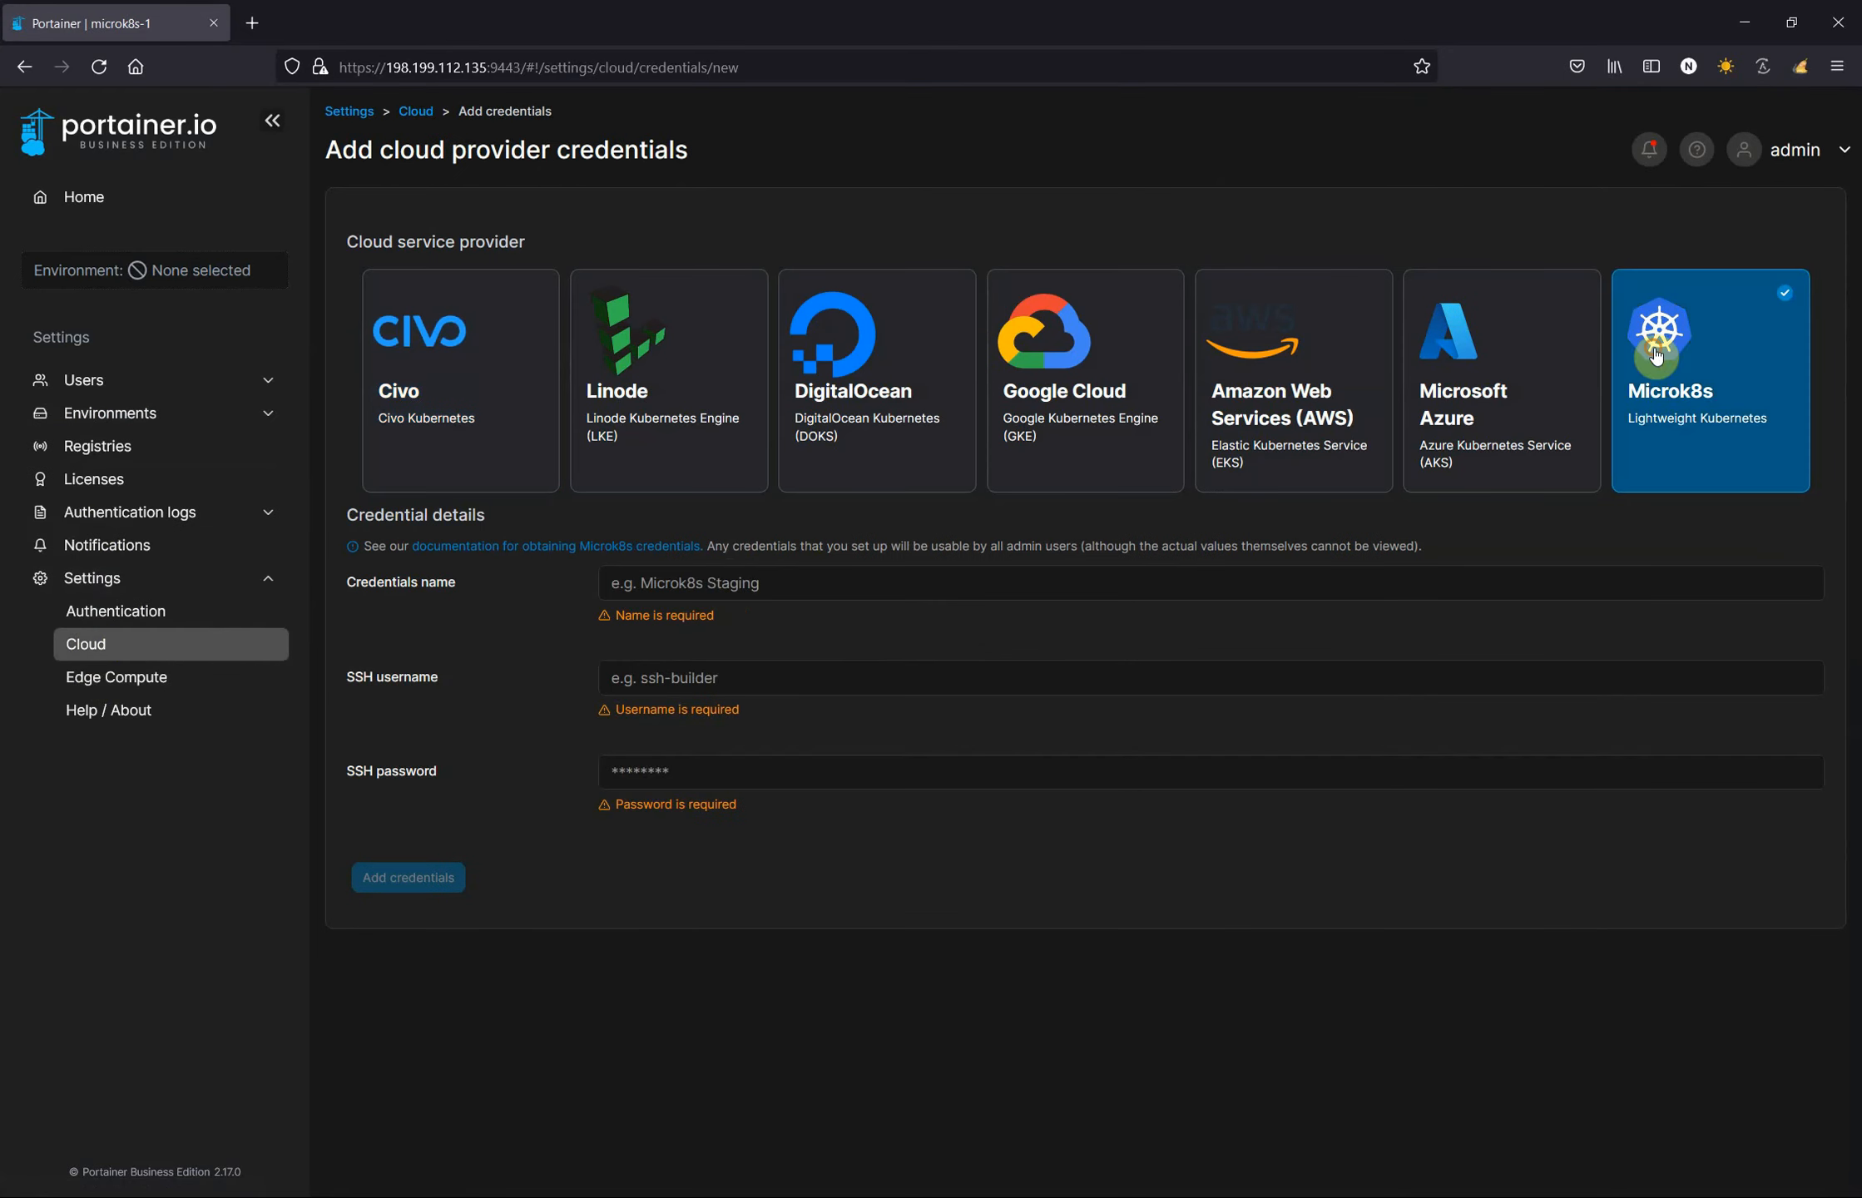
pyautogui.click(721, 585)
pyautogui.write('nonr')
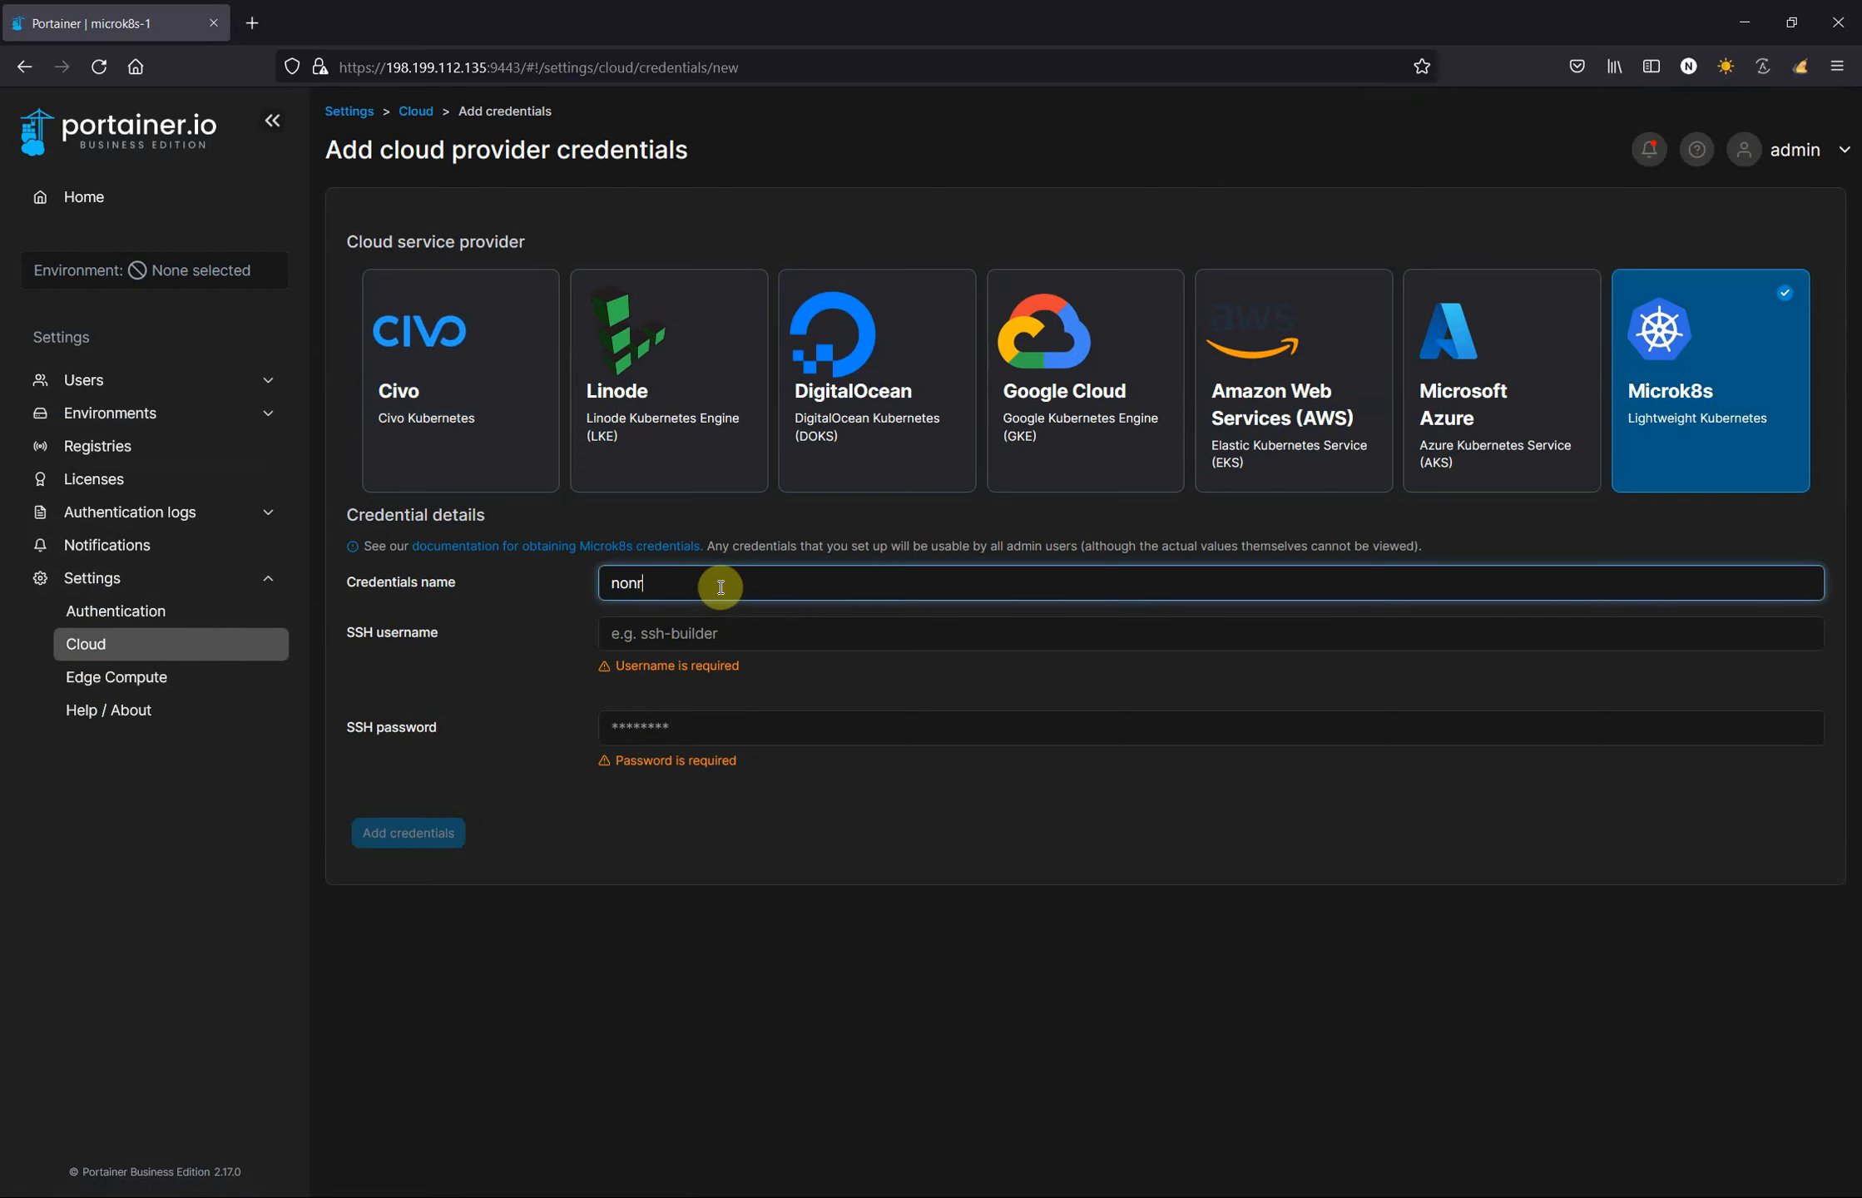
pyautogui.write('oot')
pyautogui.press('Tab')
pyautogui.write('portainer')
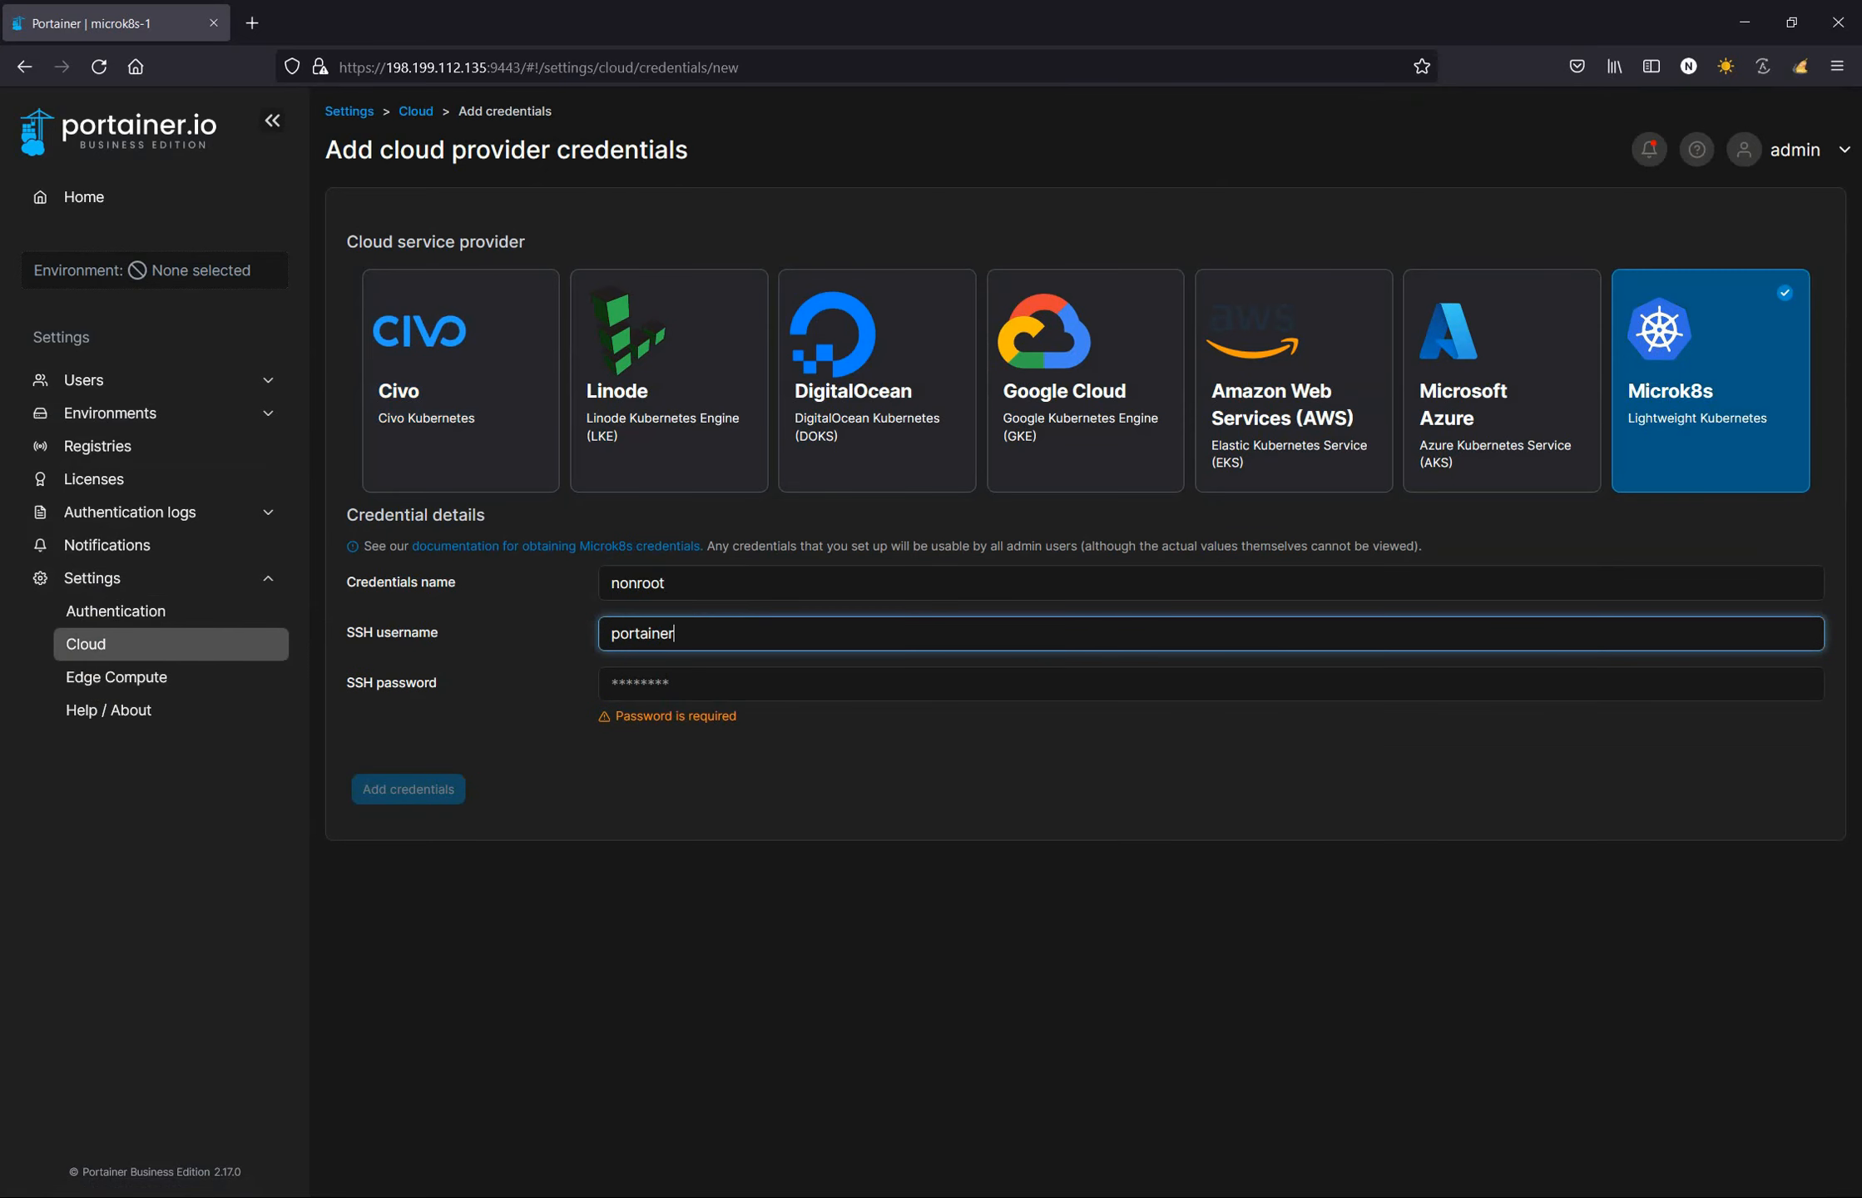
# - Fill in the SSH password from the Notepad notes and create the nonroot credentials, declining to save the login in the browser
pyautogui.hotkey('alt', 'Tab')
pyautogui.click(1187, 114)
pyautogui.moveTo(1187, 114); pyautogui.dragTo(1044, 115)
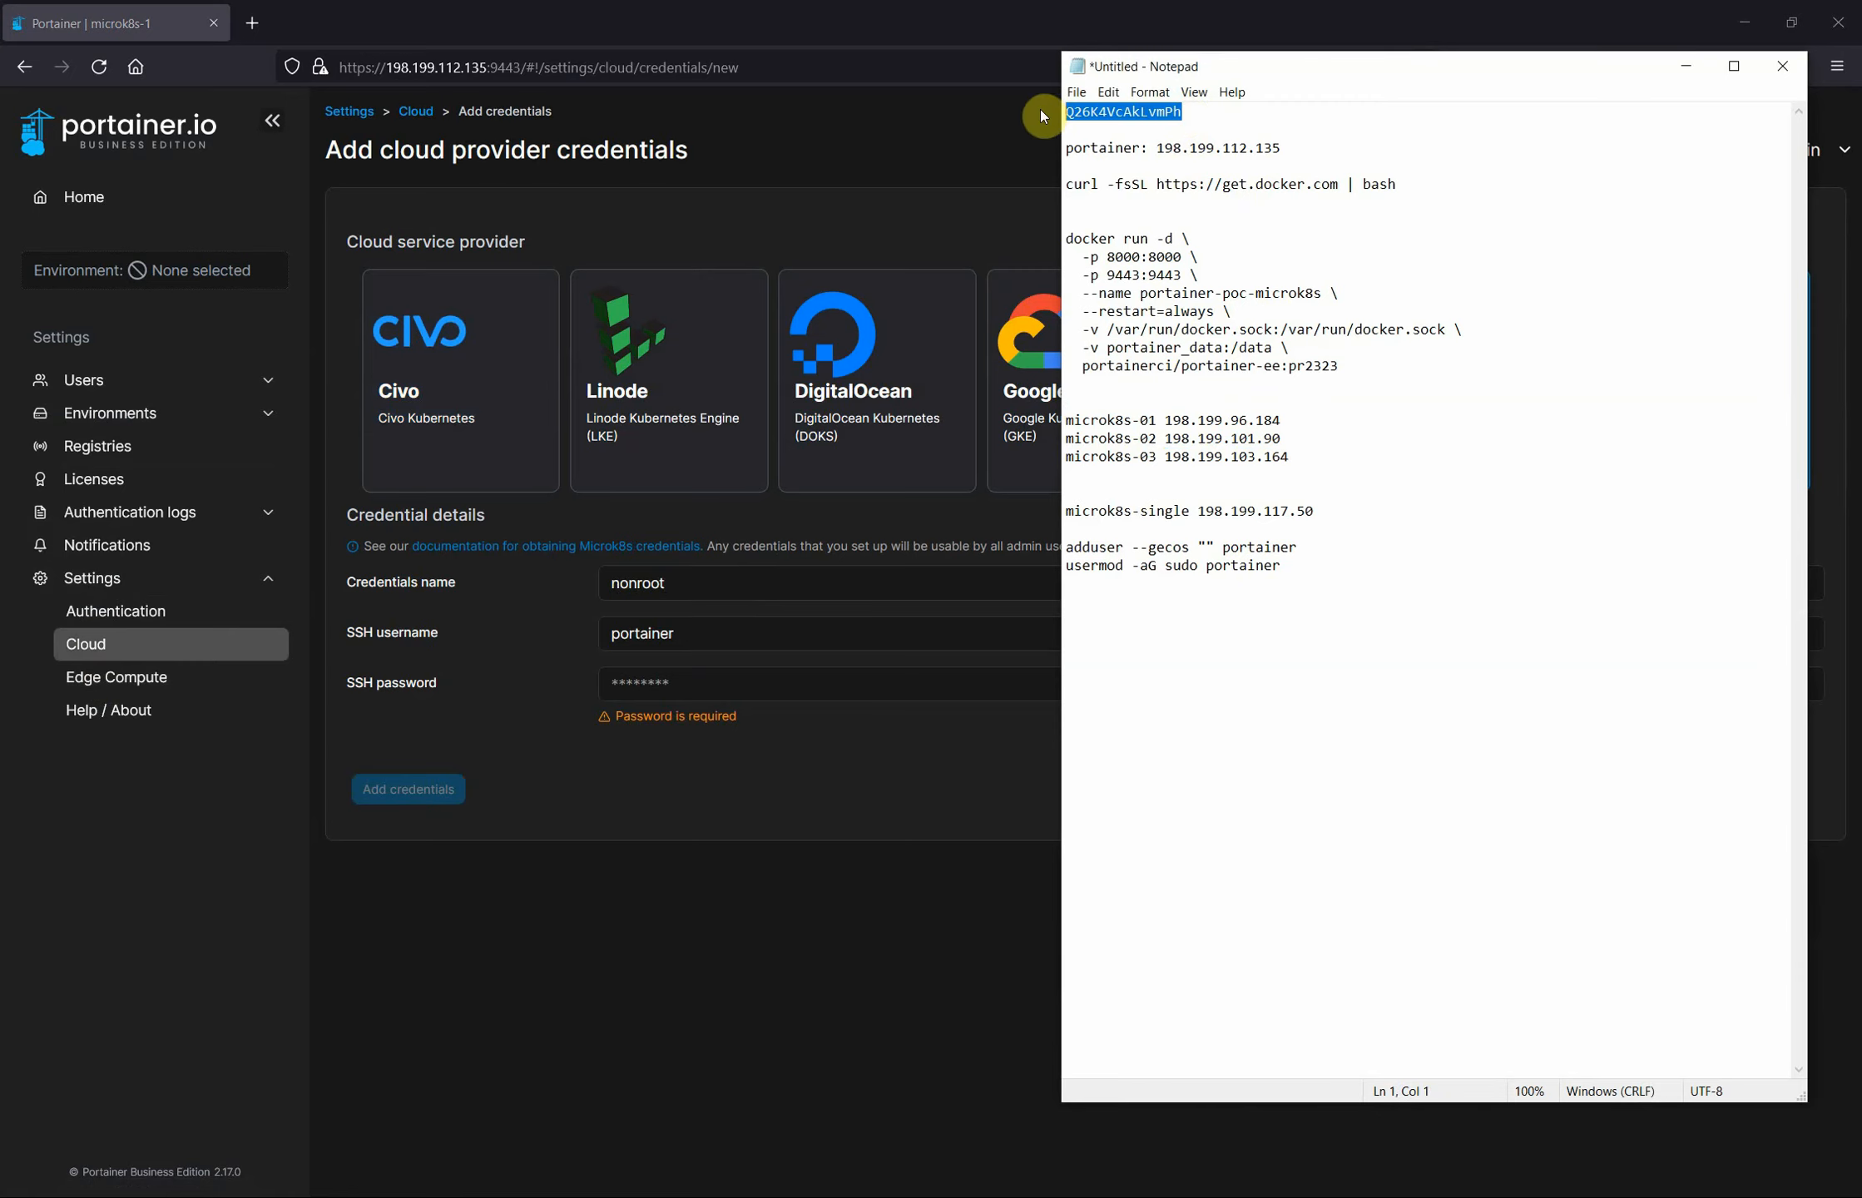
pyautogui.click(647, 695)
pyautogui.hotkey('ctrl', 'v')
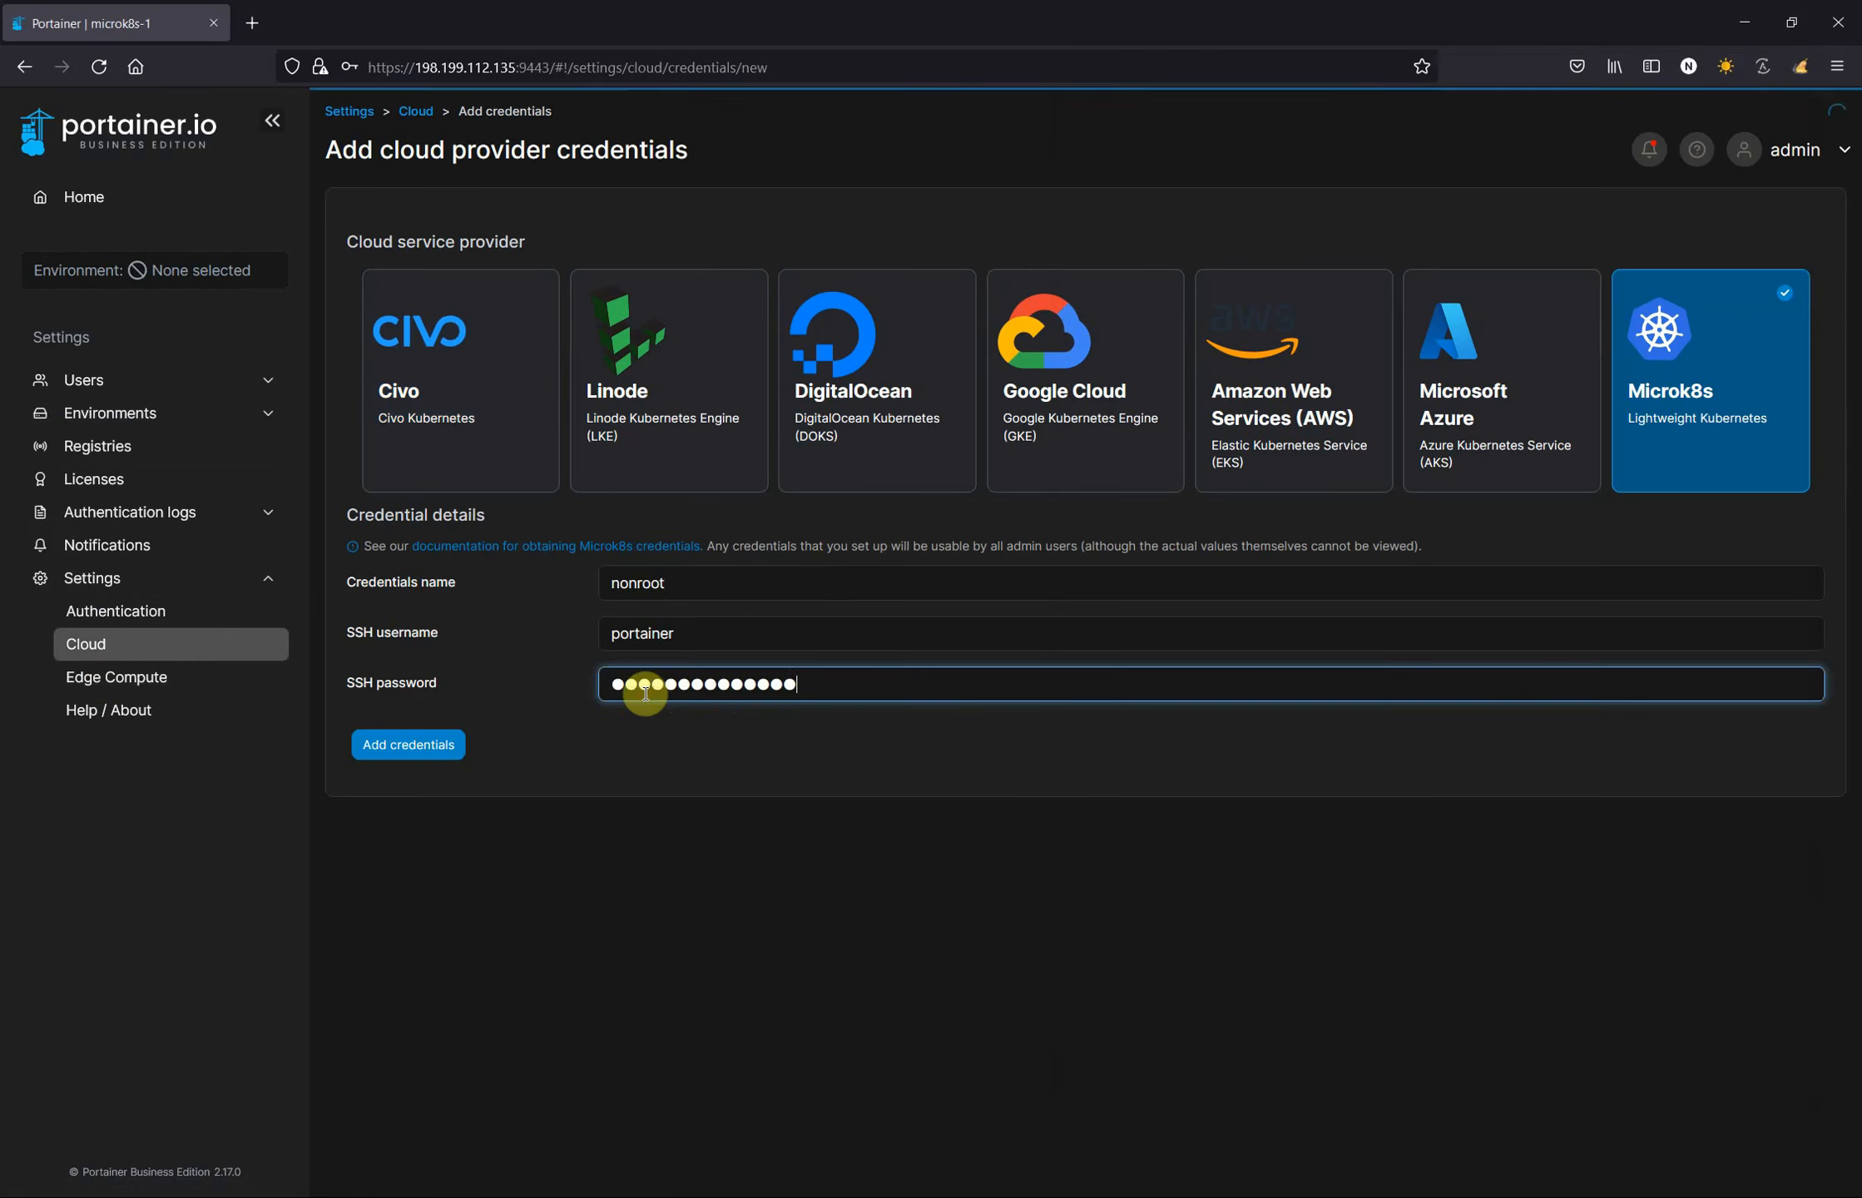
pyautogui.click(404, 741)
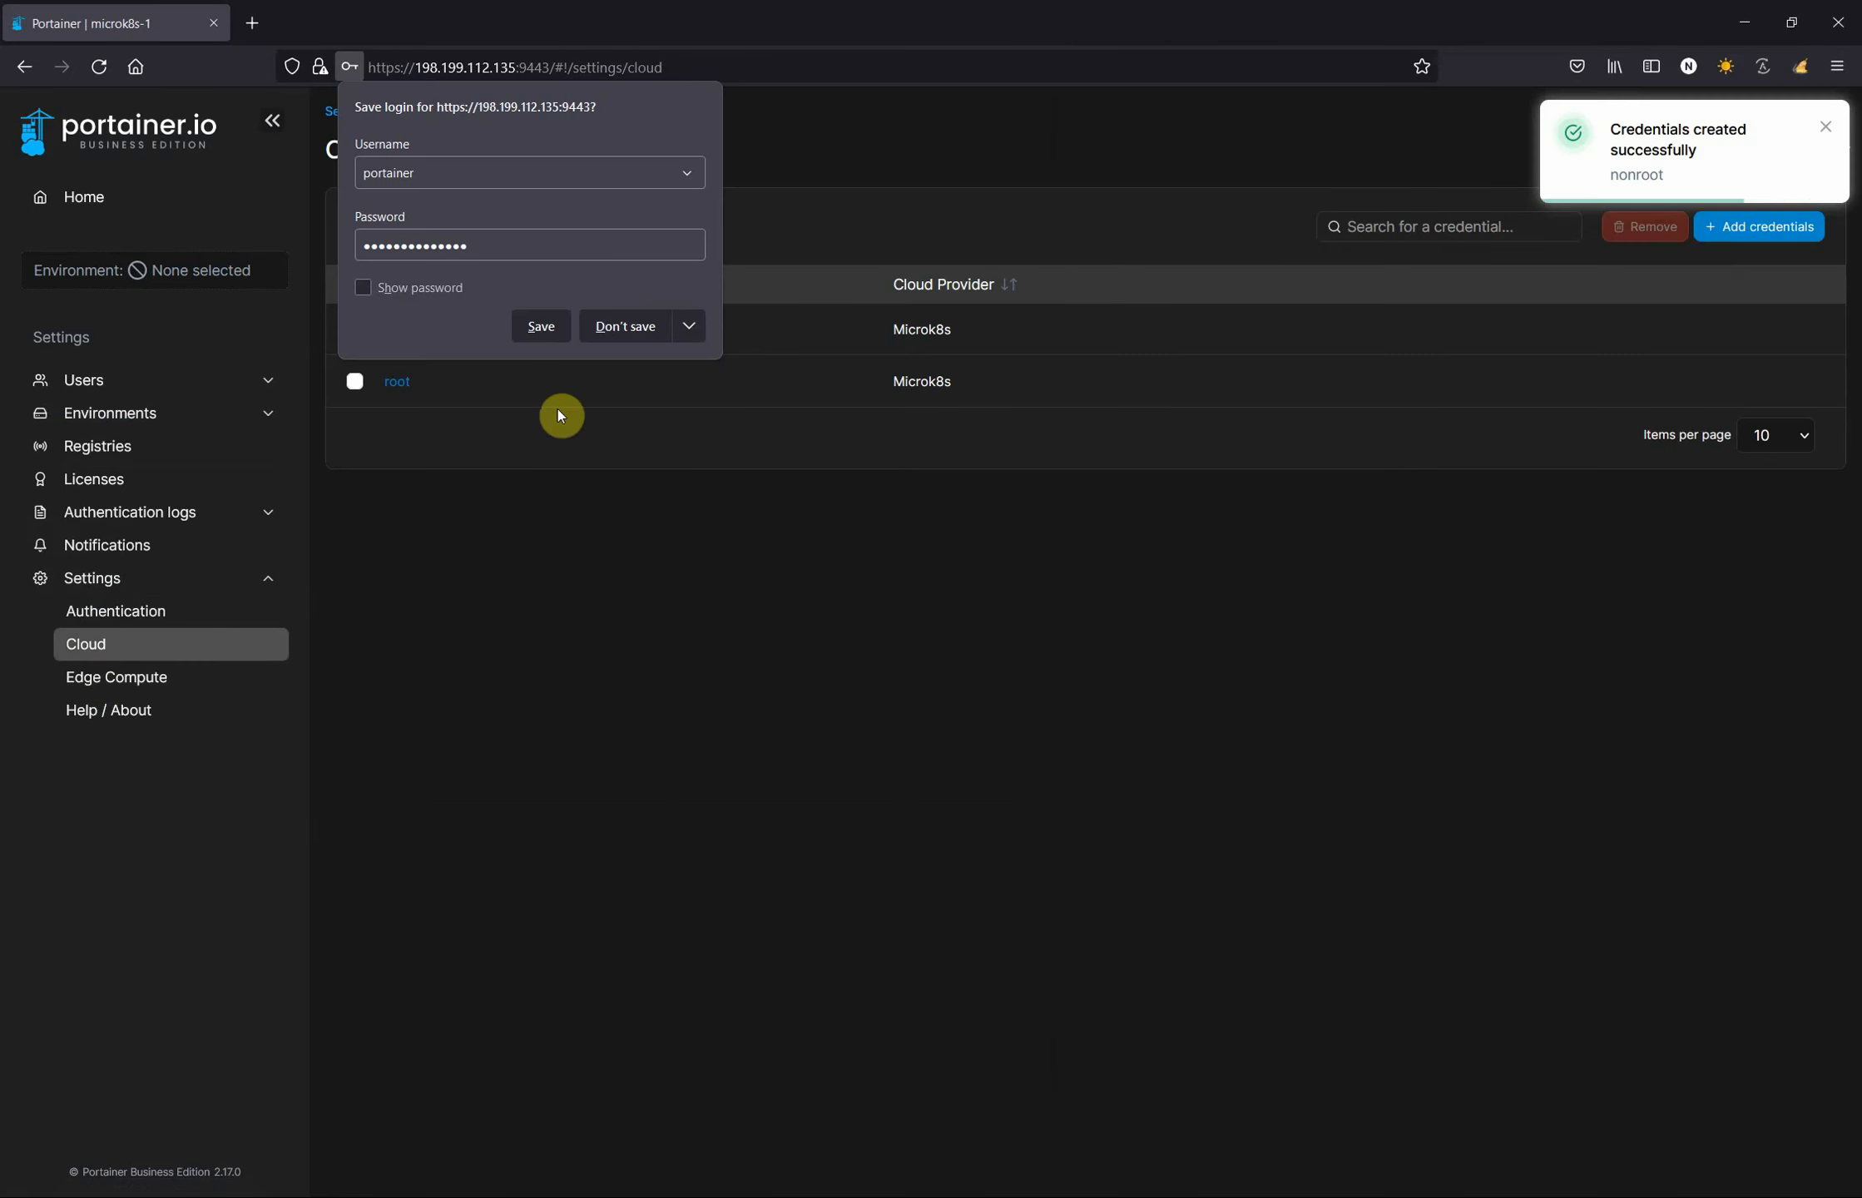
pyautogui.click(605, 327)
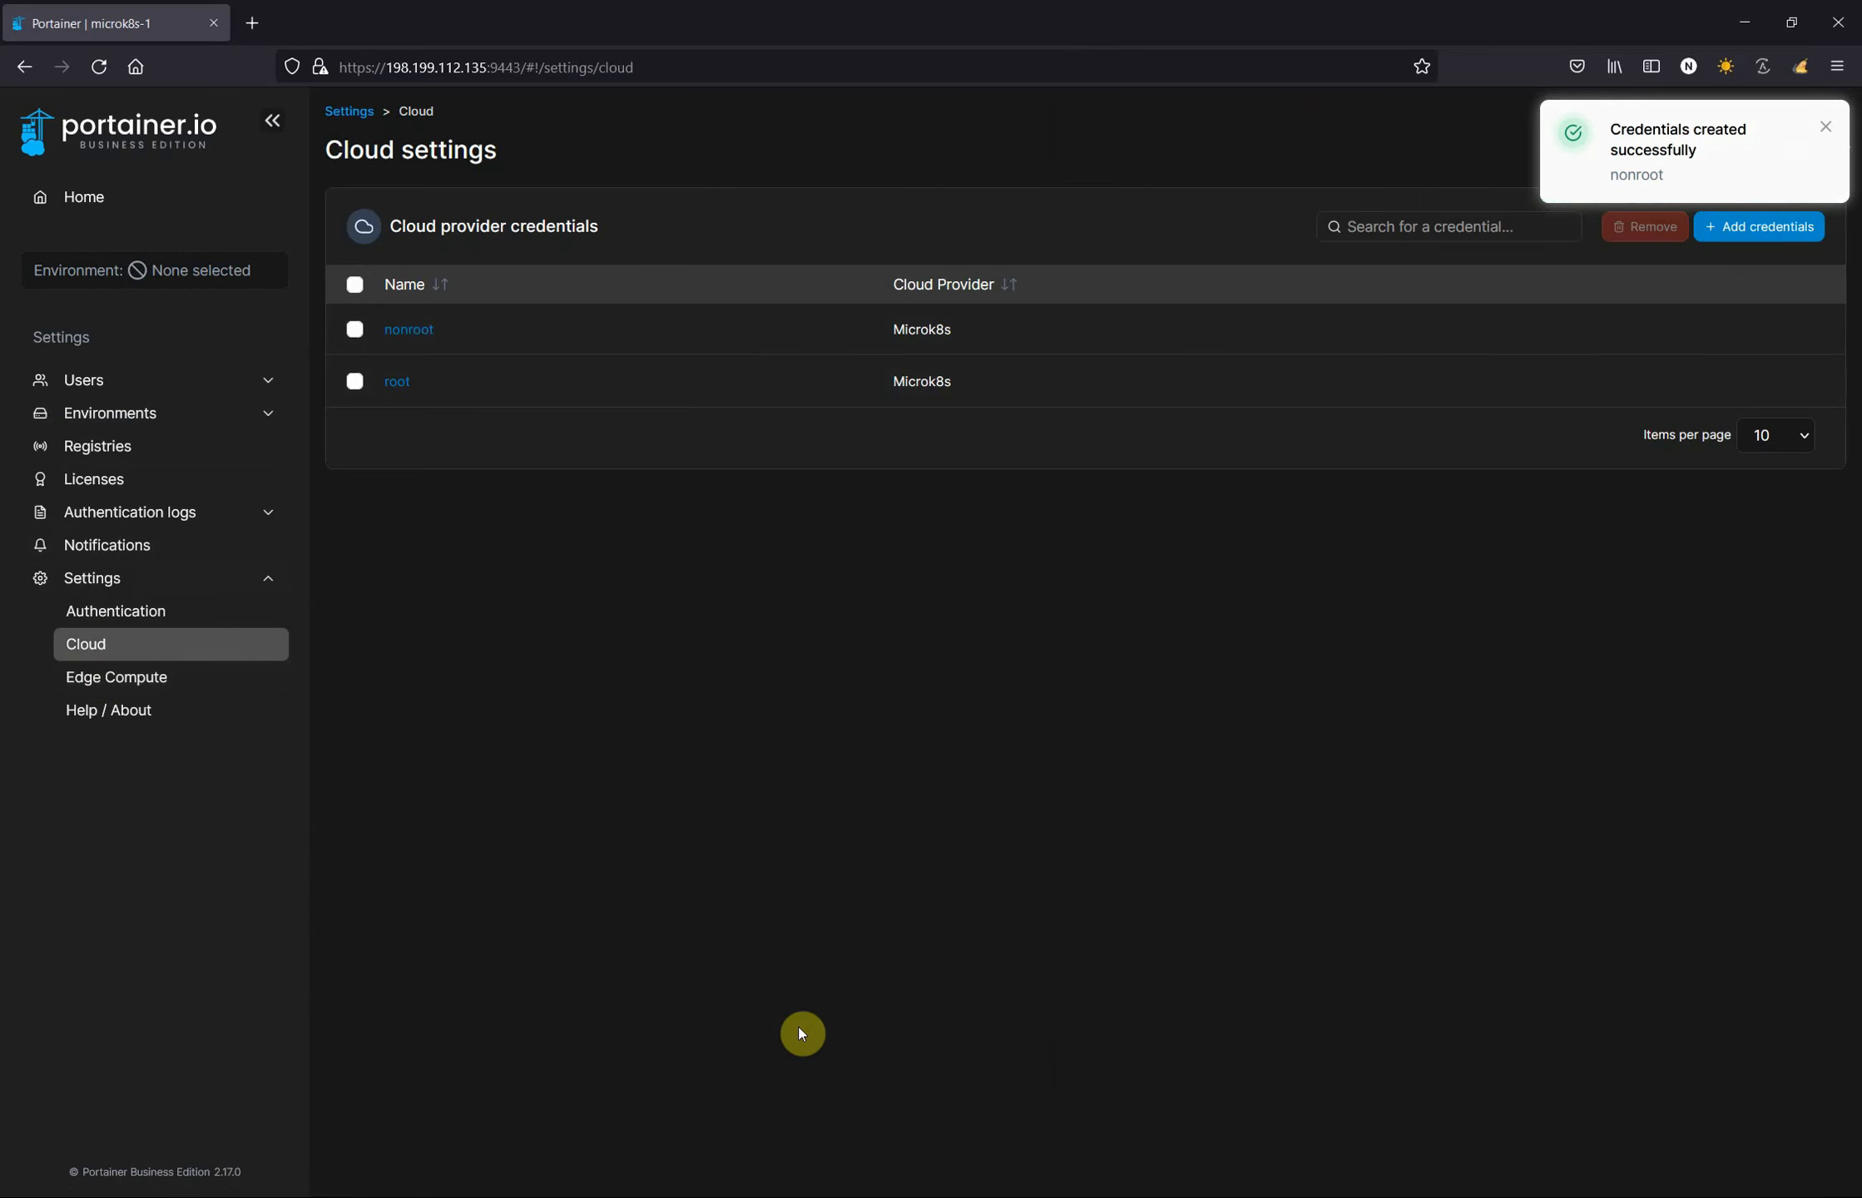
# - Switch to the PuTTY terminal and open a new SSH session to the microk8s-single server at 198.199.117.50
pyautogui.click(1744, 23)
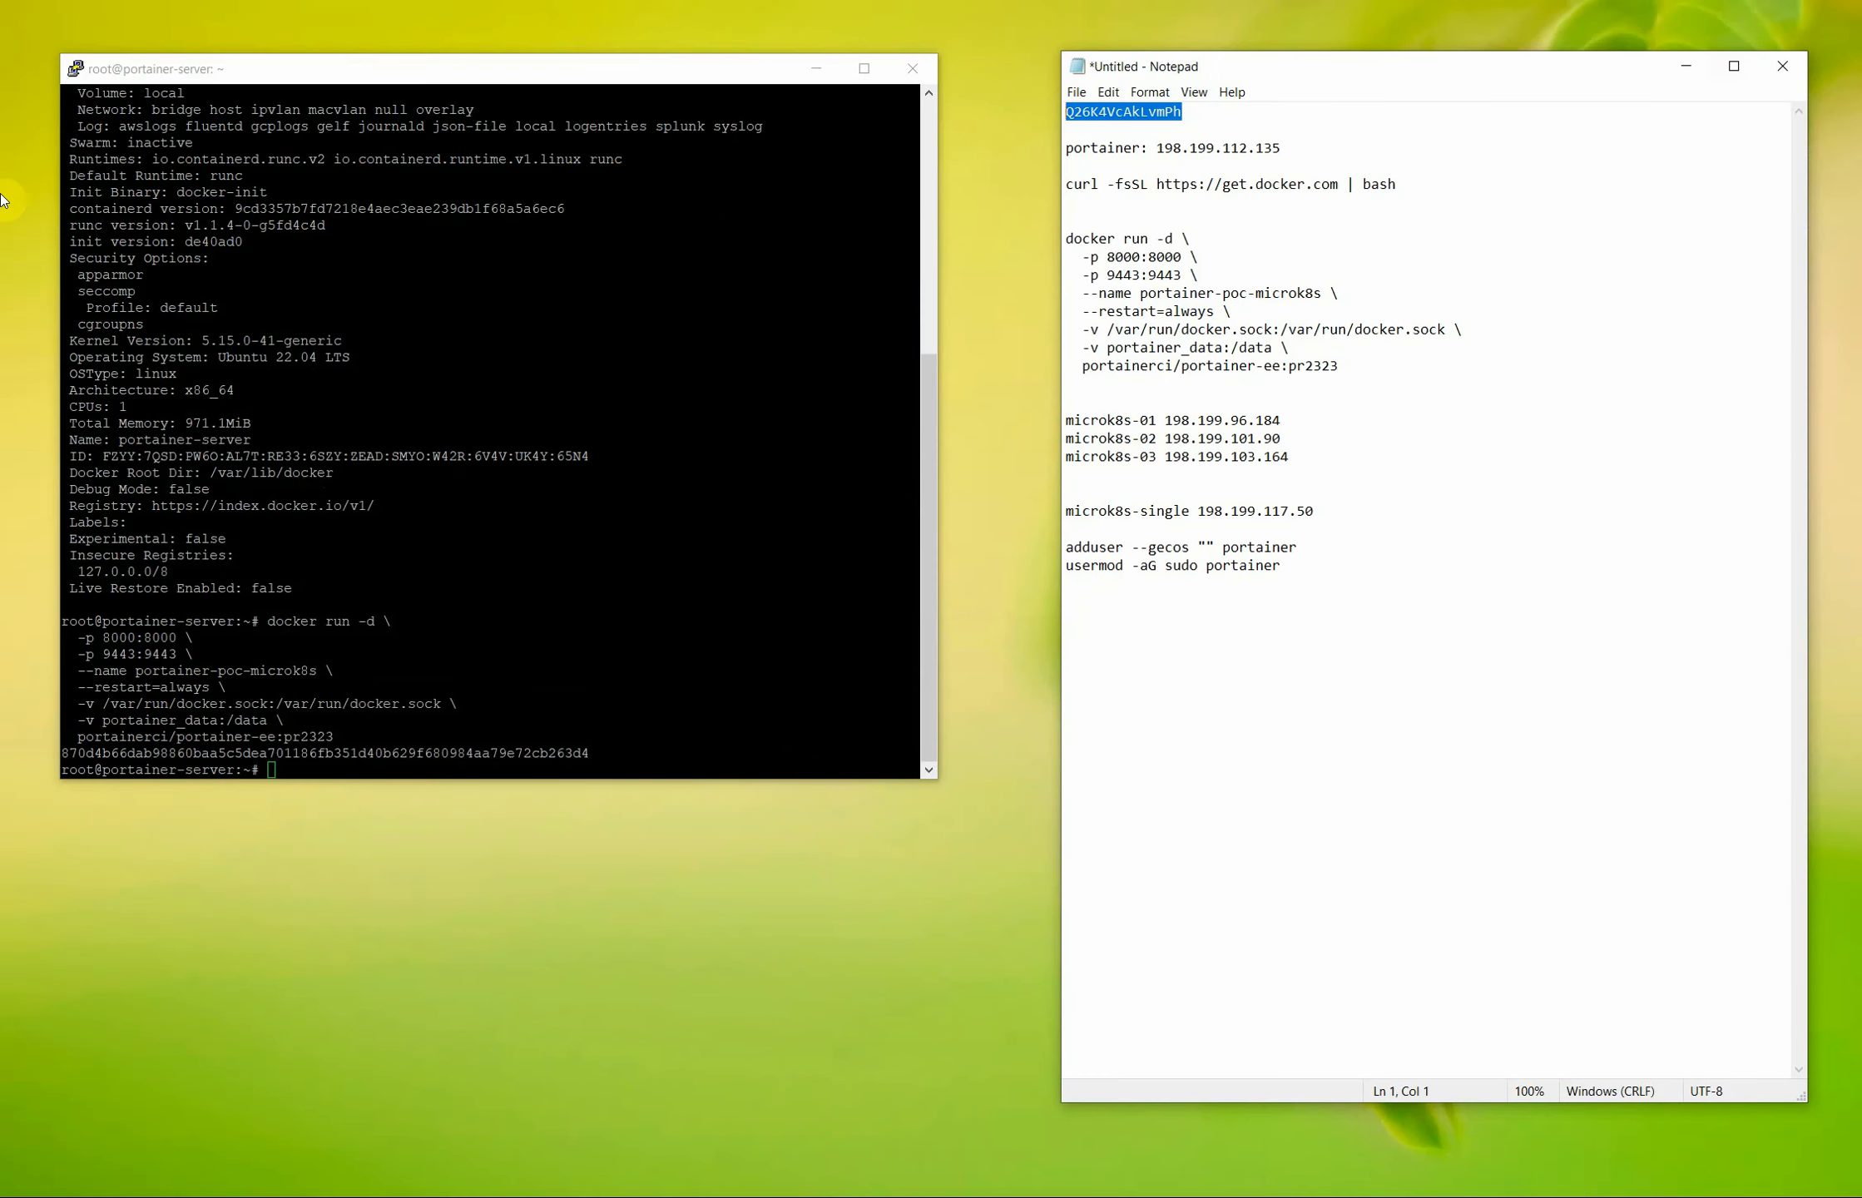
pyautogui.click(76, 68)
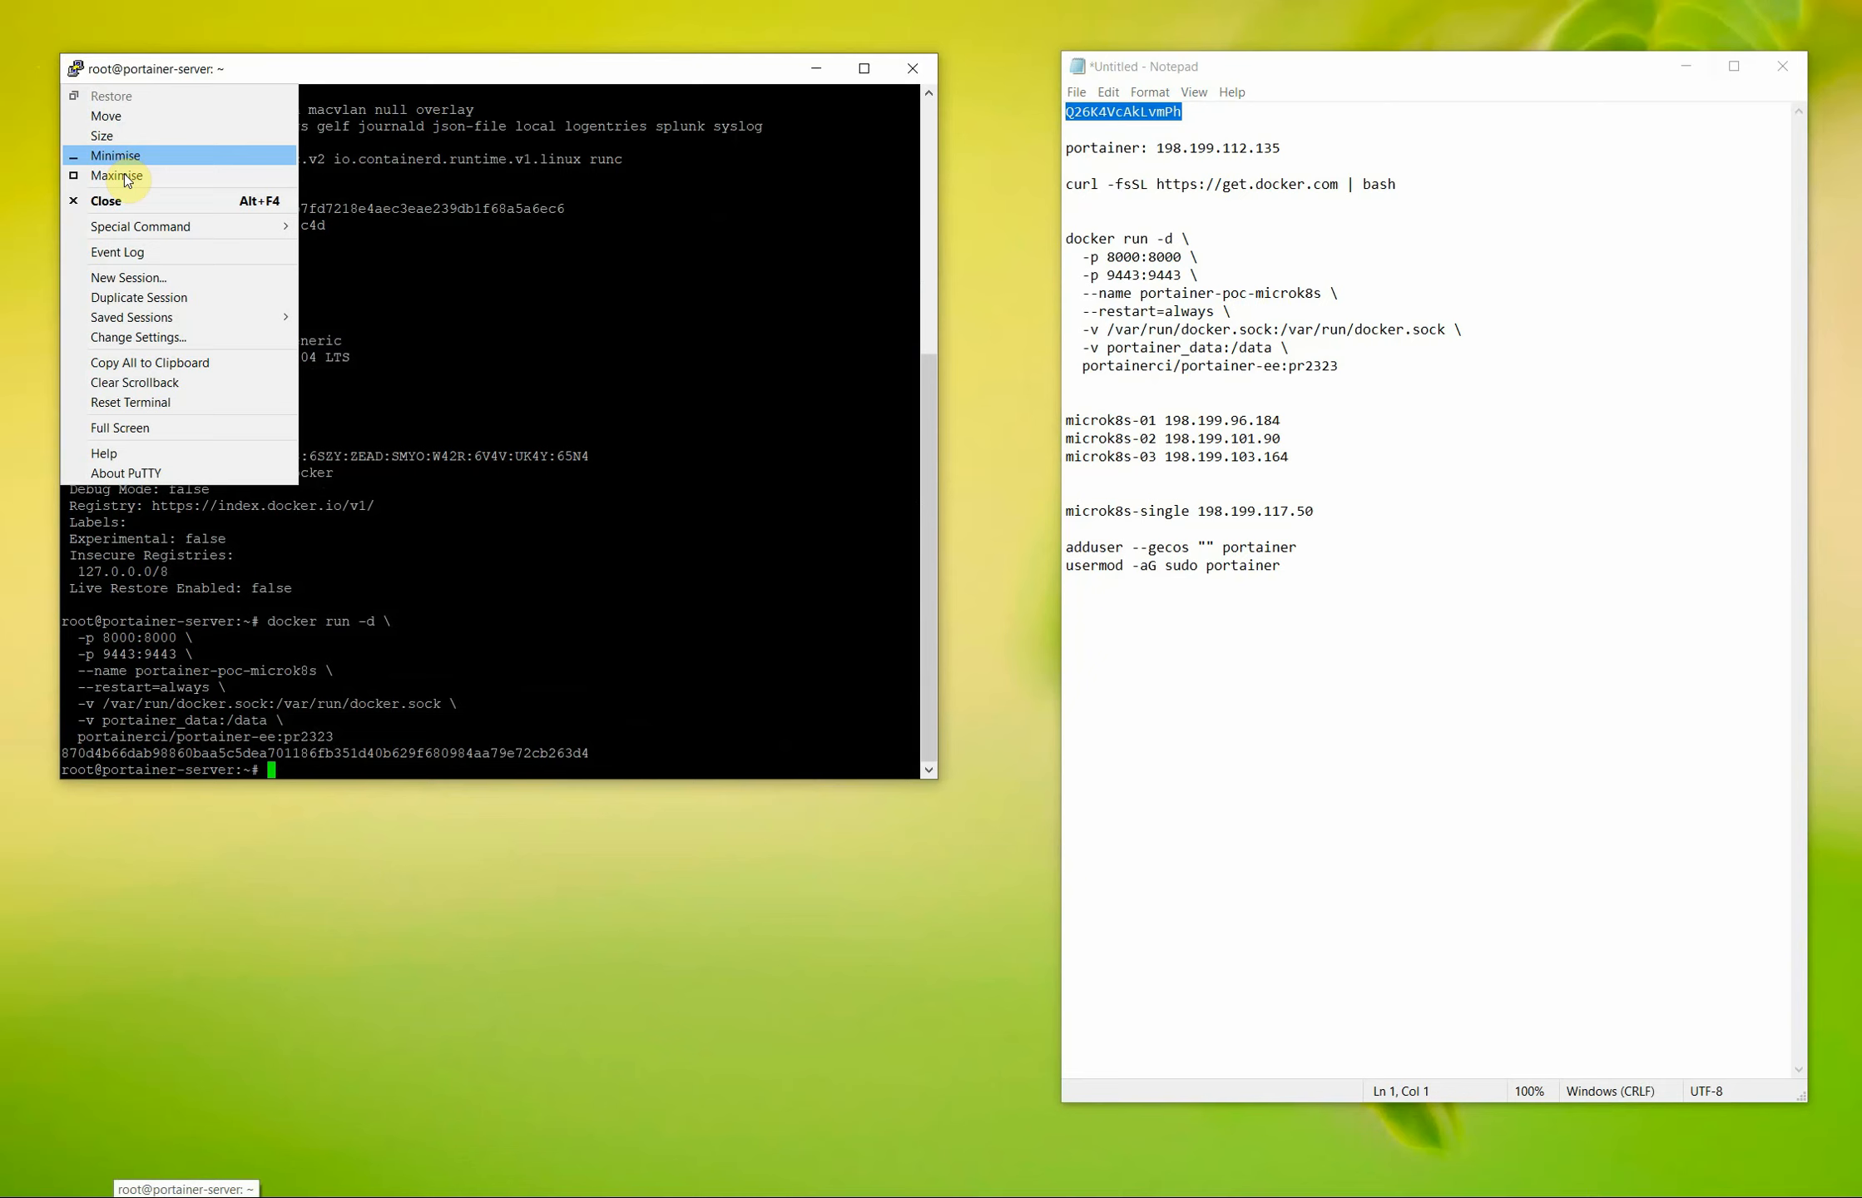
pyautogui.click(127, 278)
pyautogui.moveTo(986, 416); pyautogui.dragTo(767, 466)
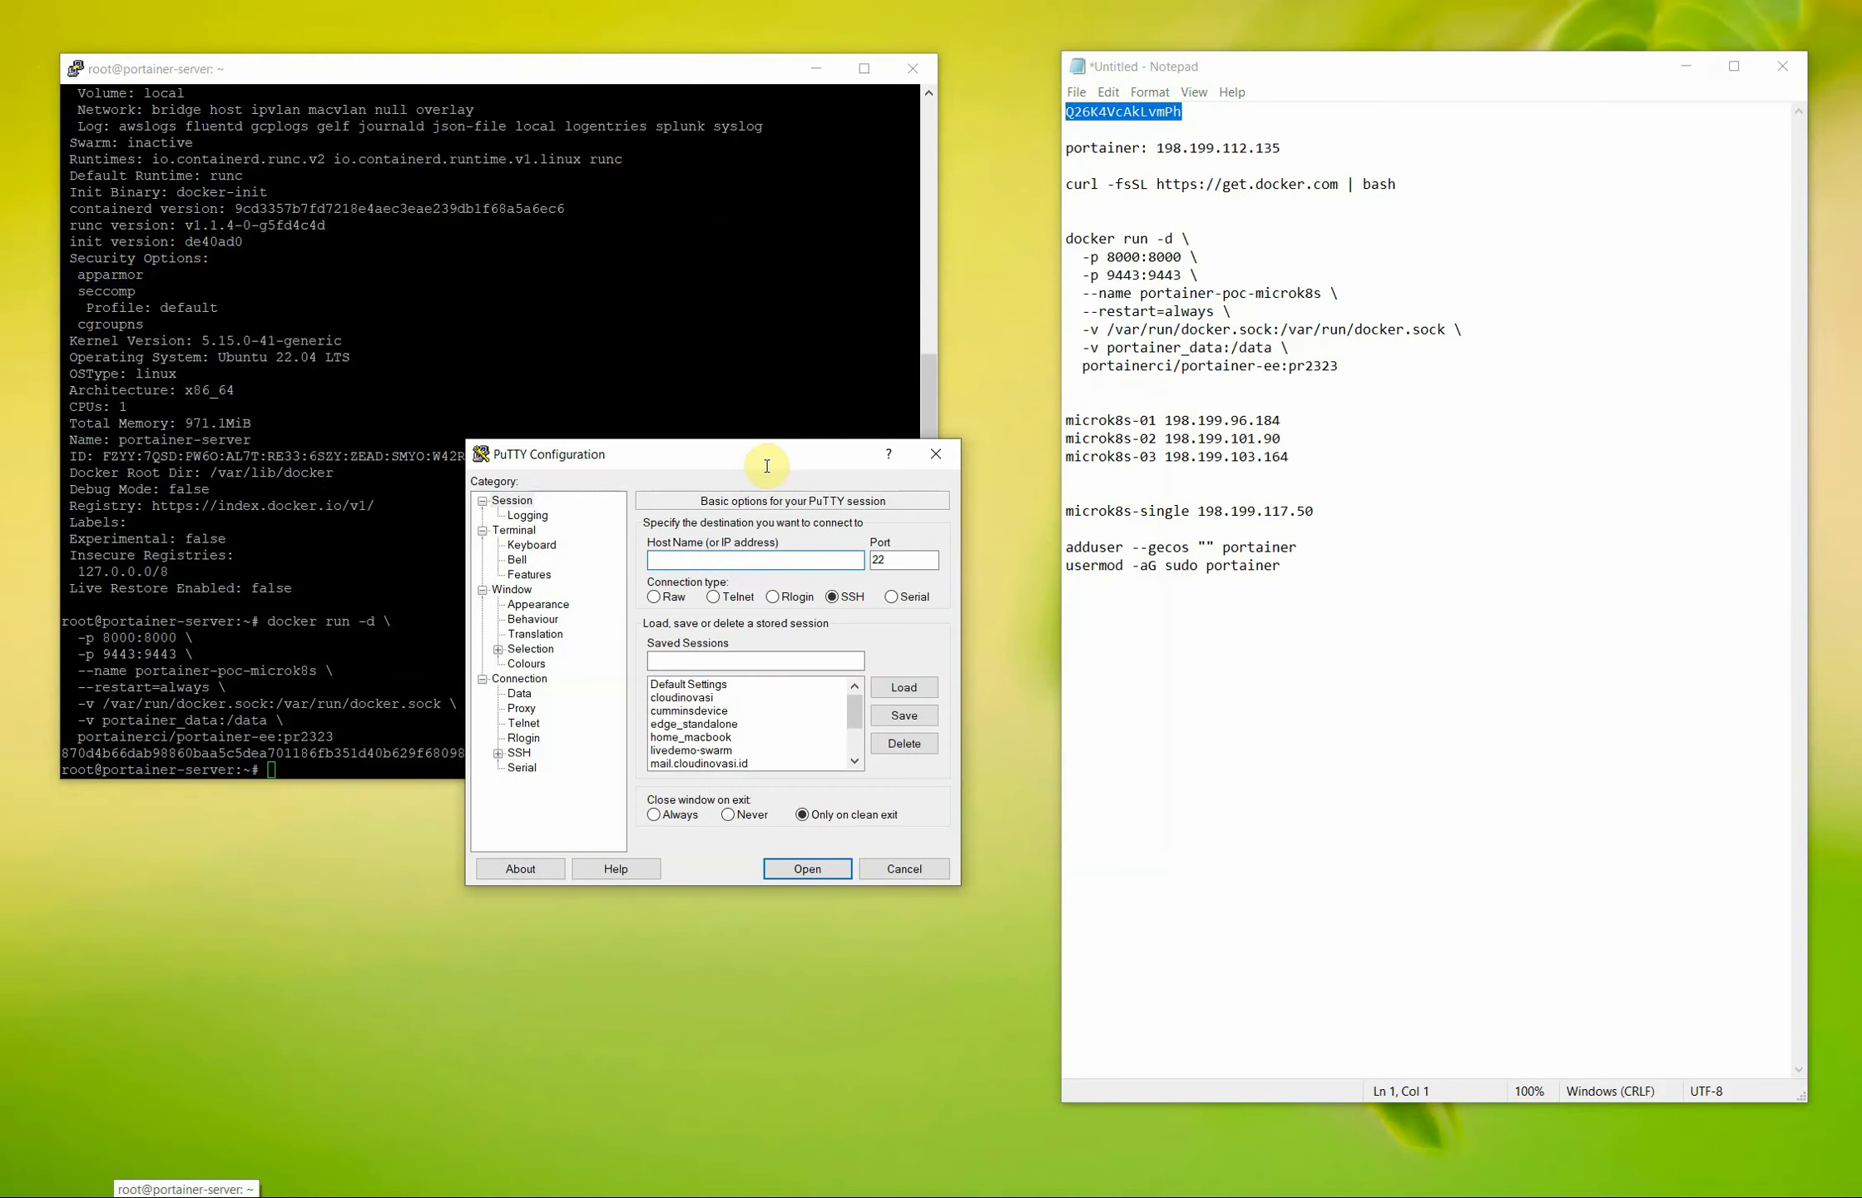
pyautogui.moveTo(1313, 510); pyautogui.dragTo(1200, 513)
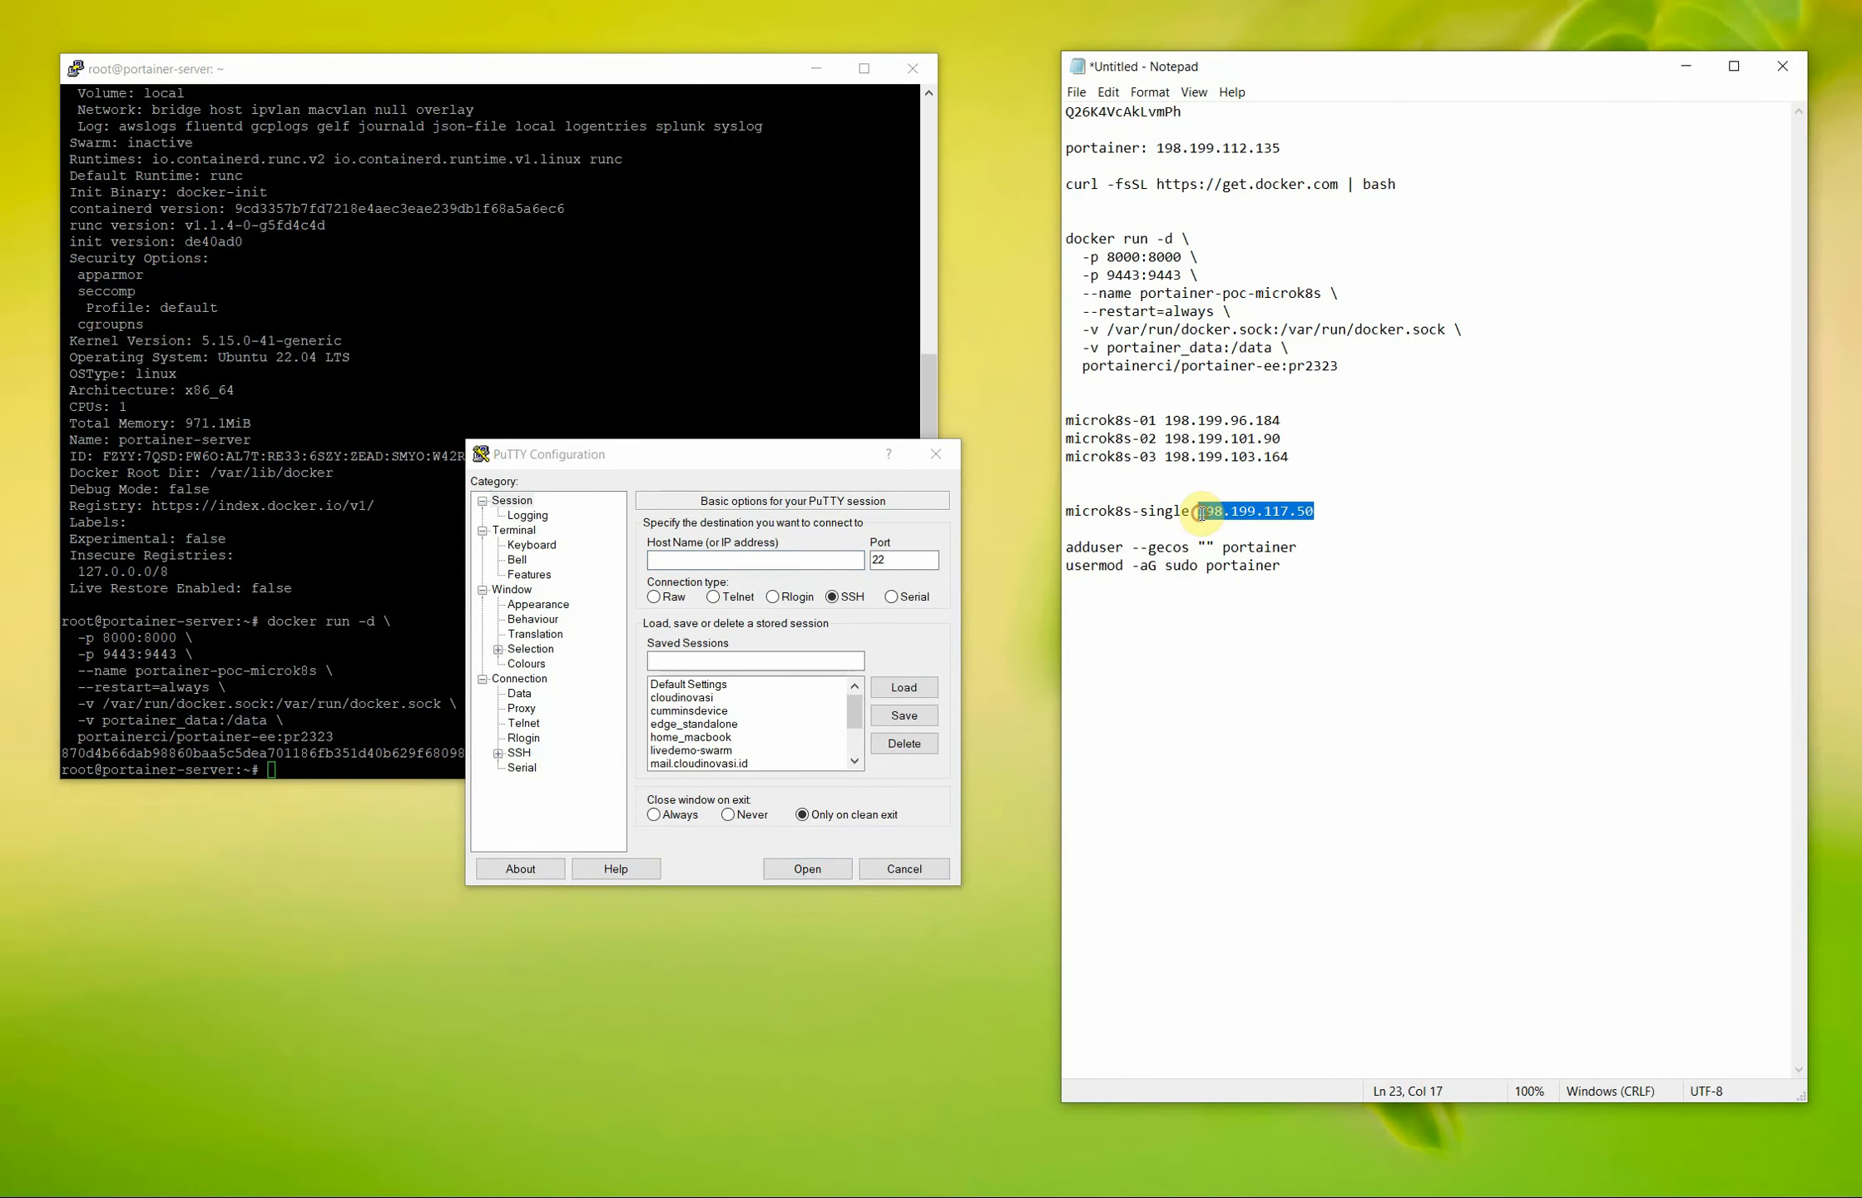
pyautogui.hotkey('ctrl', 'c')
pyautogui.click(728, 559)
pyautogui.hotkey('ctrl', 'v')
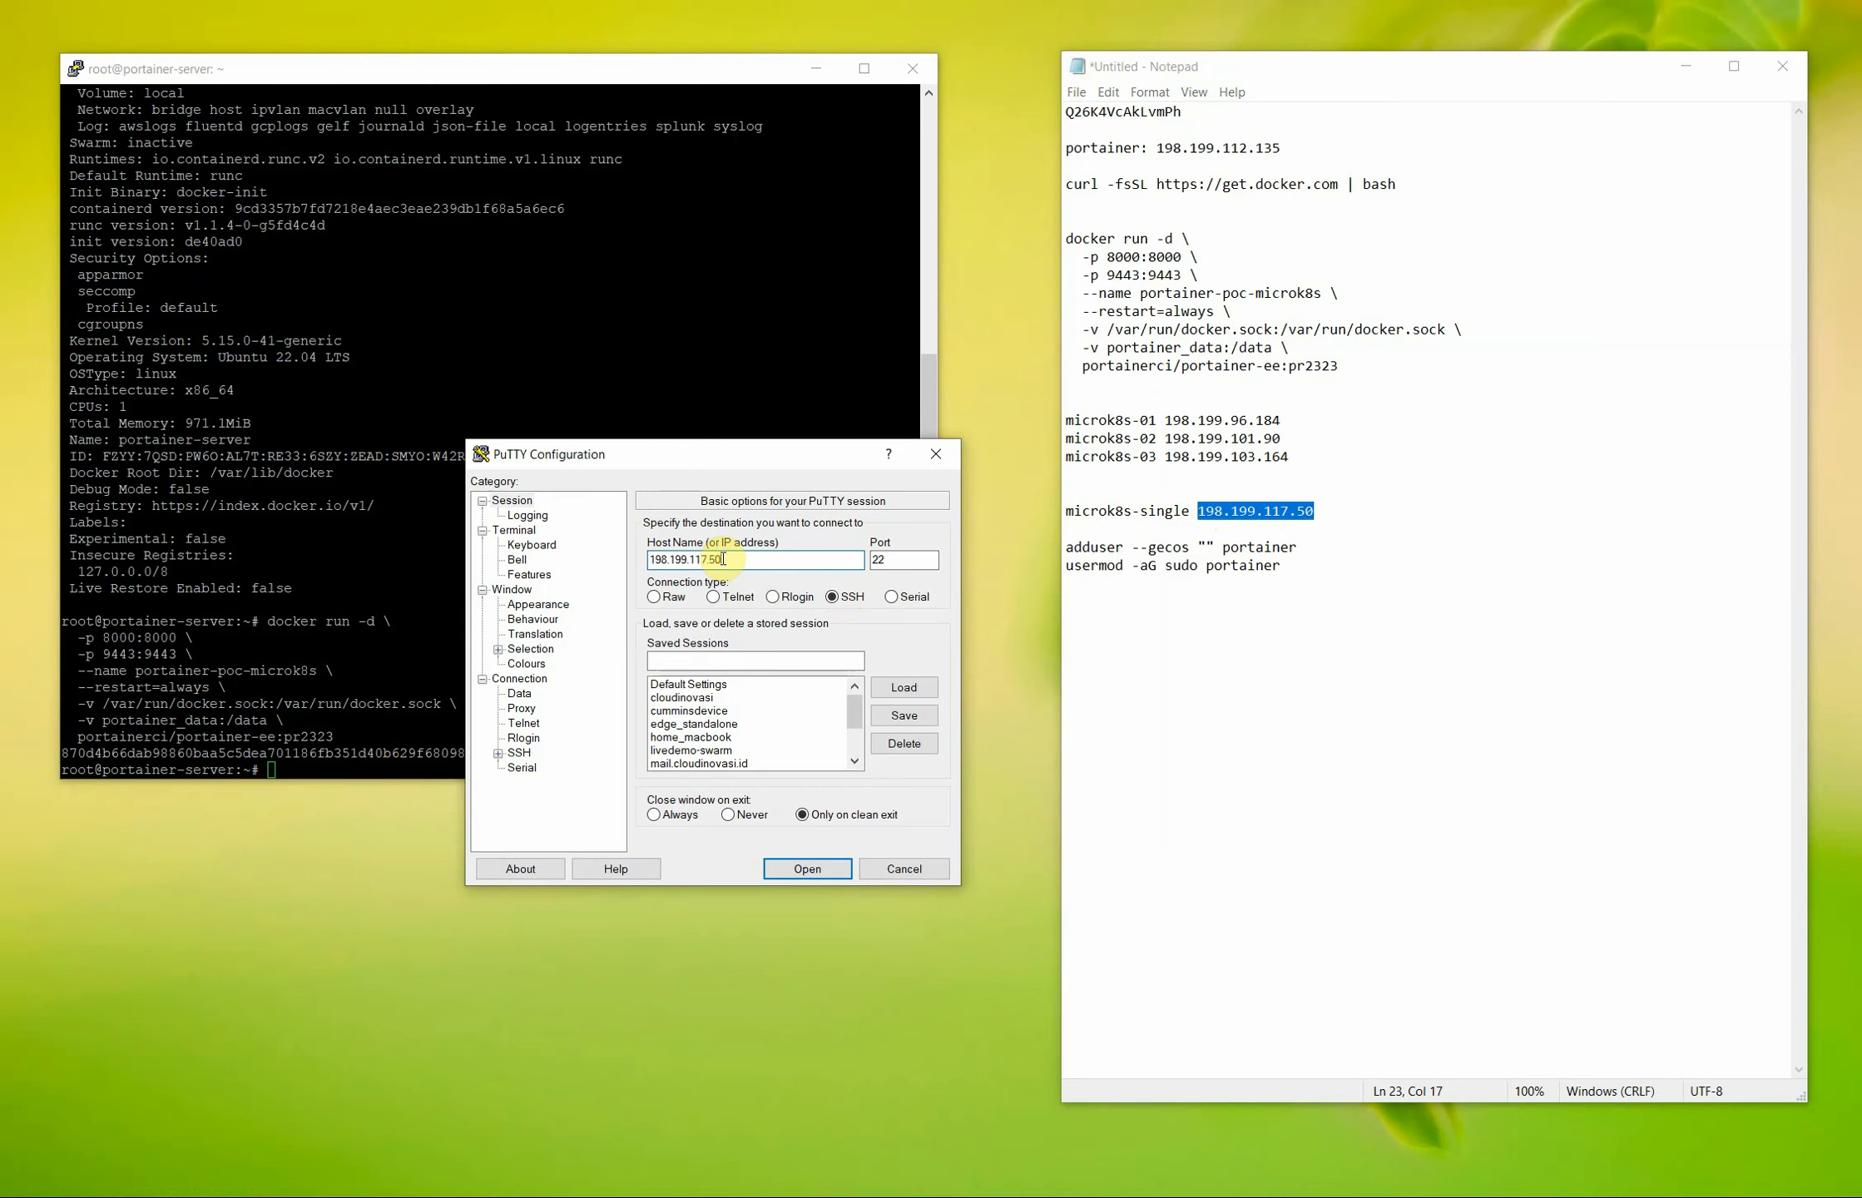
pyautogui.press('Return')
# - Log in to the microk8s-single server as root with the password from the Notepad notes
pyautogui.write('root')
pyautogui.press('Return')
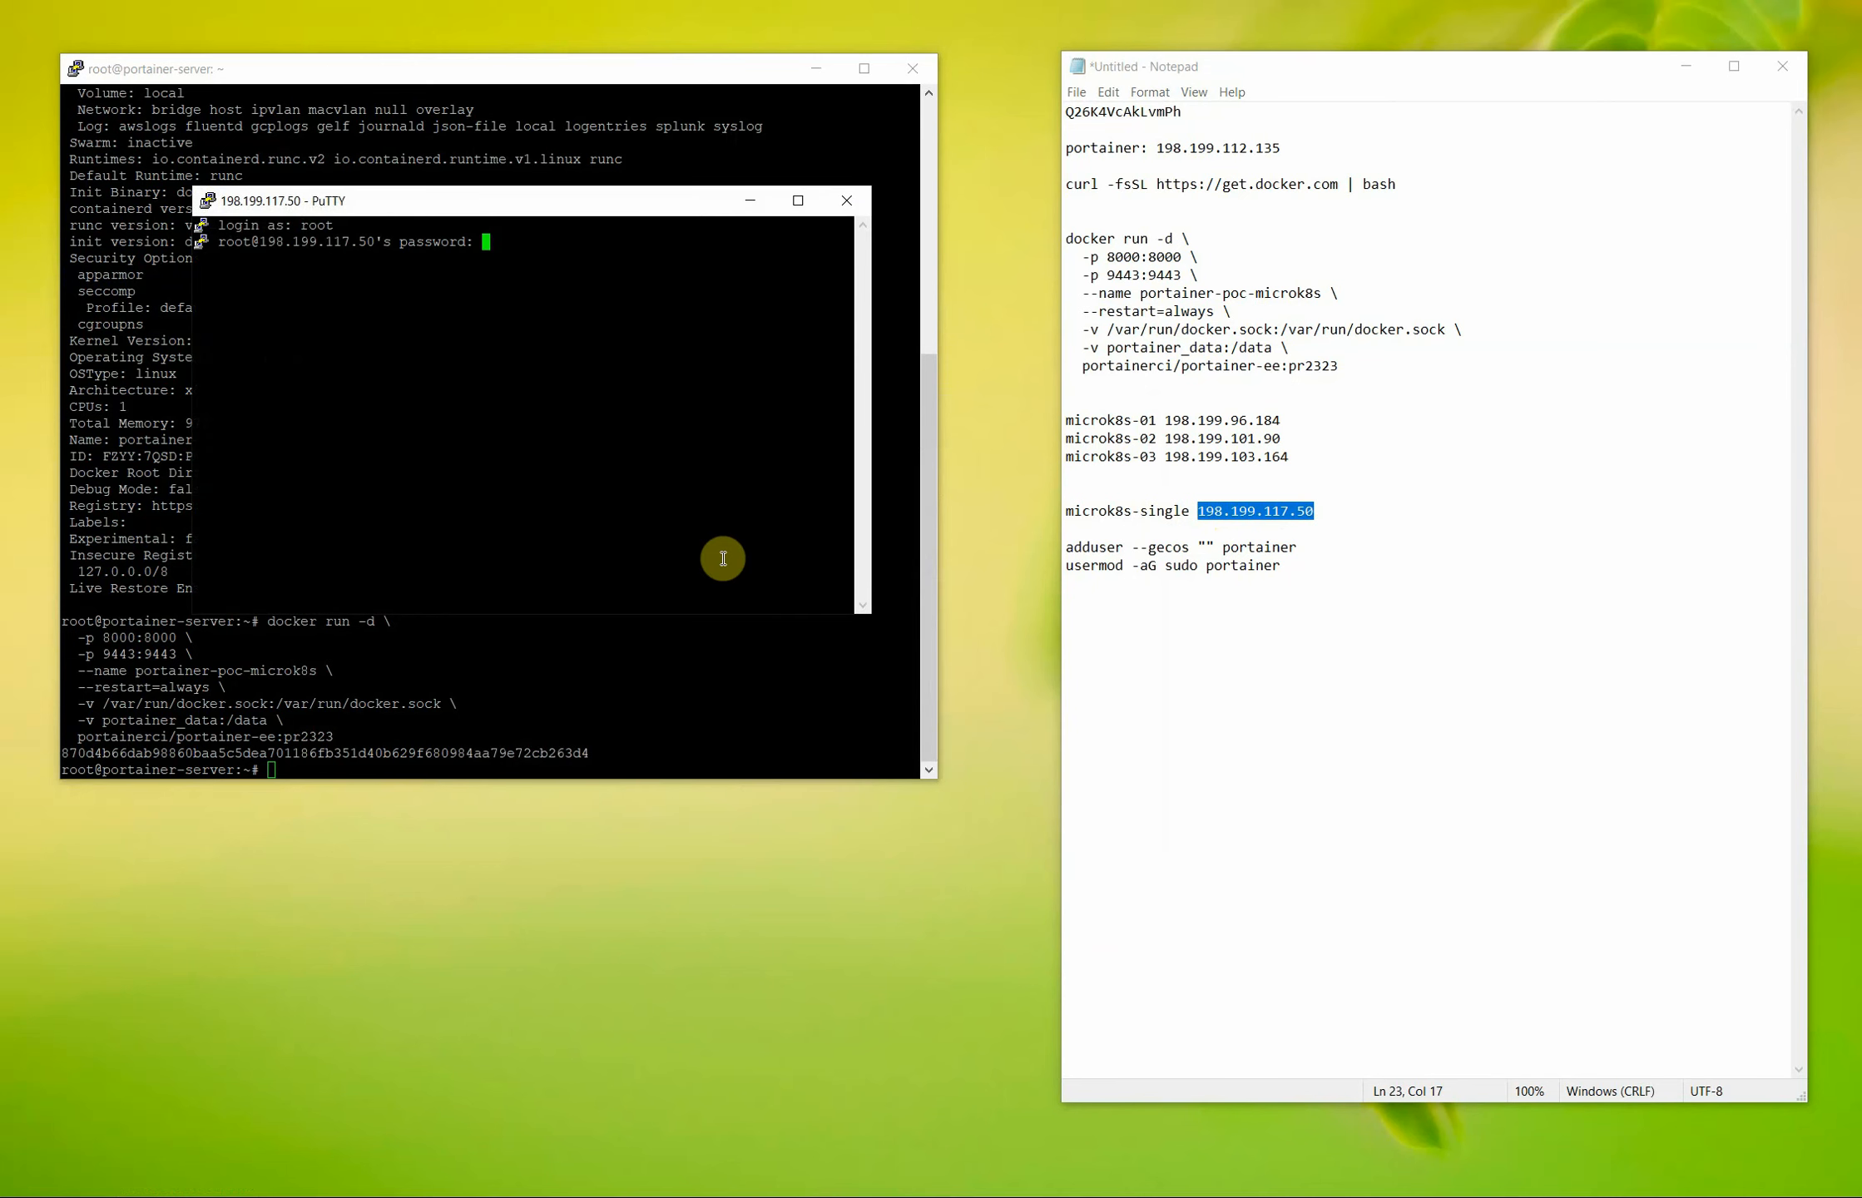
pyautogui.press('Return')
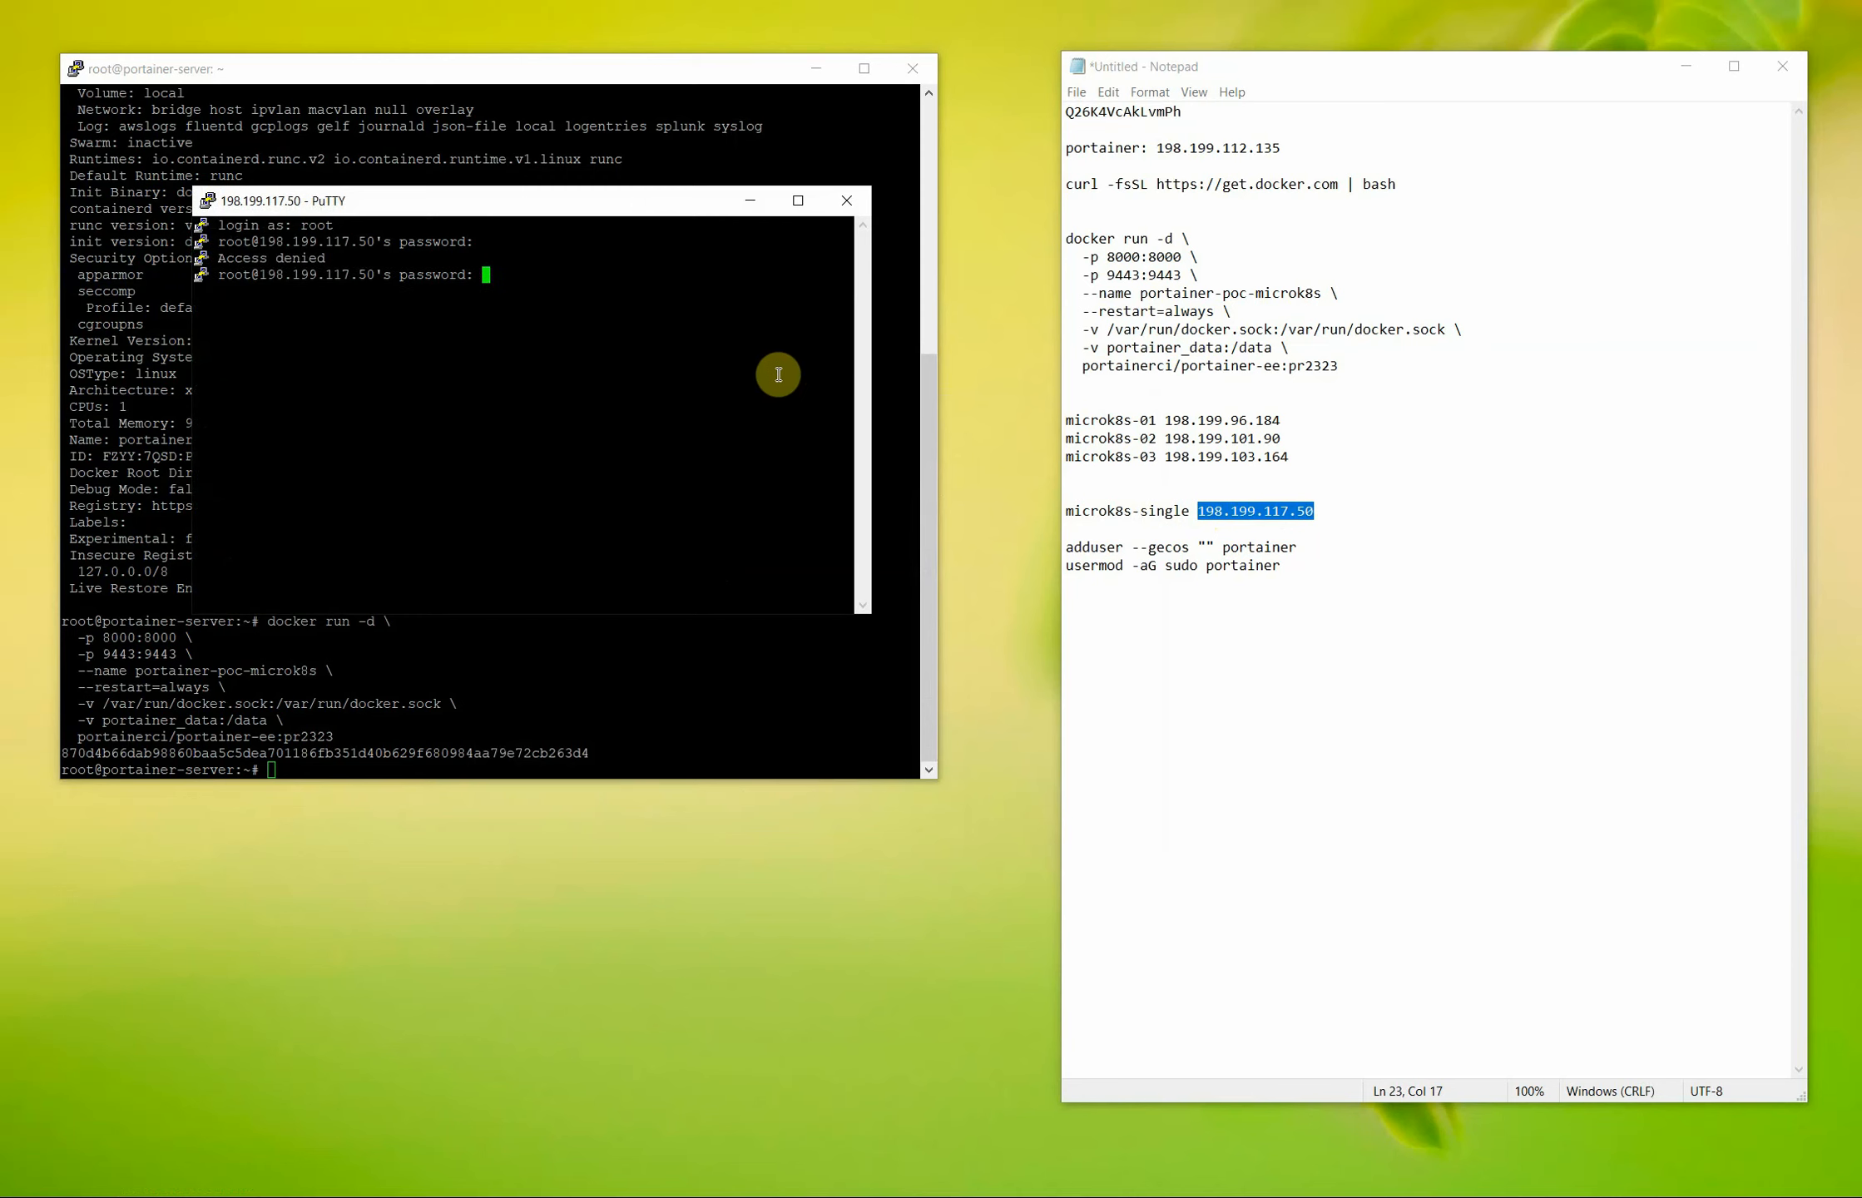
pyautogui.moveTo(1183, 112); pyautogui.dragTo(1066, 112)
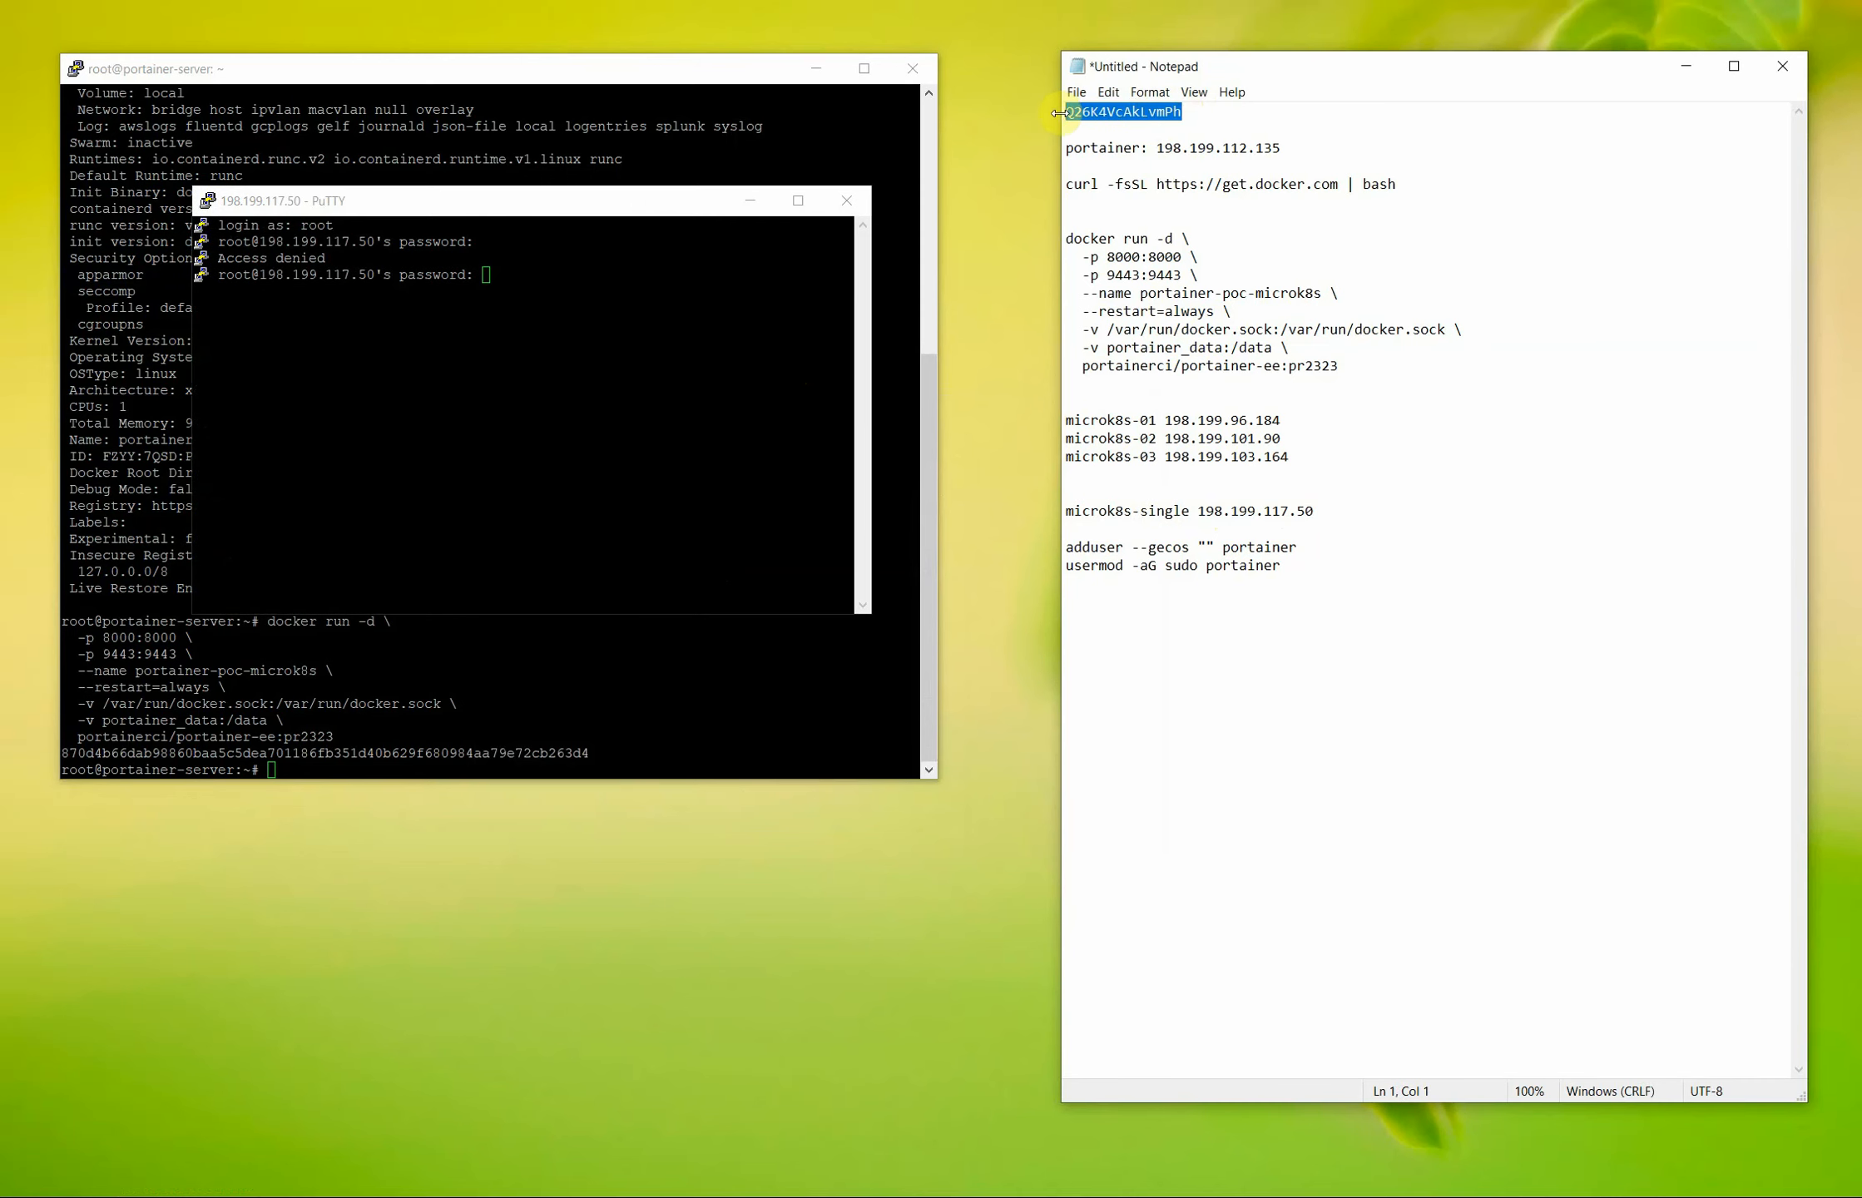
pyautogui.rightClick(621, 351)
pyautogui.press('Return')
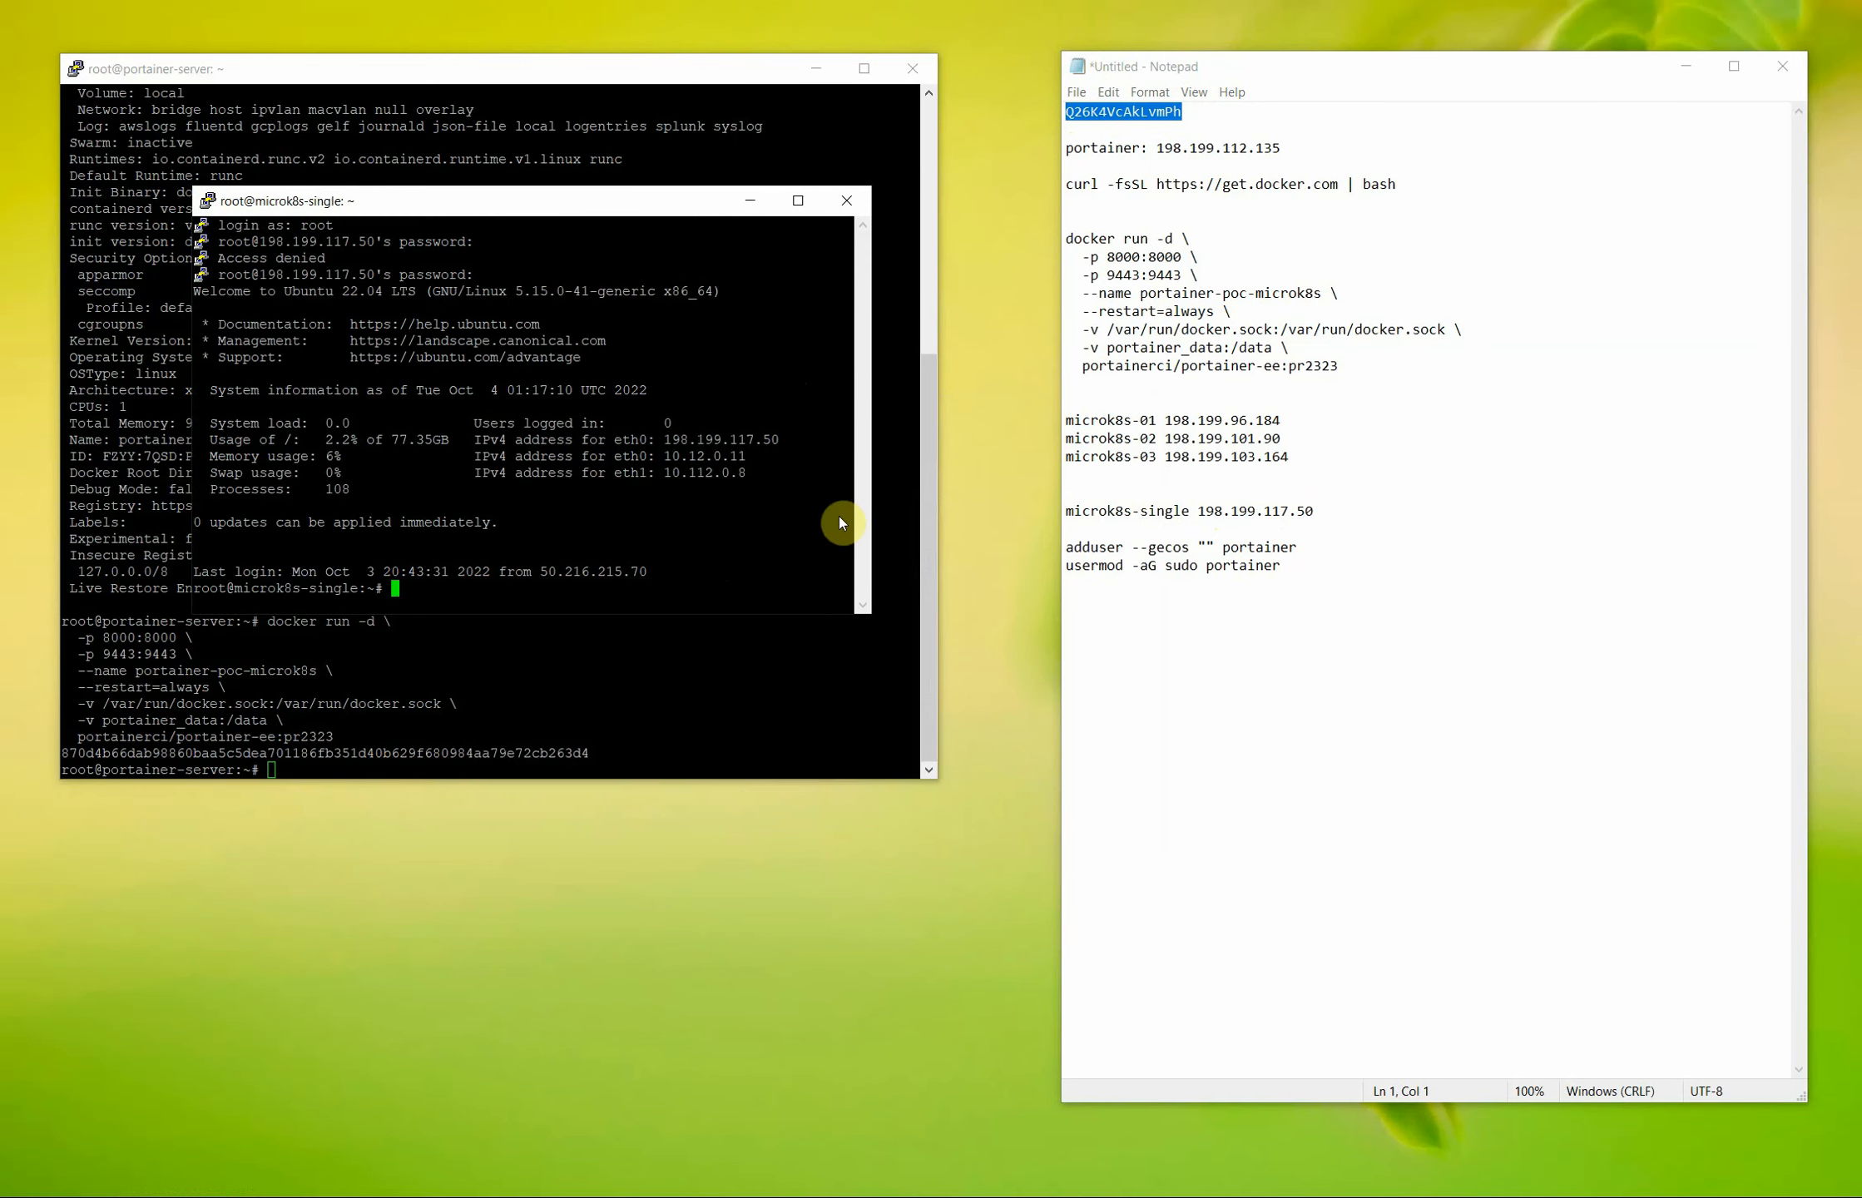
# - Run adduser --gecos "" portainer from the notes and enter and confirm the new account's password from the notes
pyautogui.moveTo(1298, 547); pyautogui.dragTo(1062, 547)
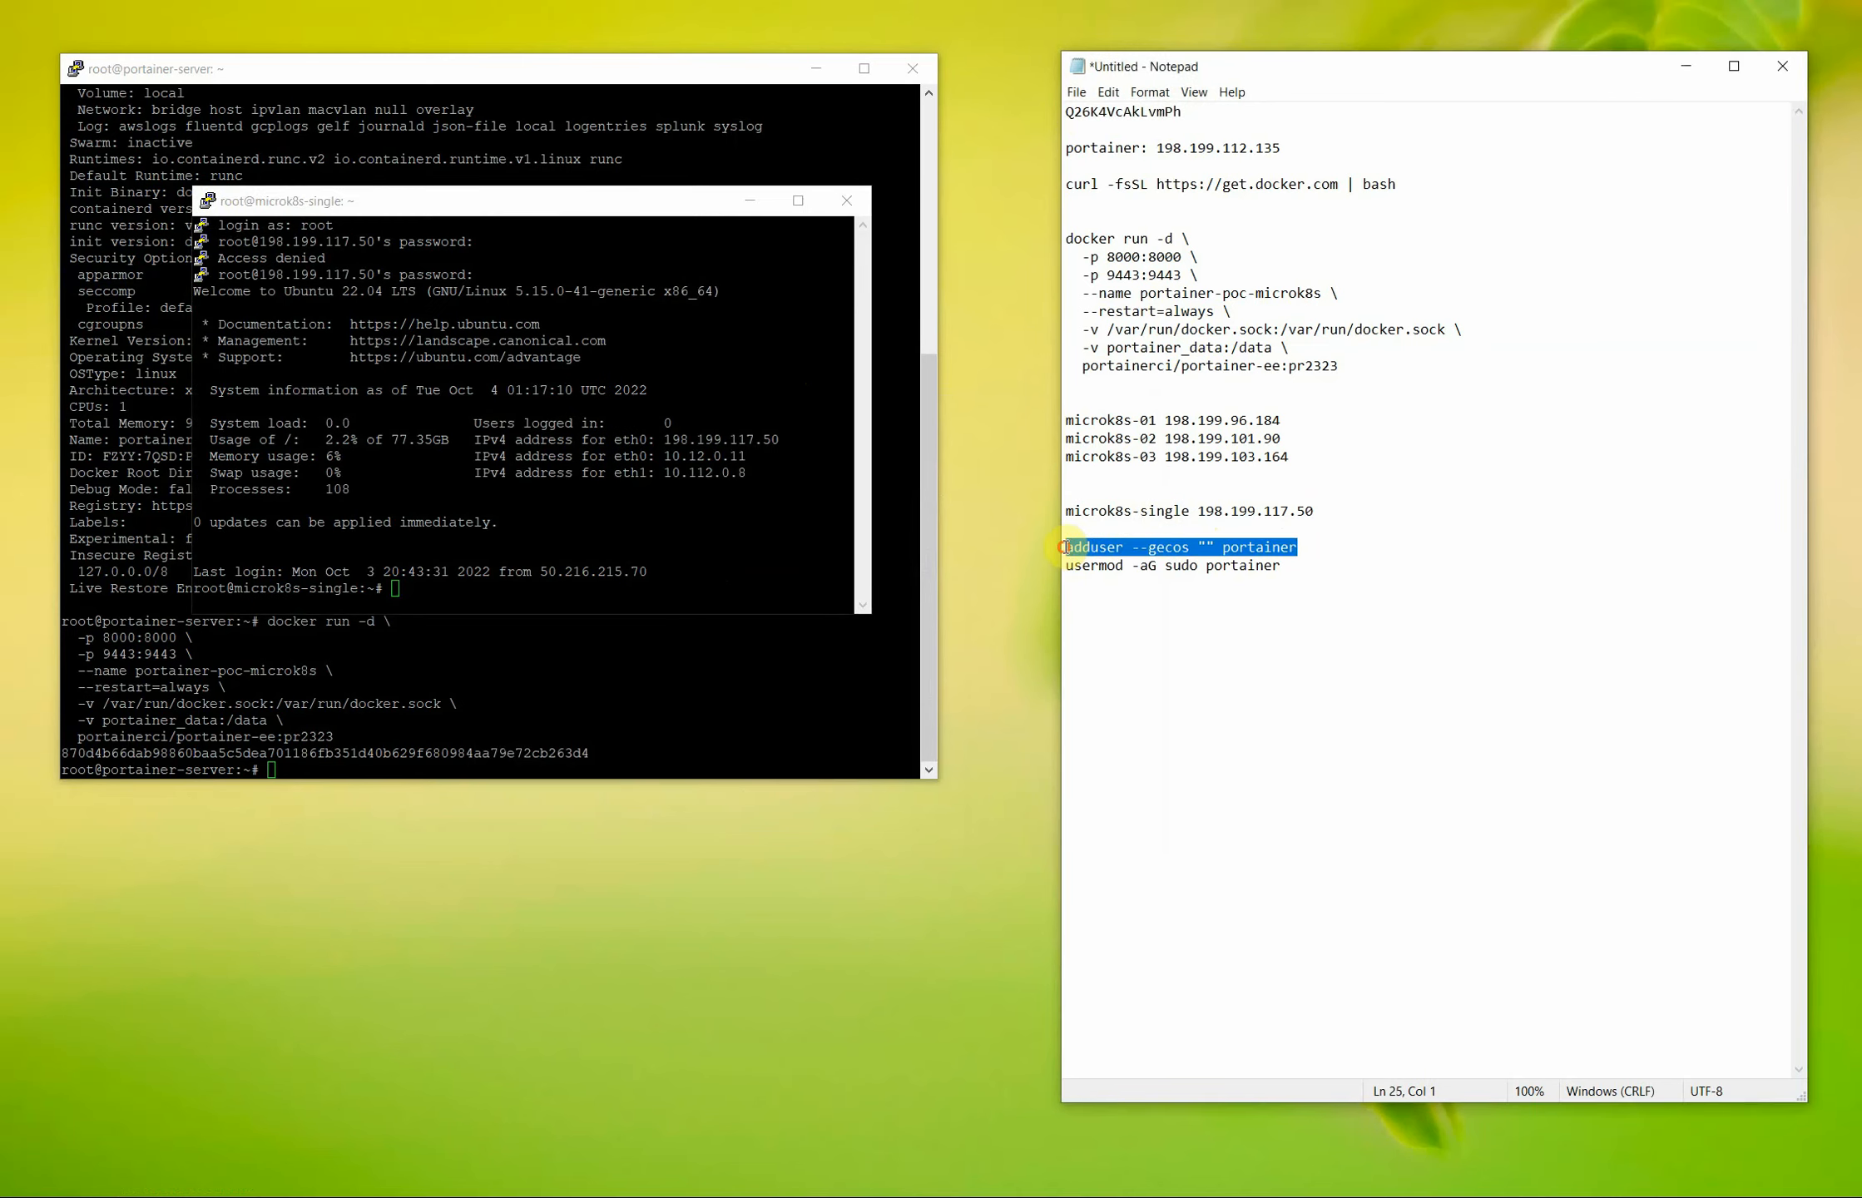
pyautogui.rightClick(494, 597)
pyautogui.press('Return')
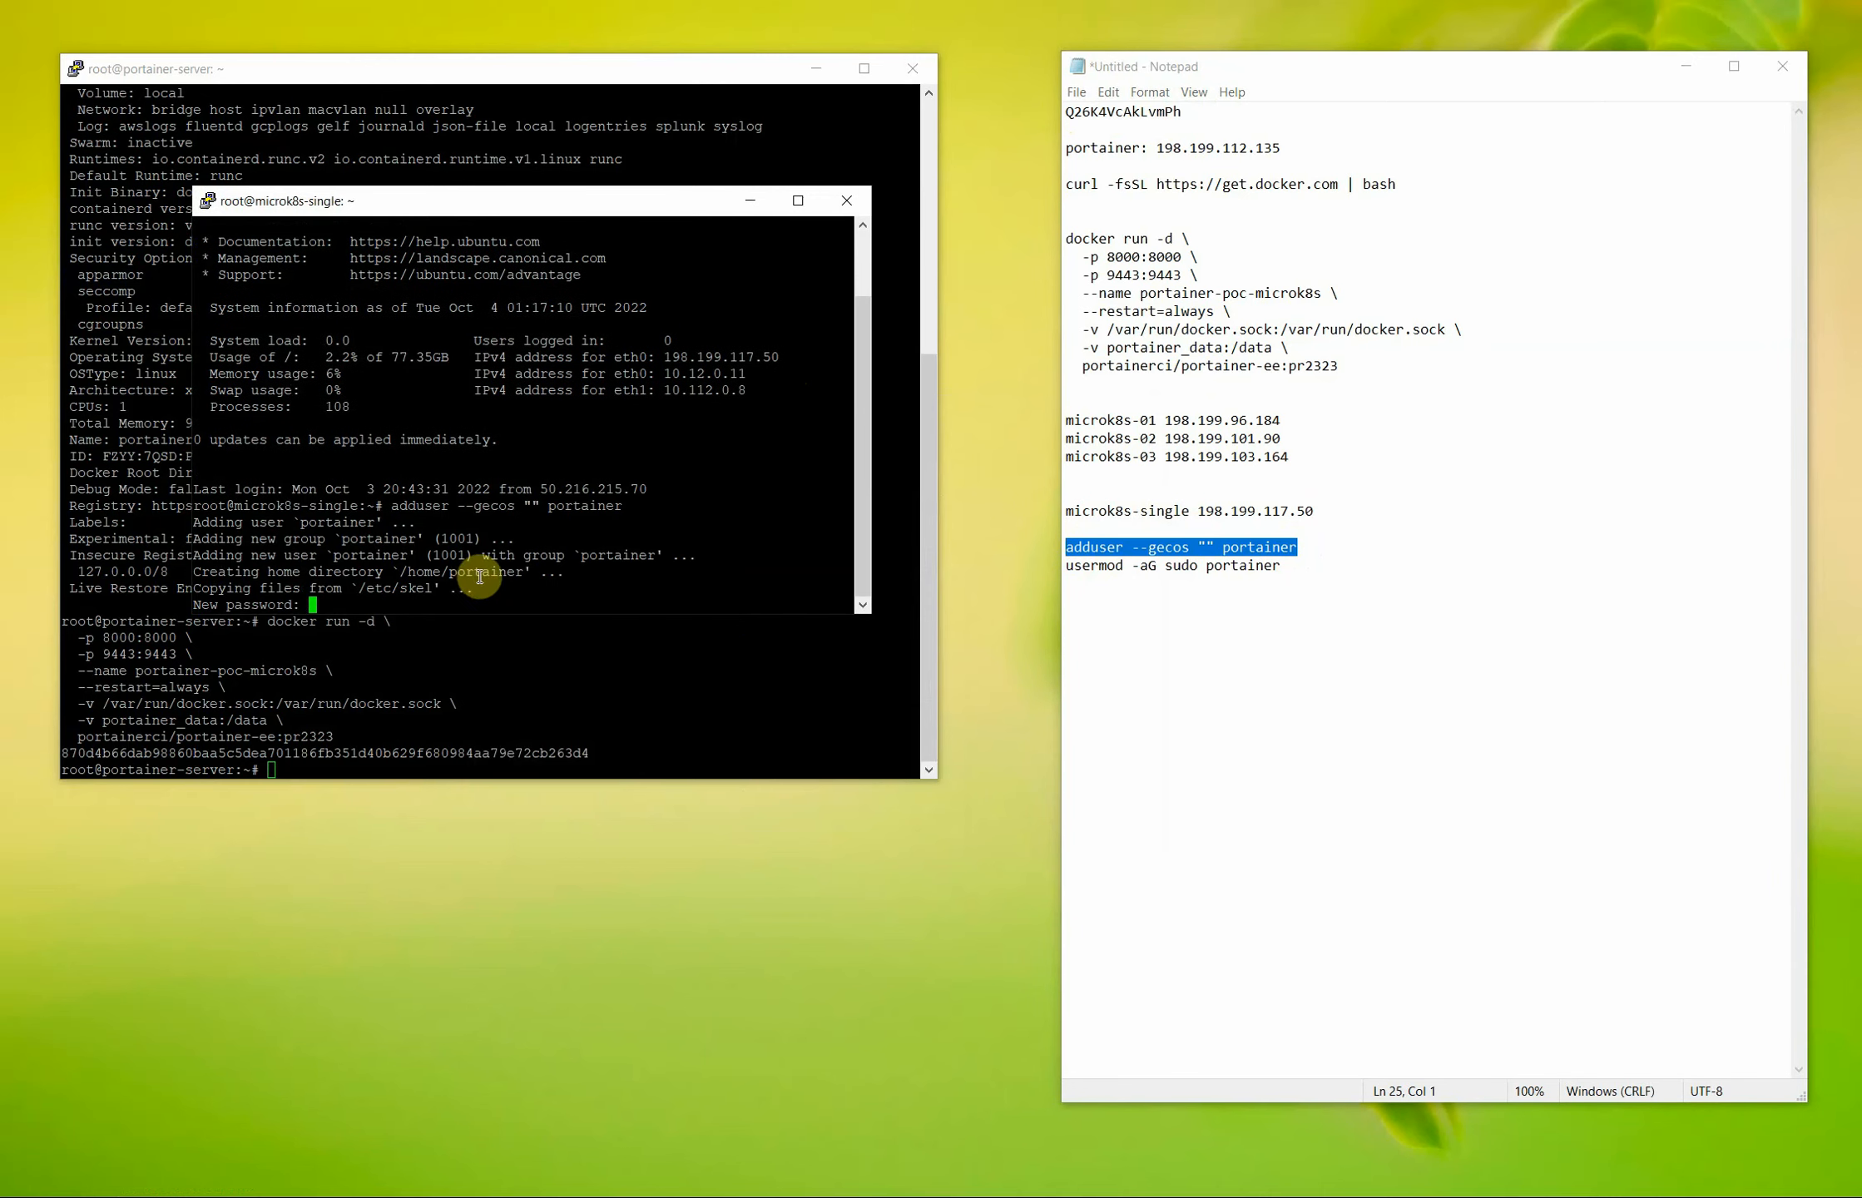
pyautogui.click(1185, 115)
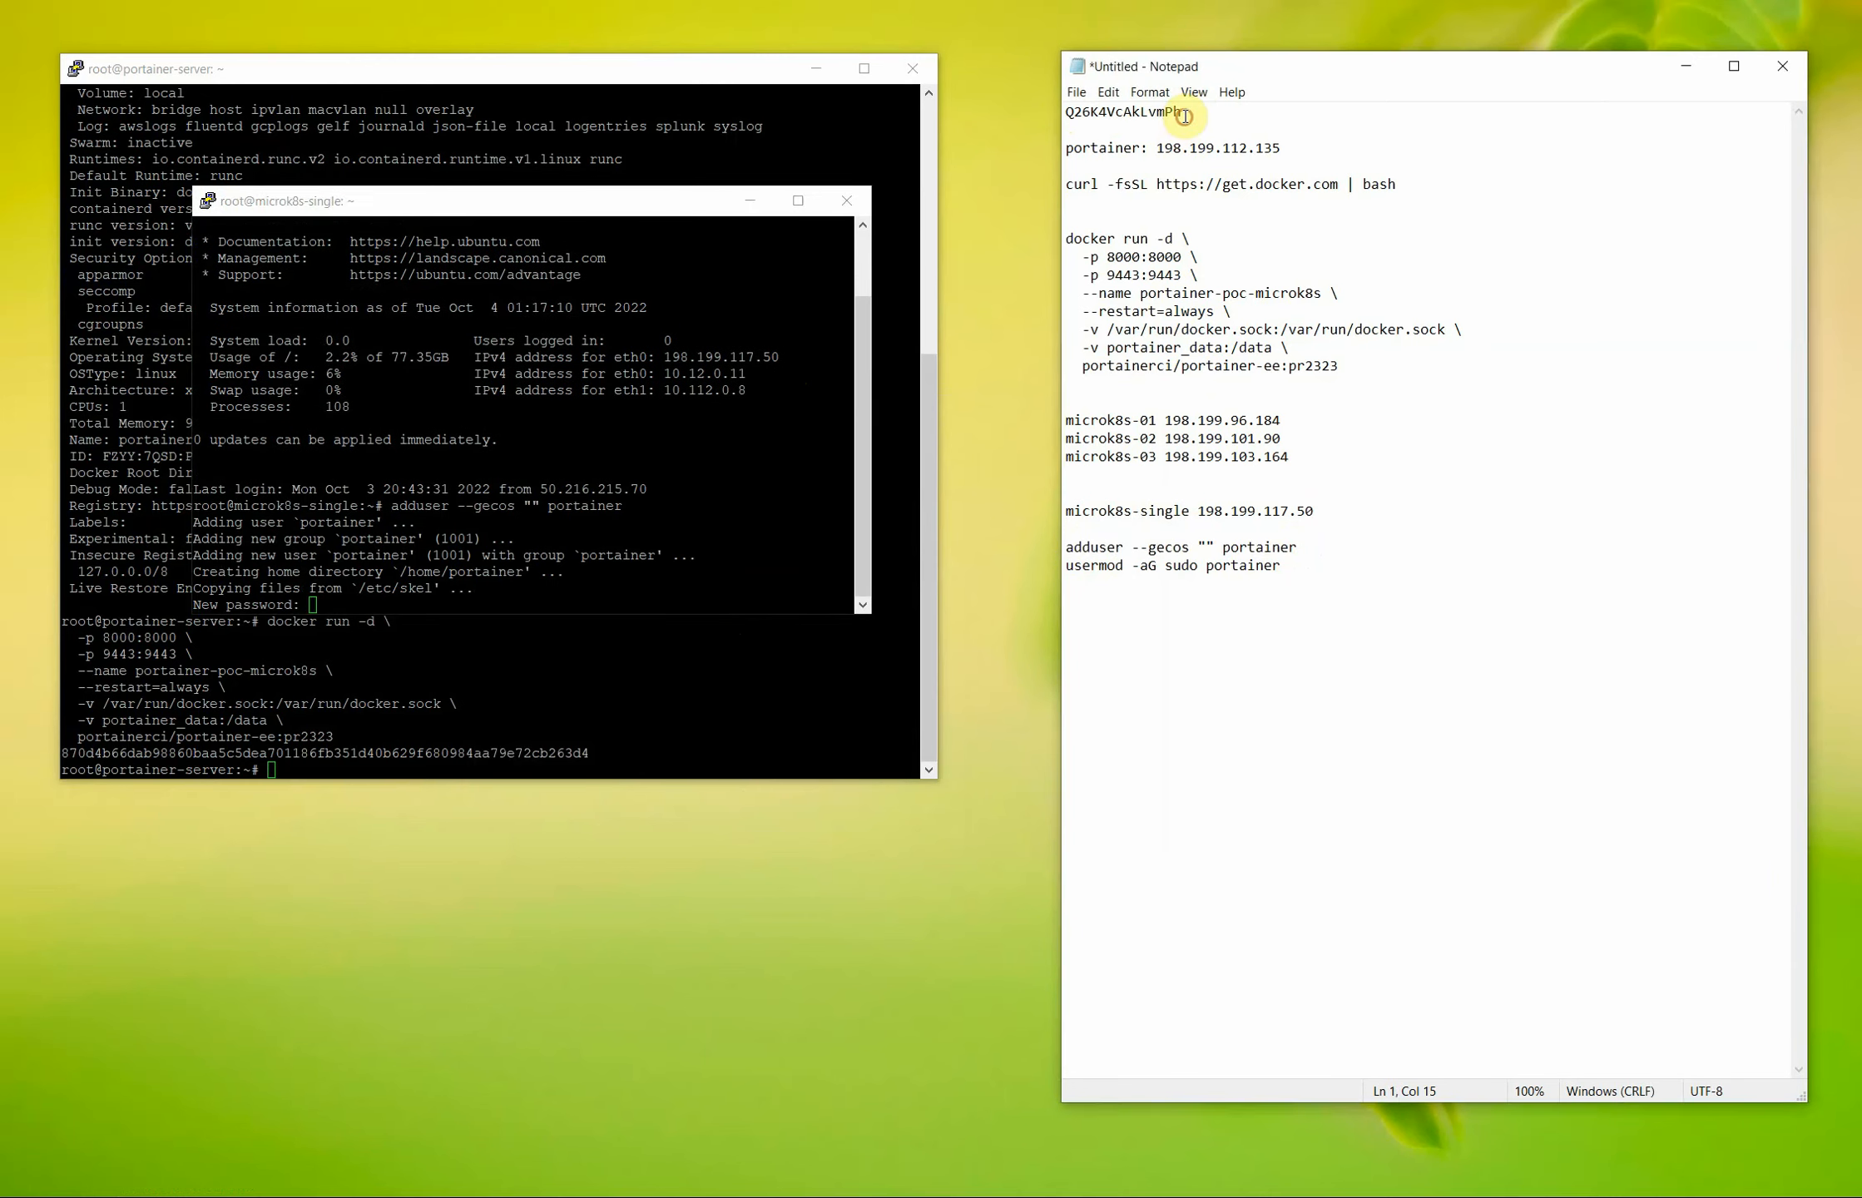
pyautogui.moveTo(1185, 115); pyautogui.dragTo(1063, 113)
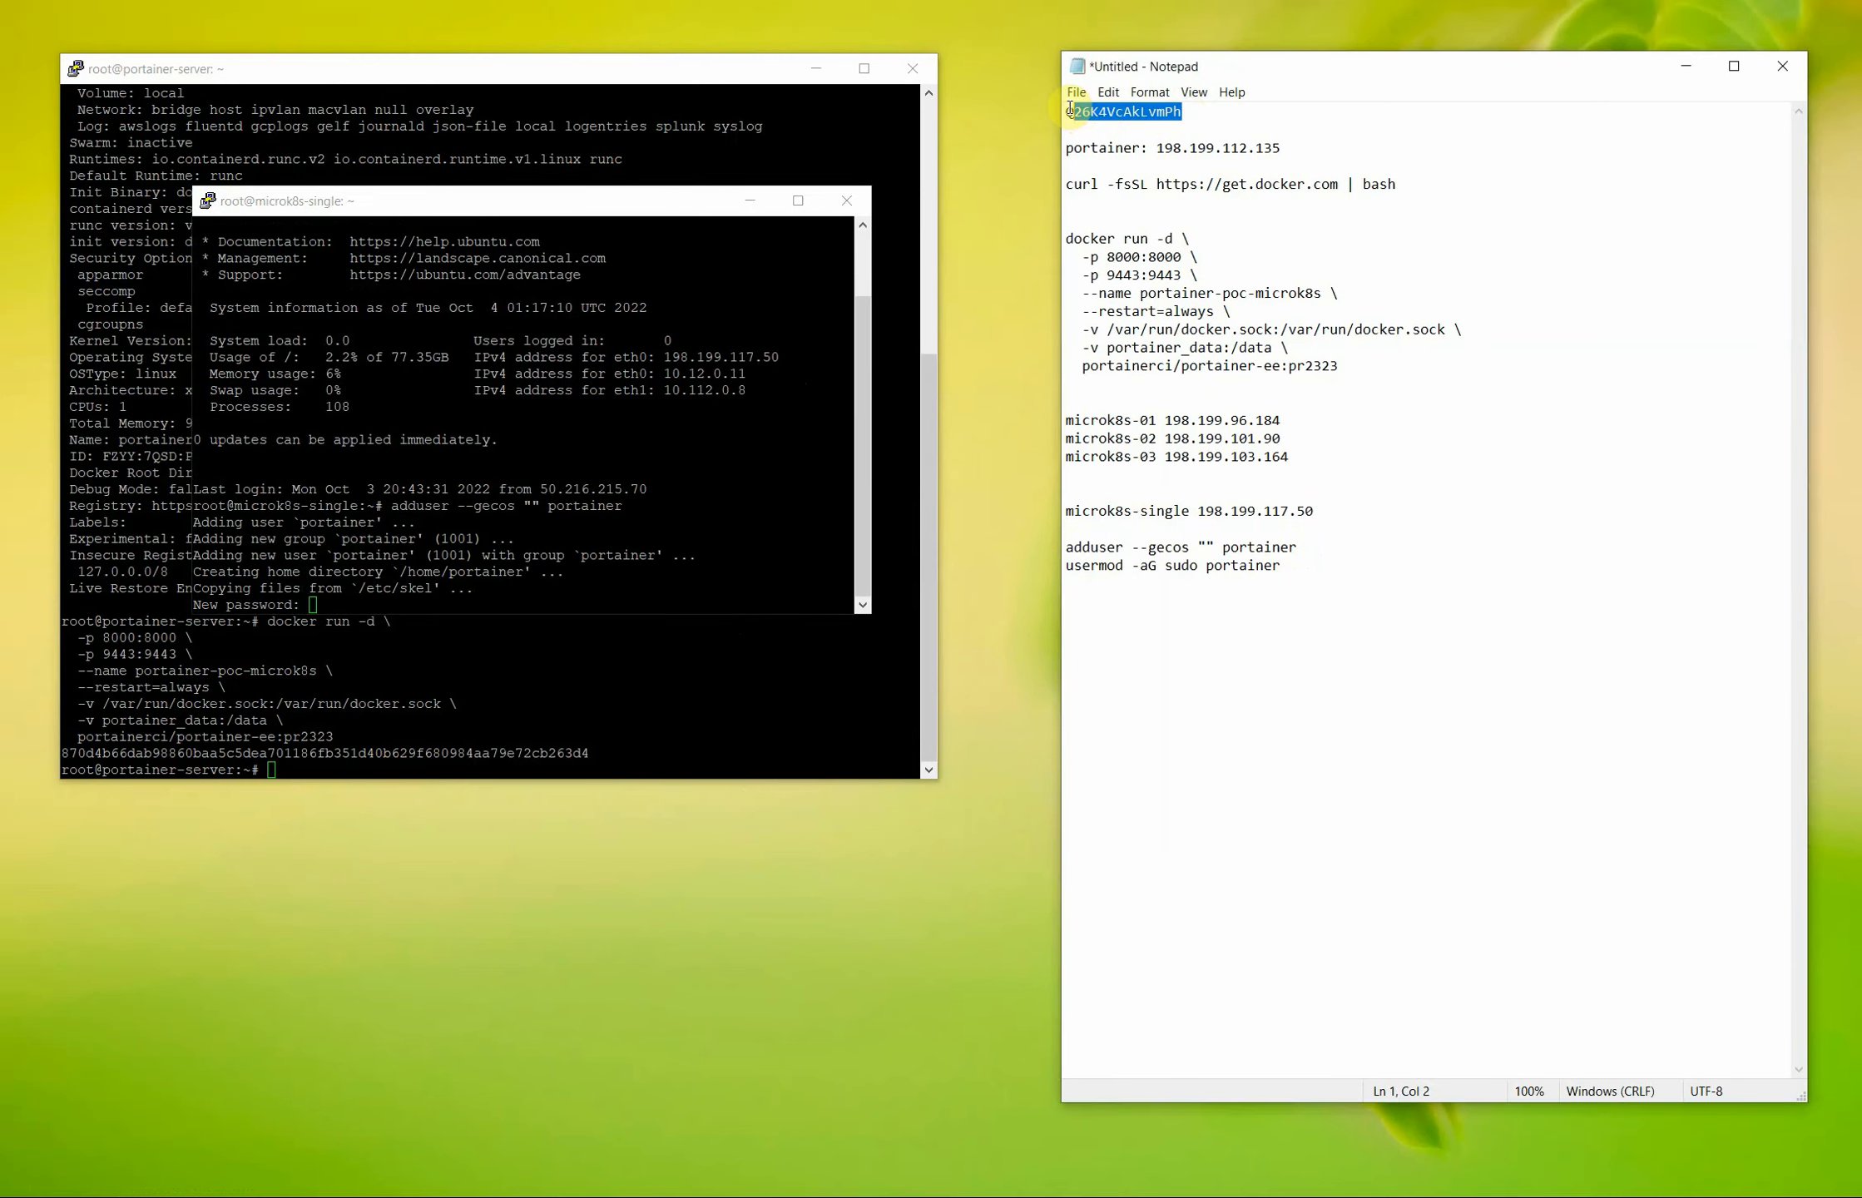
pyautogui.rightClick(634, 539)
pyautogui.press('Return')
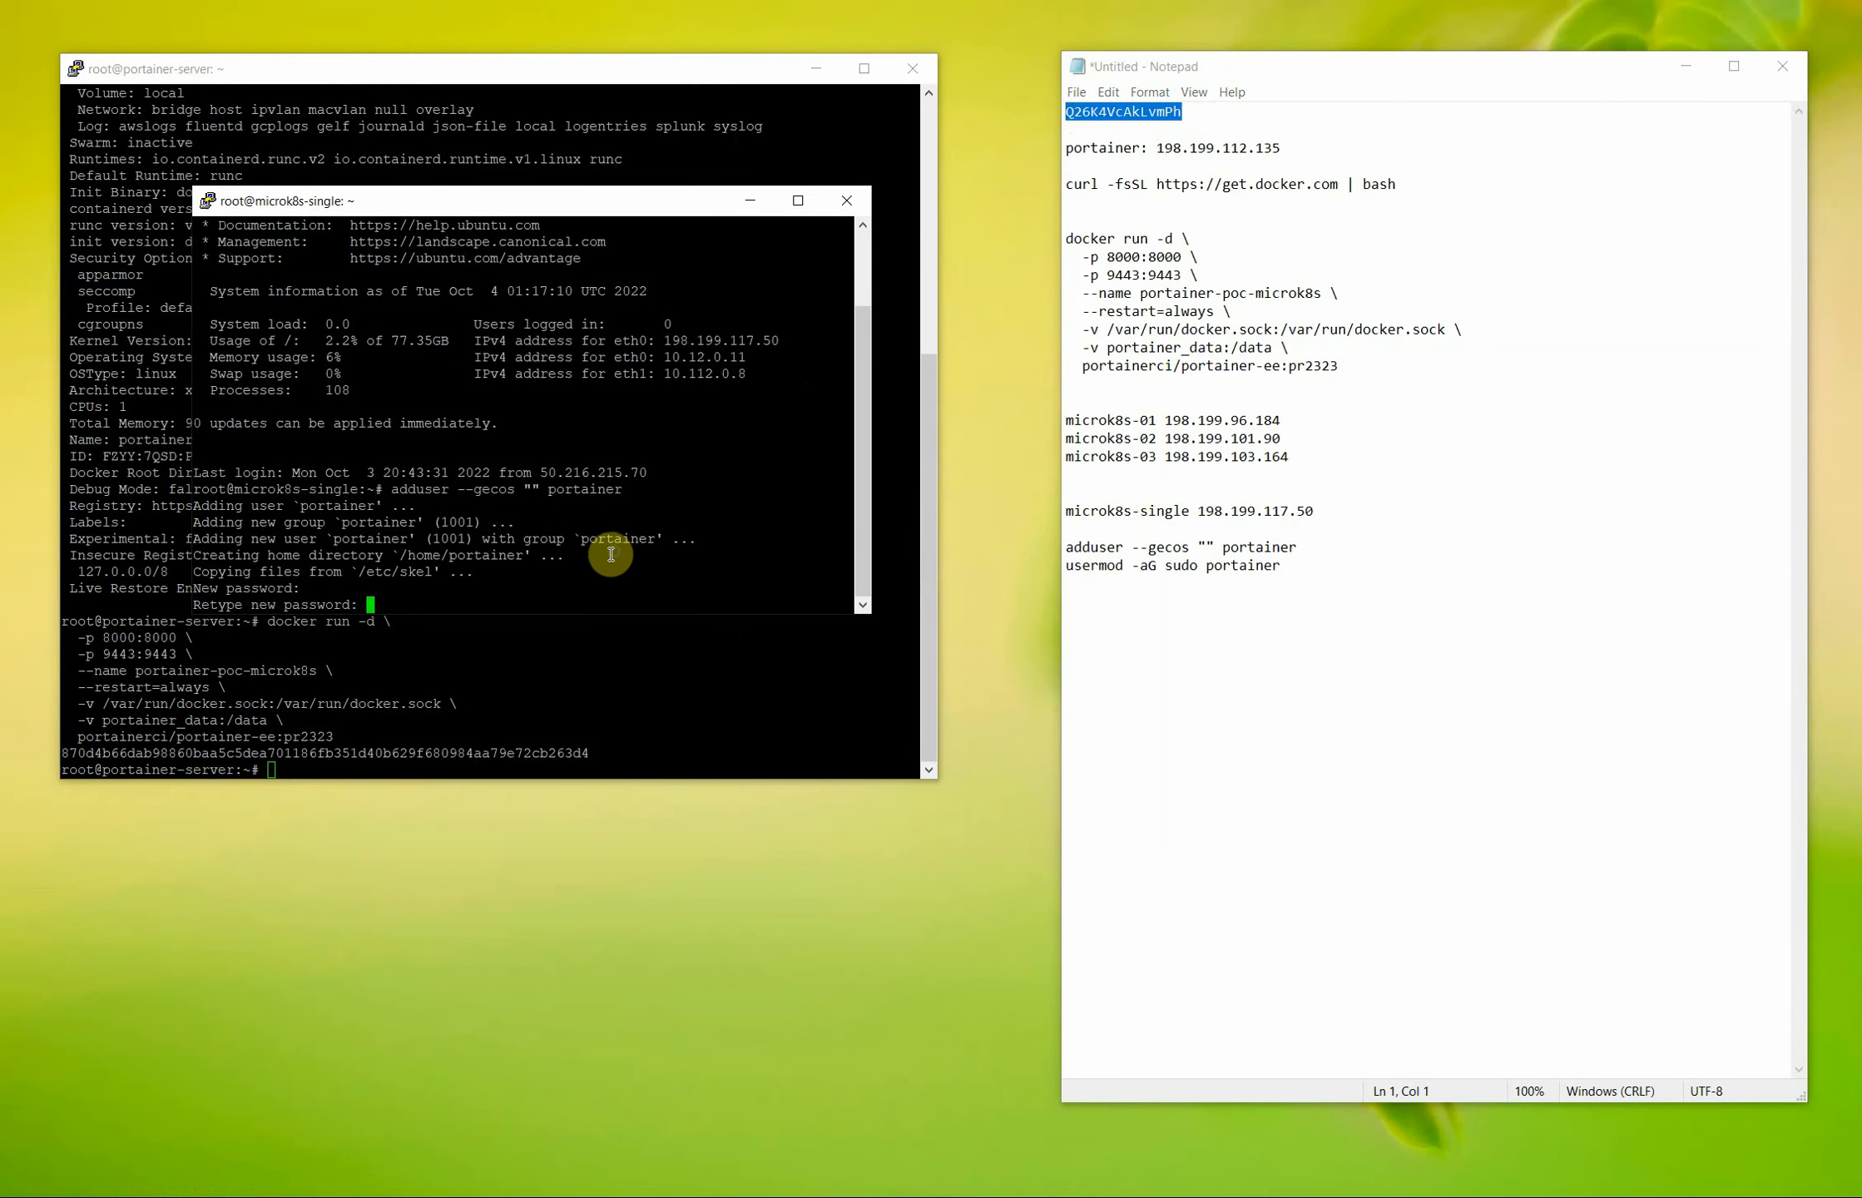
pyautogui.rightClick(611, 554)
pyautogui.press('Return')
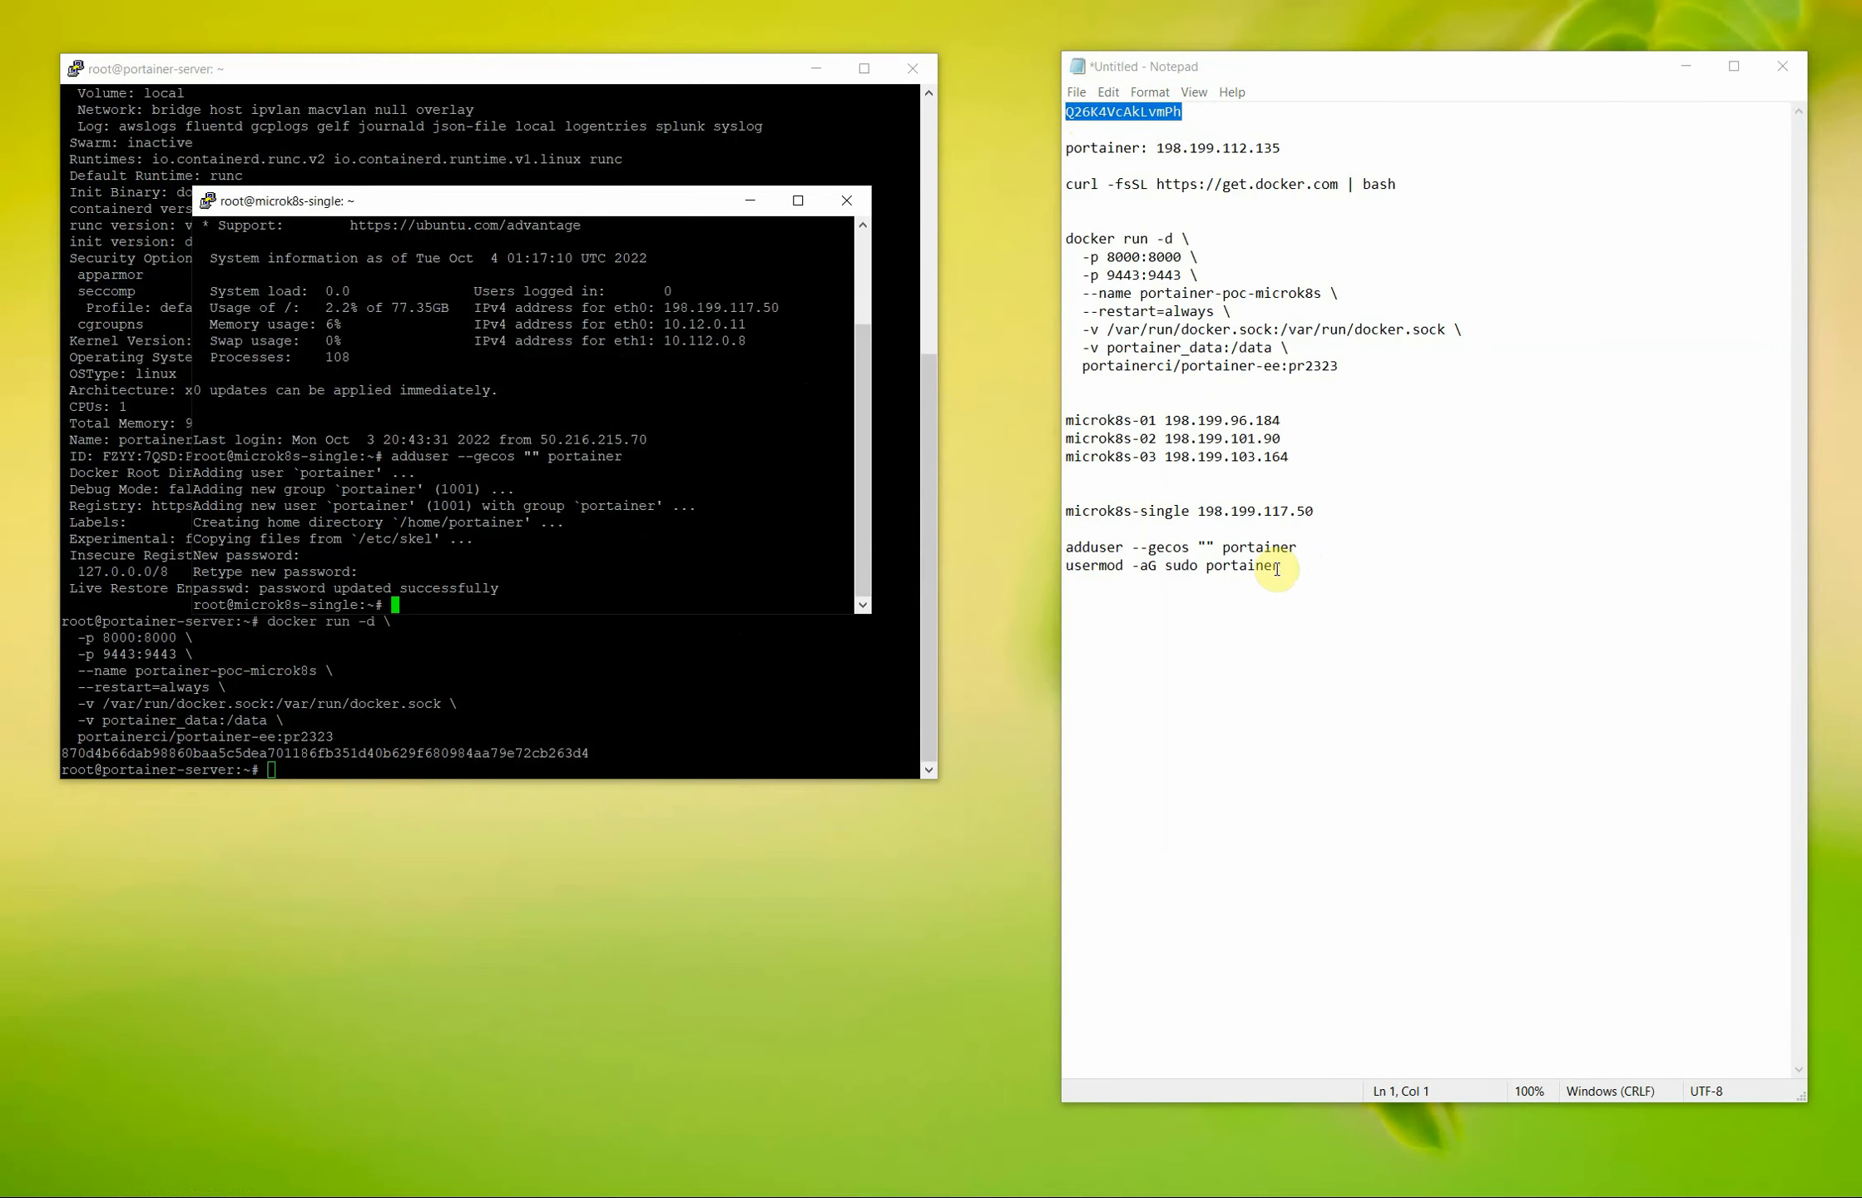
# - Add the portainer user to the sudo group with usermod -aG sudo portainer and minimise that terminal session
pyautogui.moveTo(1281, 566); pyautogui.dragTo(1066, 565)
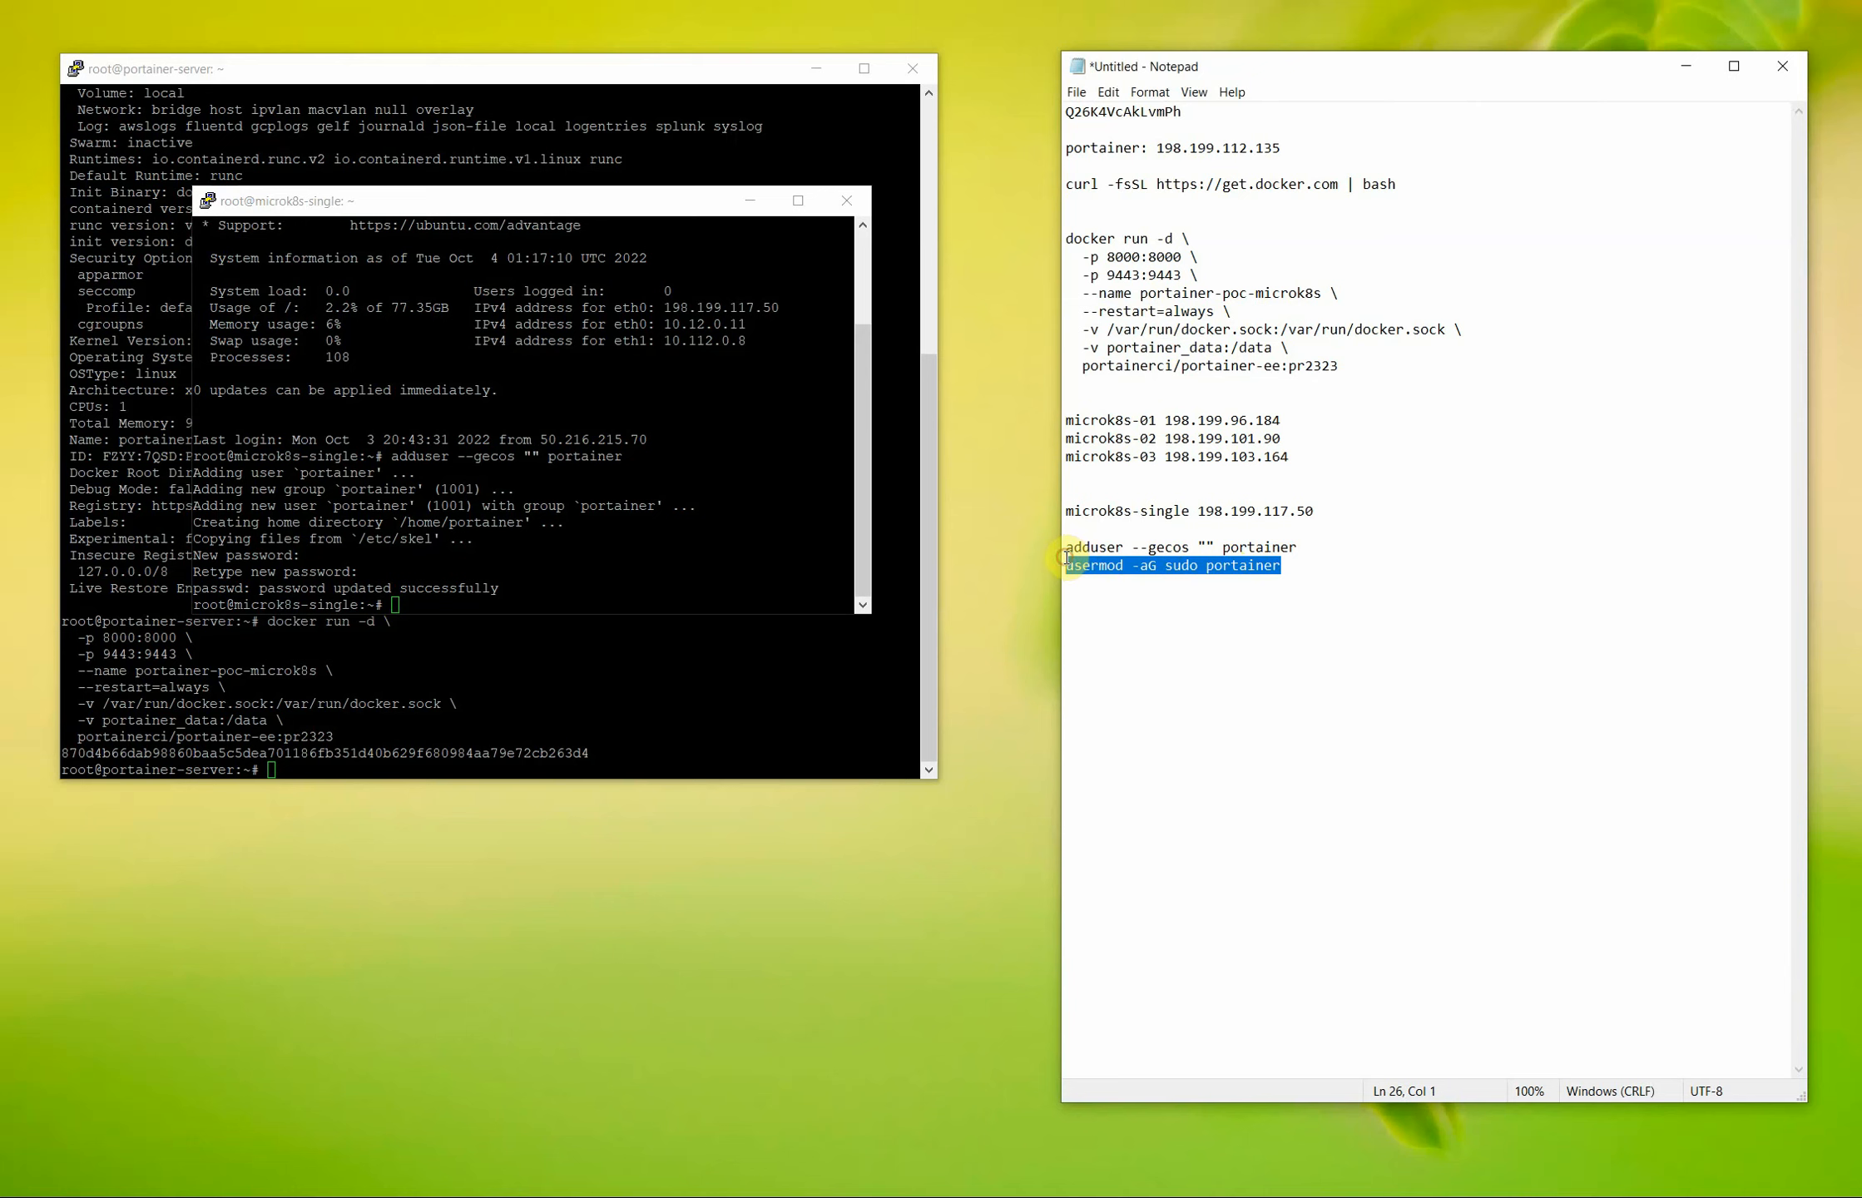
pyautogui.rightClick(532, 602)
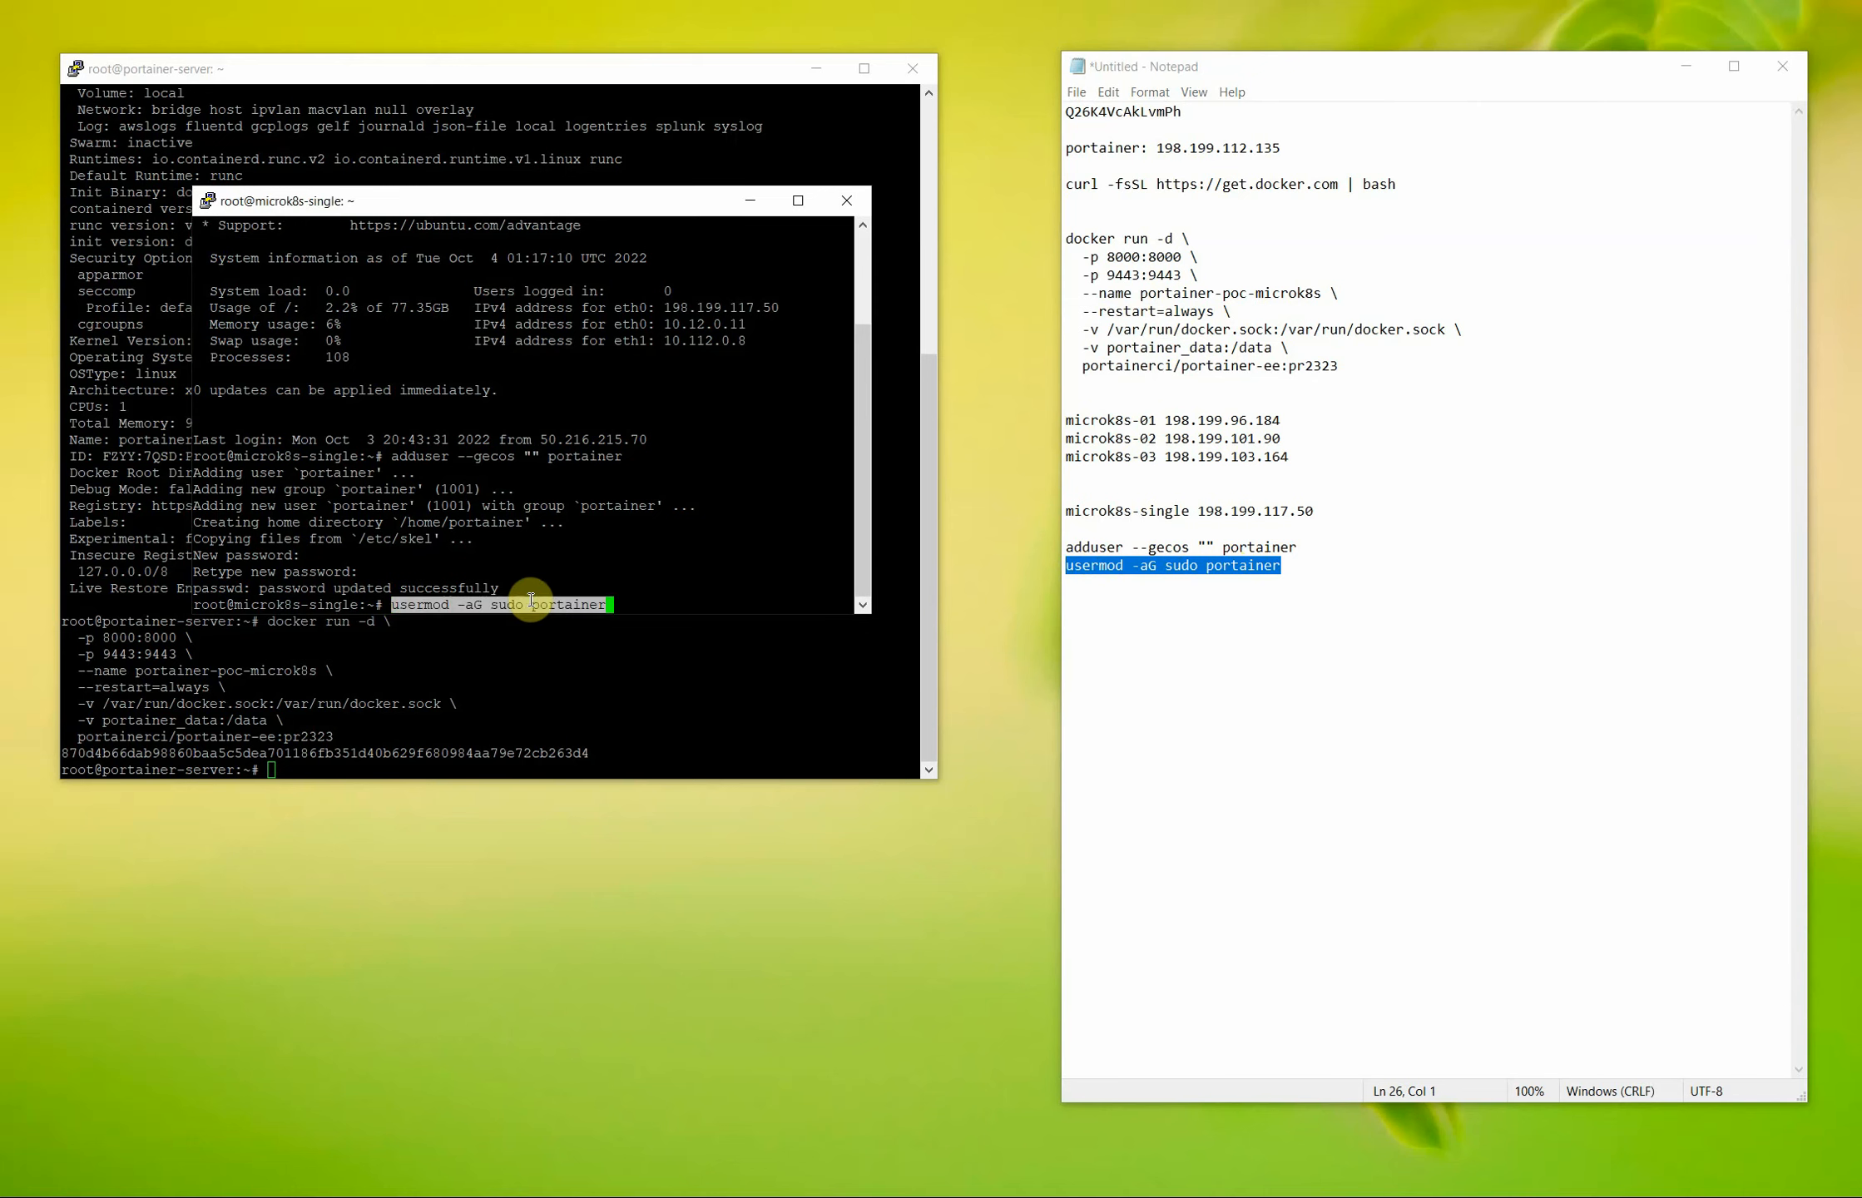
pyautogui.press('Return')
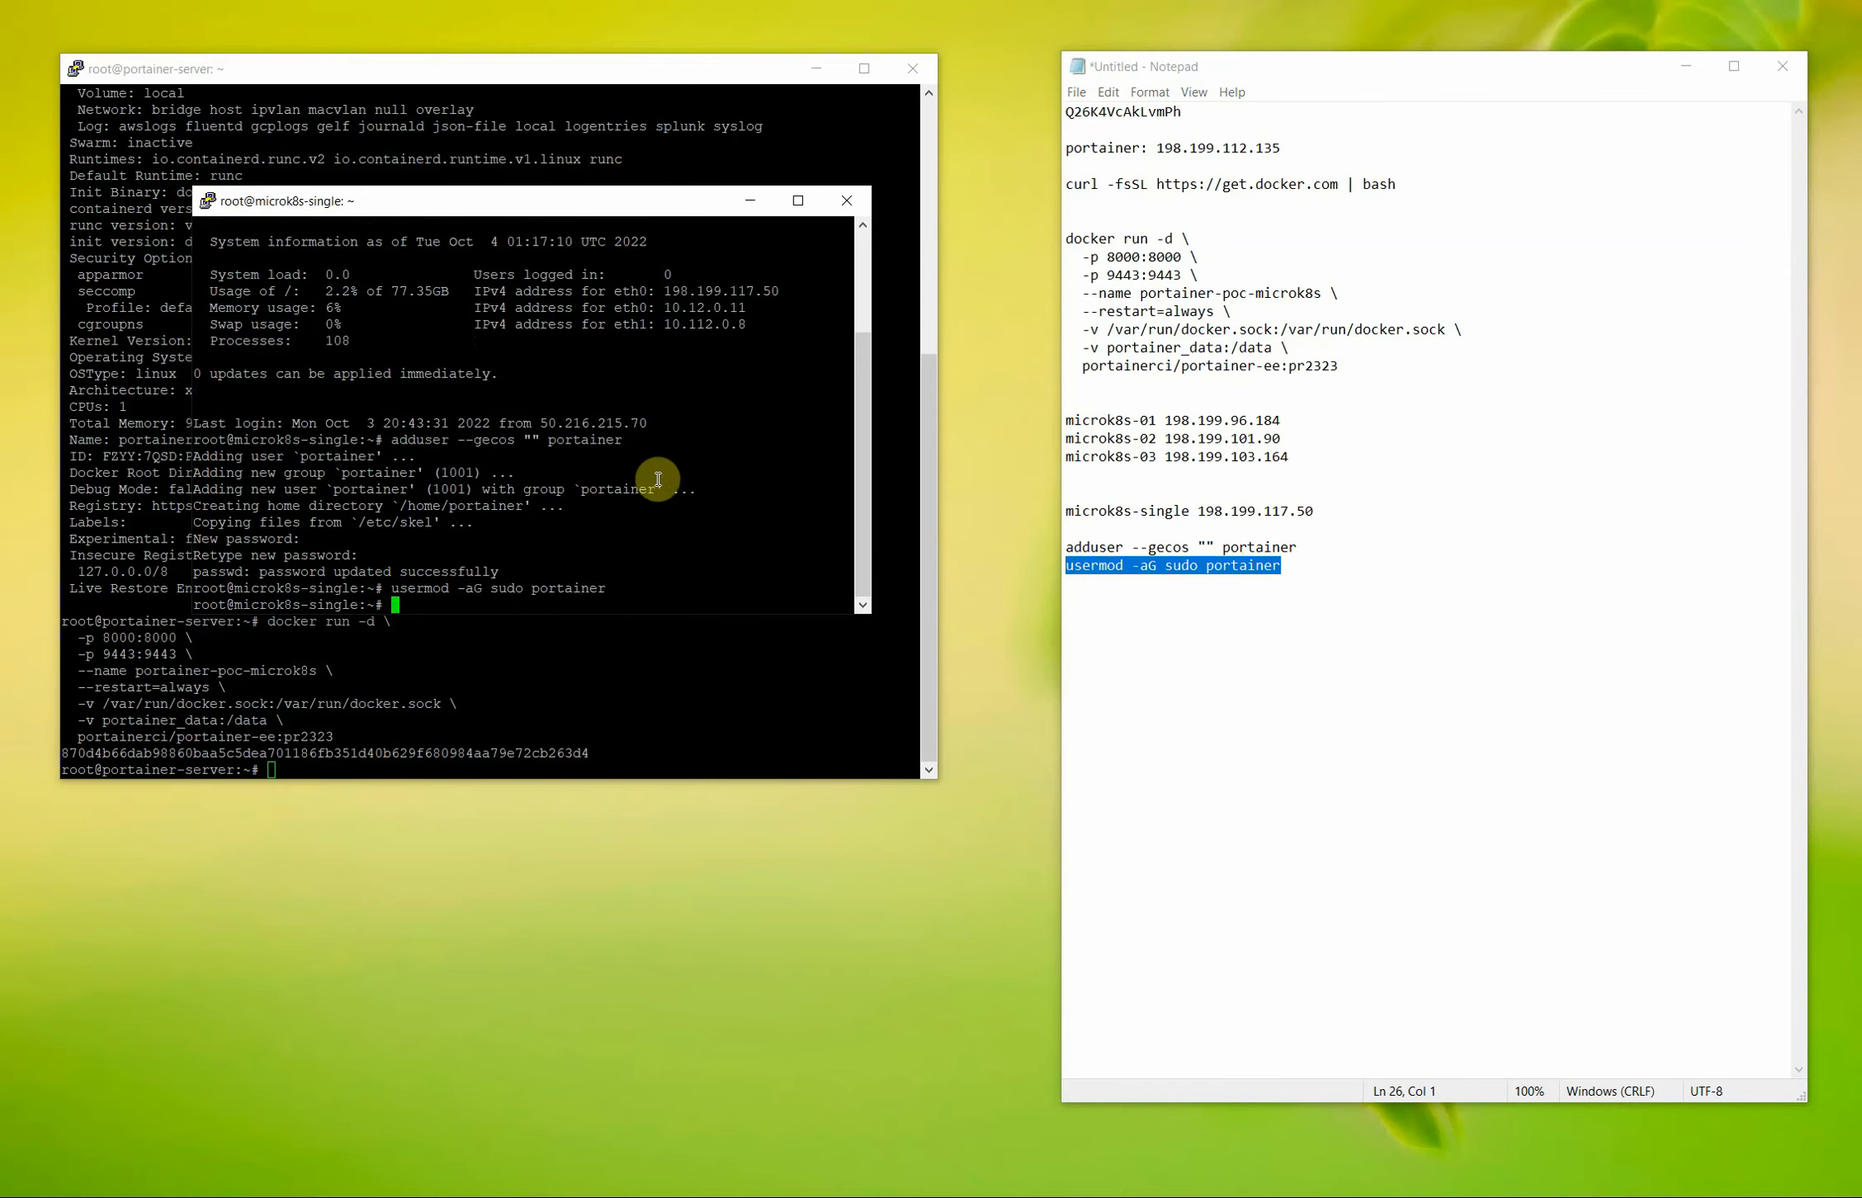
pyautogui.click(521, 201)
pyautogui.moveTo(522, 201); pyautogui.dragTo(643, 563)
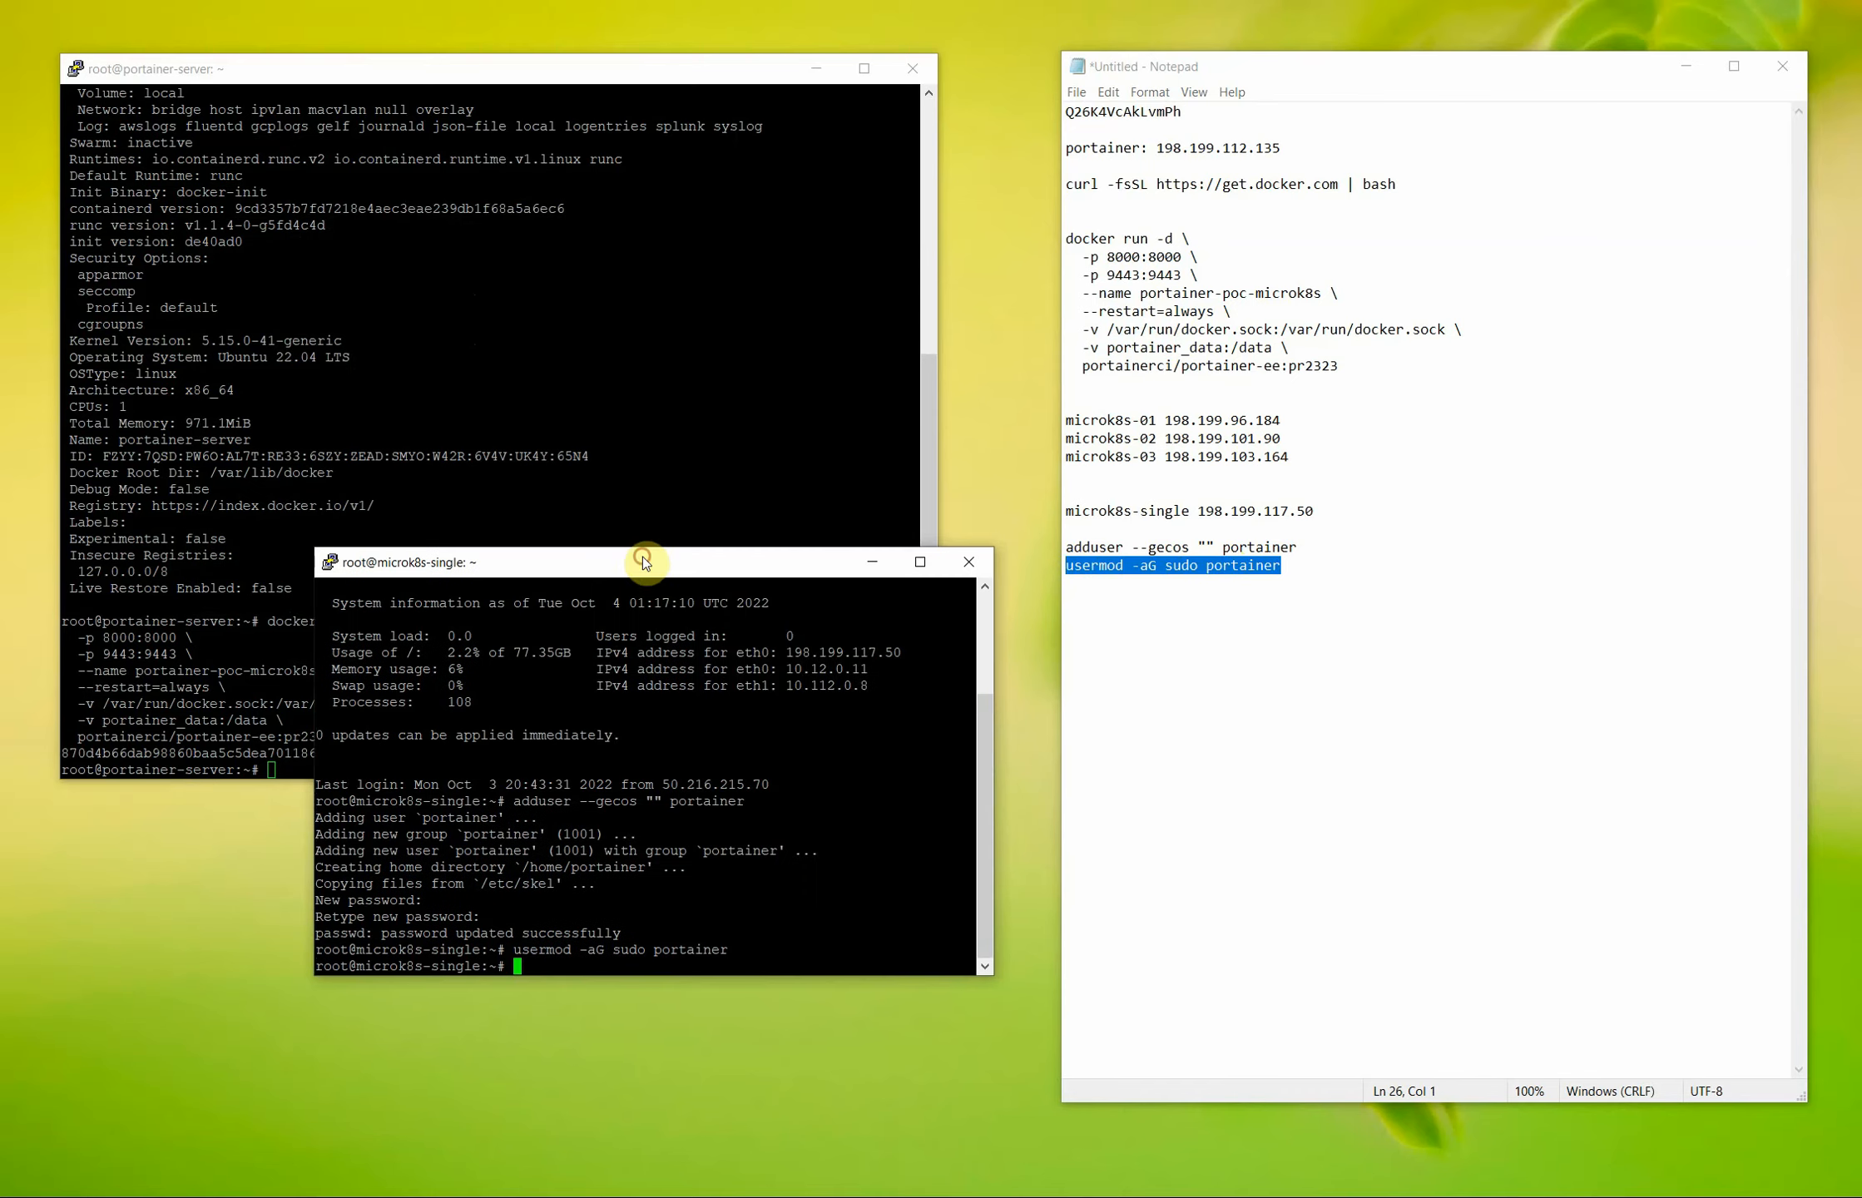
pyautogui.click(868, 563)
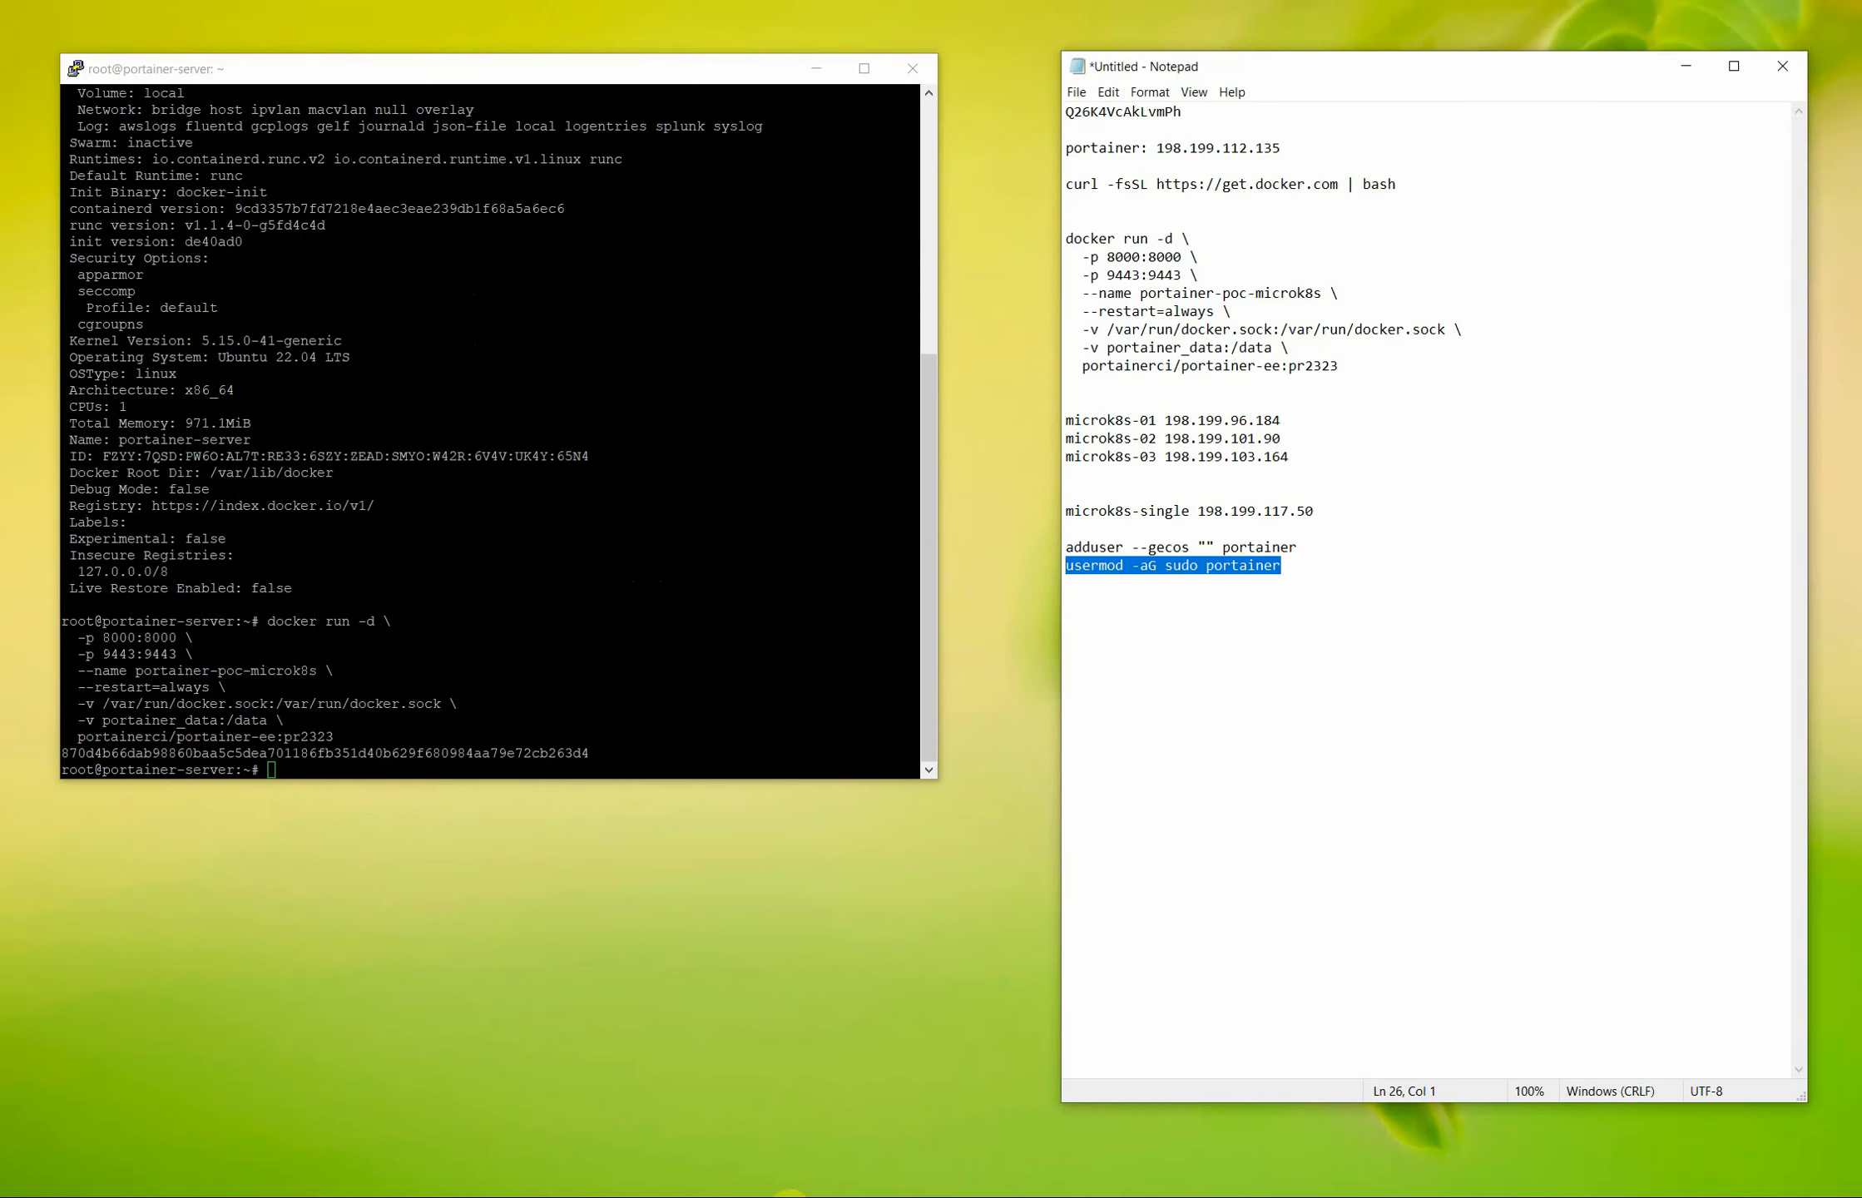
# - Switch back to Portainer in the browser and start adding a KaaS environment with Microk8s as the provider
pyautogui.click(825, 1195)
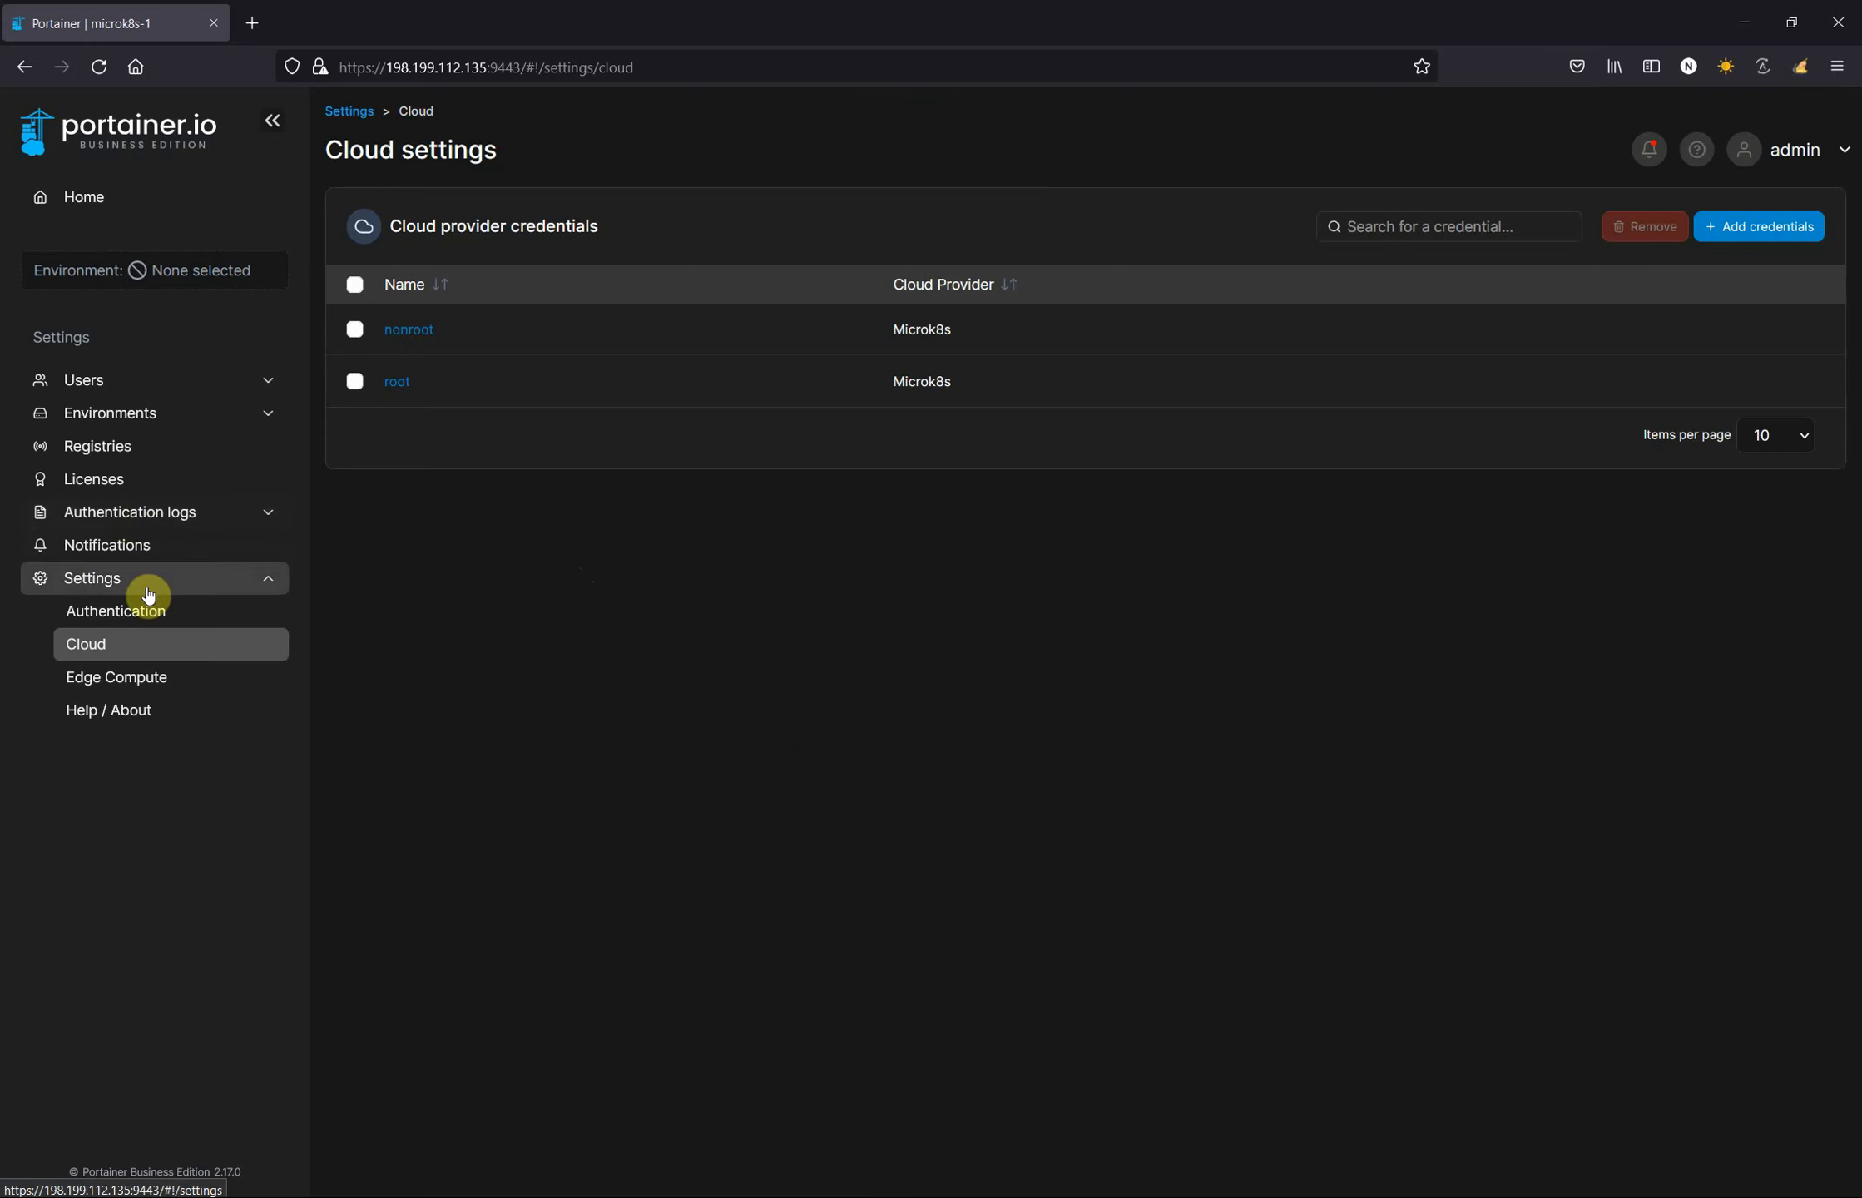
pyautogui.click(134, 414)
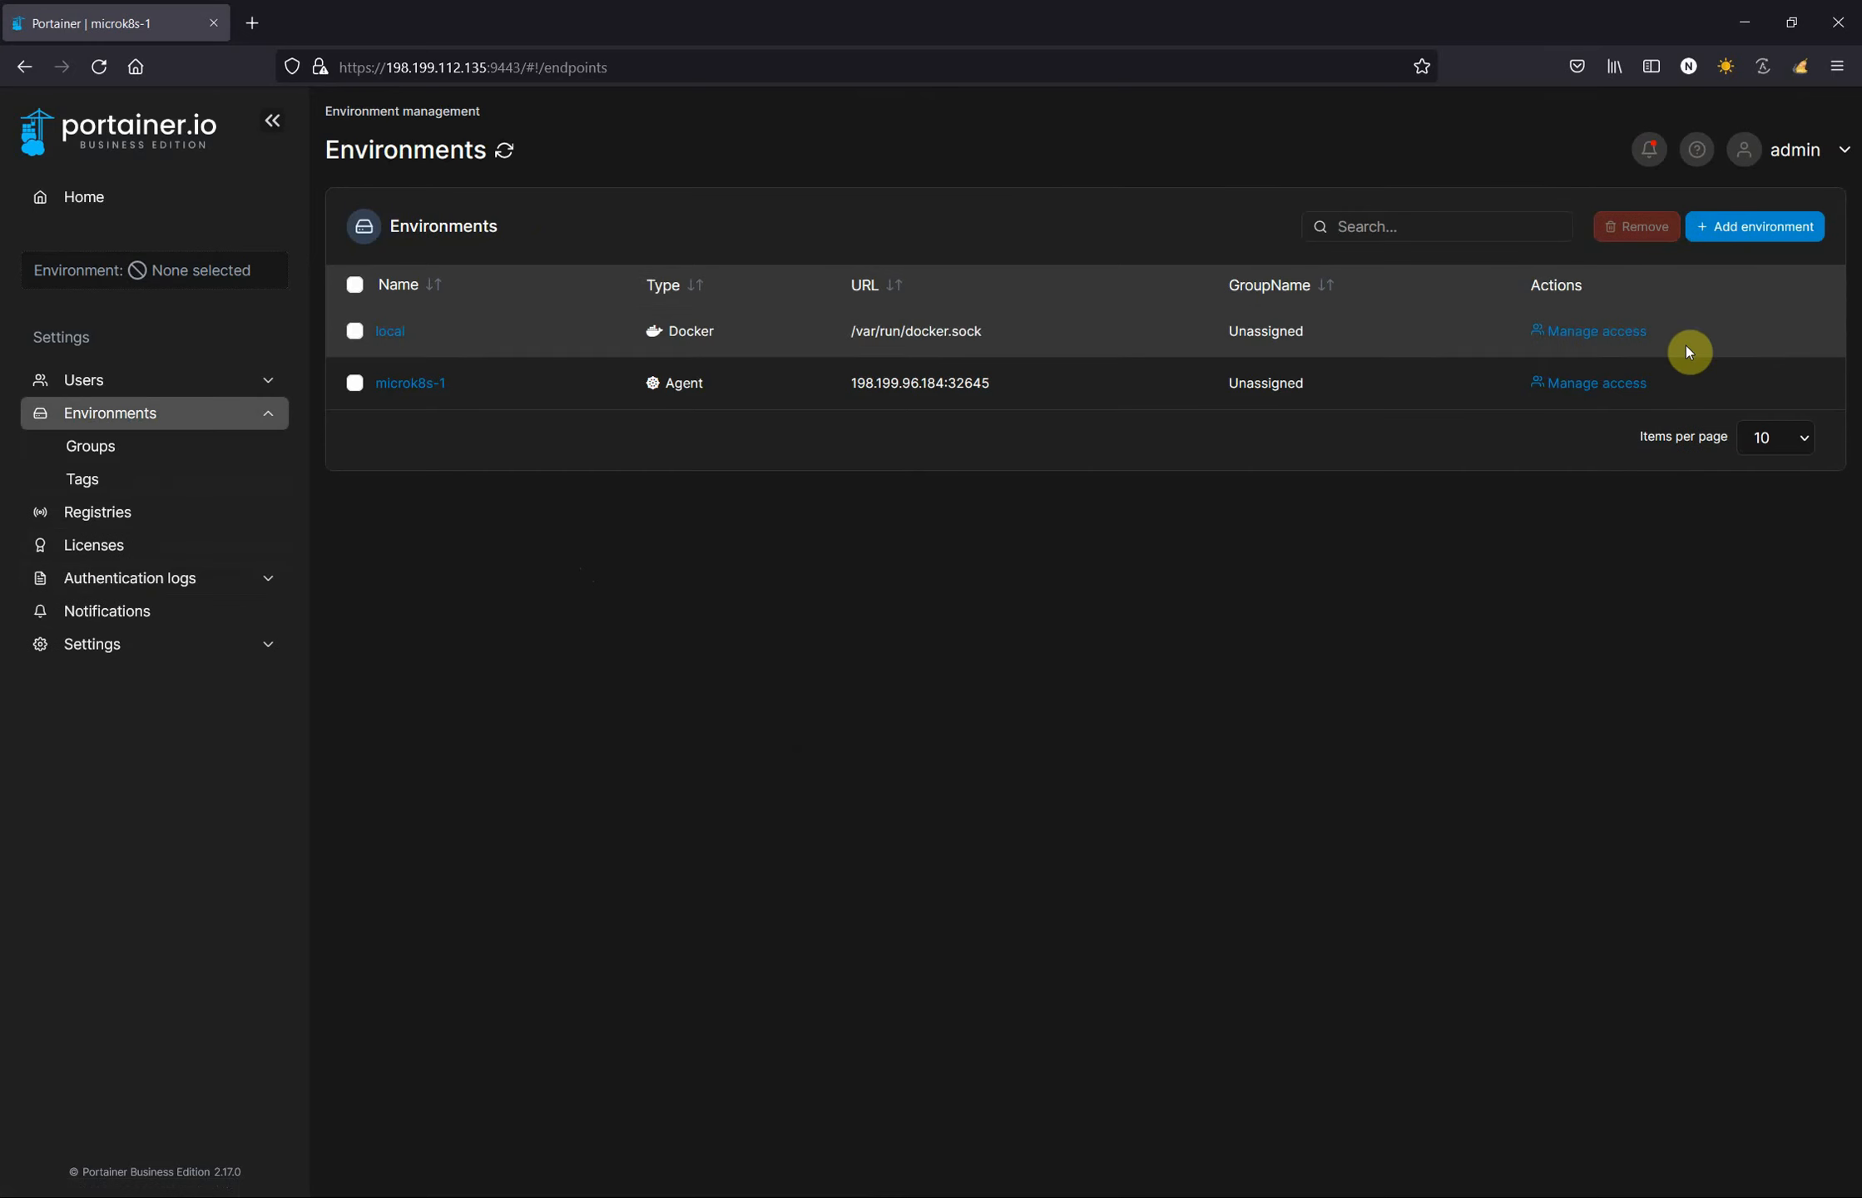
pyautogui.click(1731, 231)
pyautogui.click(1558, 527)
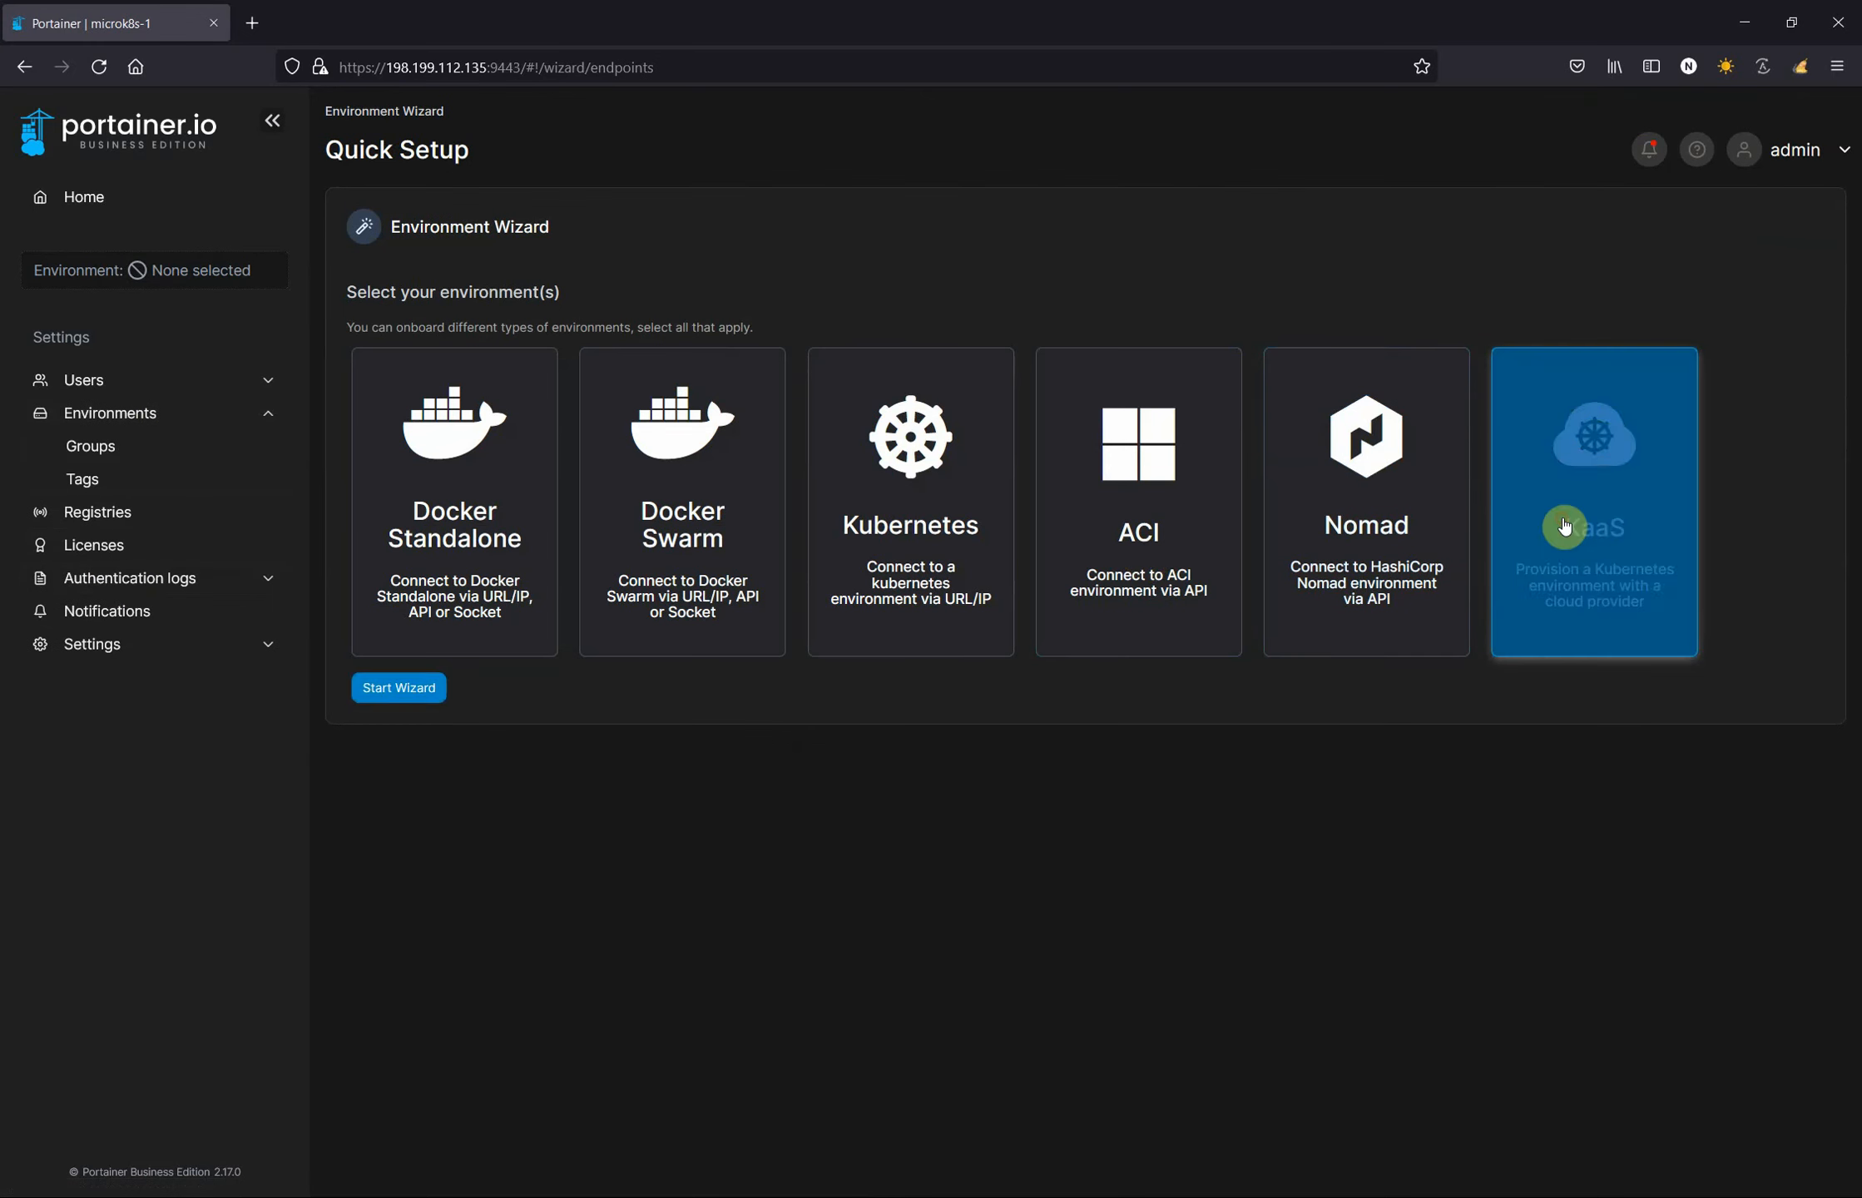
pyautogui.click(401, 699)
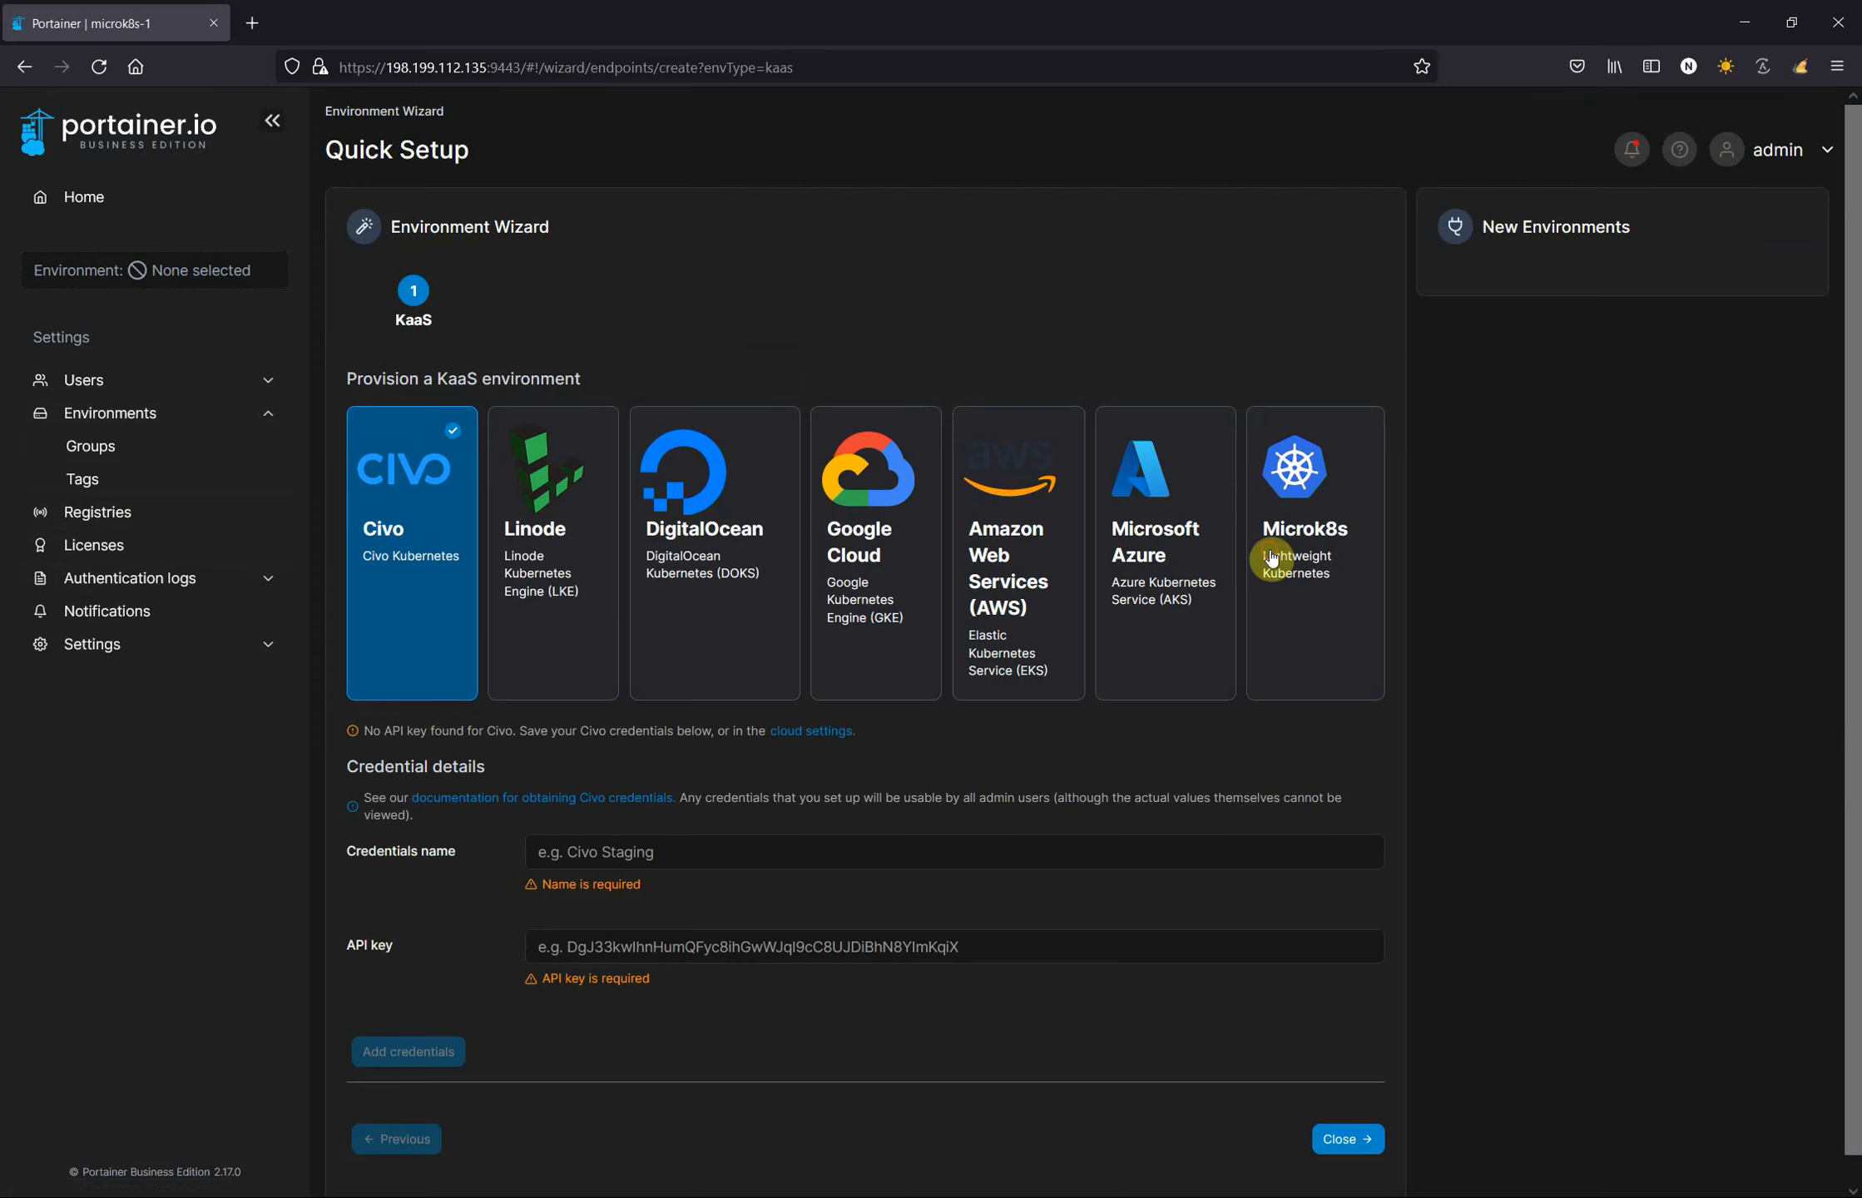
pyautogui.click(1271, 559)
# - Name the cluster microk8s-2, select the nonroot credentials, and set the node count to 1
pyautogui.click(647, 769)
pyautogui.write('micrk')
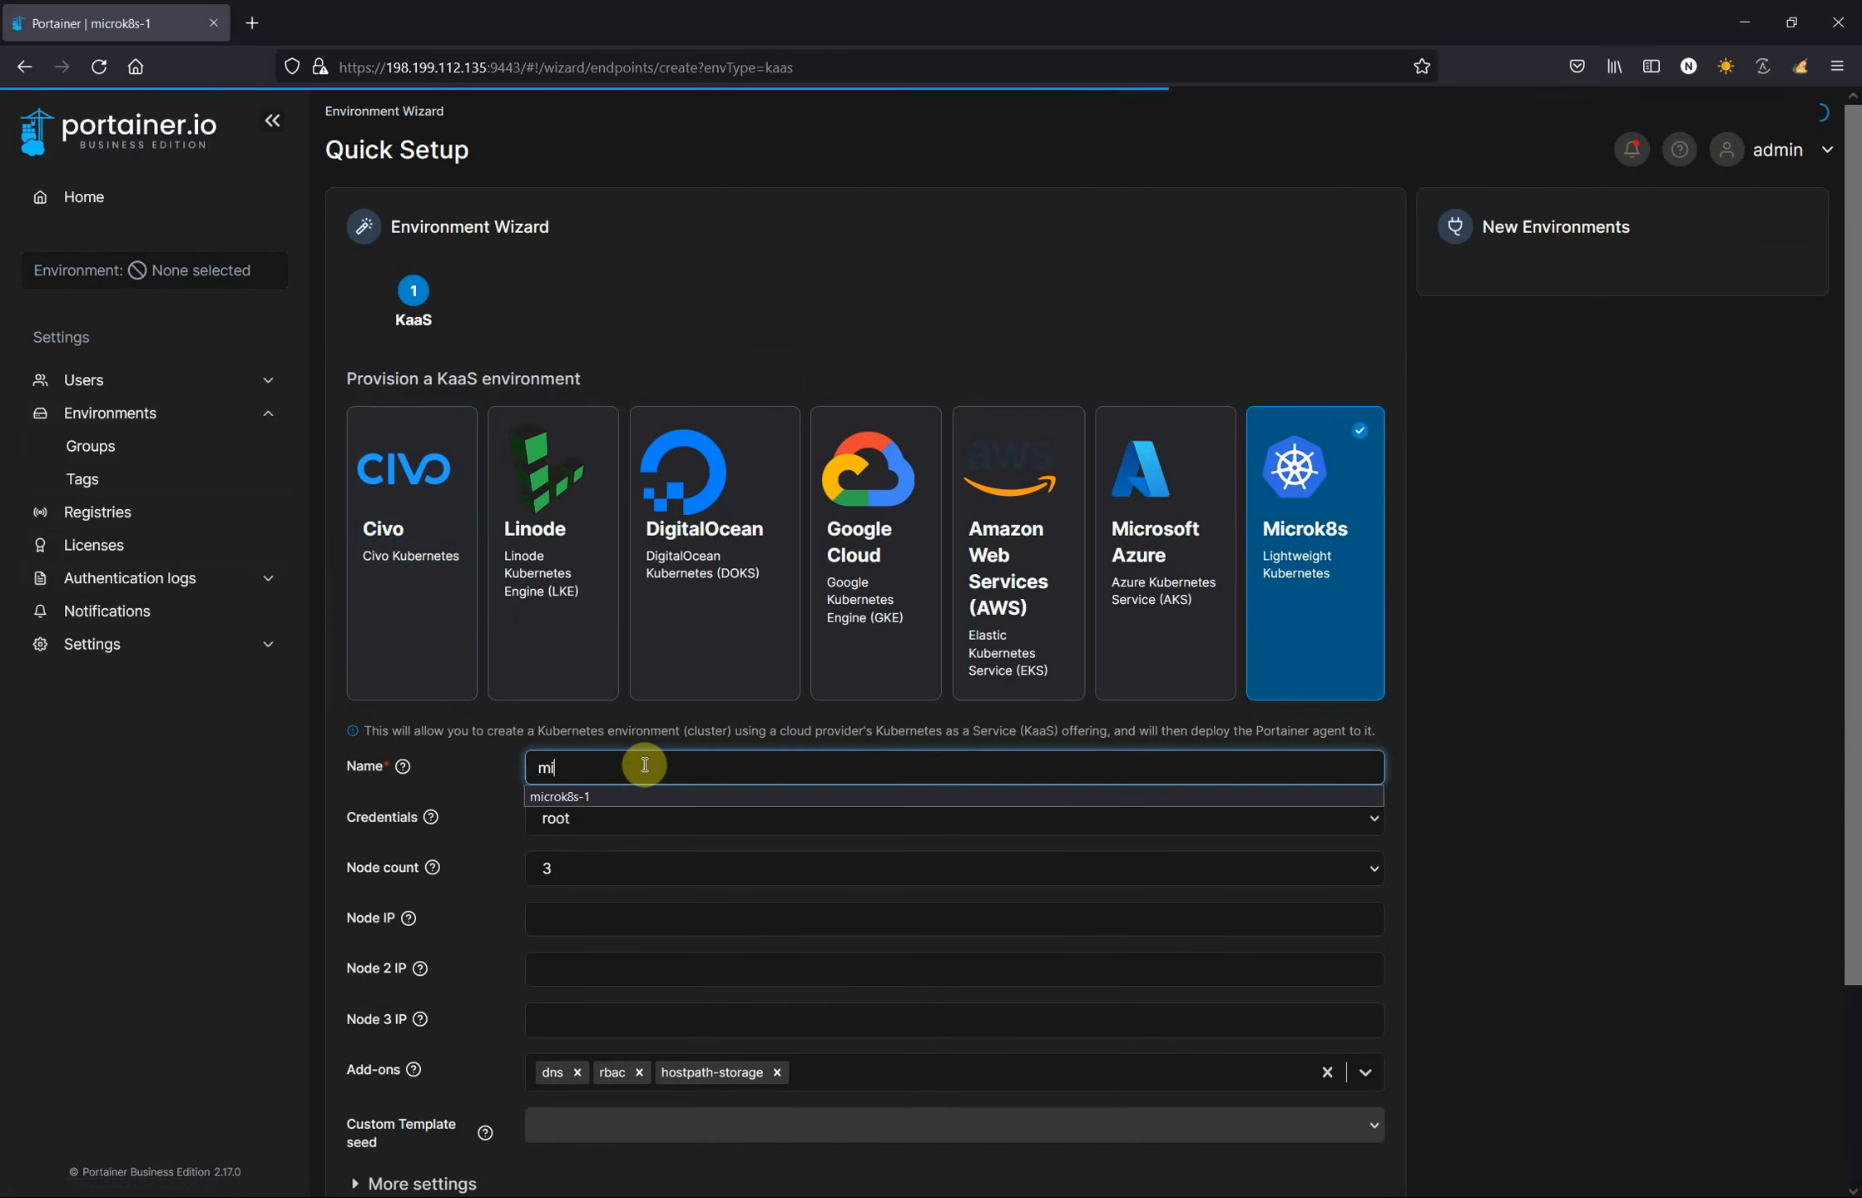
pyautogui.write('ok8s-')
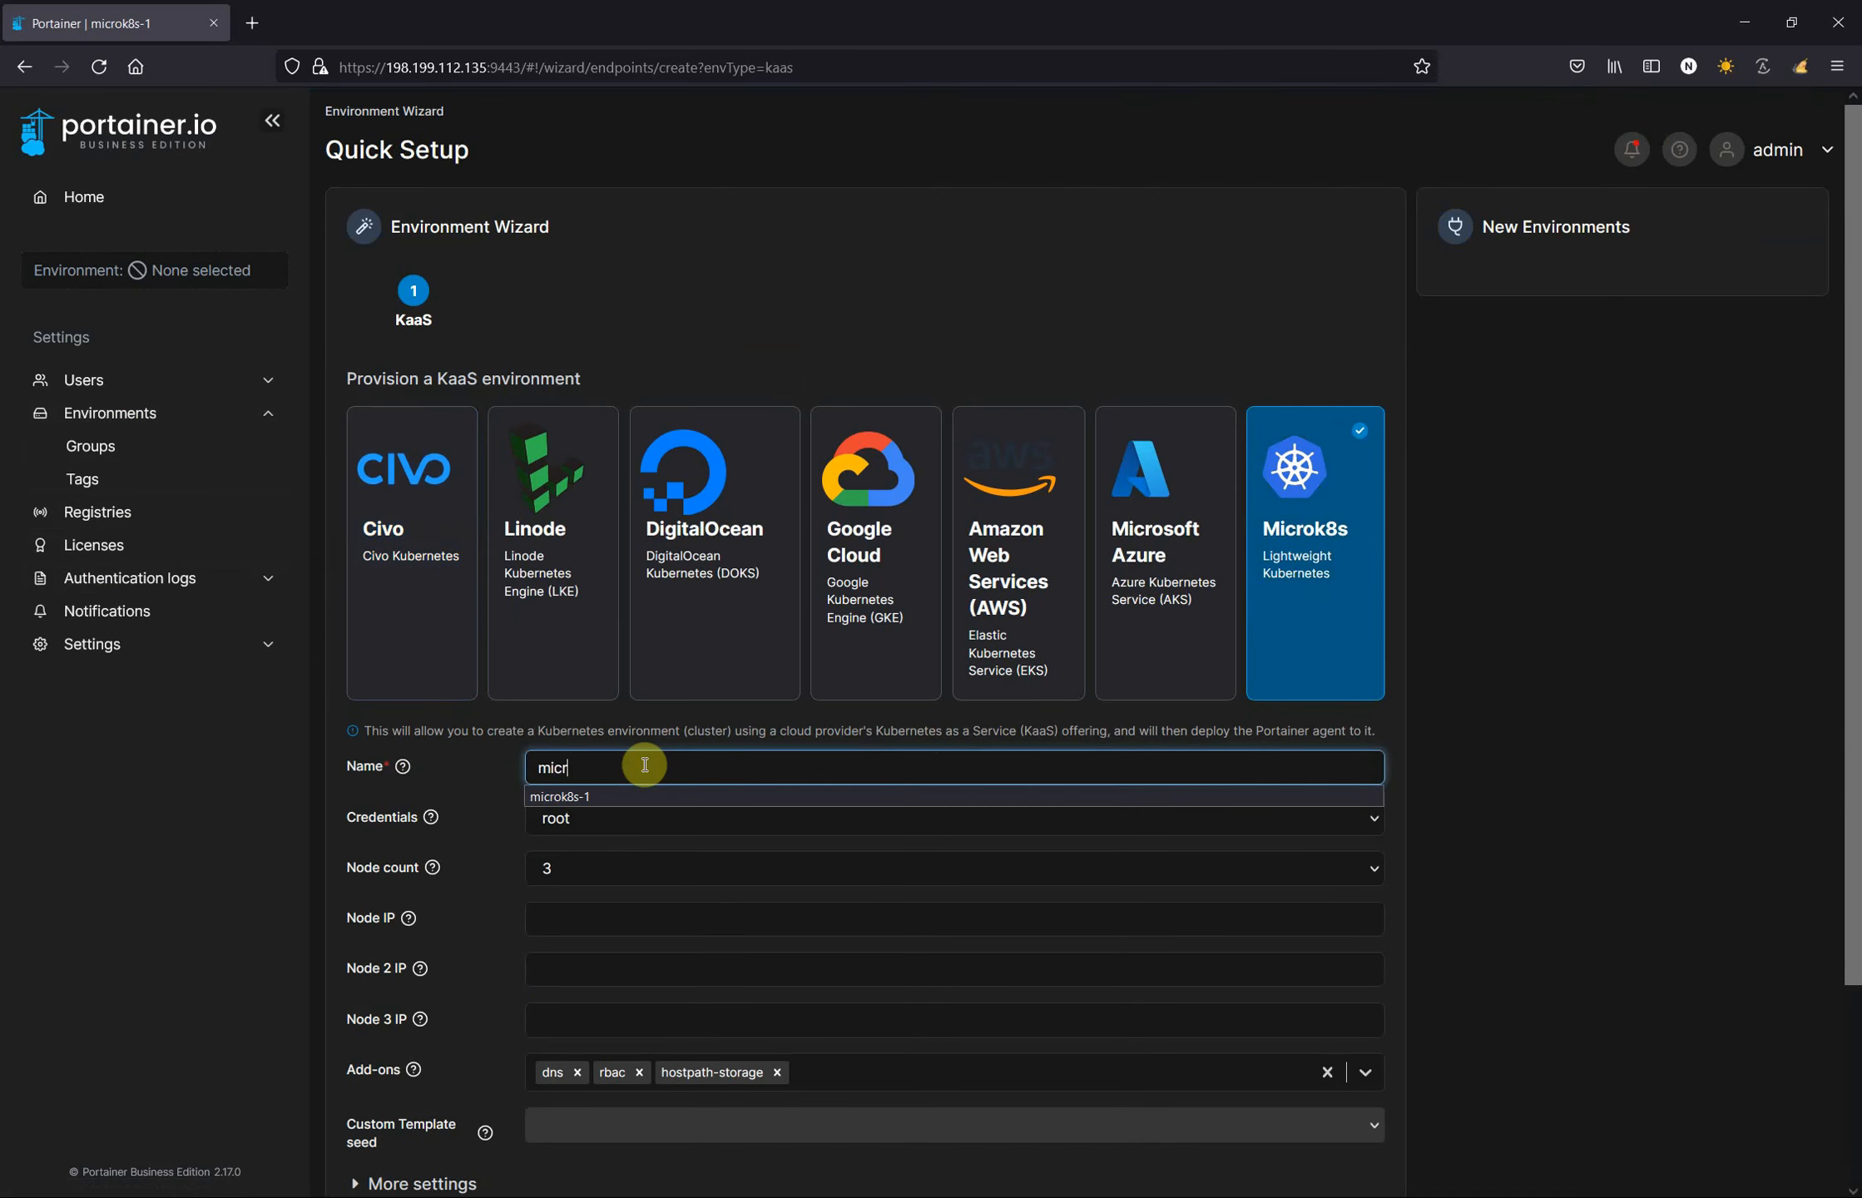
pyautogui.write('2')
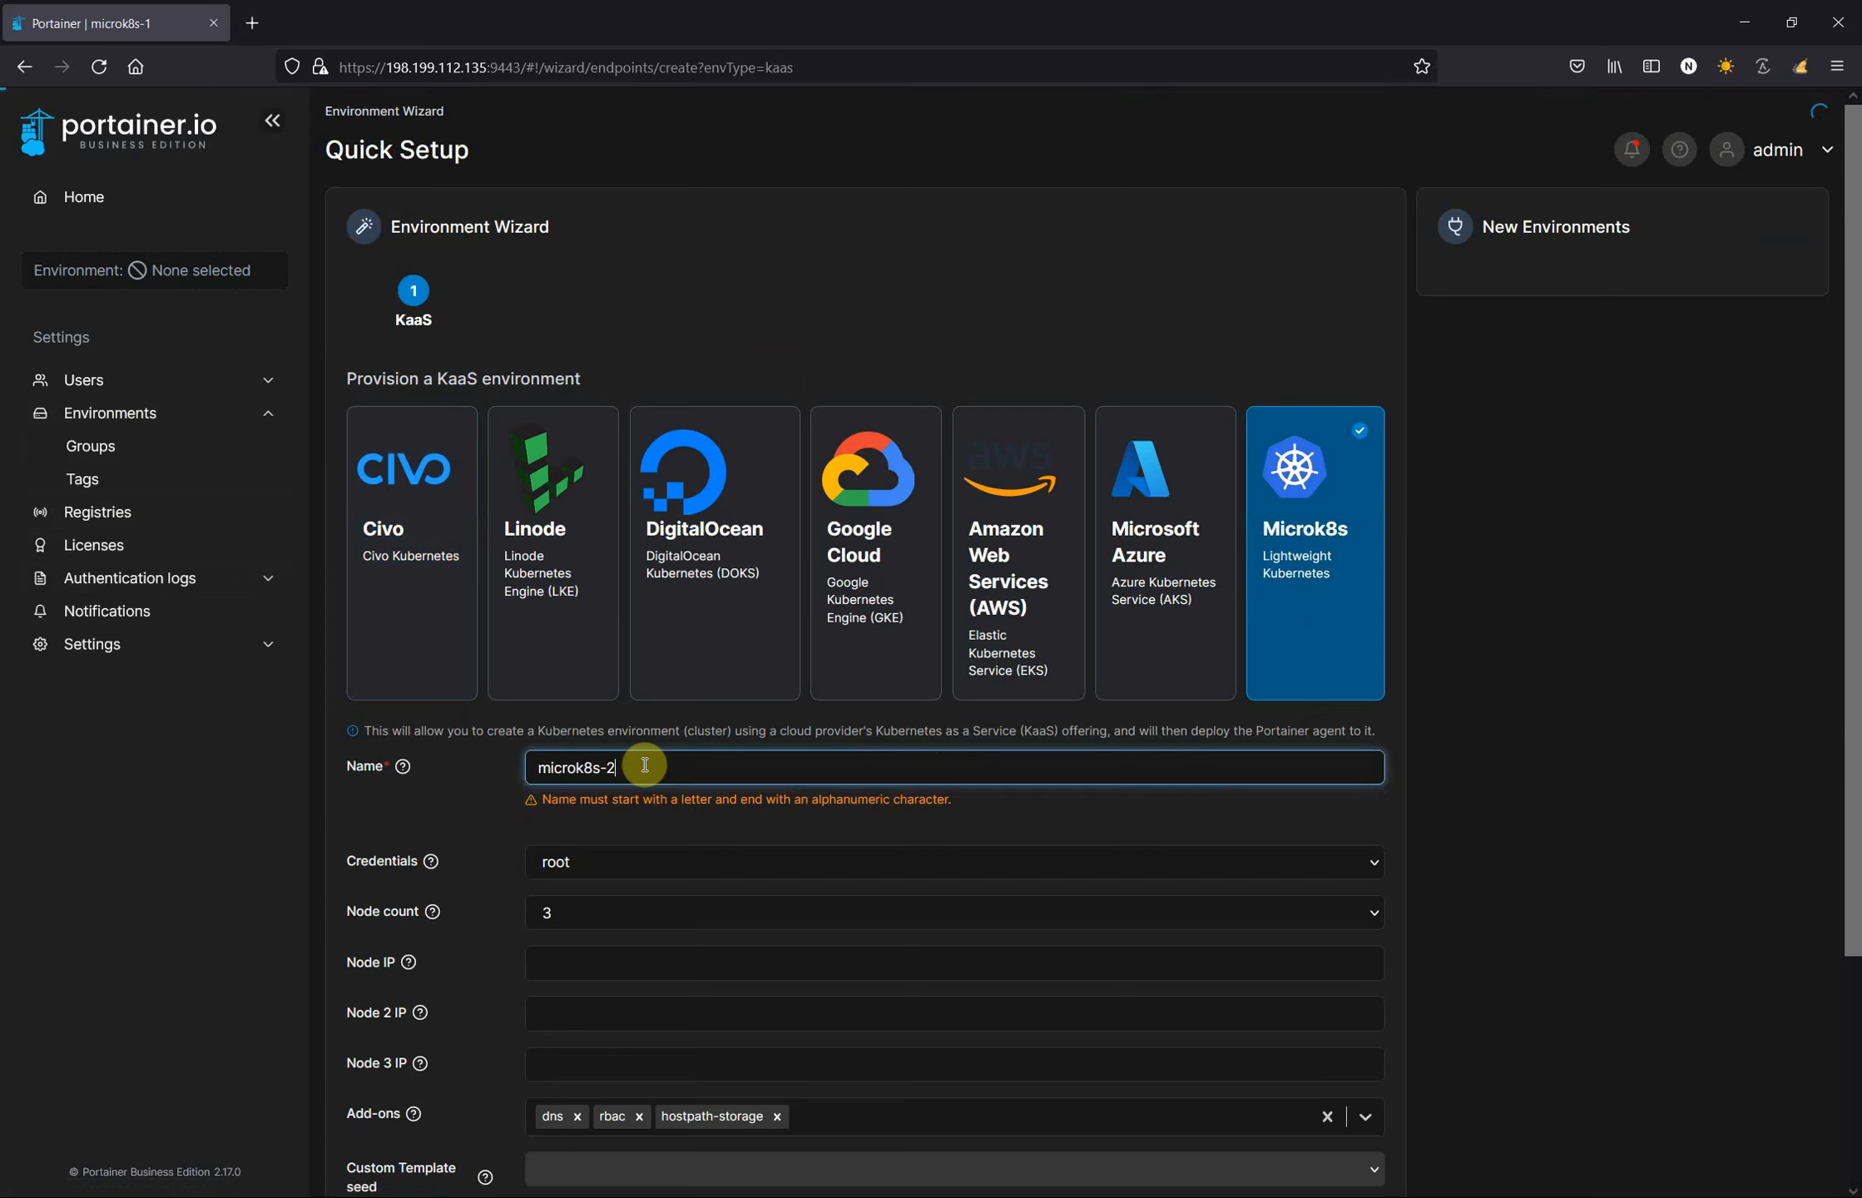
pyautogui.press('Tab')
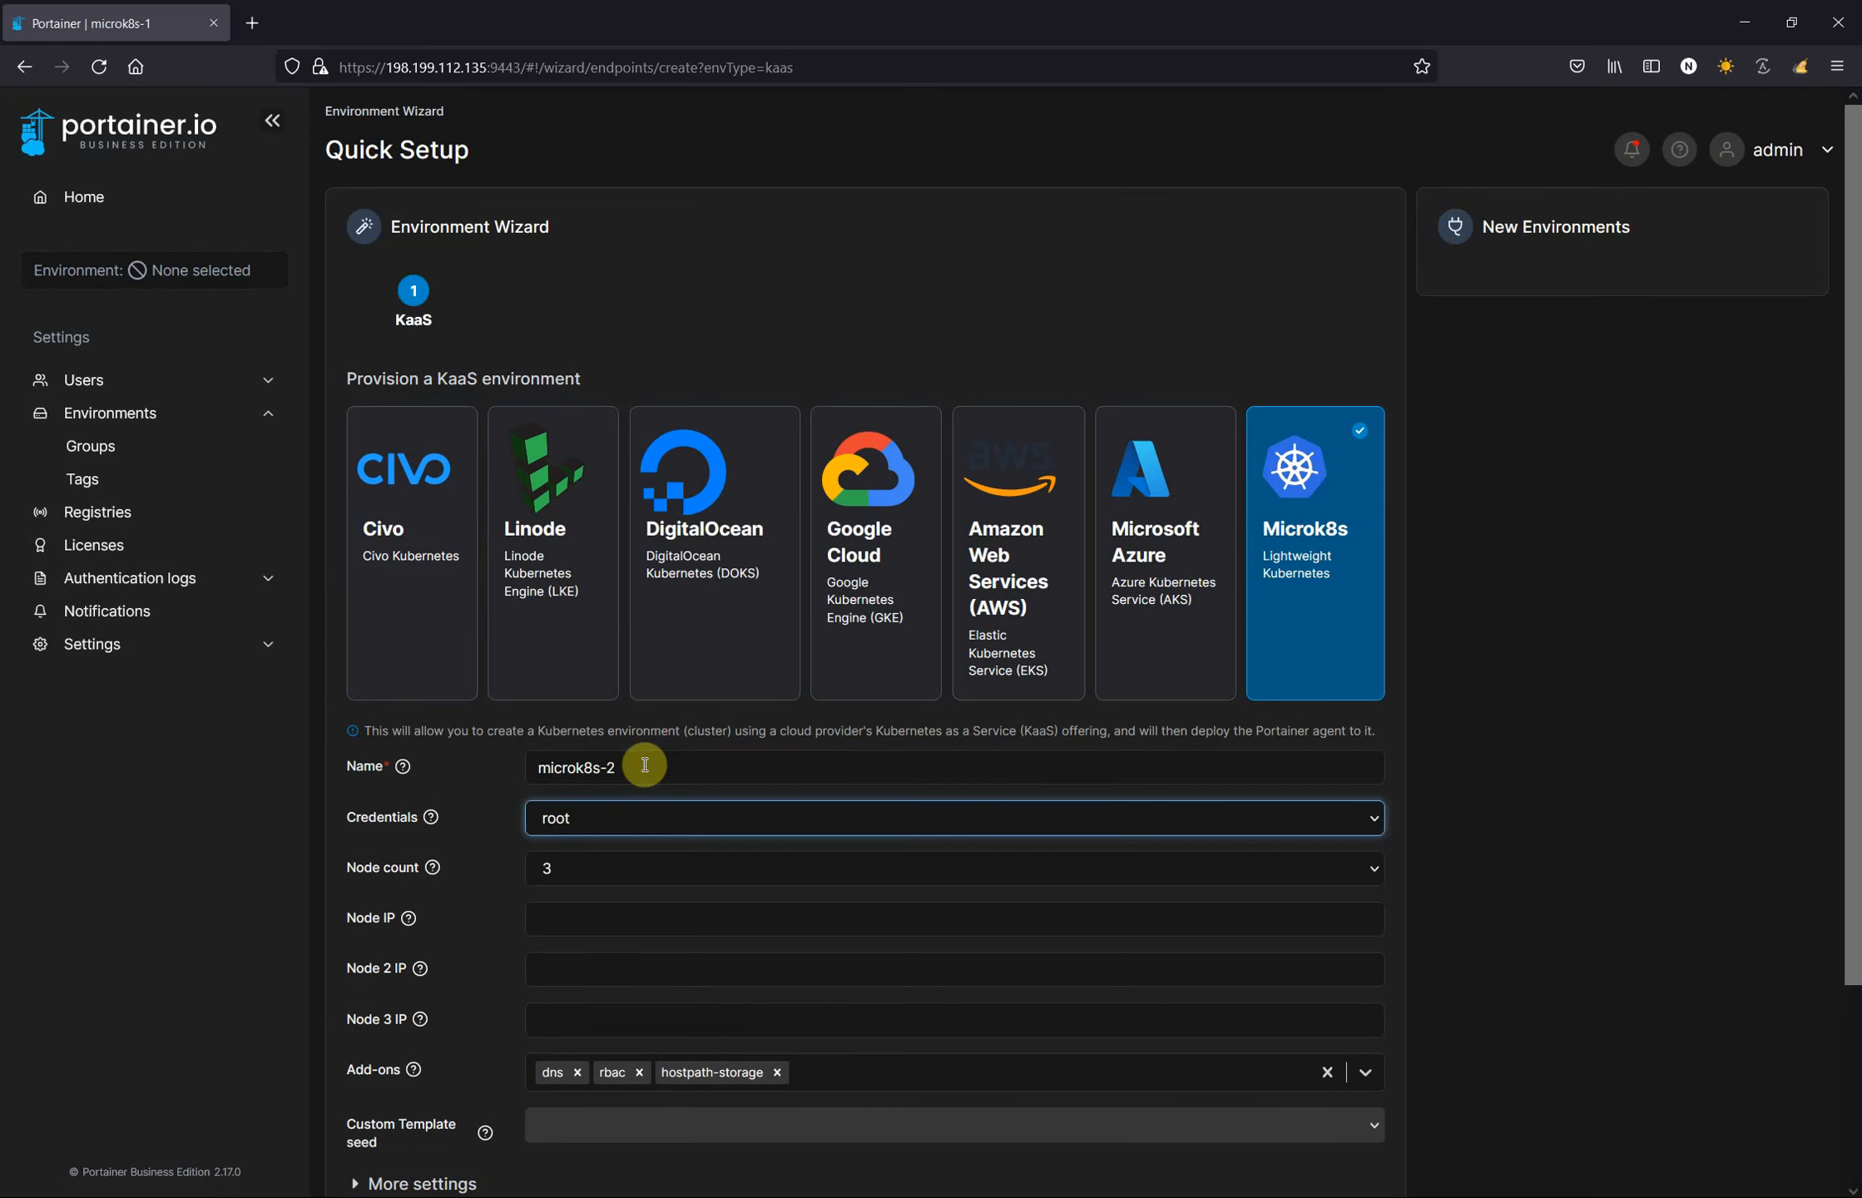
pyautogui.click(596, 822)
pyautogui.click(565, 878)
pyautogui.click(565, 873)
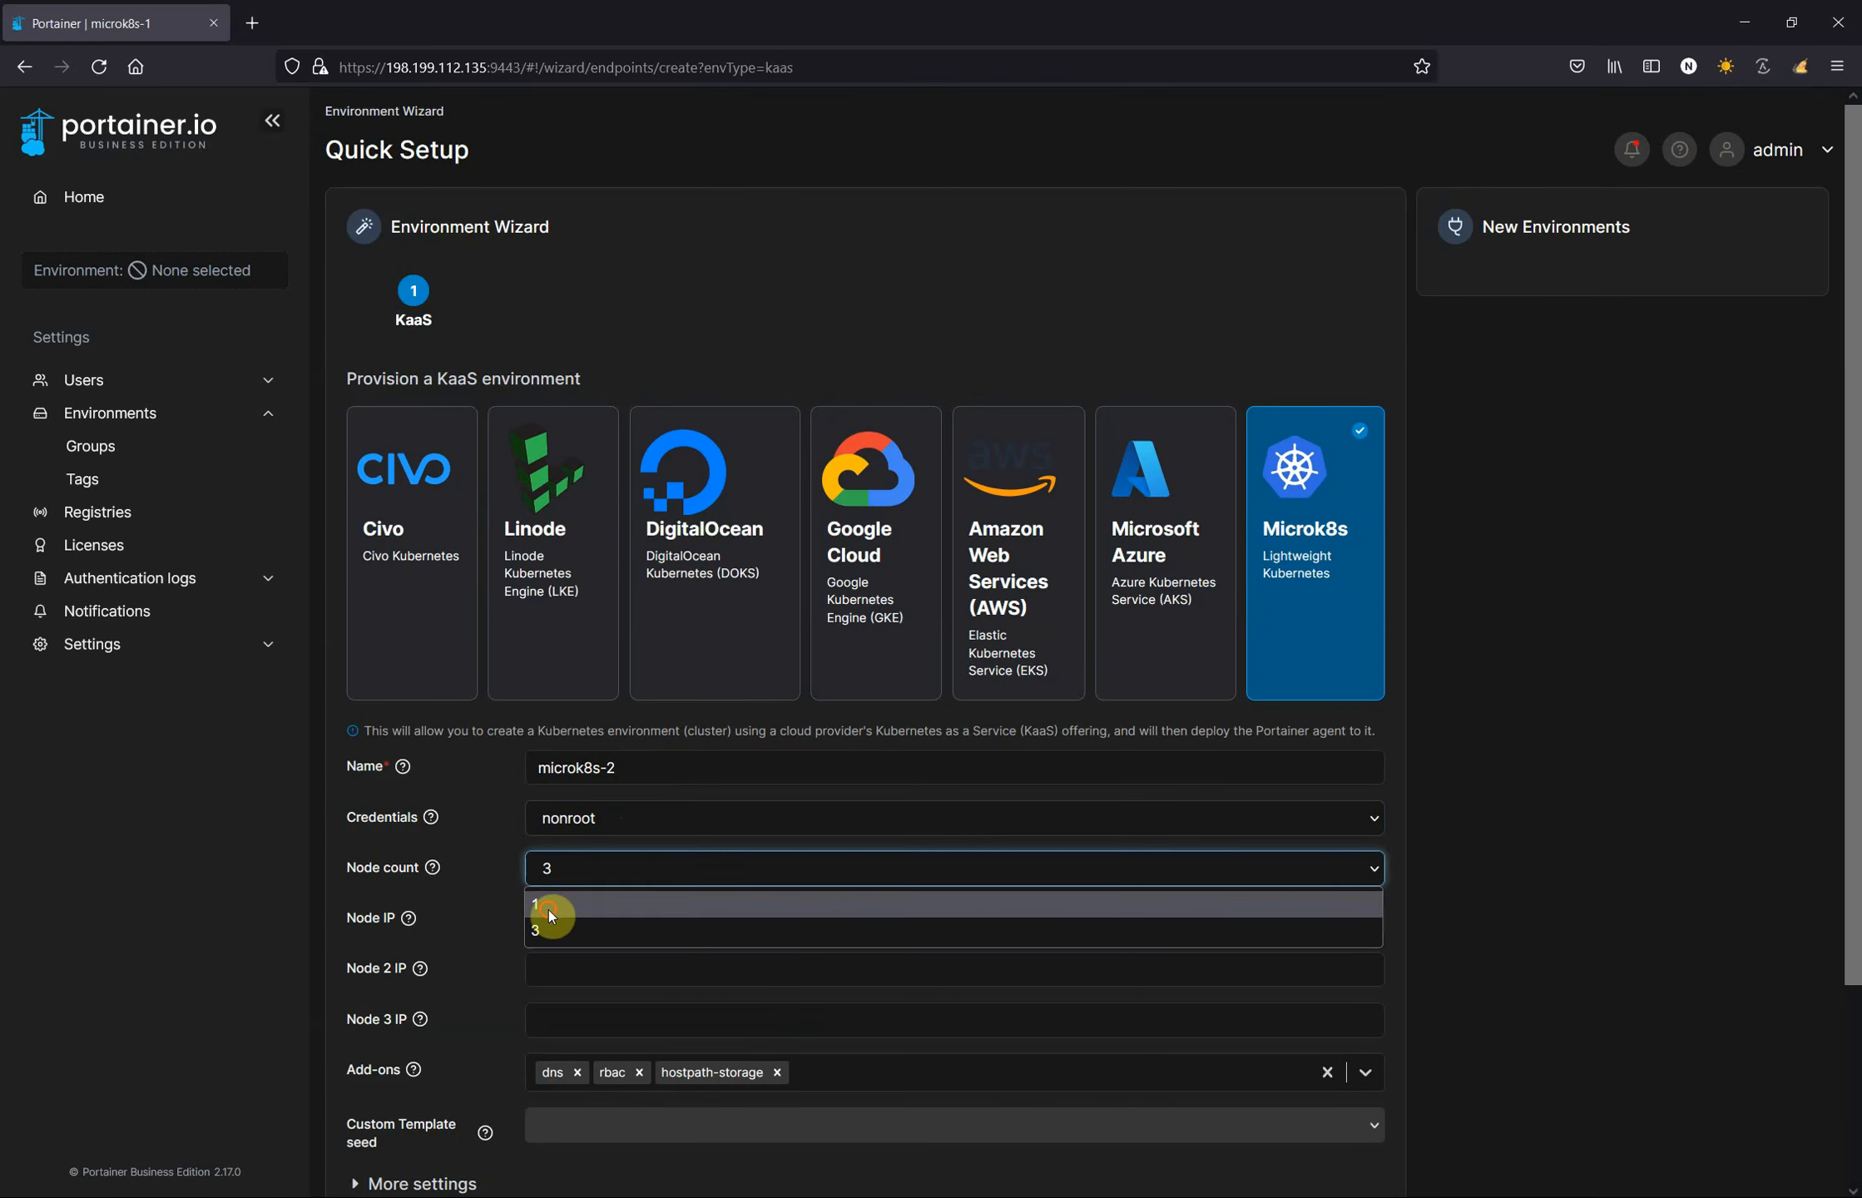
pyautogui.click(549, 910)
# - Copy the microk8s-single address 198.199.117.50 from the Notepad notes into the cluster's node IP
pyautogui.hotkey('alt', 'Tab')
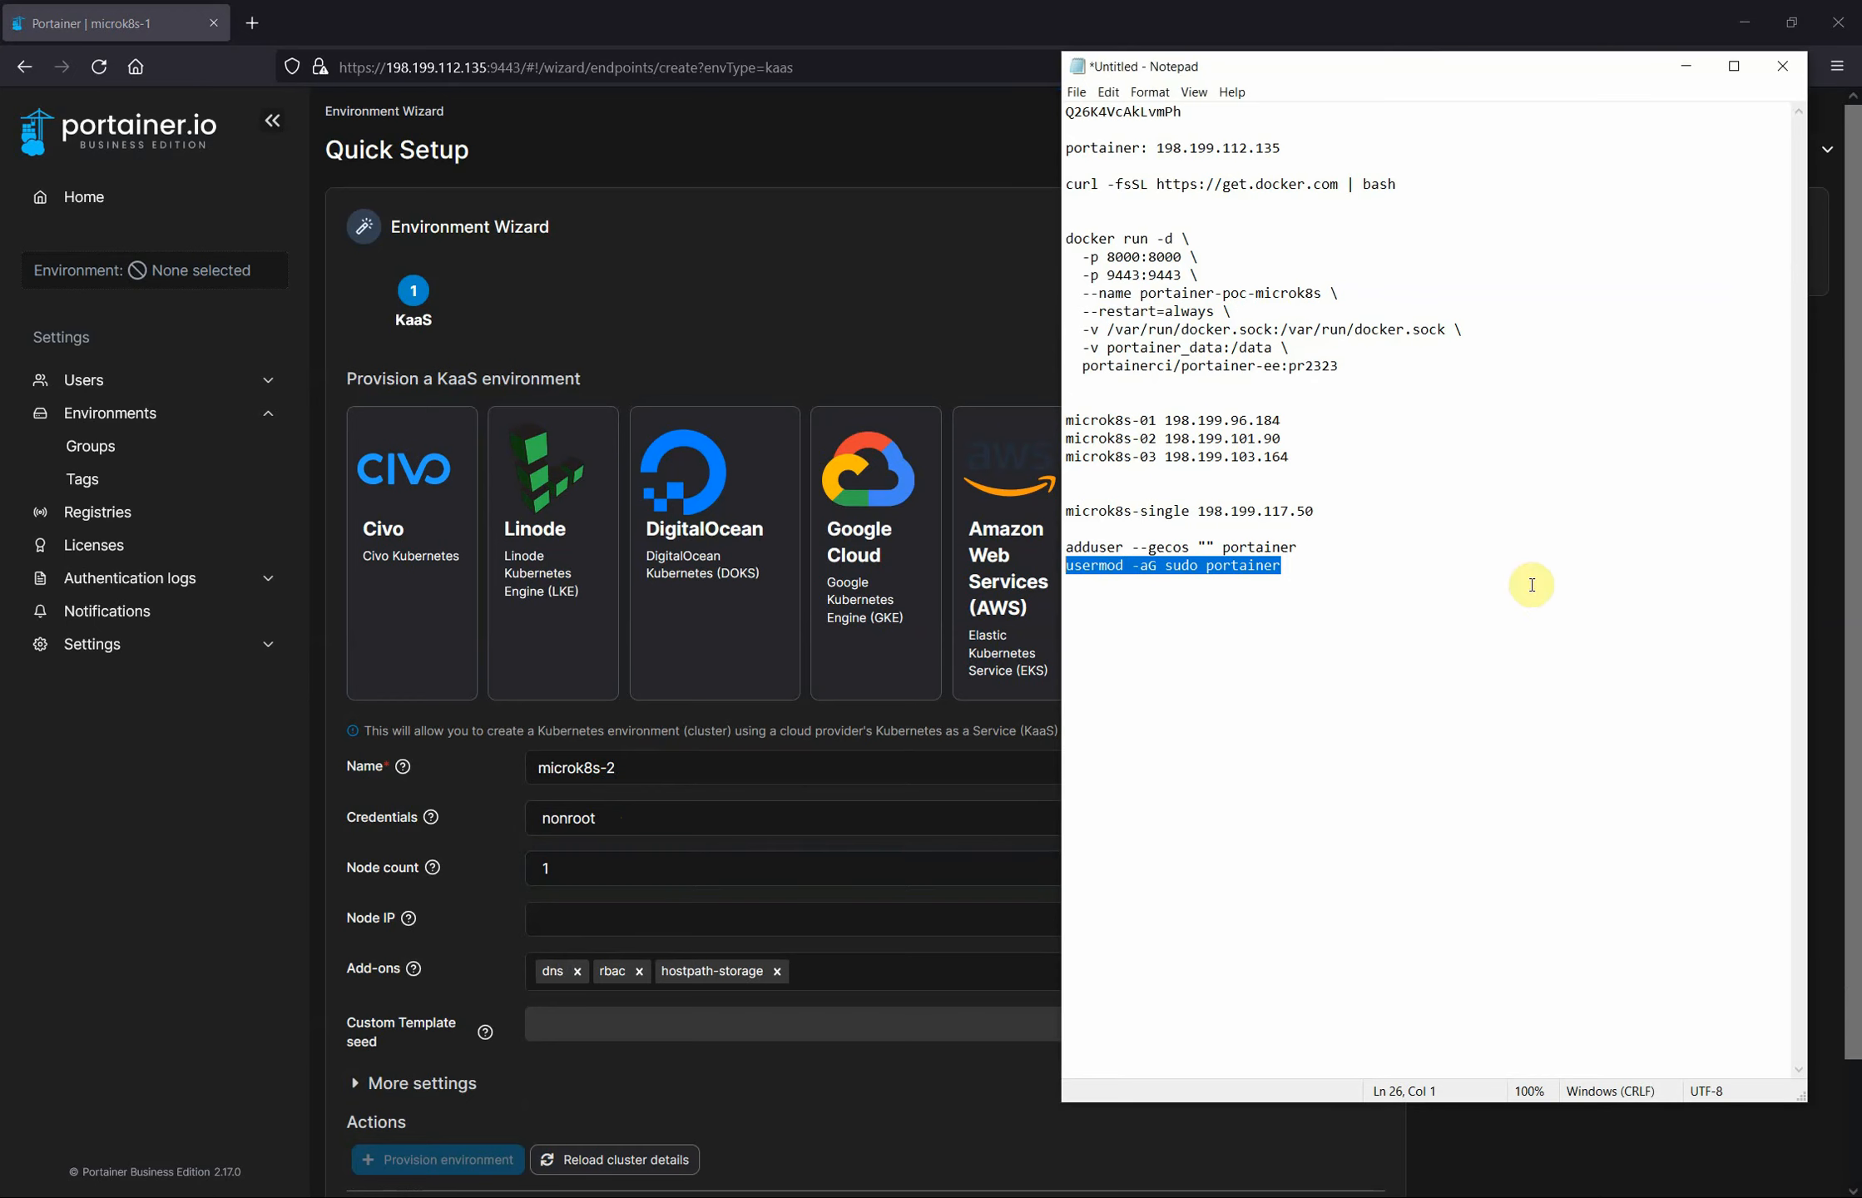
pyautogui.moveTo(1314, 510); pyautogui.dragTo(1201, 510)
pyautogui.hotkey('ctrl', 'c')
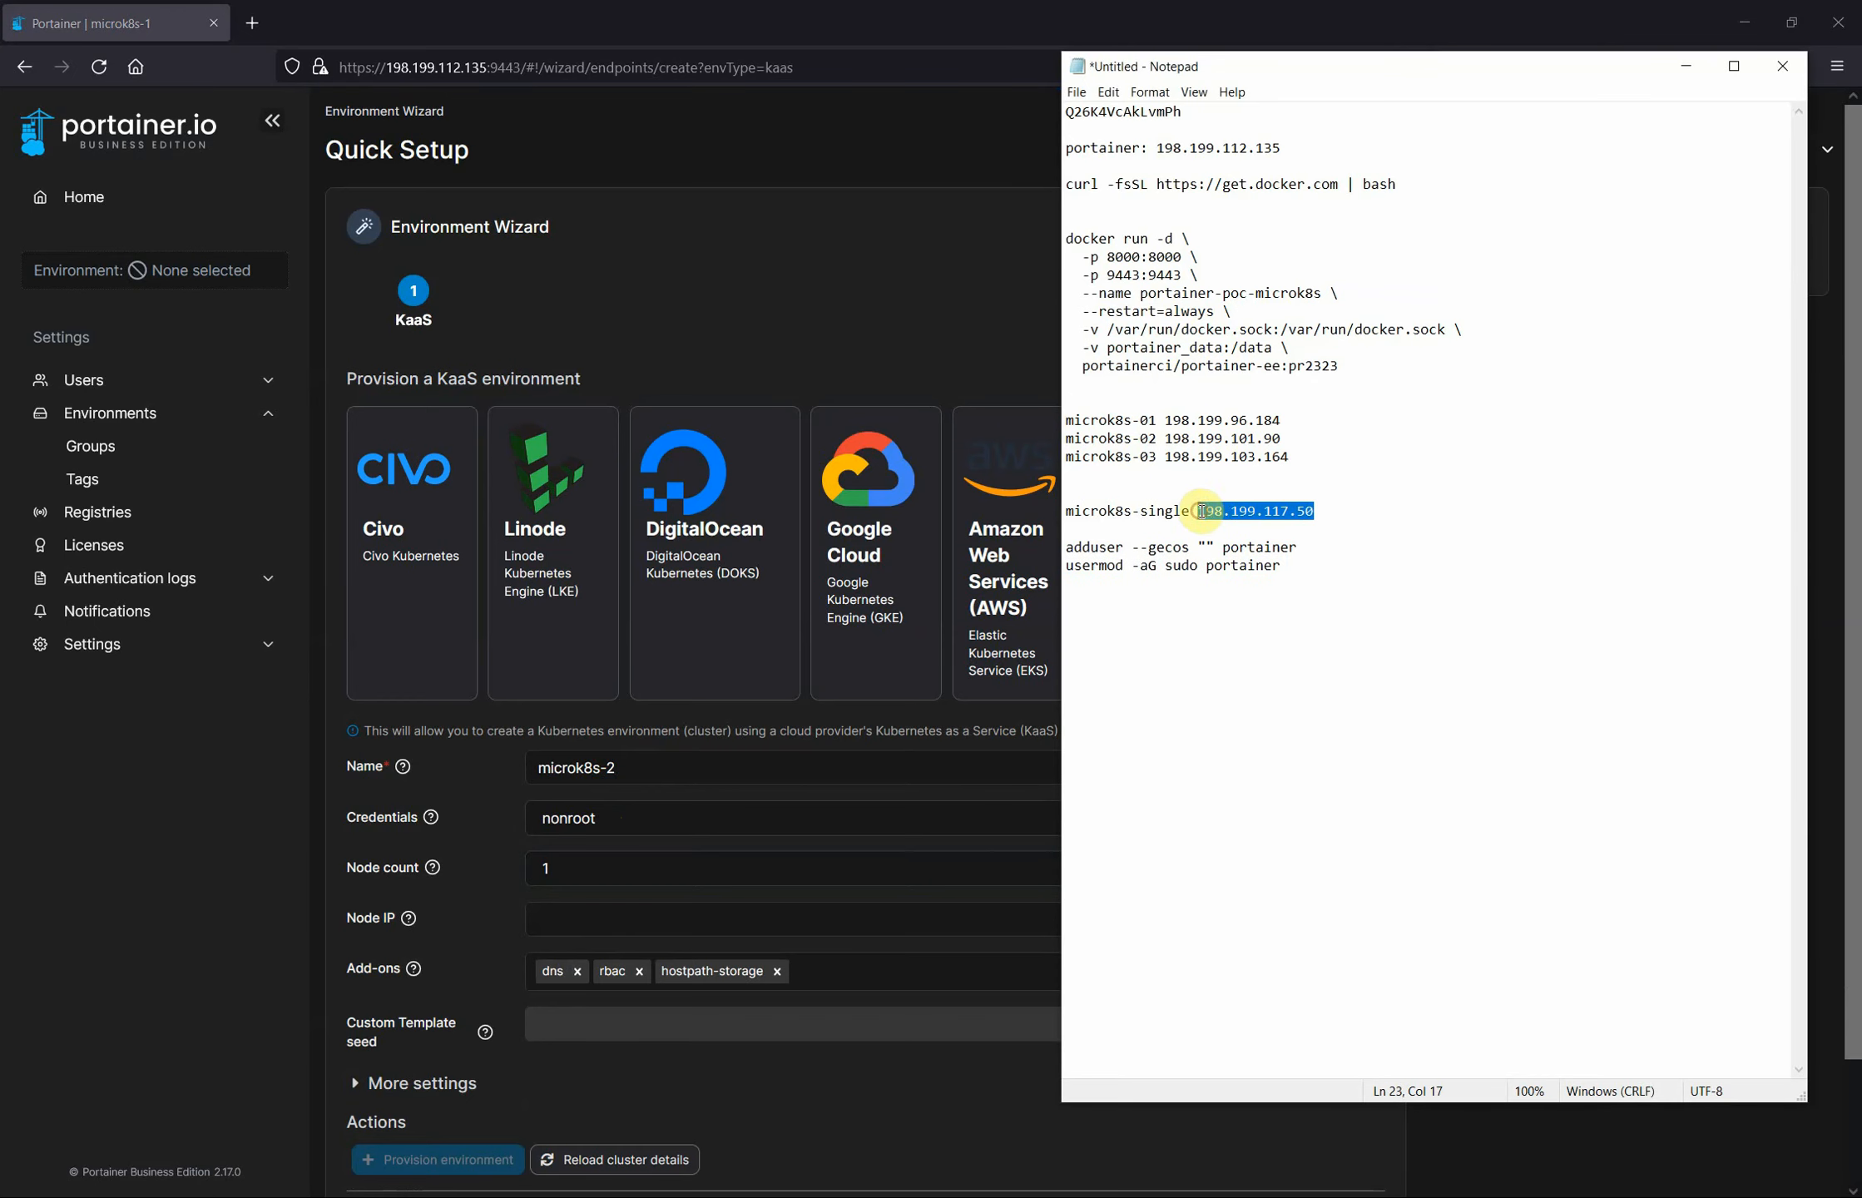
pyautogui.click(582, 918)
pyautogui.hotkey('ctrl', 'v')
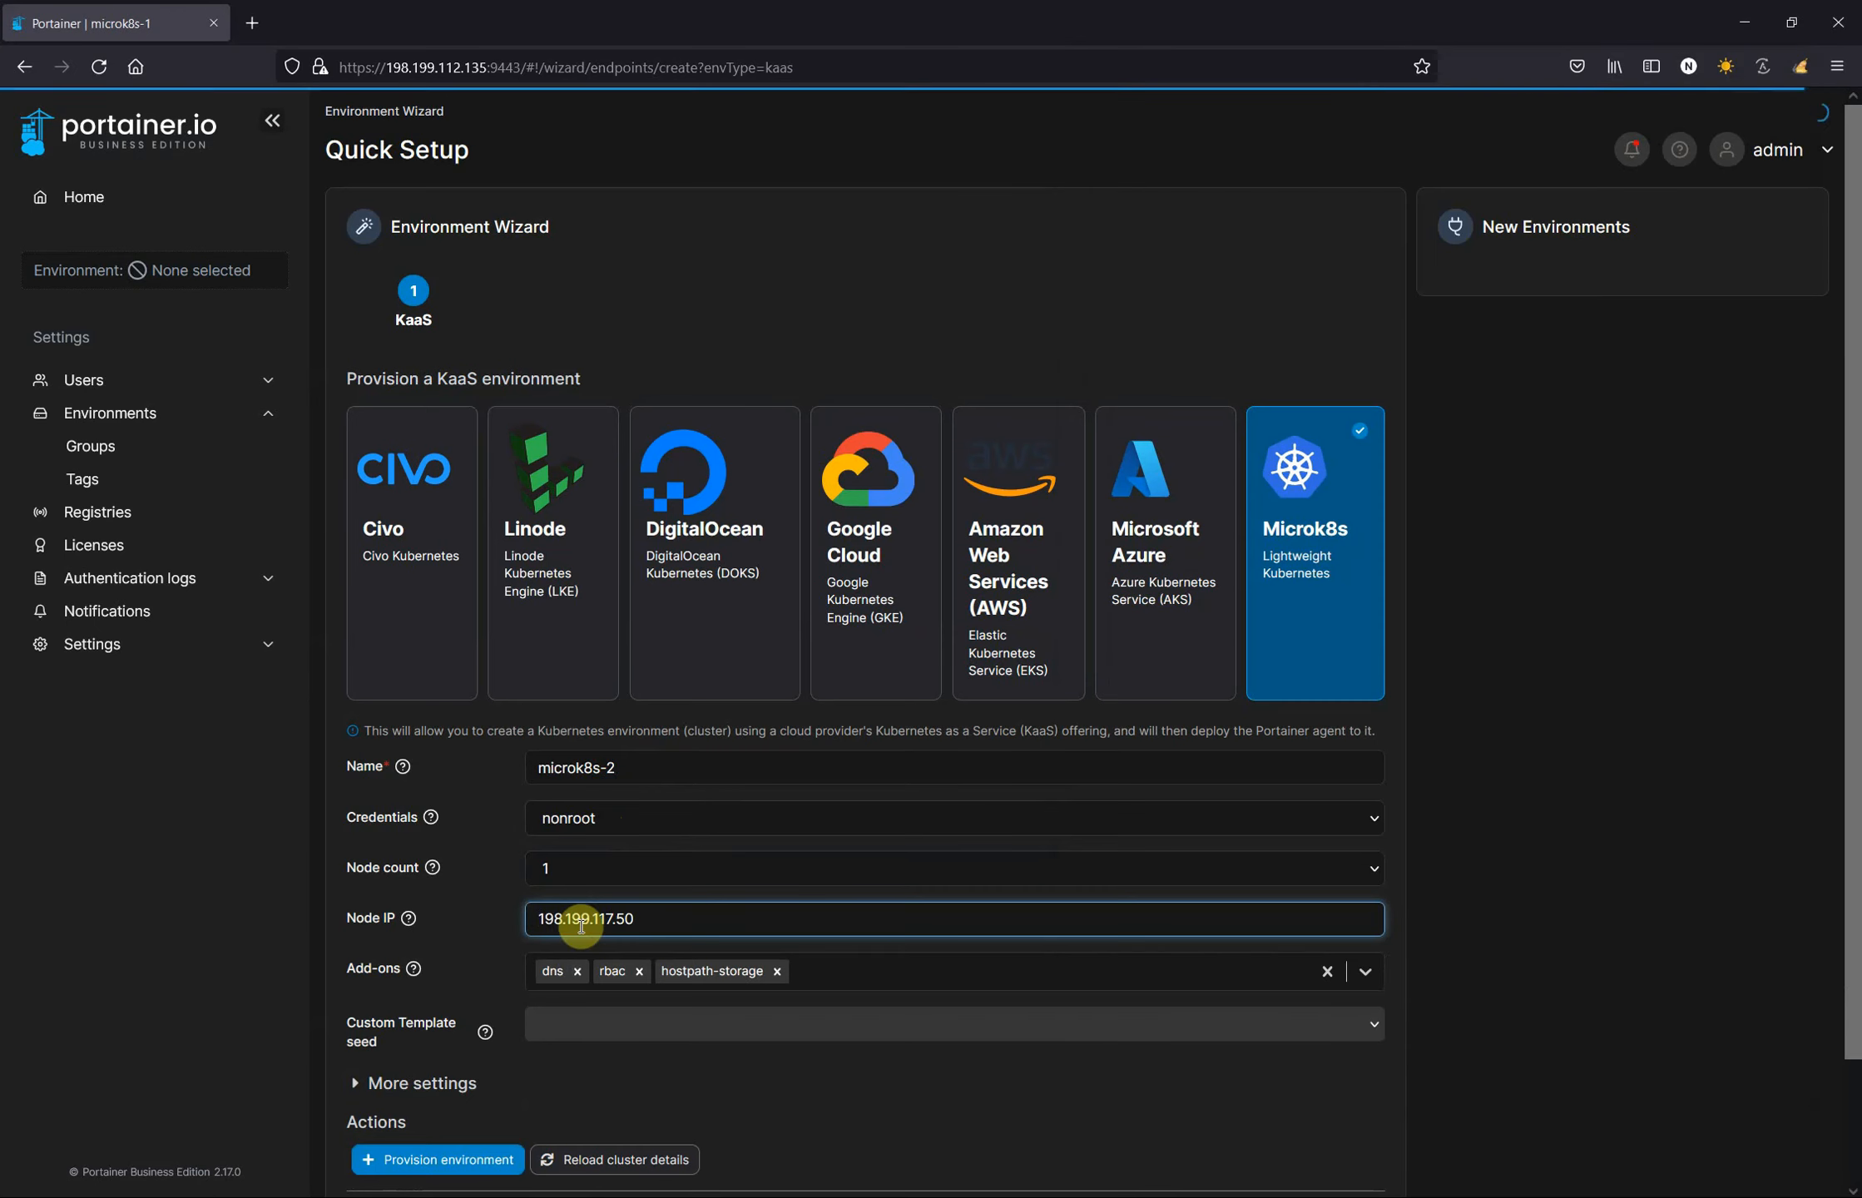
# - Add the metrics-server and ingress add-ons and provision the microk8s-2 environment, closing the wizard
pyautogui.click(1365, 970)
pyautogui.click(592, 903)
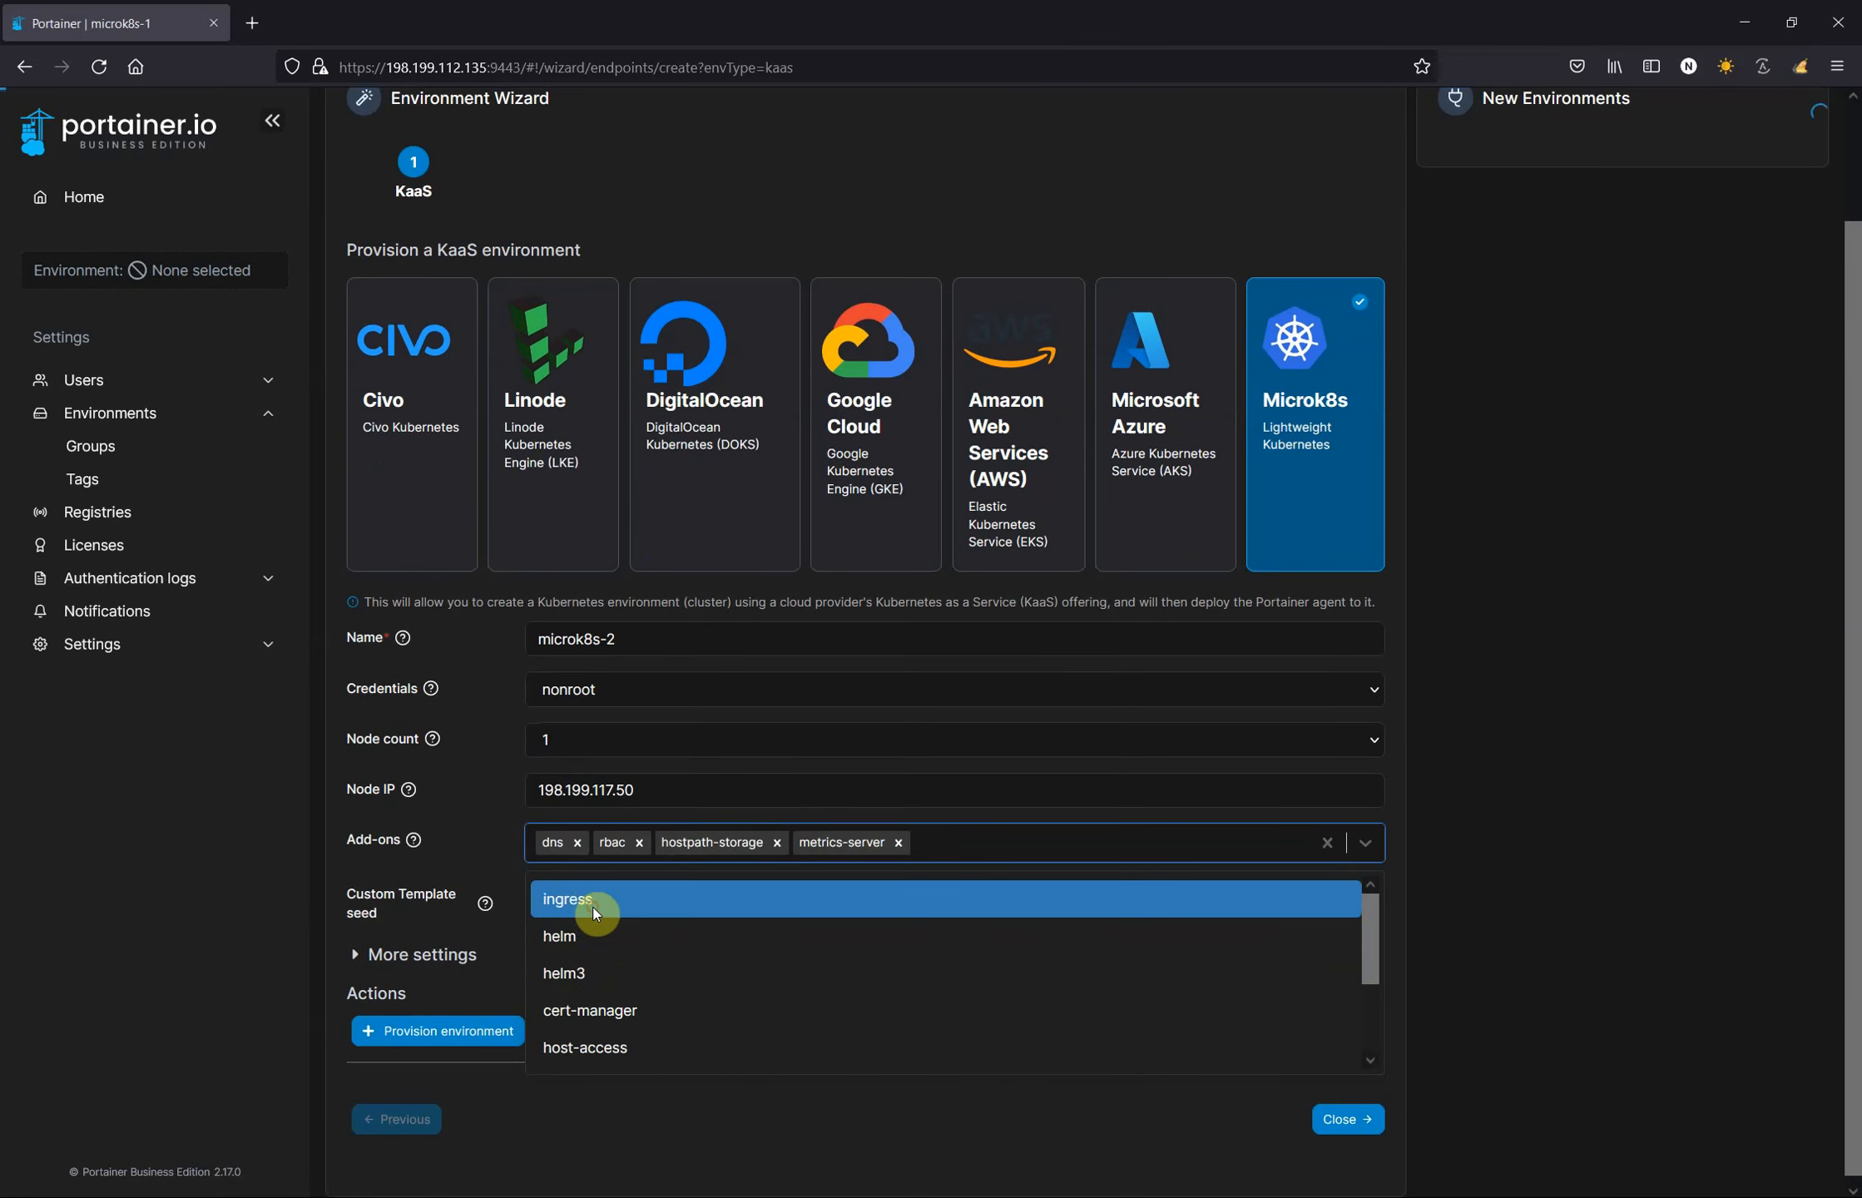
pyautogui.click(593, 910)
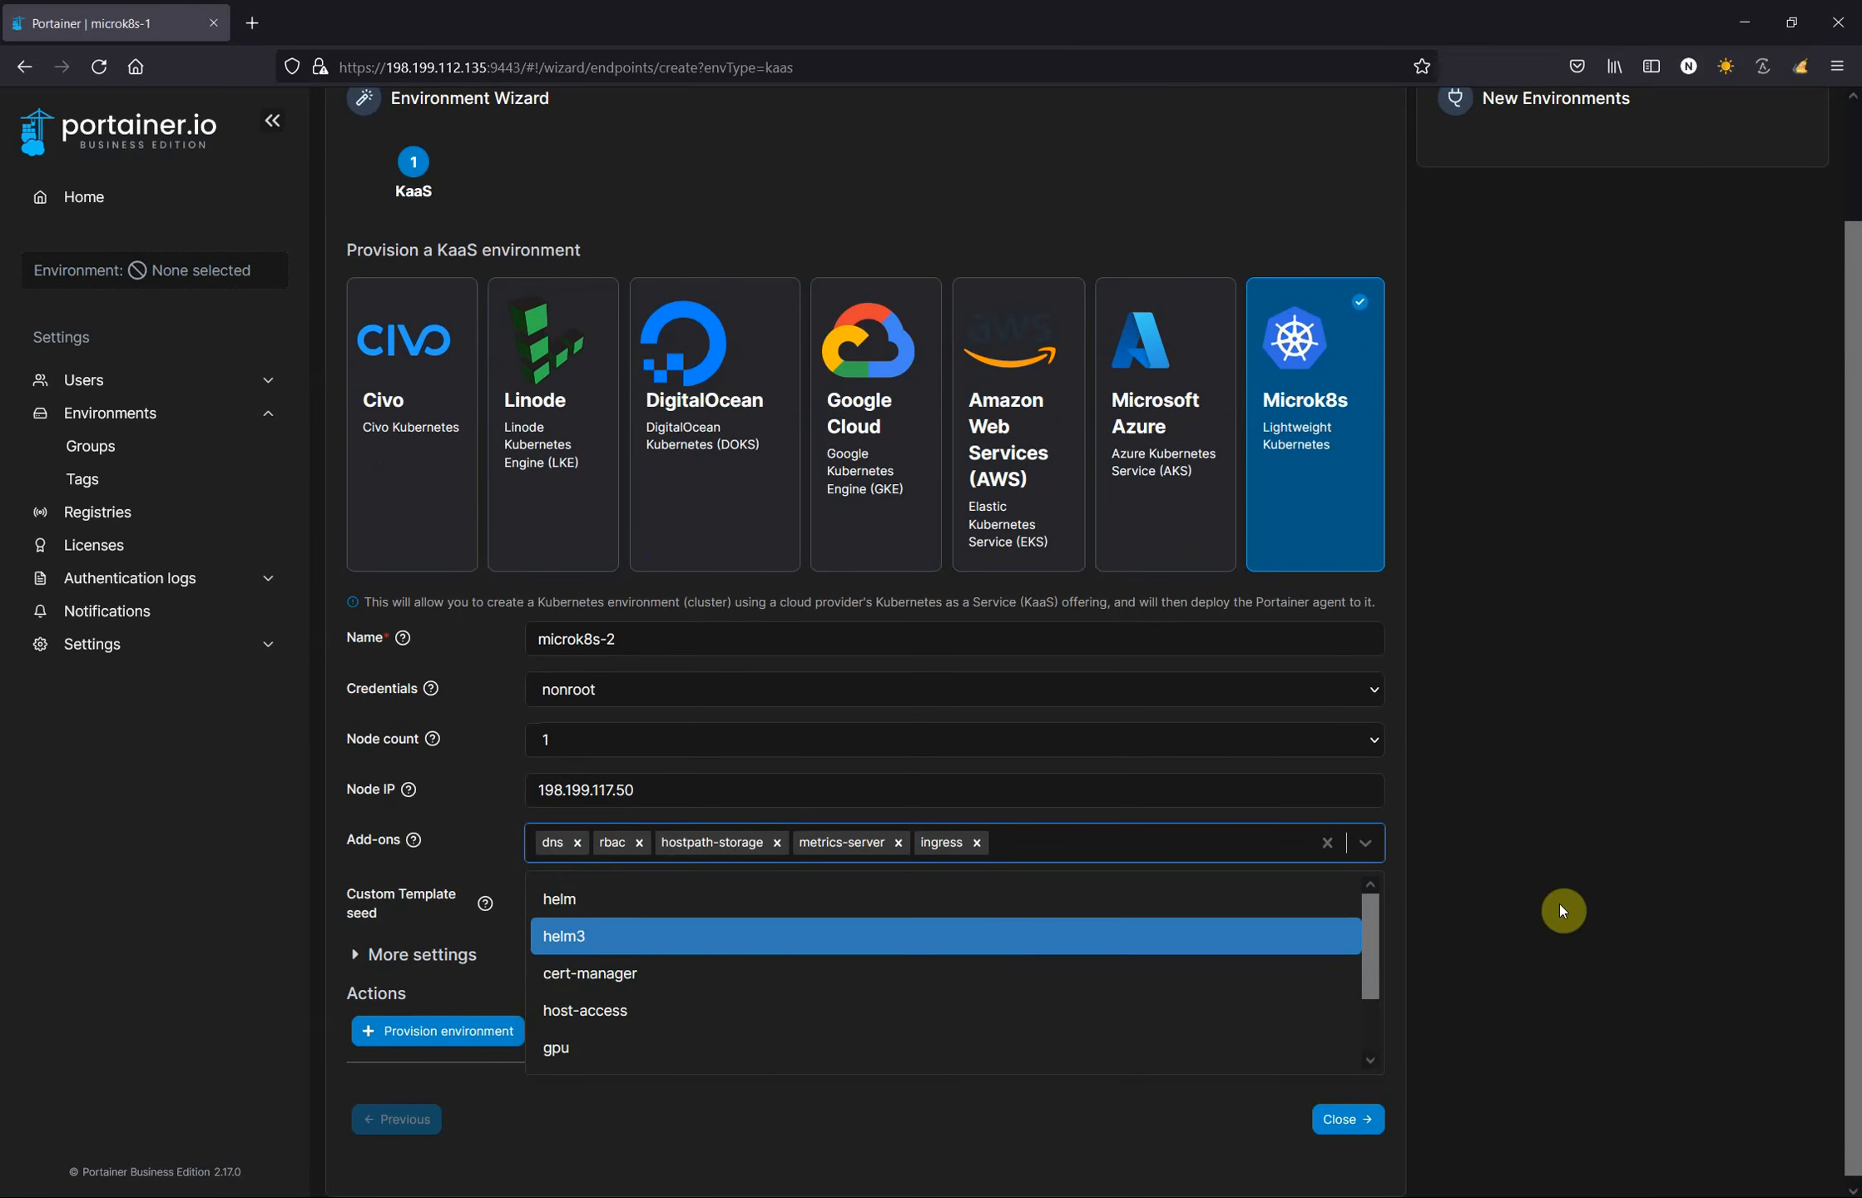
pyautogui.click(428, 1031)
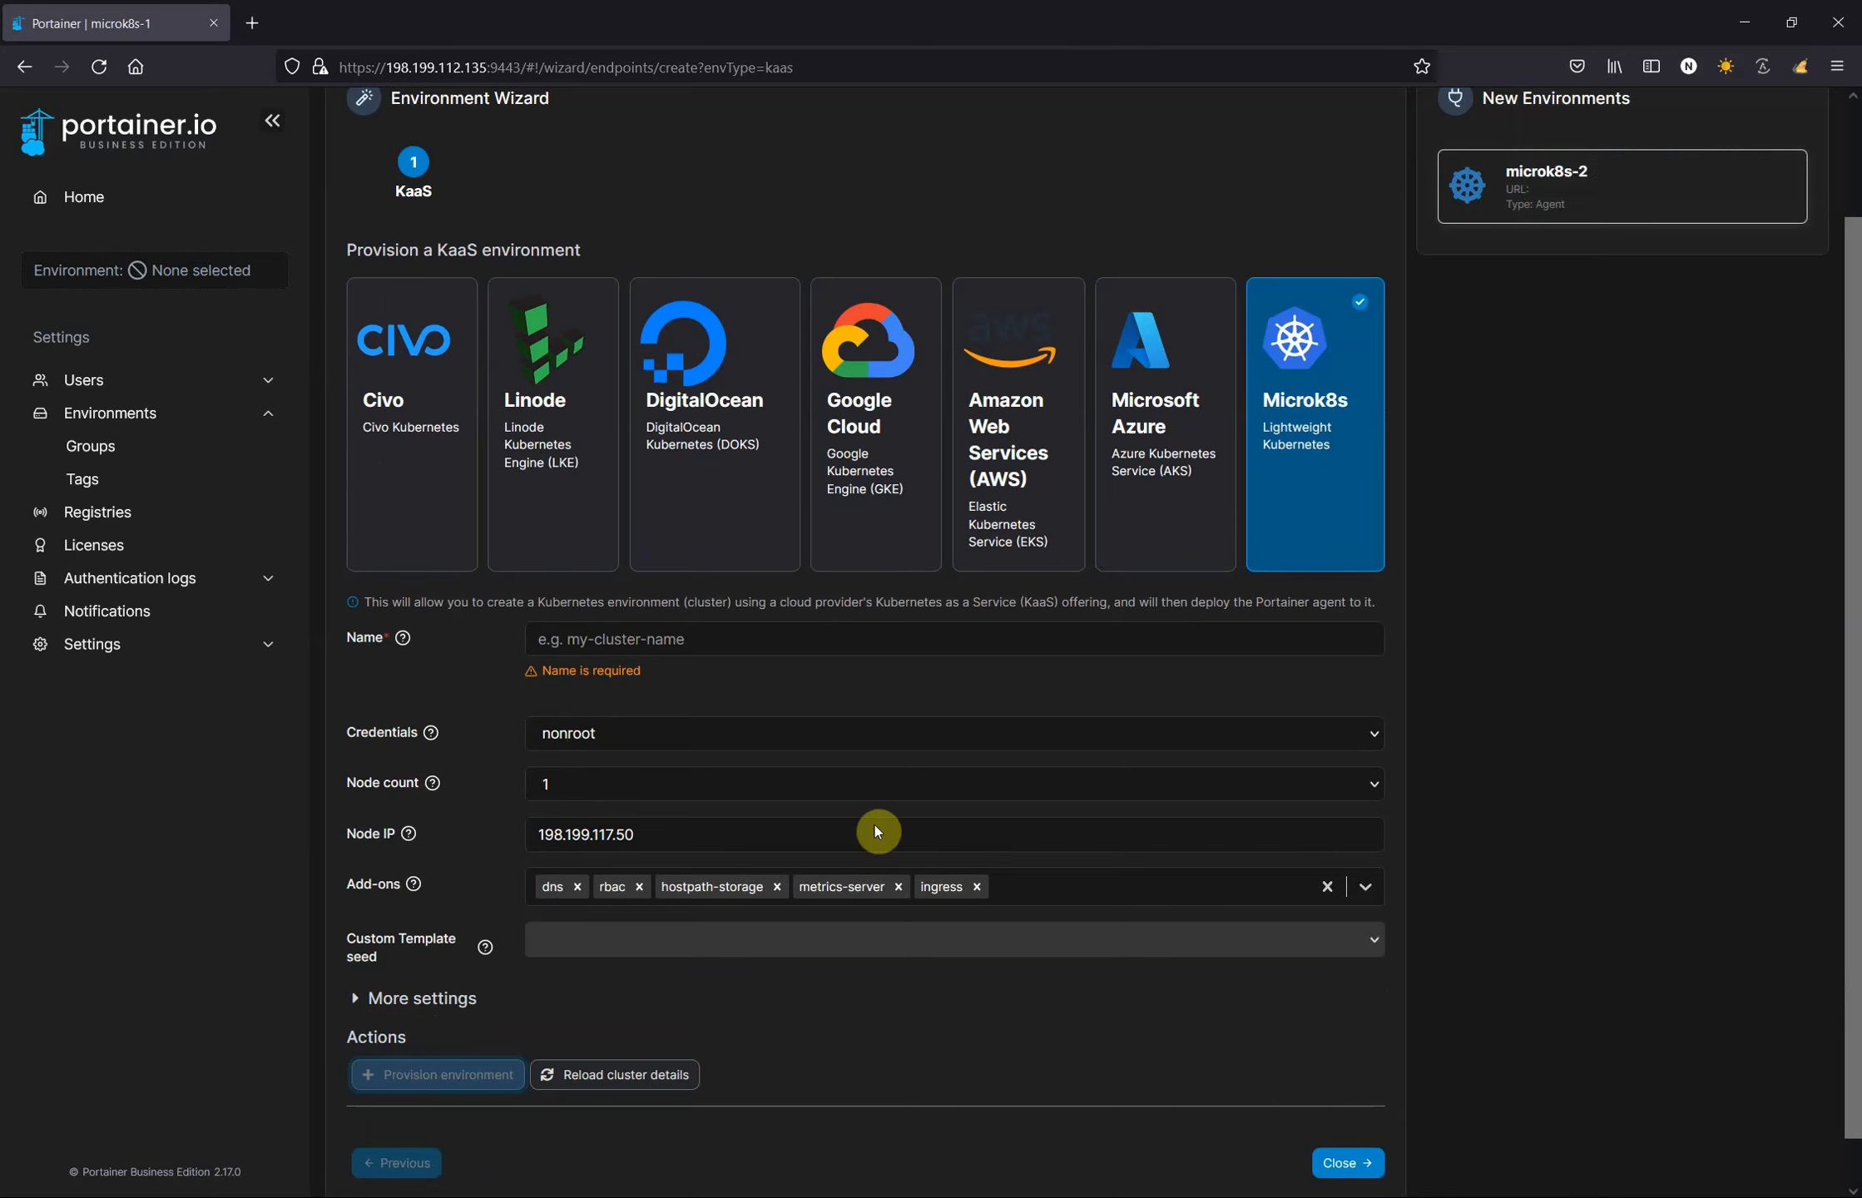
pyautogui.click(1354, 1162)
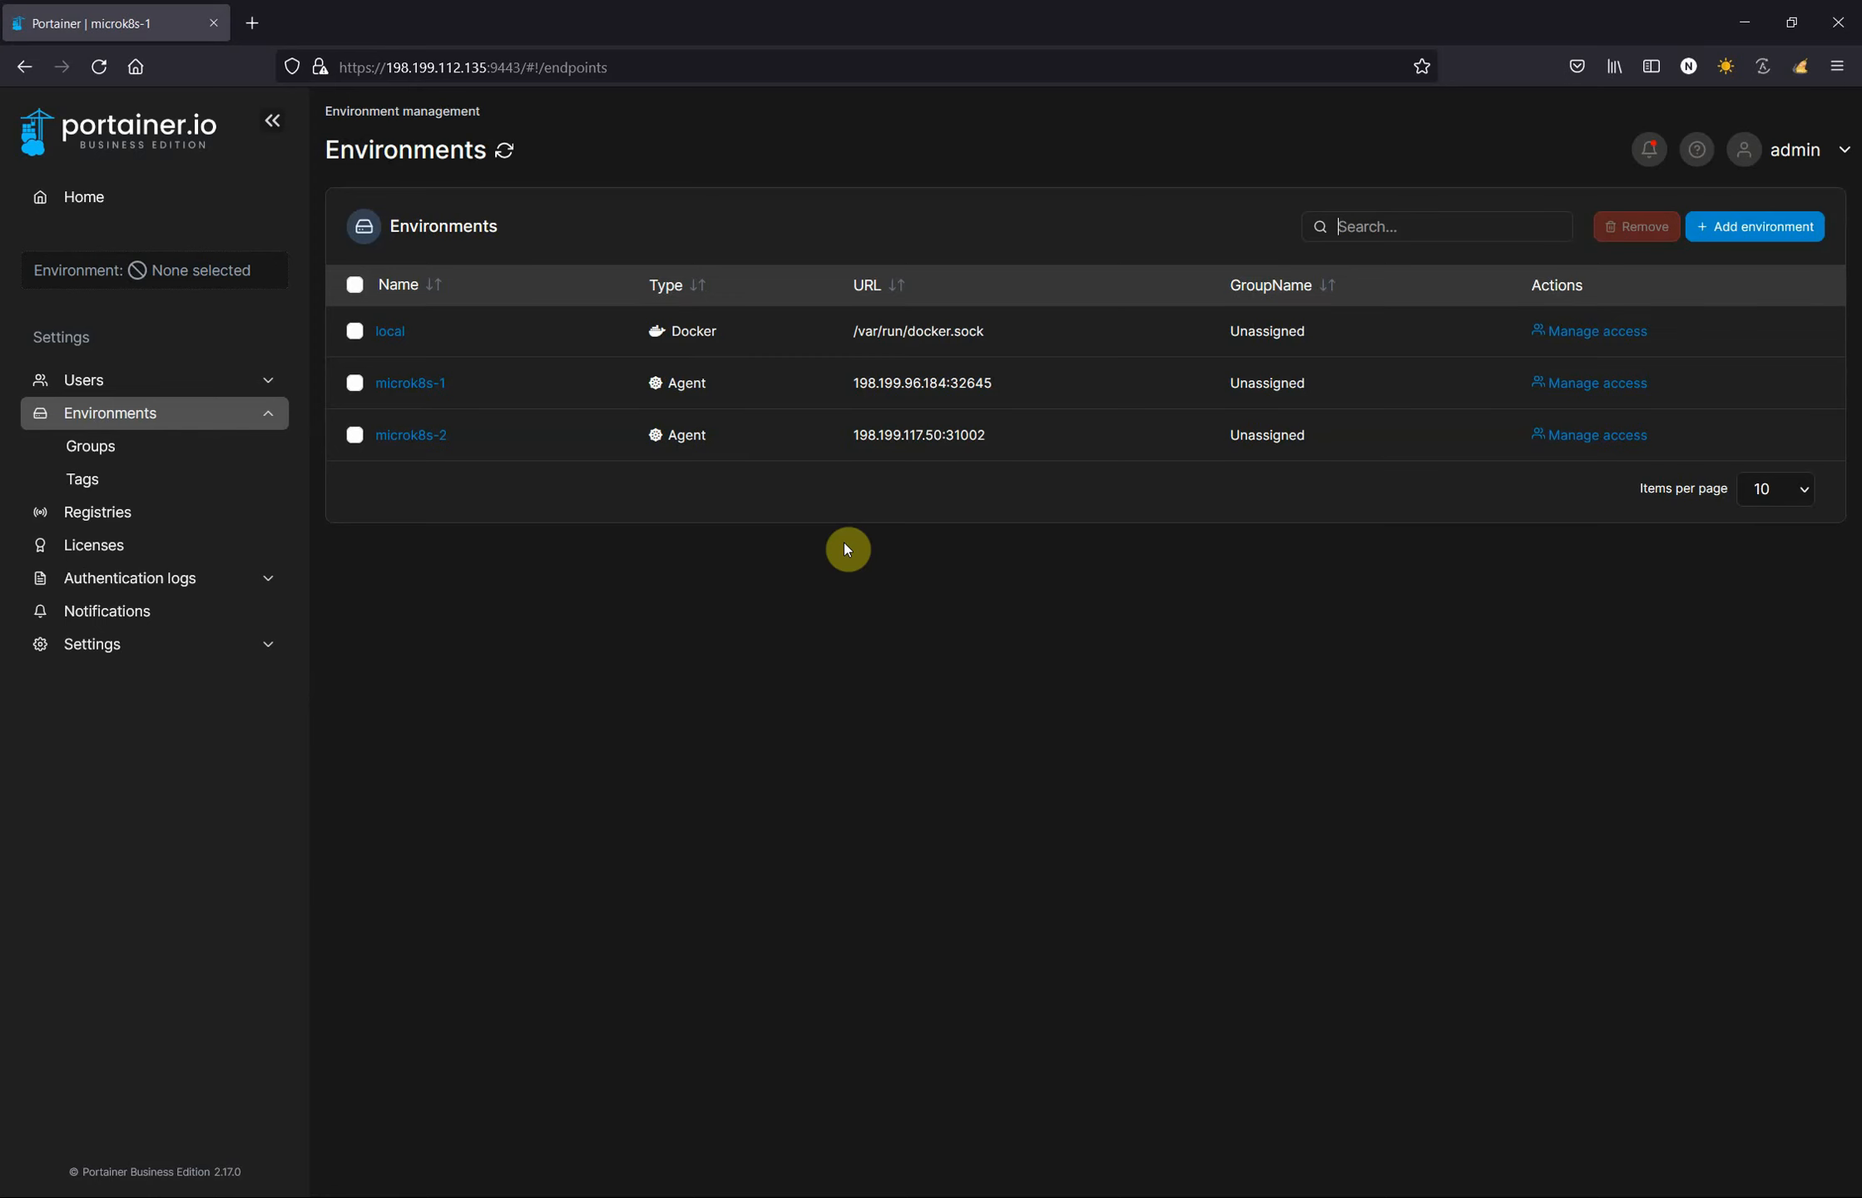
# - Examine the cluster and node details of the microk8s-2 environment and disconnect from it
pyautogui.click(112, 197)
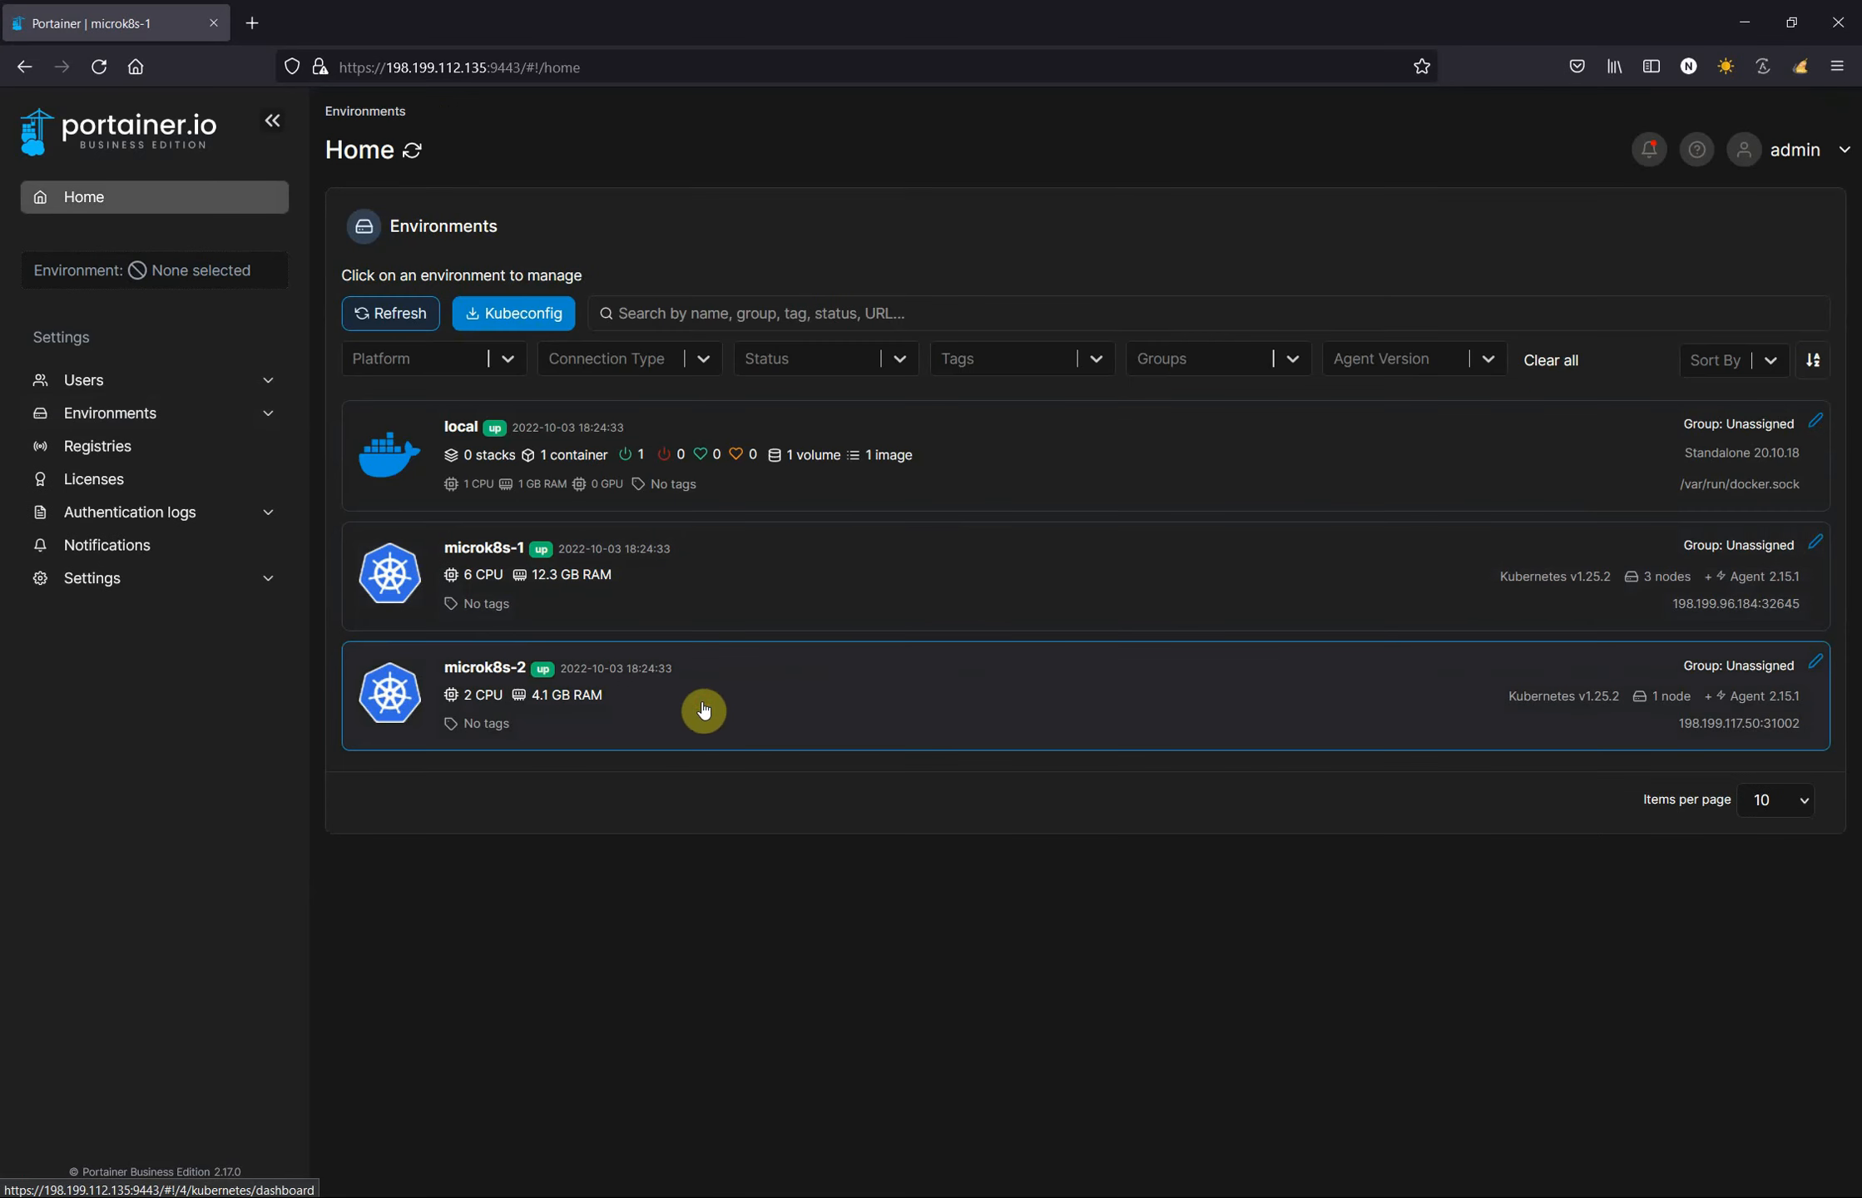
pyautogui.click(802, 705)
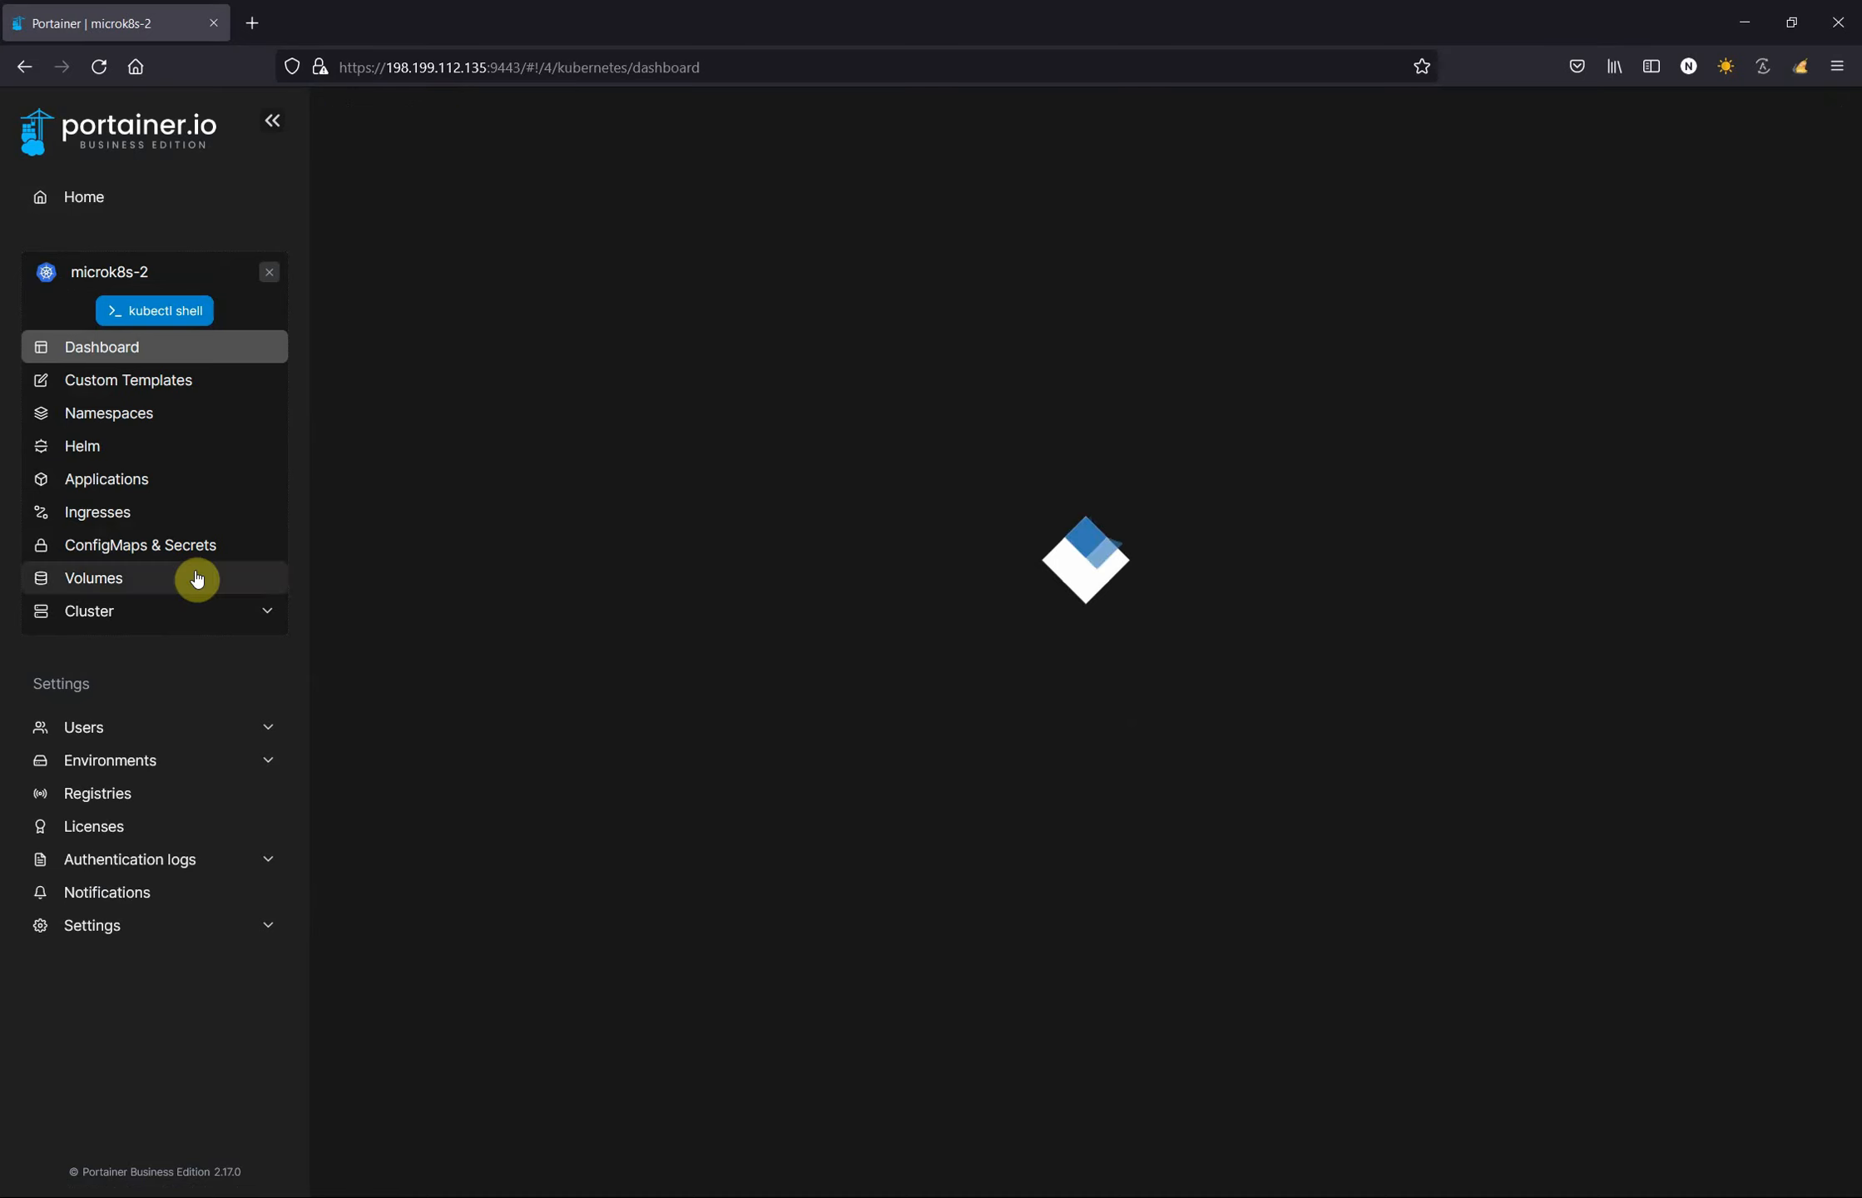
pyautogui.click(96, 614)
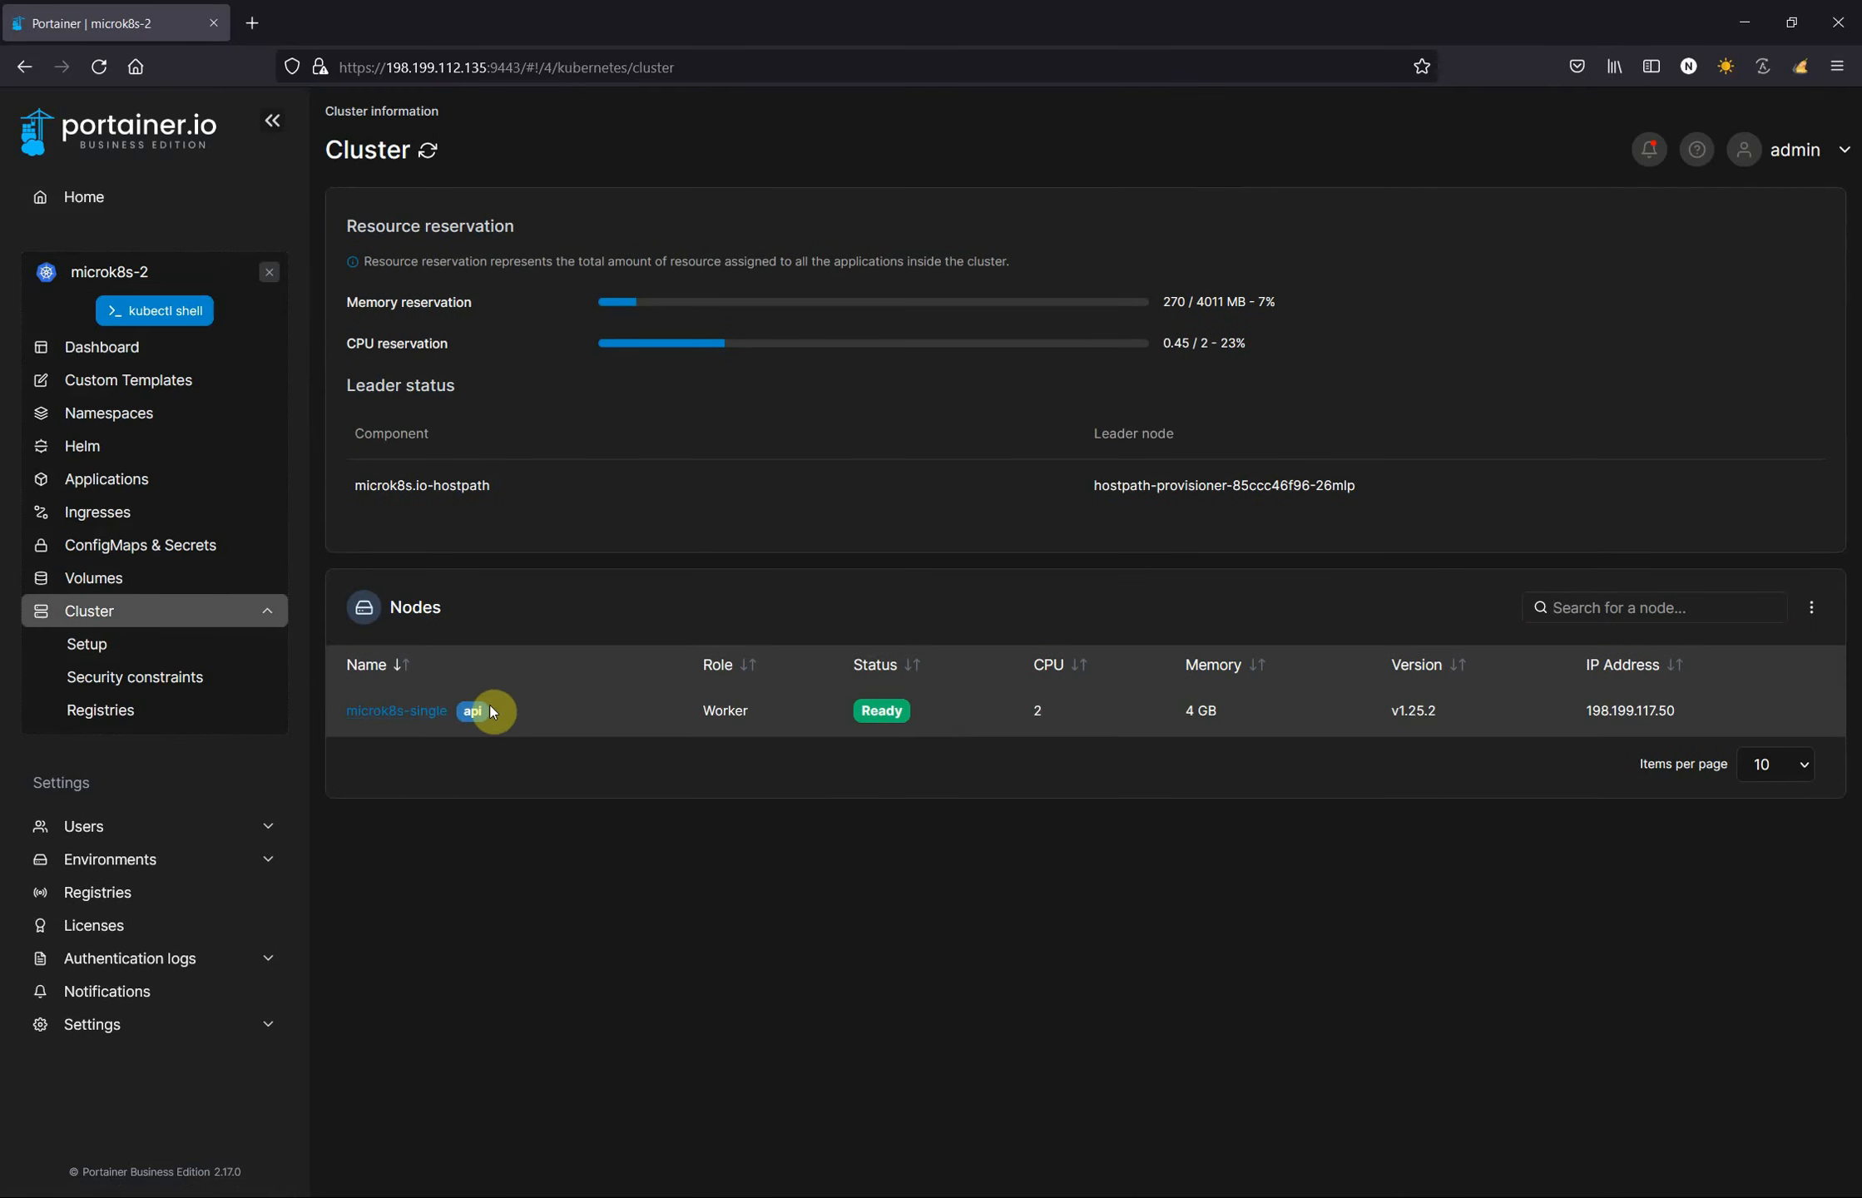
pyautogui.click(267, 277)
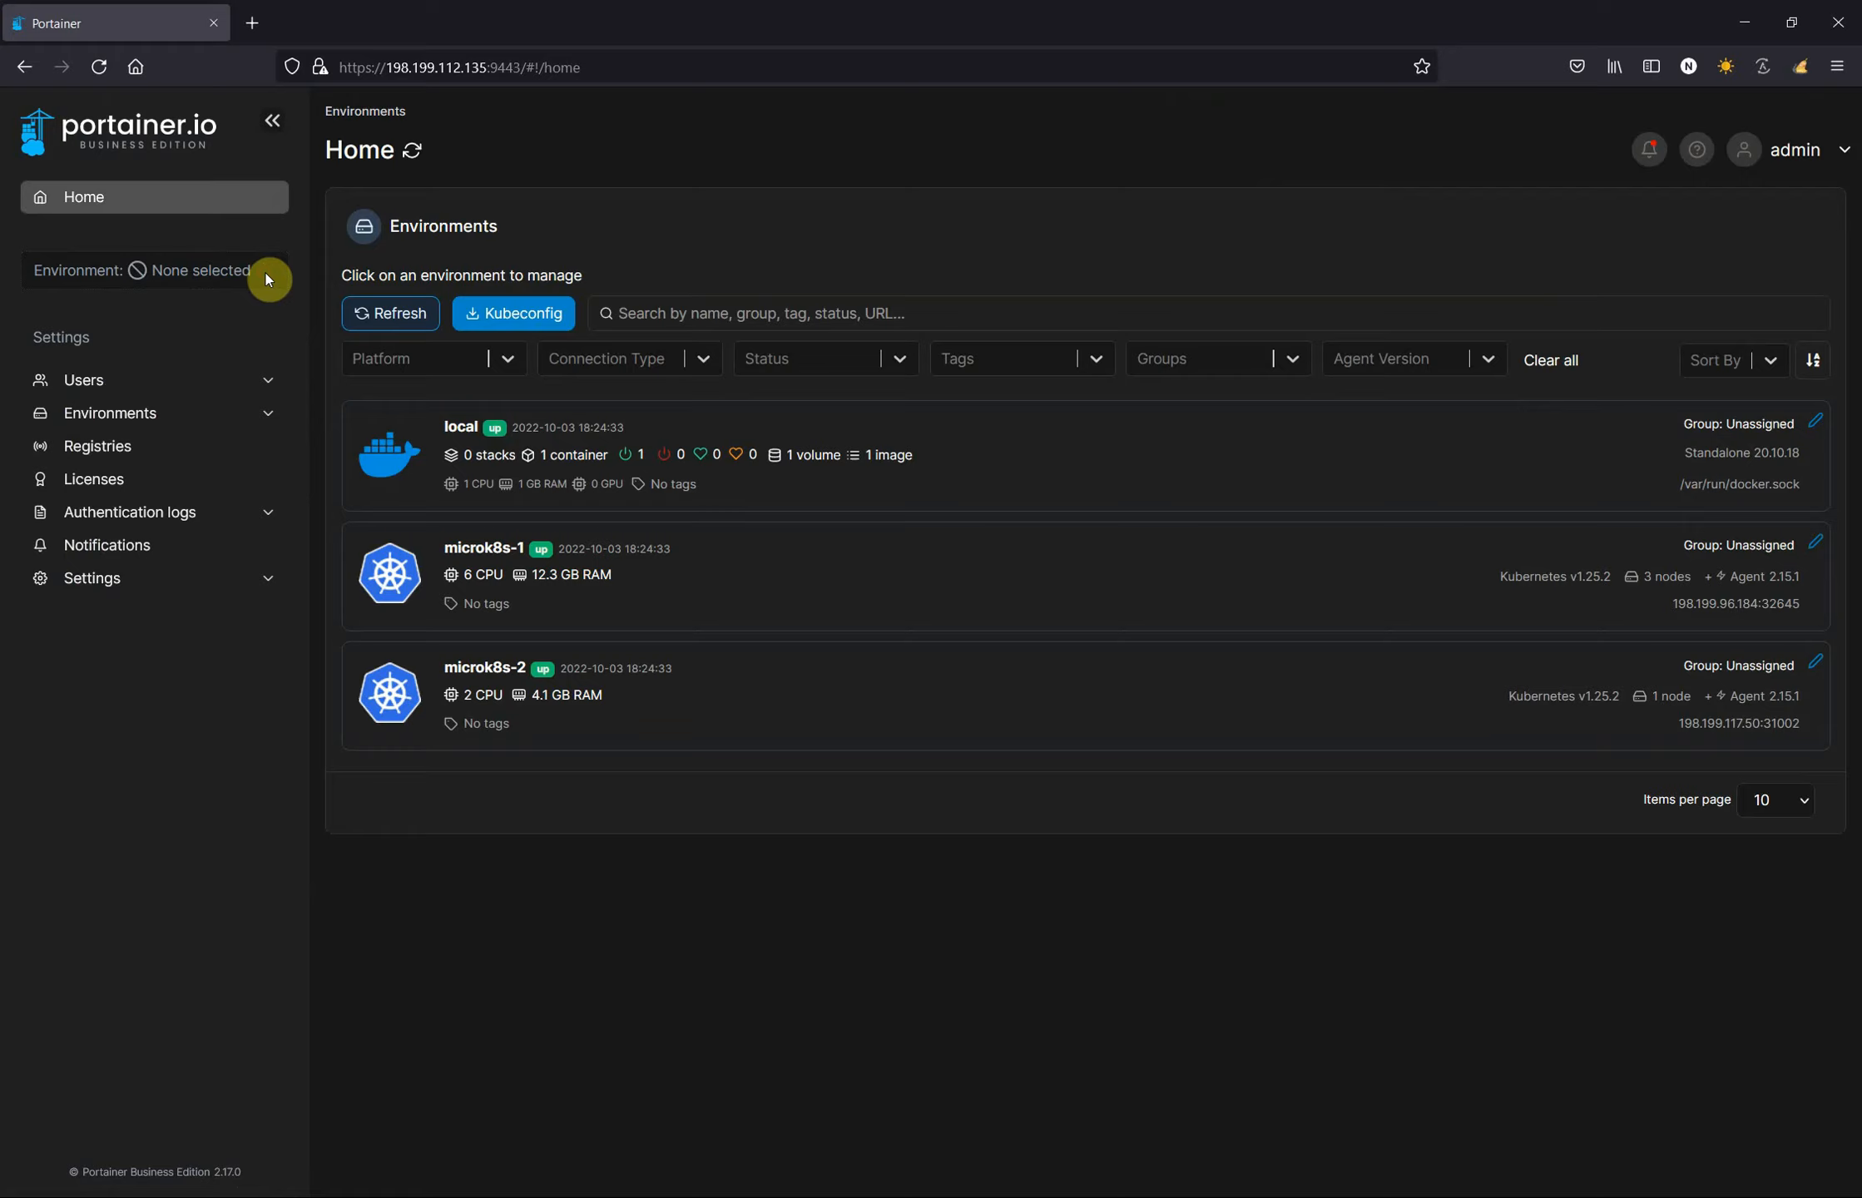